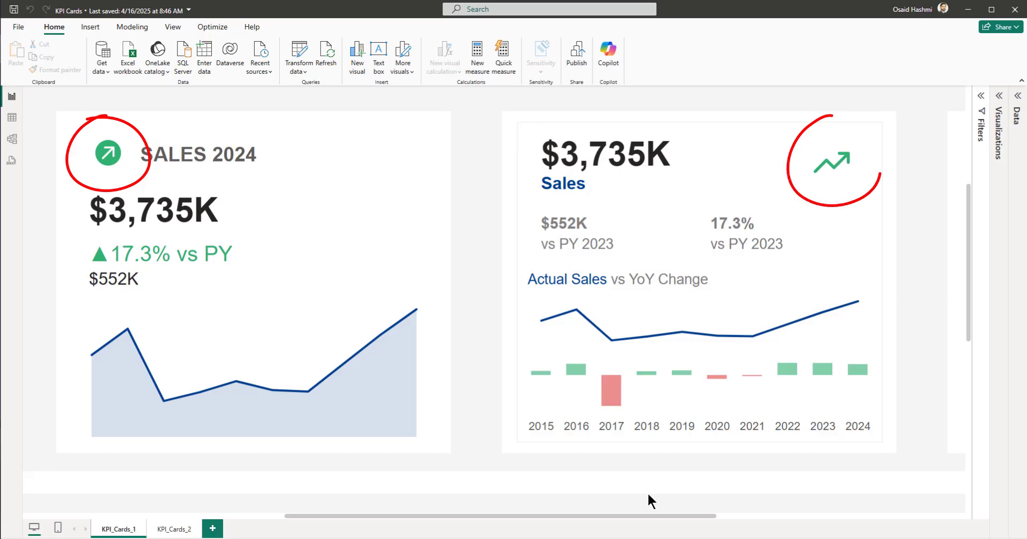
Step: Review the order status icons in the Creating SVG icons report and the trend arrows in the KPI Cards report in Power BI
{"action": "mouse_move", "coordinate": [691, 538]}
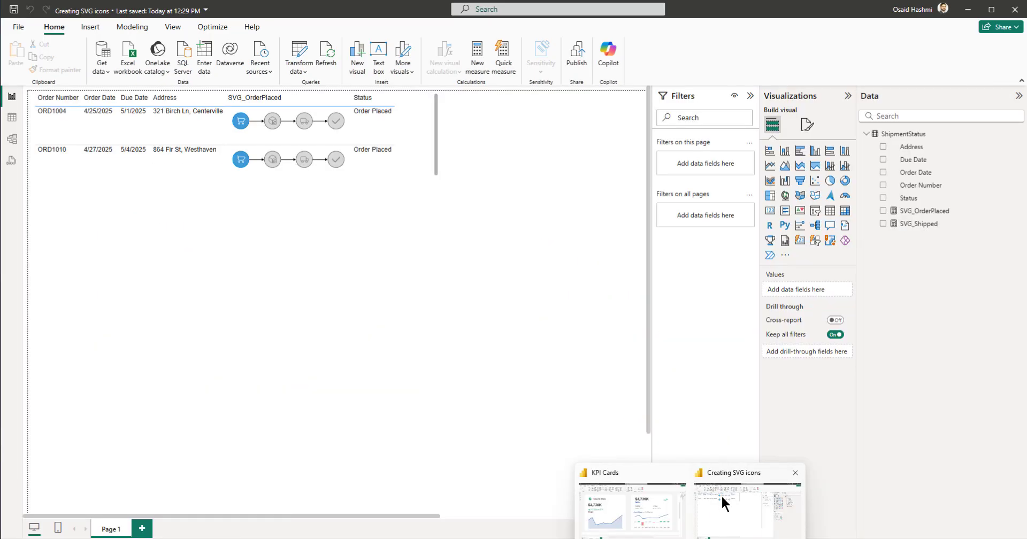
{"action": "left_click", "coordinate": [722, 499]}
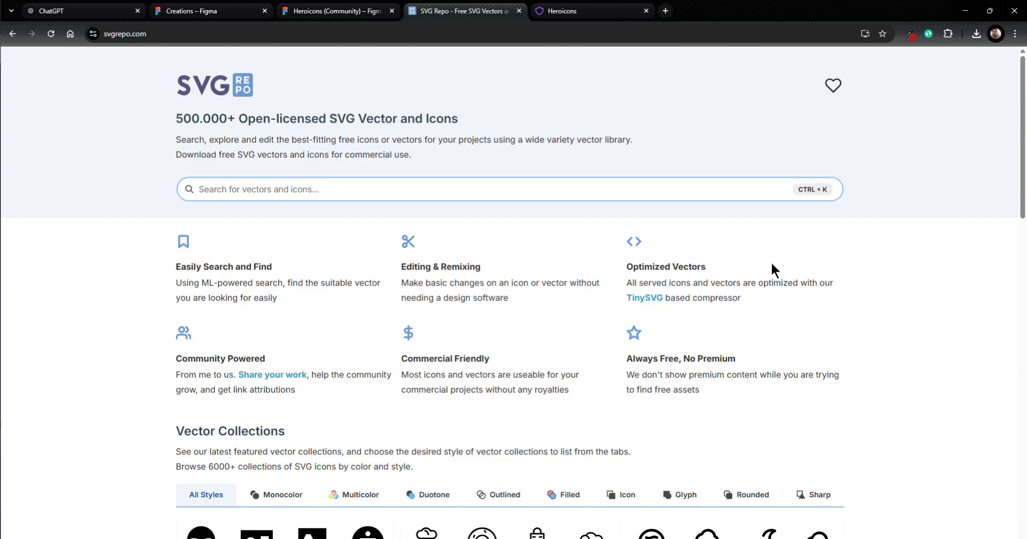
{"action": "left_click", "coordinate": [691, 538]}
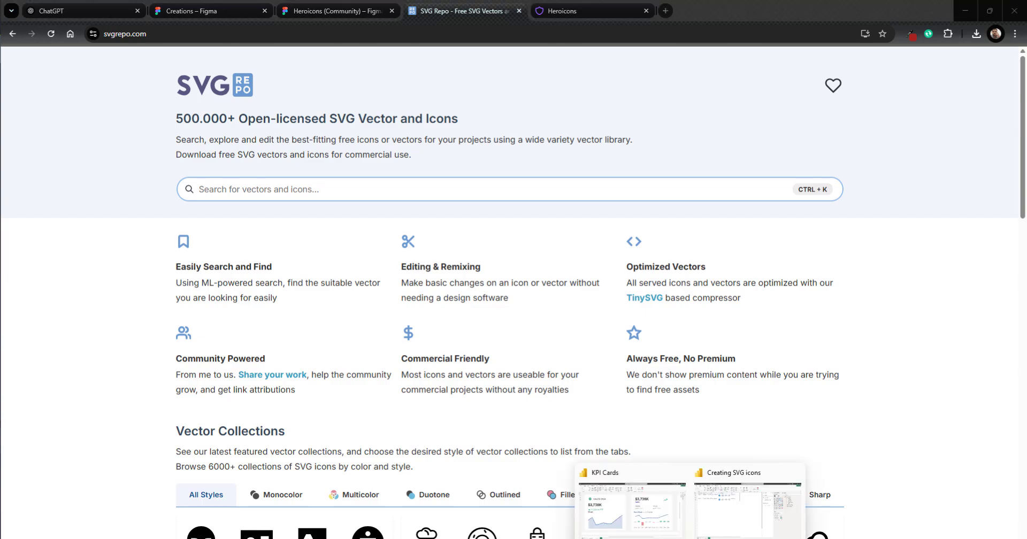
{"action": "left_click", "coordinate": [615, 496]}
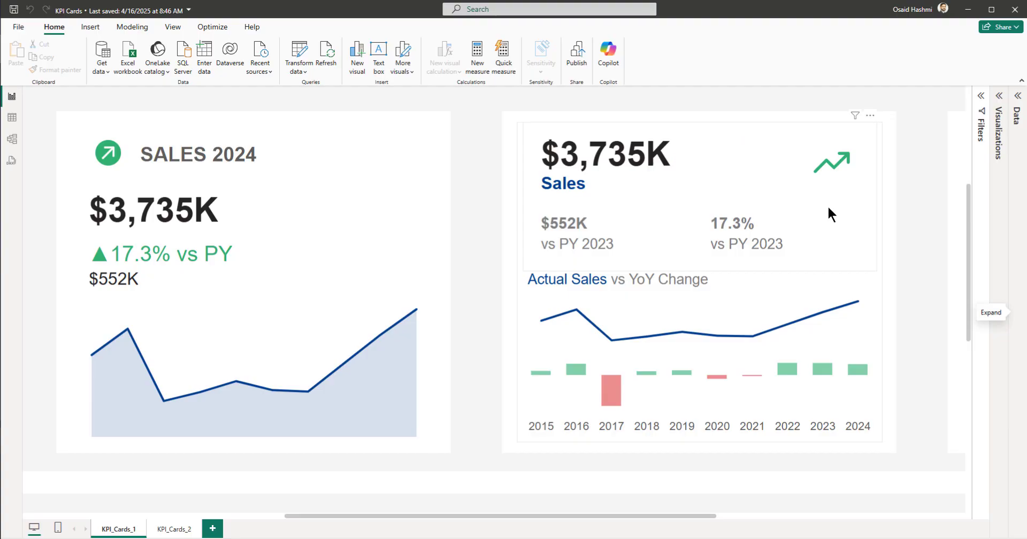
Step: Switch to SVG Repo in Chrome and search the vector library for "arrow"
{"action": "left_click", "coordinate": [361, 538]}
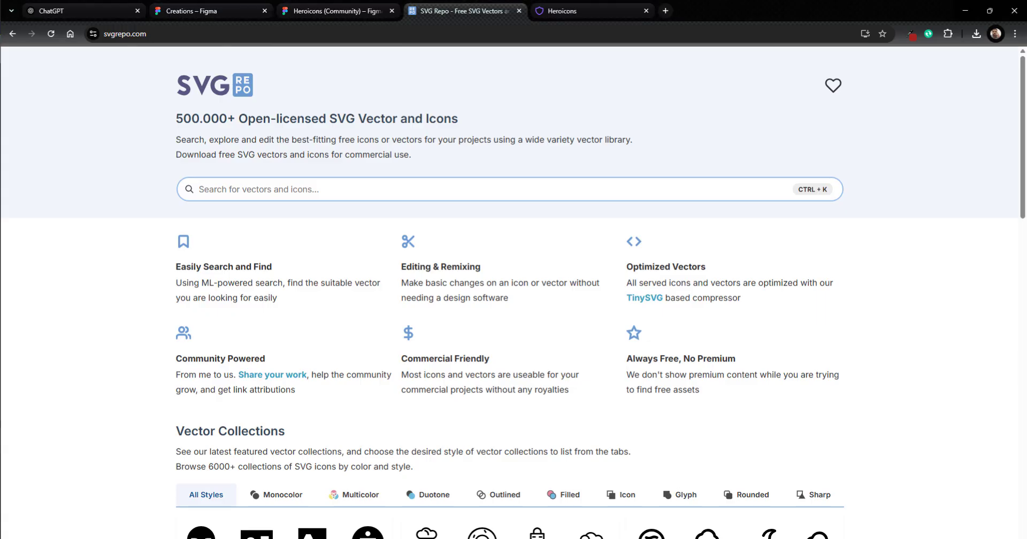
{"action": "left_click", "coordinate": [258, 181]}
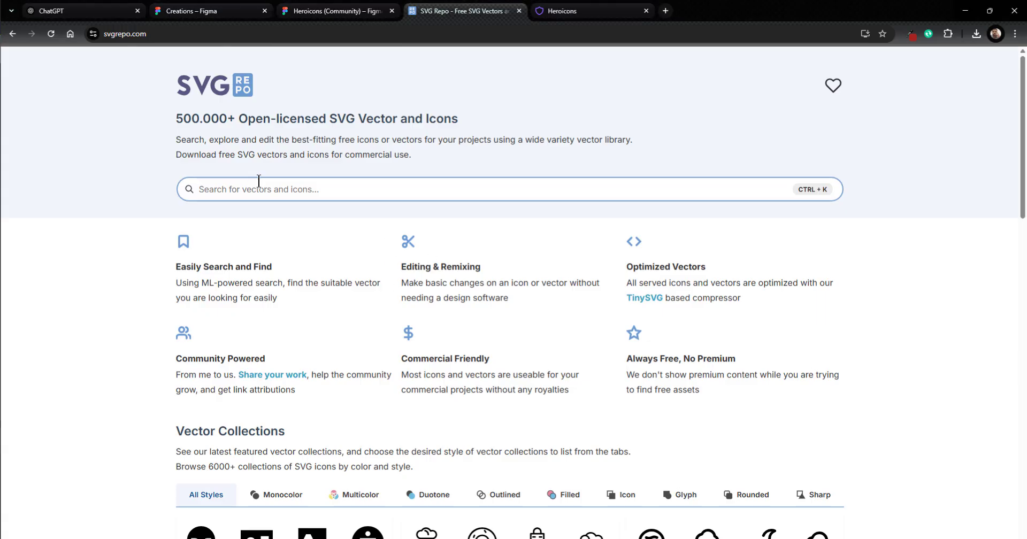
{"action": "type", "text": "arrow"}
{"action": "key", "text": "Return"}
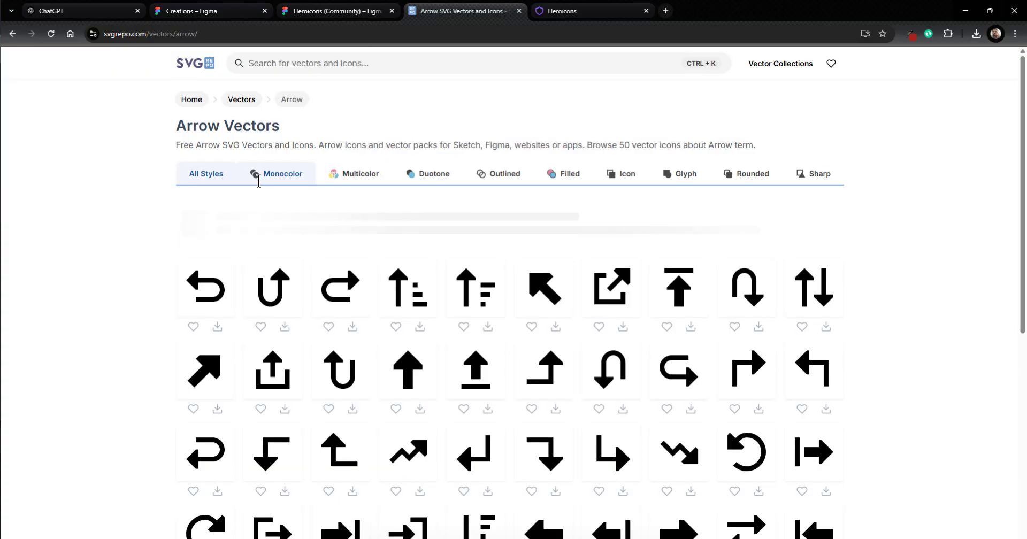
Step: Filter the arrow vectors to Monocolor and open the circled up-right arrow icon on page 3 of the results
{"action": "scroll", "coordinate": [540, 342], "scroll_direction": "down", "scroll_amount": 7}
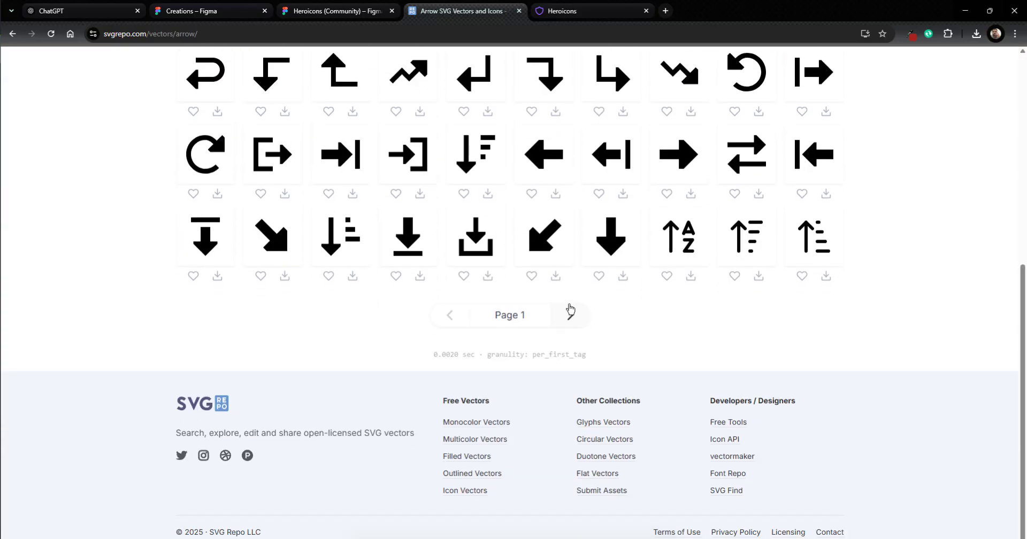
{"action": "scroll", "coordinate": [571, 309], "scroll_direction": "up", "scroll_amount": 10}
{"action": "left_click", "coordinate": [262, 112]}
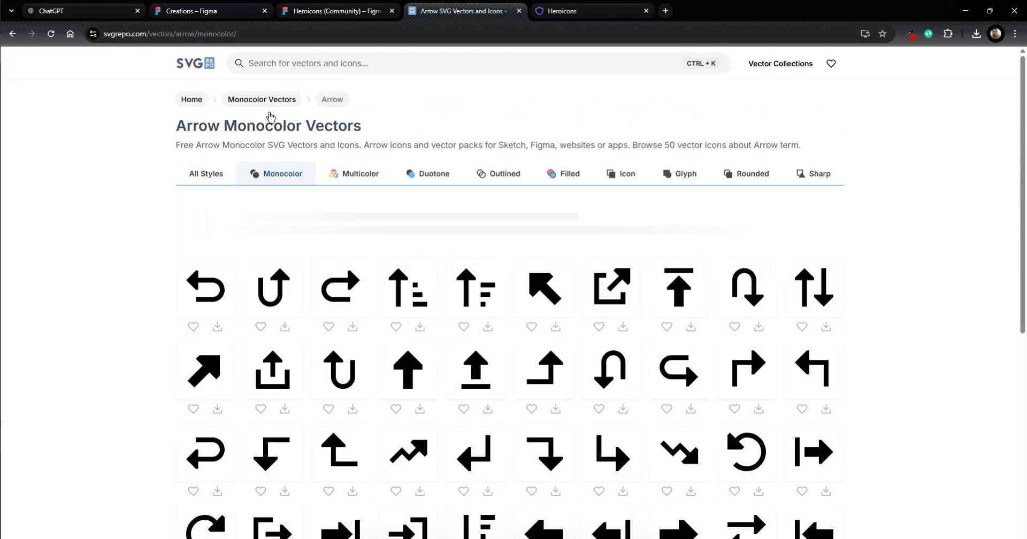
{"action": "scroll", "coordinate": [592, 420], "scroll_direction": "down", "scroll_amount": 5}
{"action": "left_click", "coordinate": [573, 428]}
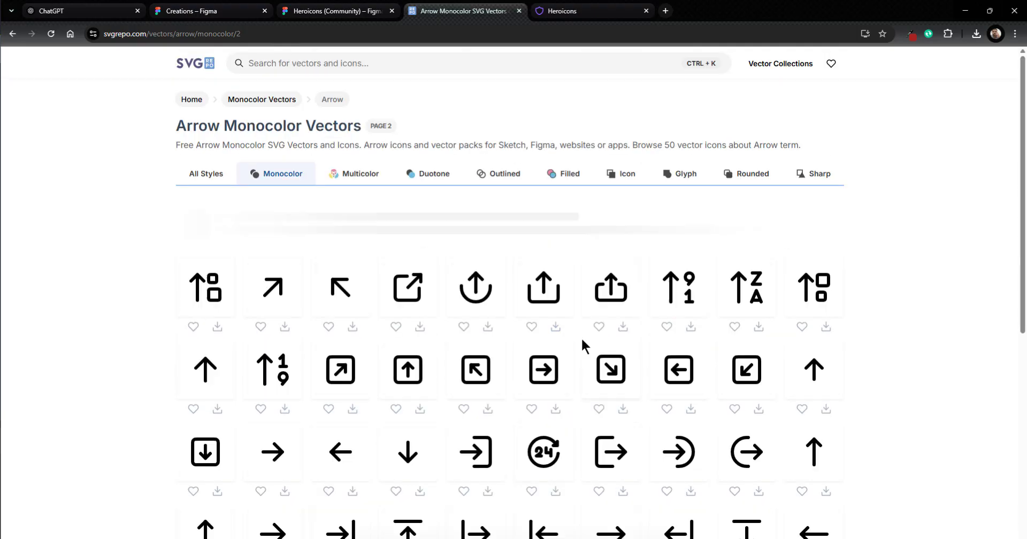
{"action": "scroll", "coordinate": [605, 337], "scroll_direction": "down", "scroll_amount": 5}
{"action": "left_click", "coordinate": [571, 483]}
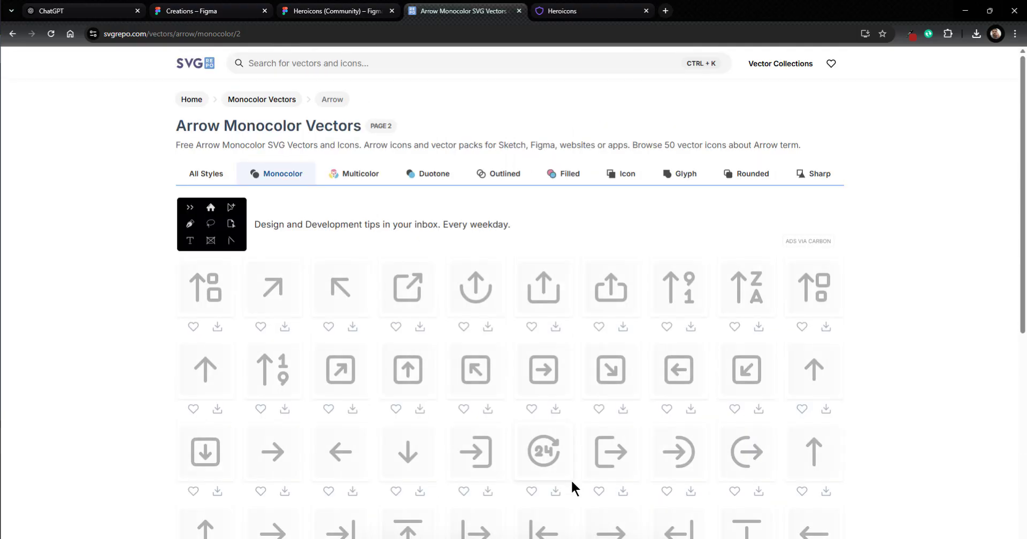
{"action": "scroll", "coordinate": [667, 300], "scroll_direction": "down", "scroll_amount": 2}
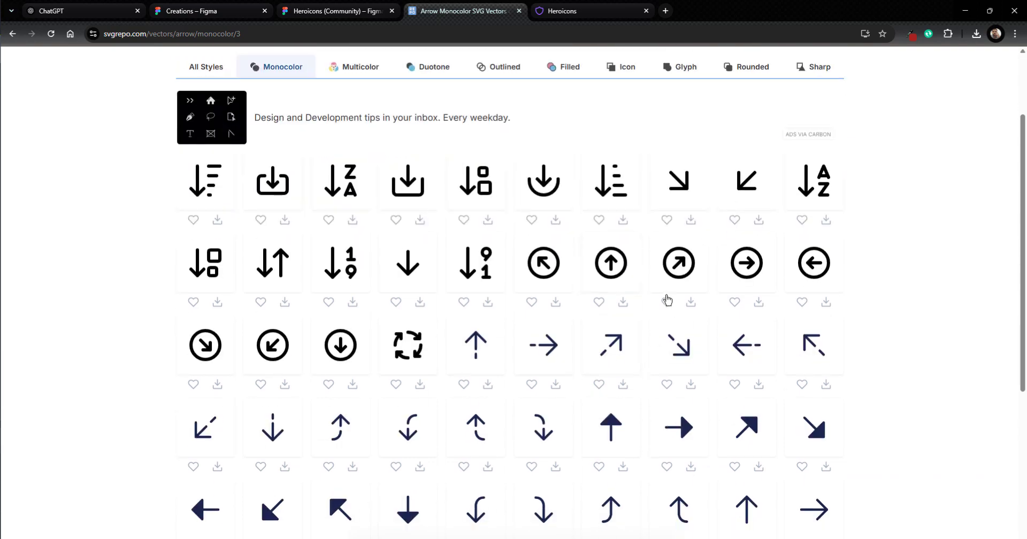
{"action": "left_click", "coordinate": [677, 262]}
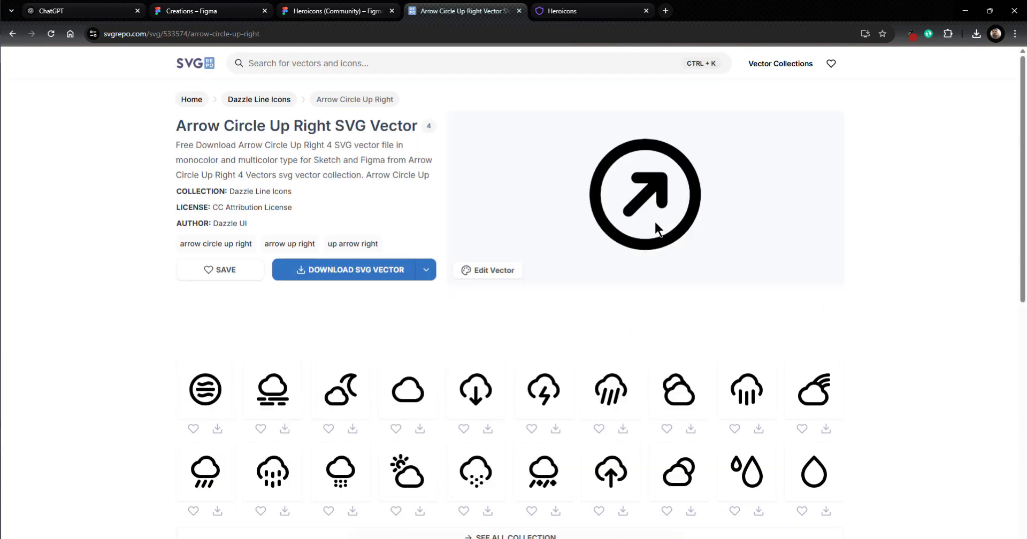
Step: Open the vector for editing and set its icon size to 64px and thickness to 65%
{"action": "left_click", "coordinate": [492, 272]}
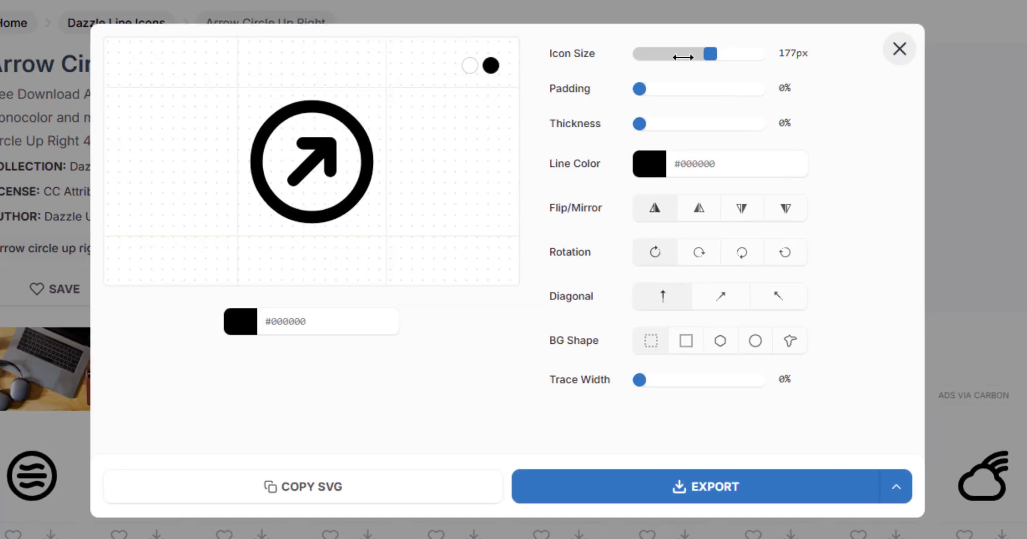
{"action": "left_click_drag", "start_coordinate": [684, 57], "coordinate": [606, 58]}
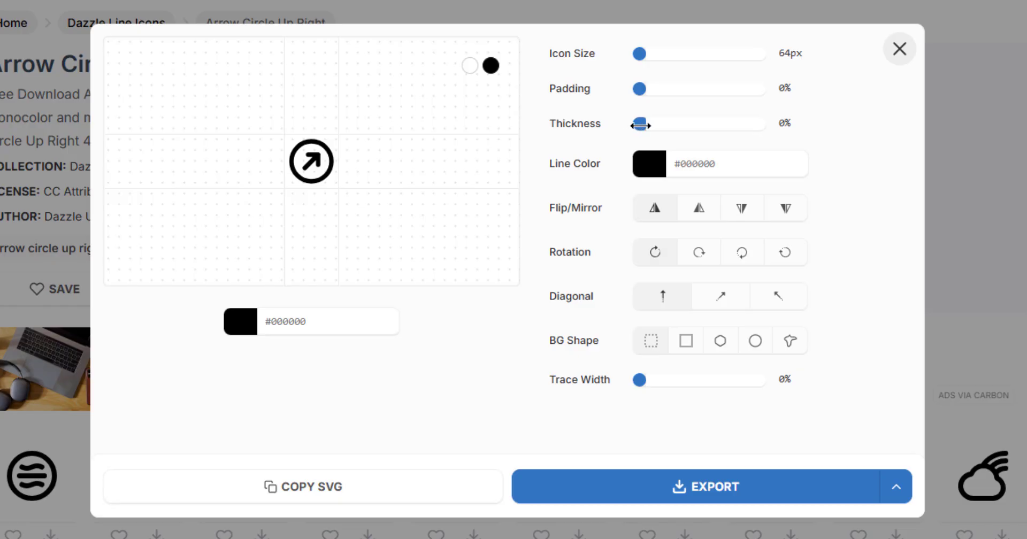
{"action": "mouse_move", "coordinate": [640, 125]}
{"action": "left_mouse_down"}
{"action": "mouse_move", "coordinate": [775, 123]}
{"action": "mouse_move", "coordinate": [589, 122]}
{"action": "mouse_move", "coordinate": [716, 124]}
{"action": "mouse_move", "coordinate": [714, 160]}
{"action": "left_mouse_up"}
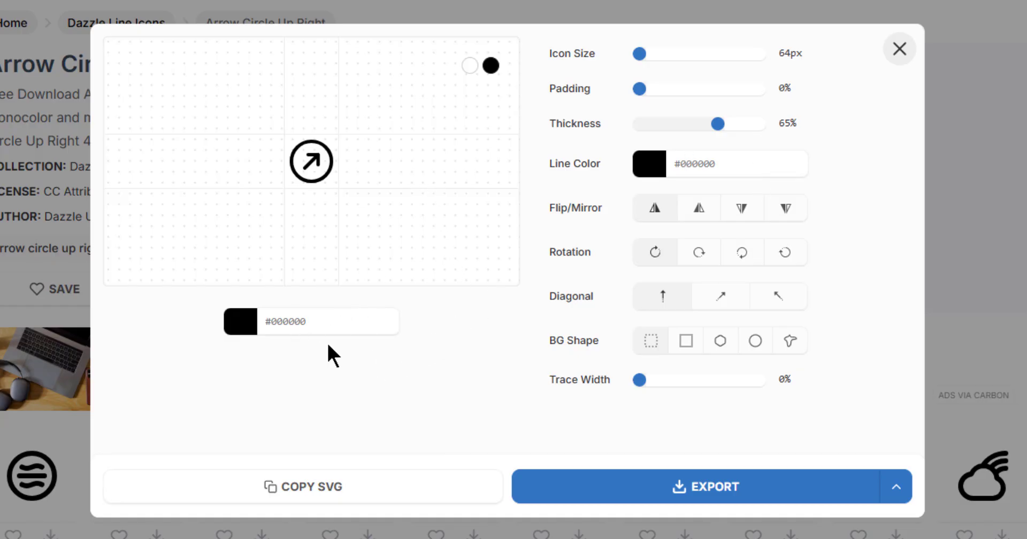
Step: Set both the line color and the icon color beneath the preview to #cc0000
{"action": "left_click", "coordinate": [695, 163]}
{"action": "key", "text": "ctrl+a"}
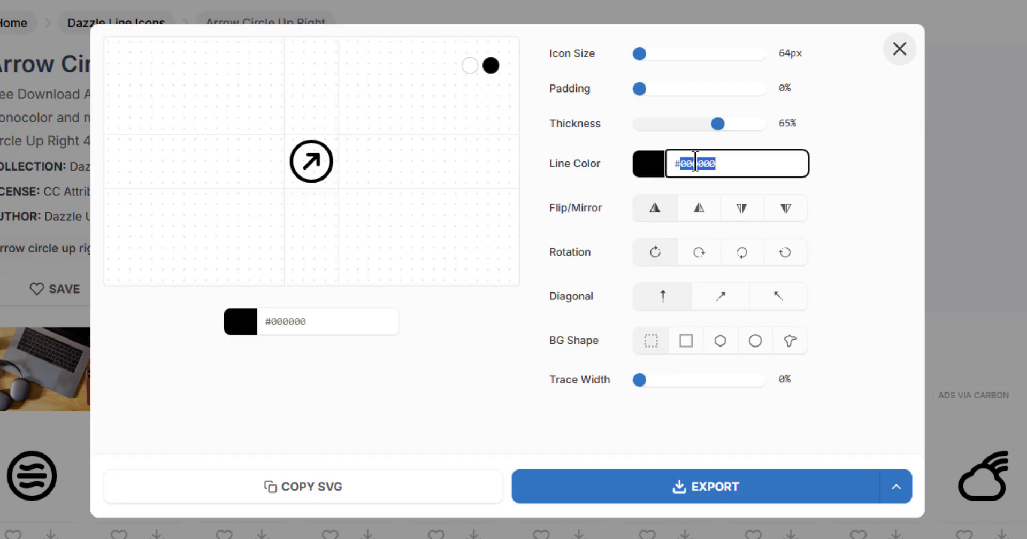
{"action": "type", "text": "#cc0000"}
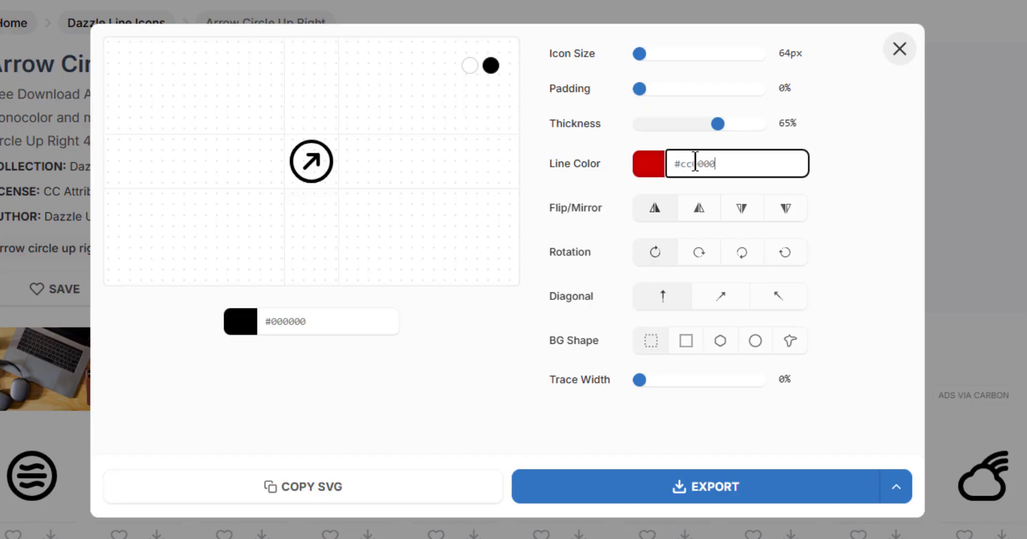
{"action": "left_click", "coordinate": [336, 354]}
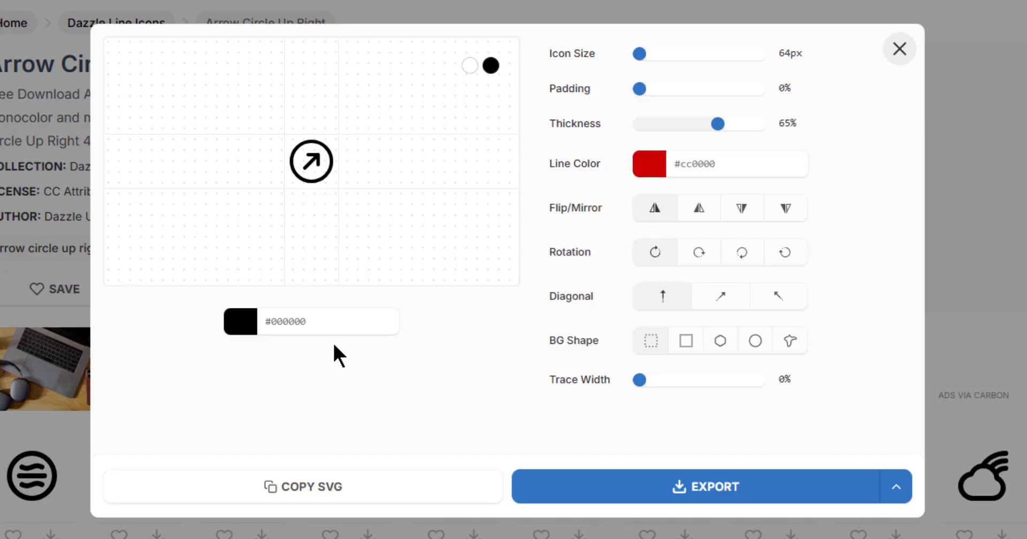
{"action": "double_click", "coordinate": [283, 324]}
{"action": "type", "text": "cc0000"}
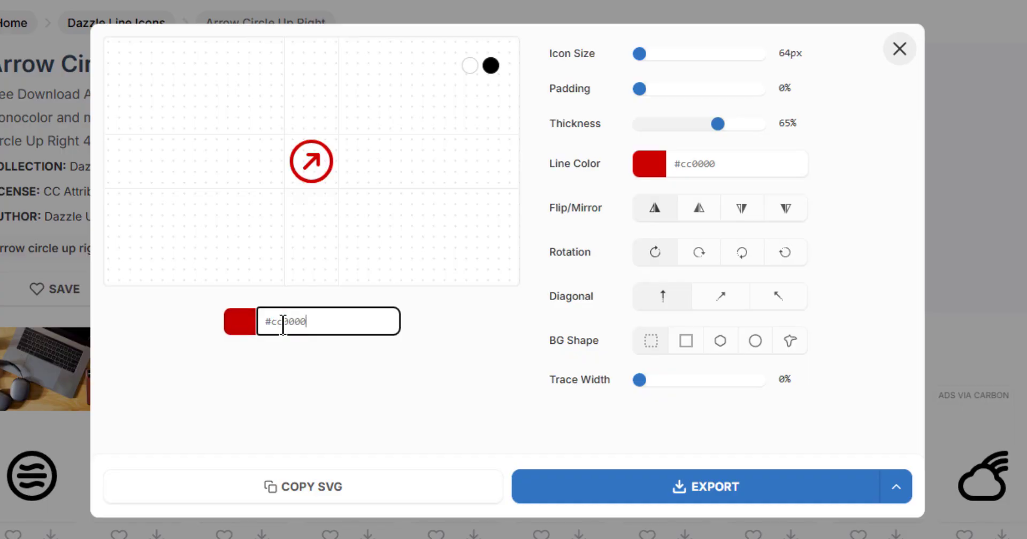
{"action": "left_click", "coordinate": [447, 442]}
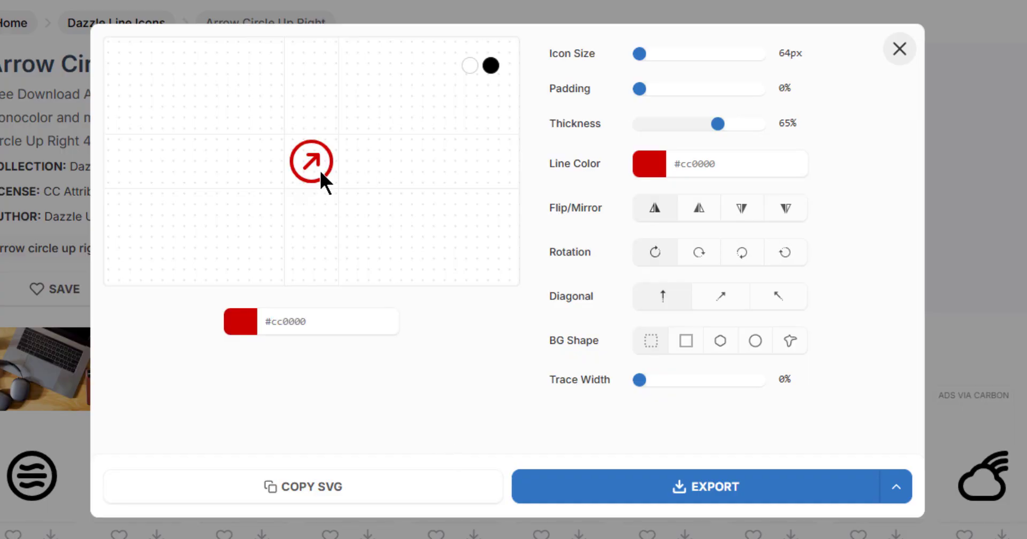
Step: Try a quarter-turn rotation and the green color #2a8547 on the icon, restoring the original rotation and #cc0000
{"action": "left_click", "coordinate": [699, 257]}
{"action": "left_click", "coordinate": [658, 254]}
{"action": "double_click", "coordinate": [285, 316]}
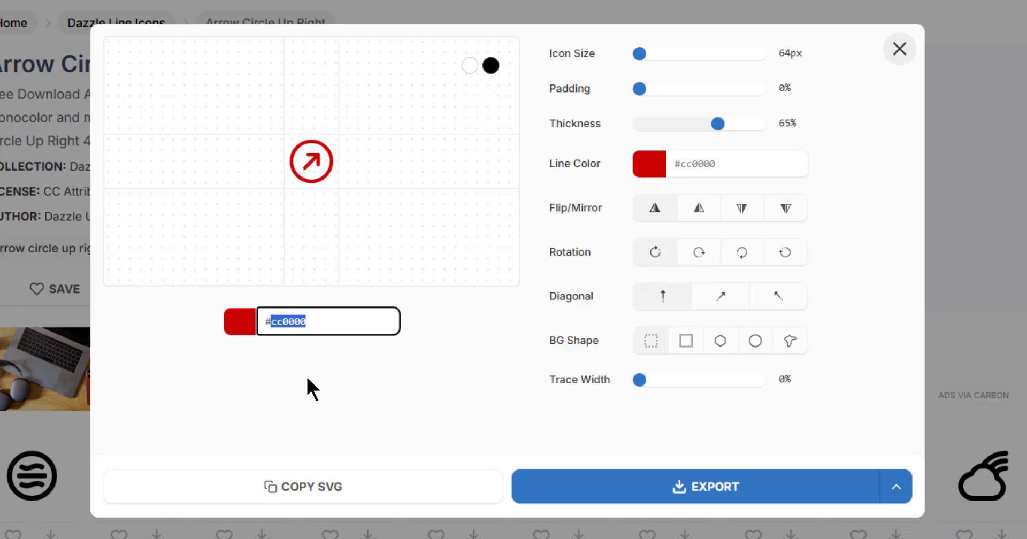
{"action": "type", "text": "2"}
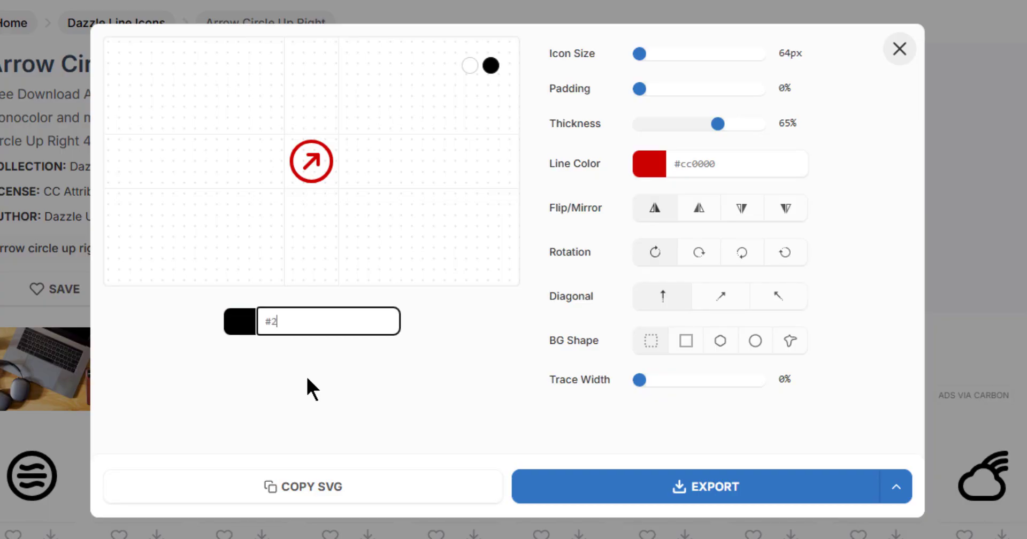
{"action": "type", "text": "a8547"}
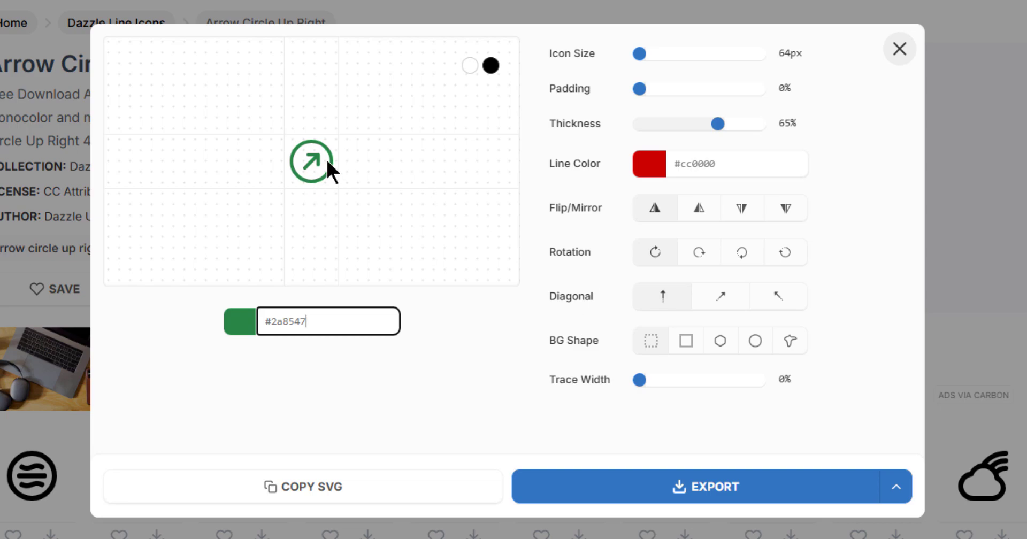
{"action": "double_click", "coordinate": [285, 323]}
{"action": "type", "text": "cc"}
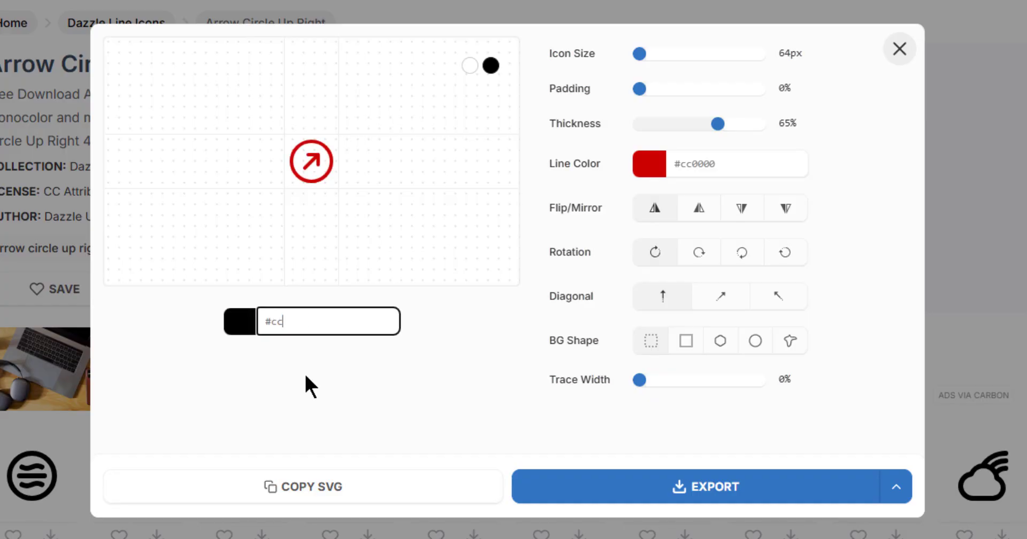
{"action": "type", "text": "0000"}
{"action": "left_click", "coordinate": [306, 376]}
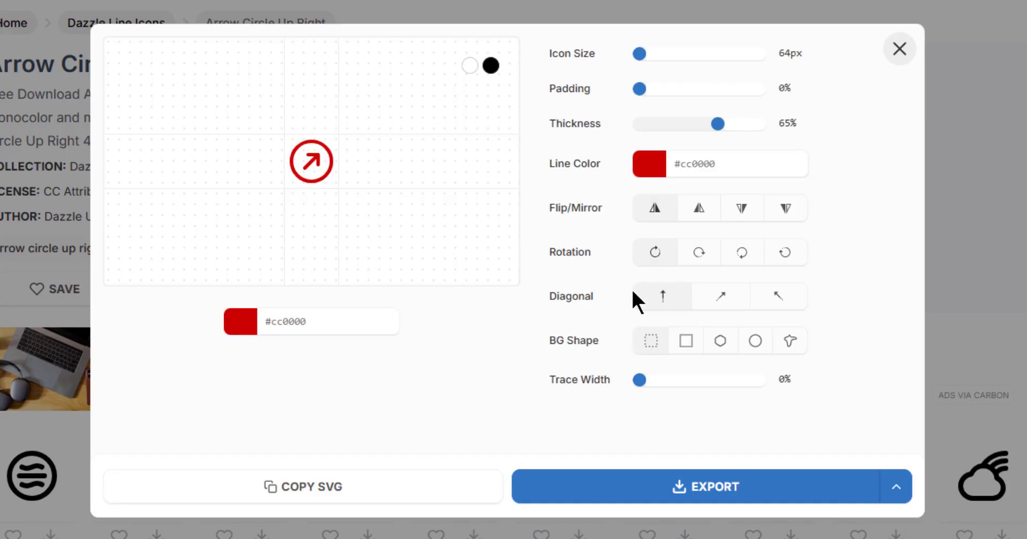
Step: Rotate the icon so its arrow points down-right, and try square, hexagon and circle backgrounds before returning to no background shape
{"action": "left_click", "coordinate": [699, 254]}
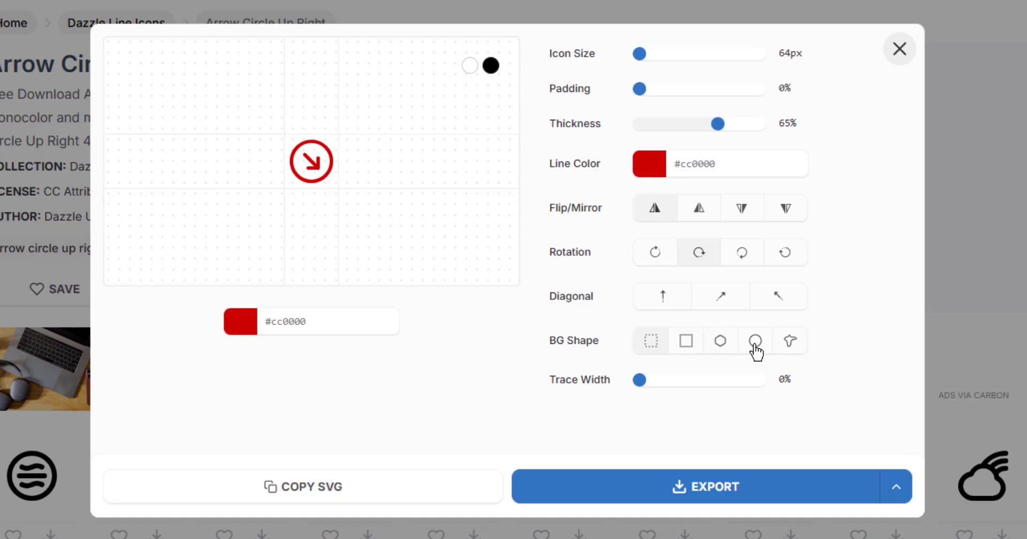
{"action": "left_click", "coordinate": [688, 348]}
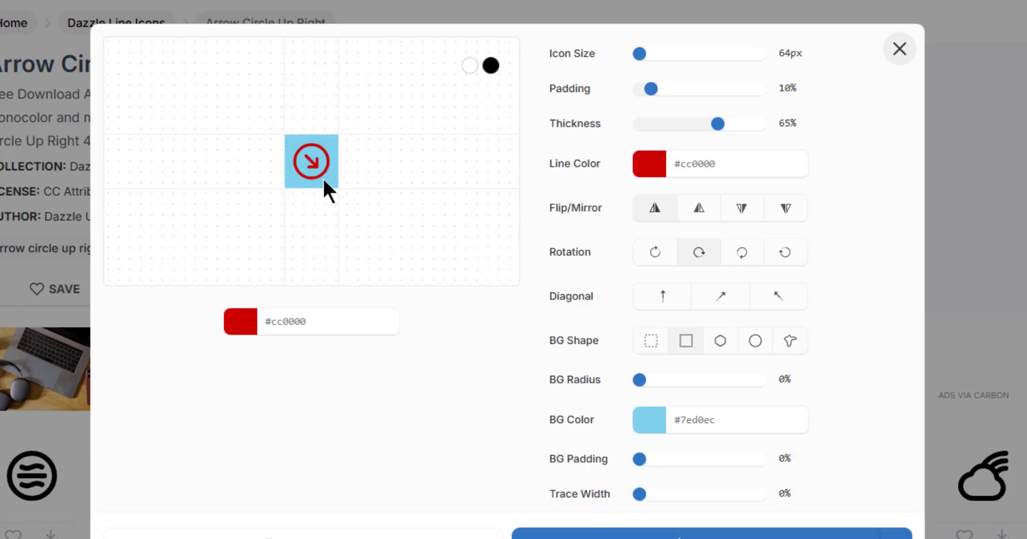
{"action": "left_click", "coordinate": [720, 345]}
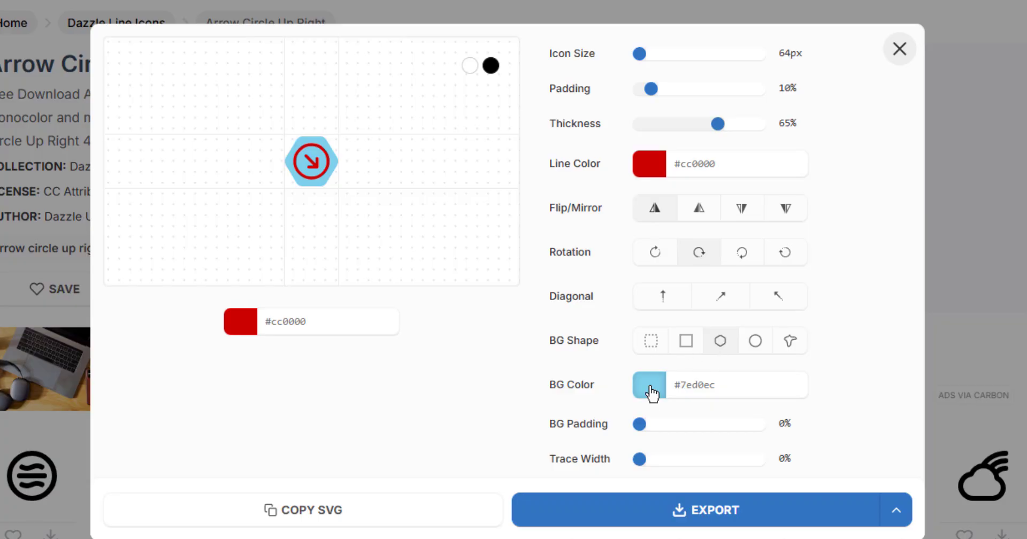
{"action": "left_click", "coordinate": [754, 344]}
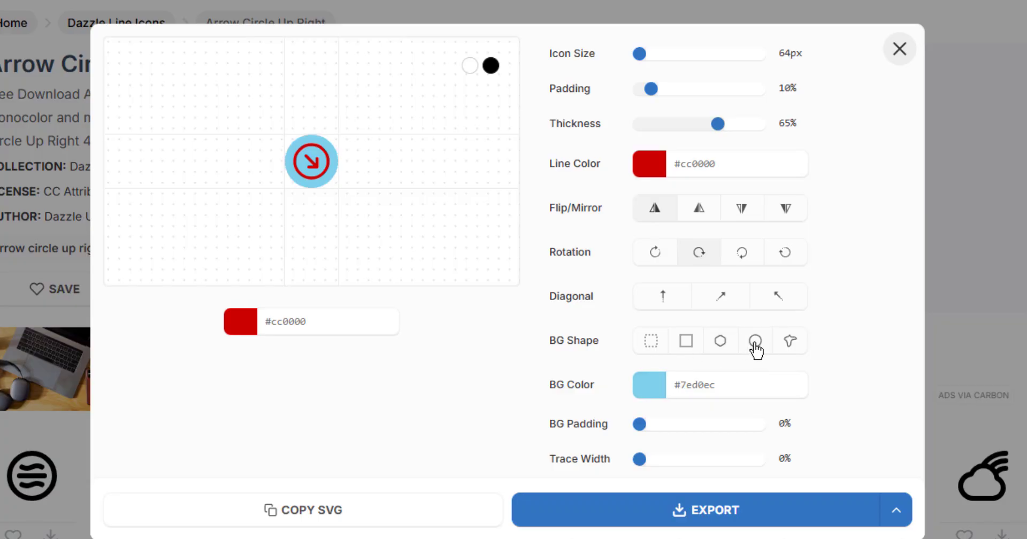
{"action": "left_click", "coordinate": [651, 343]}
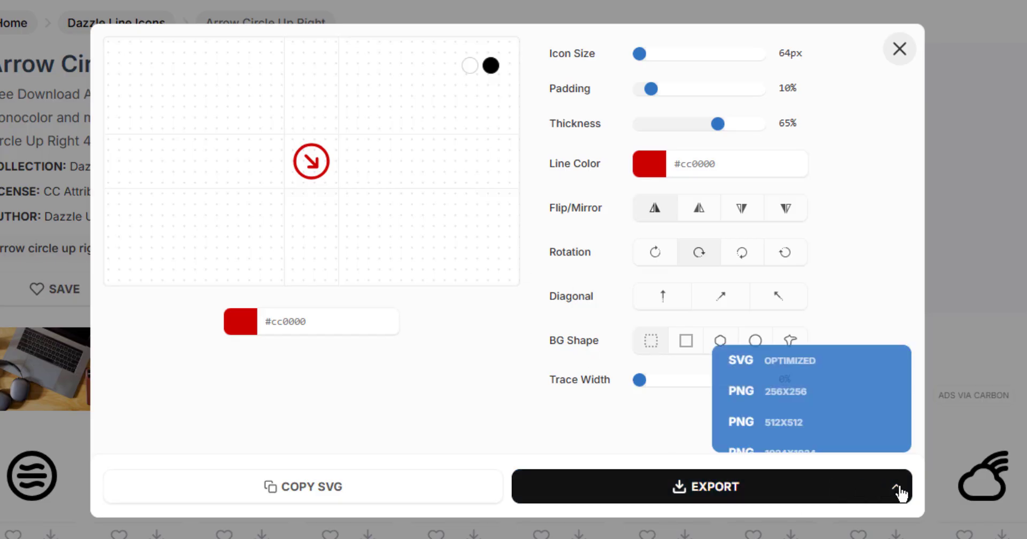
Step: Export the icon as an optimized SVG and save it as arrow-circle-up-right-svgrepo-com.svg in the PBI Nuggets 006 project folder
{"action": "mouse_move", "coordinate": [895, 497]}
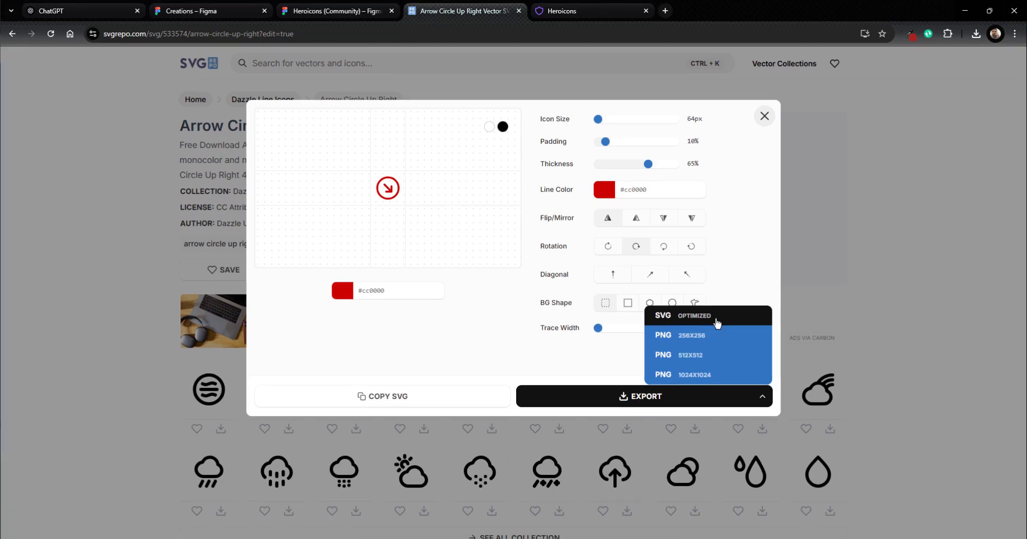
{"action": "left_click", "coordinate": [714, 319]}
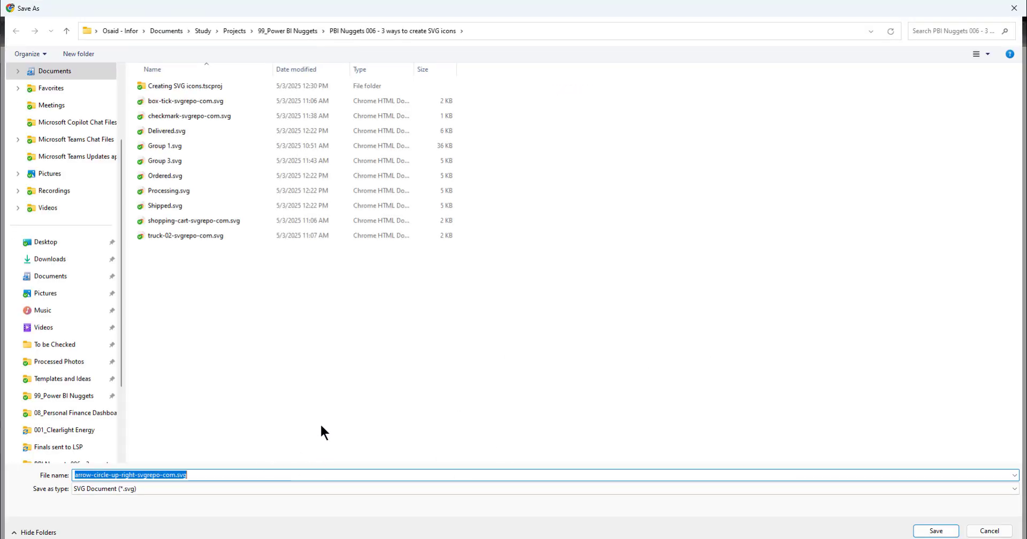
{"action": "key", "text": "Return"}
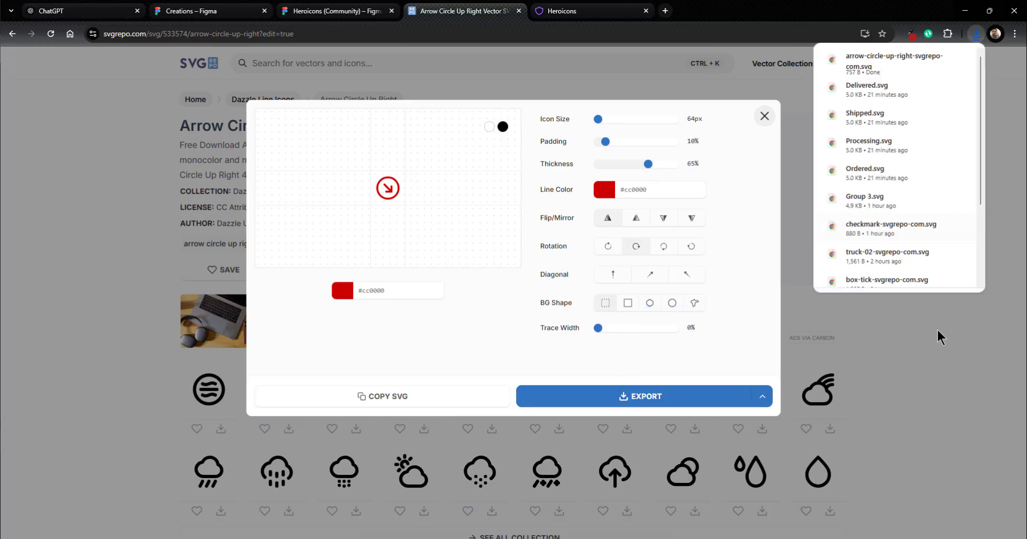
{"action": "left_click", "coordinate": [934, 330]}
Step: Check the PBI Nuggets 006 project folder for the exported SVG file, and bring up ChatGPT in the browser
{"action": "left_click", "coordinate": [549, 538]}
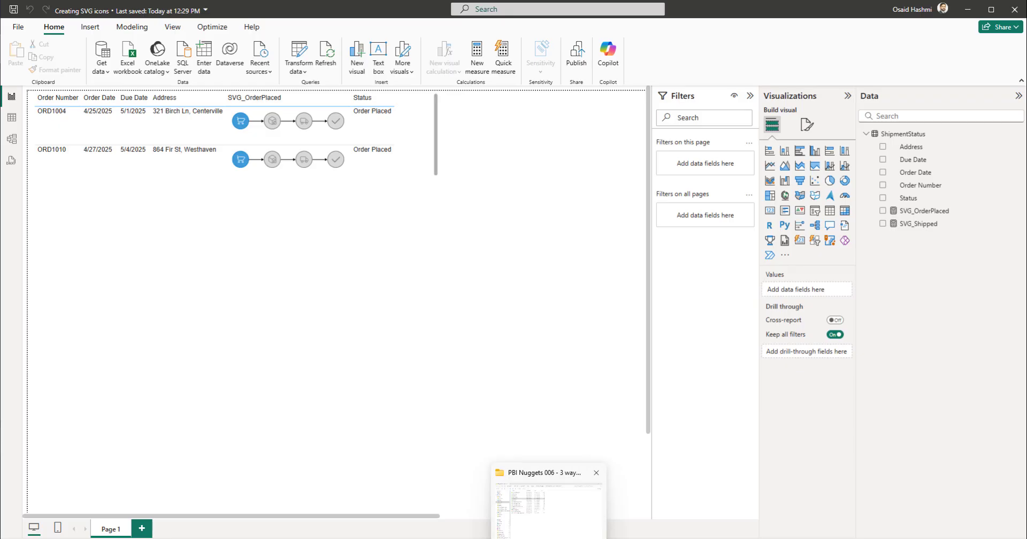
{"action": "left_click", "coordinate": [549, 508]}
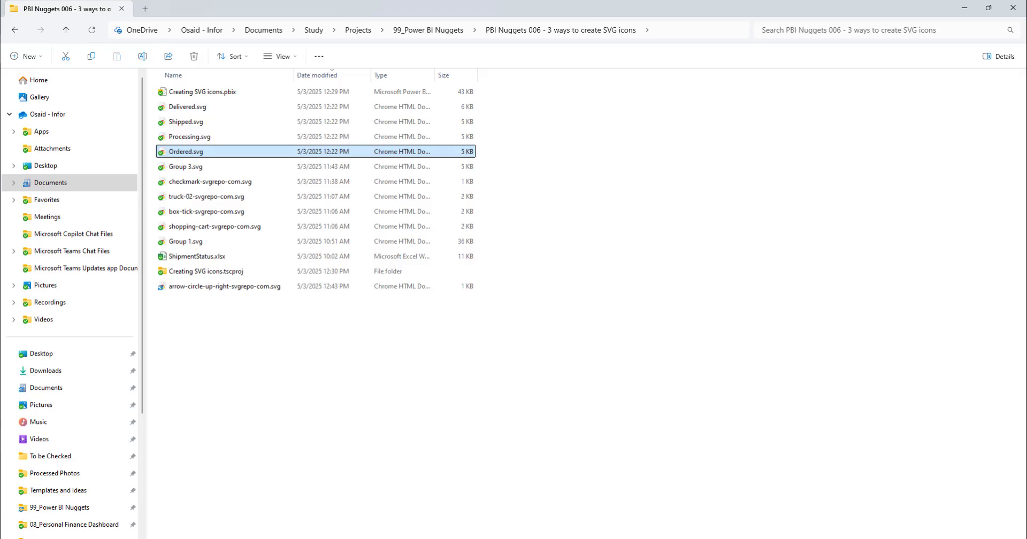
{"action": "left_click", "coordinate": [436, 538]}
{"action": "left_click", "coordinate": [78, 13]}
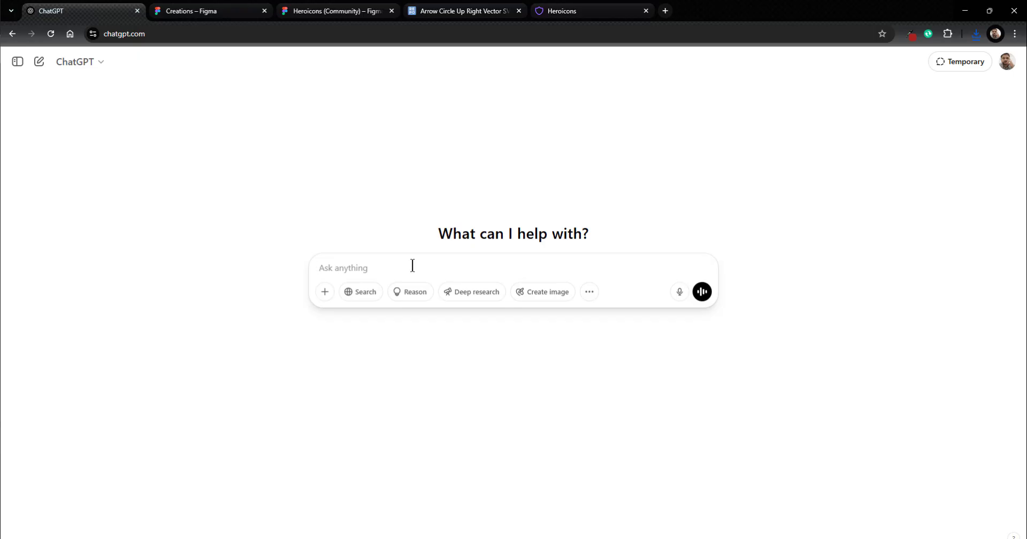
Step: Switch to the project folder and open arrow-circle-up-right-svgrepo-com.svg in Notepad++
{"action": "key", "text": "alt+Tab"}
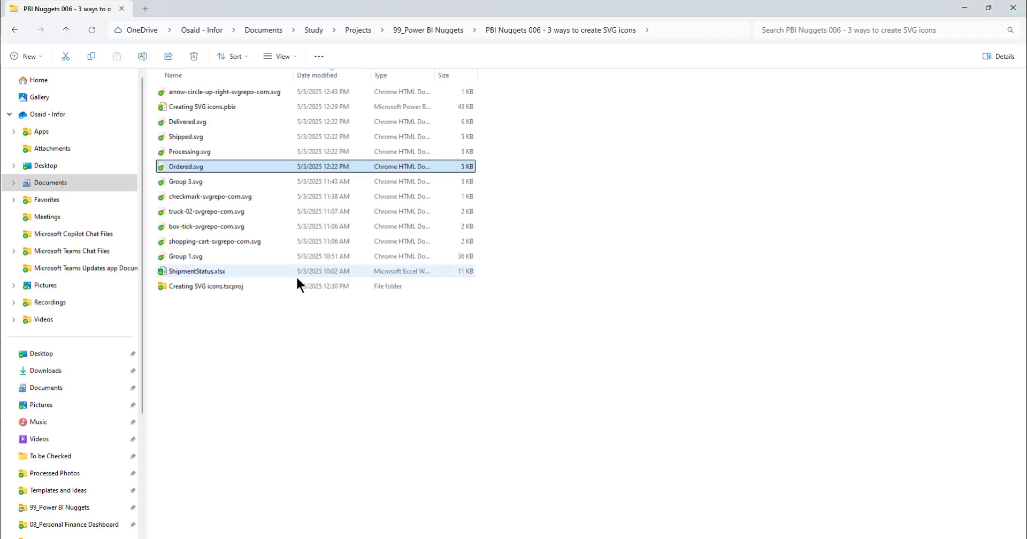
{"action": "left_click", "coordinate": [258, 361]}
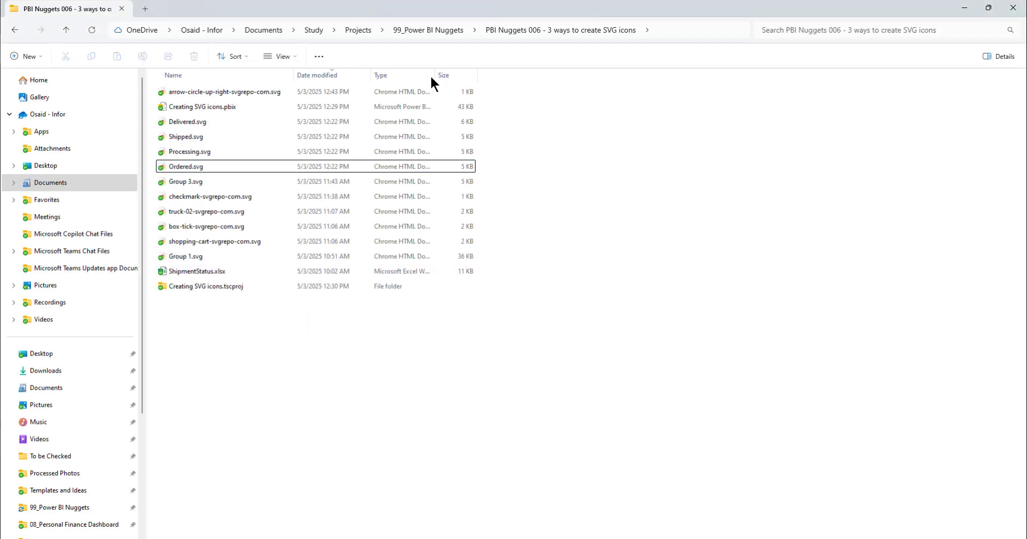
{"action": "left_click", "coordinate": [214, 92]}
{"action": "right_click", "coordinate": [214, 92]}
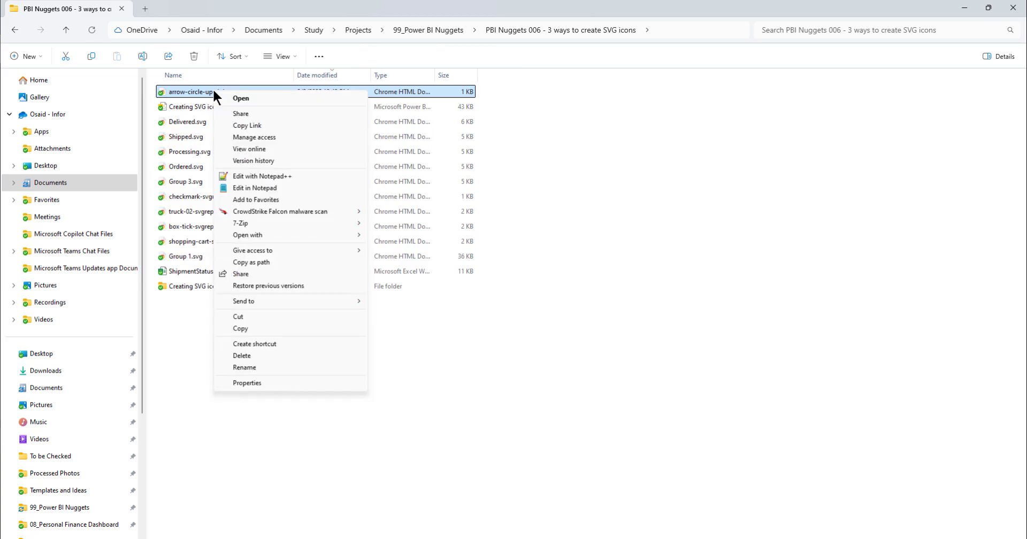
{"action": "left_click", "coordinate": [194, 94]}
{"action": "right_click", "coordinate": [194, 89]}
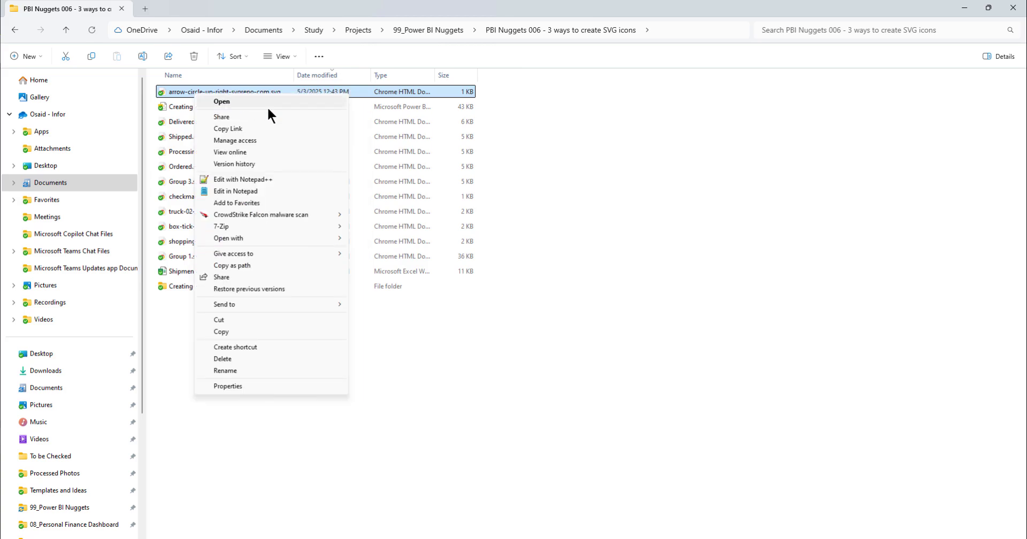
{"action": "left_click", "coordinate": [230, 179]}
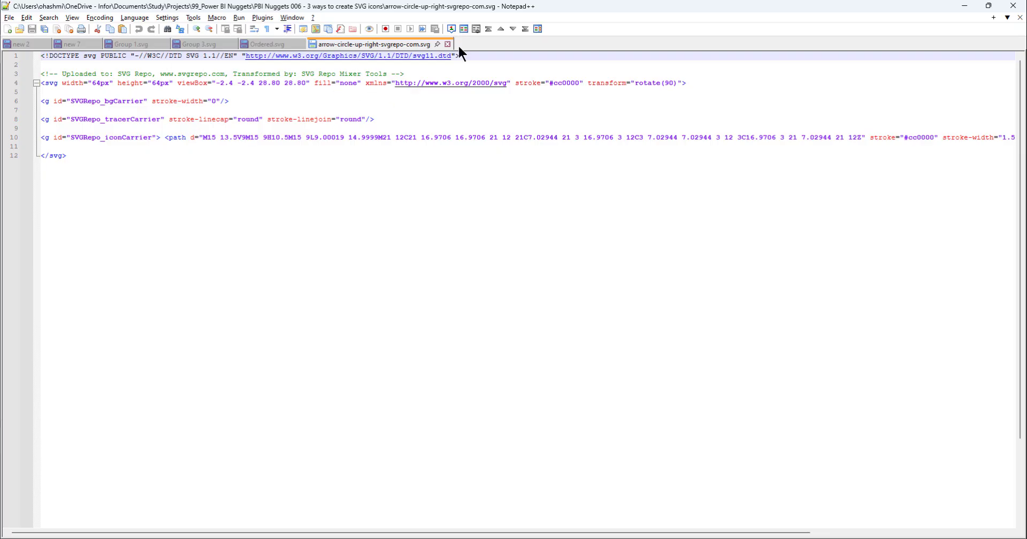
Step: Turn on word wrap and copy the code from the opening <svg> tag through </svg>, leaving out the DOCTYPE and comment lines
{"action": "scroll", "coordinate": [244, 115], "scroll_direction": "up", "scroll_amount": 5}
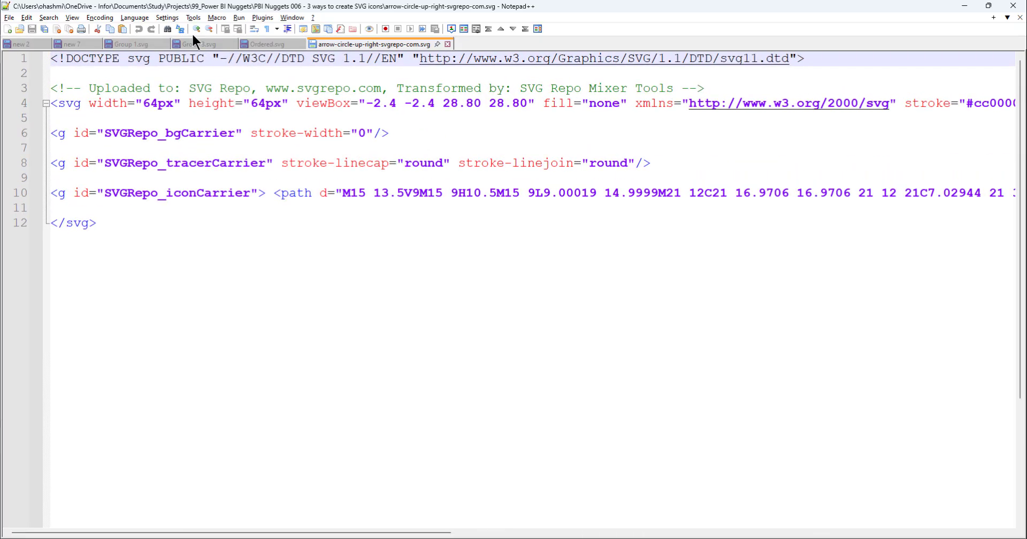
{"action": "left_click", "coordinate": [73, 18]}
{"action": "left_click", "coordinate": [116, 144]}
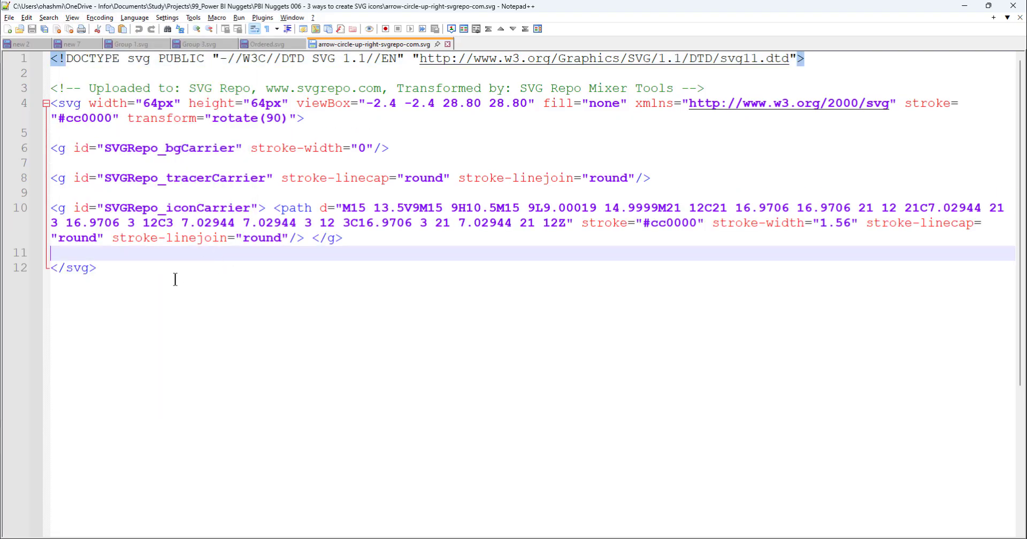
{"action": "left_click_drag", "start_coordinate": [128, 268], "coordinate": [47, 98]}
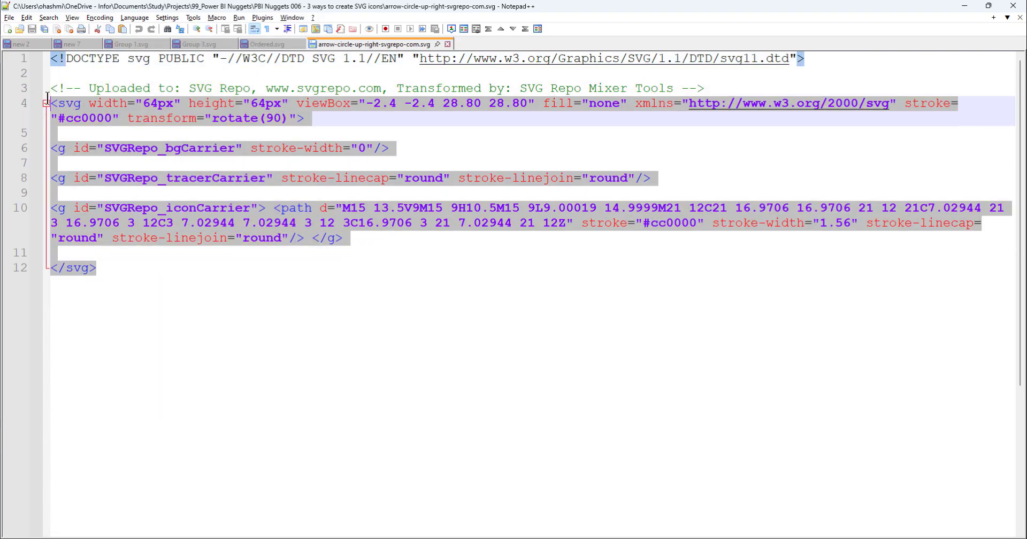
Step: Switch to ChatGPT and write the prompt line "Can you create a DAX measure enclosing this SVG that I can use in Power BI?"
{"action": "left_click", "coordinate": [390, 538]}
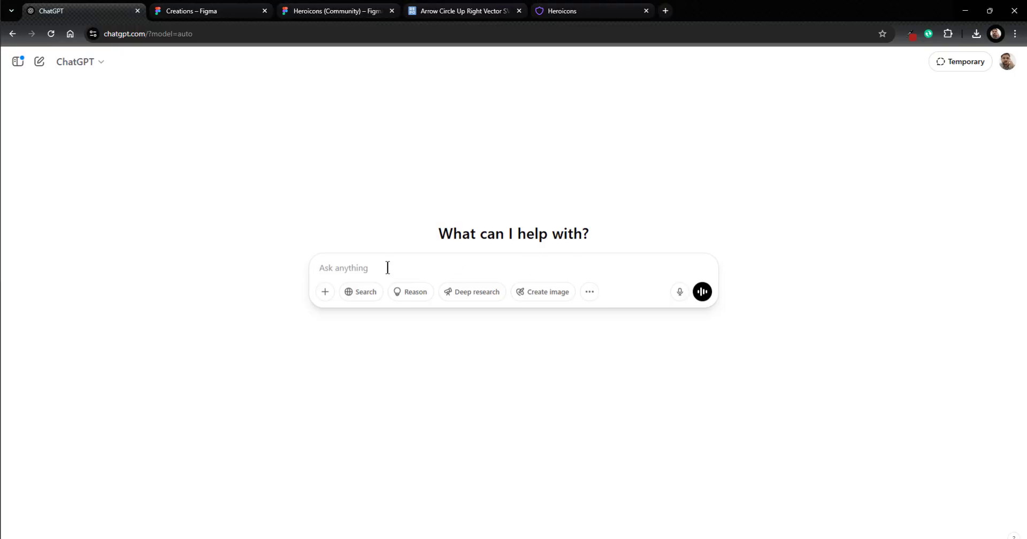
{"action": "type", "text": "CAn you create a "}
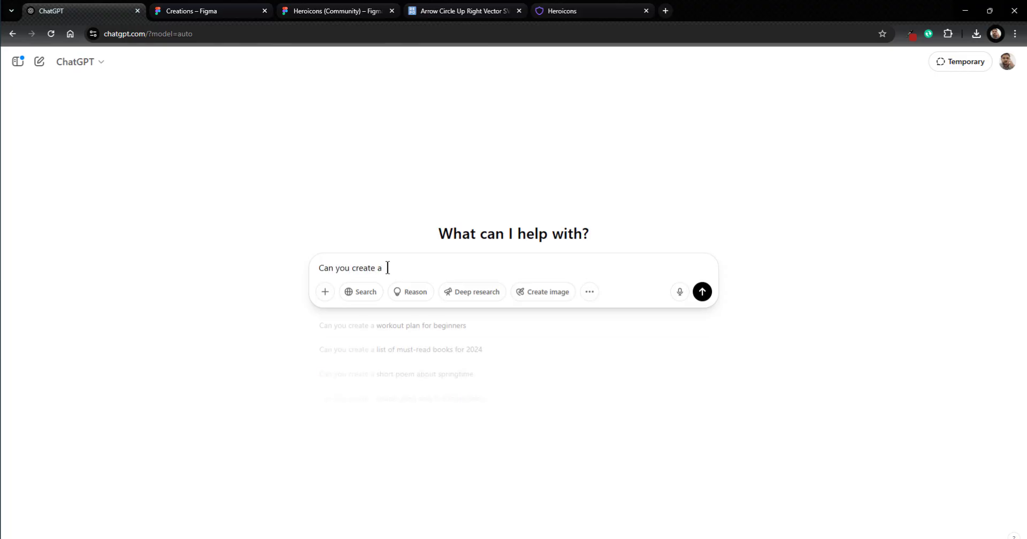
{"action": "type", "text": "DAX"}
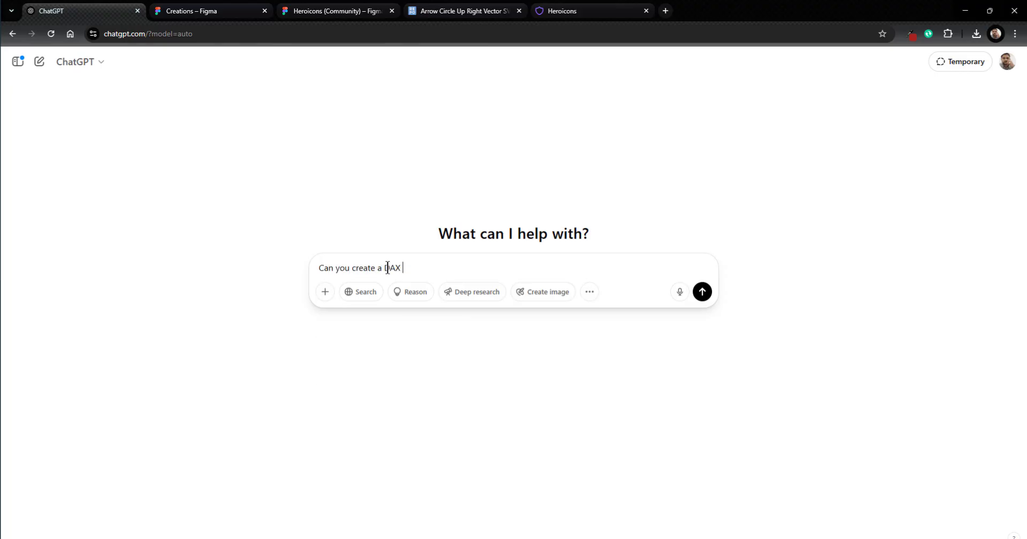
{"action": "type", "text": " measure enclosing this SVG that "}
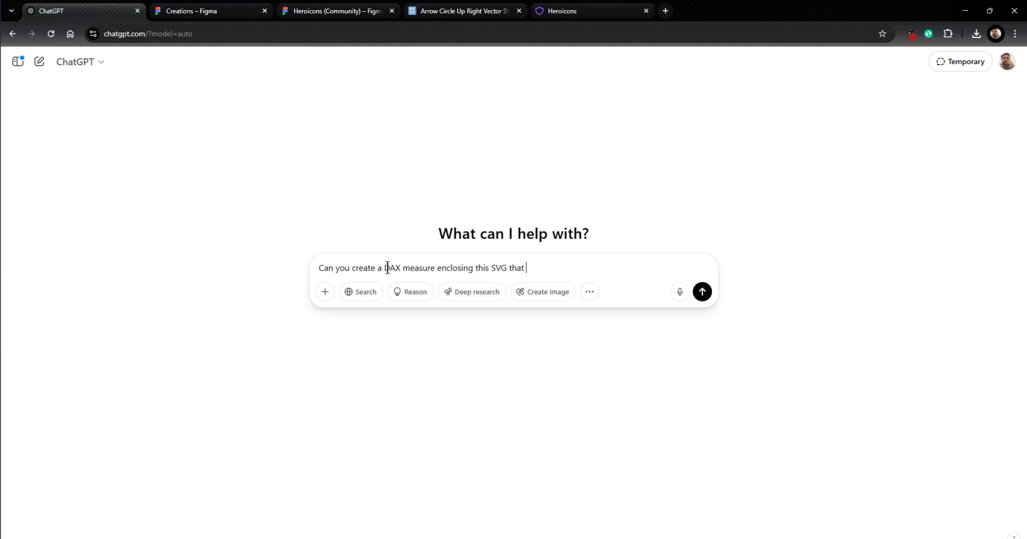
{"action": "type", "text": "I can use in POo"}
{"action": "type", "text": "wer BI?"}
{"action": "key", "text": "shift+Return"}
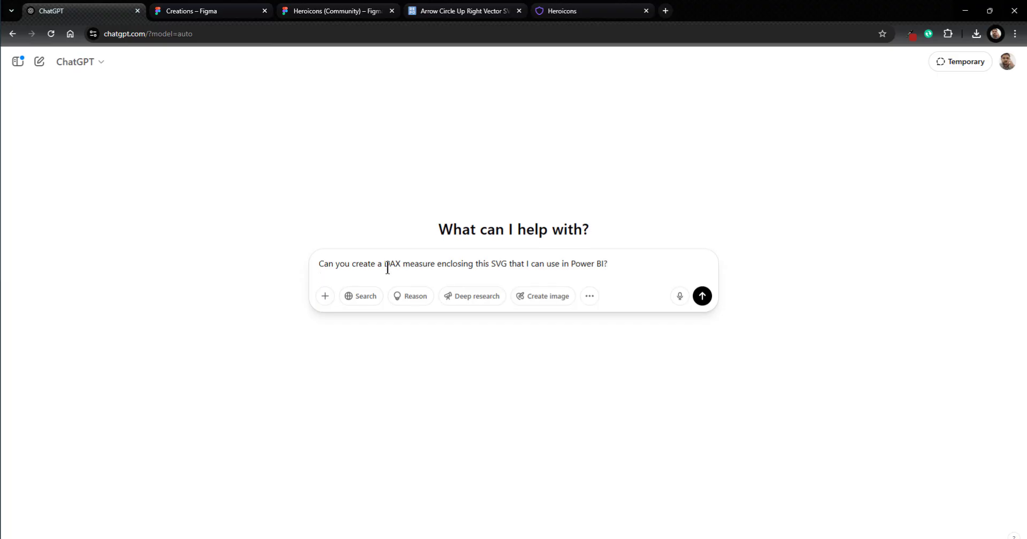
Step: Add a second line to the prompt: "Just give me the final DAX measure and do not explain the steps."
{"action": "type", "text": "Just give me the fi"}
{"action": "type", "text": "nal DAX ema"}
{"action": "key", "text": "BackSpace"}
{"action": "key", "text": "BackSpace"}
{"action": "type", "text": "easure and do not"}
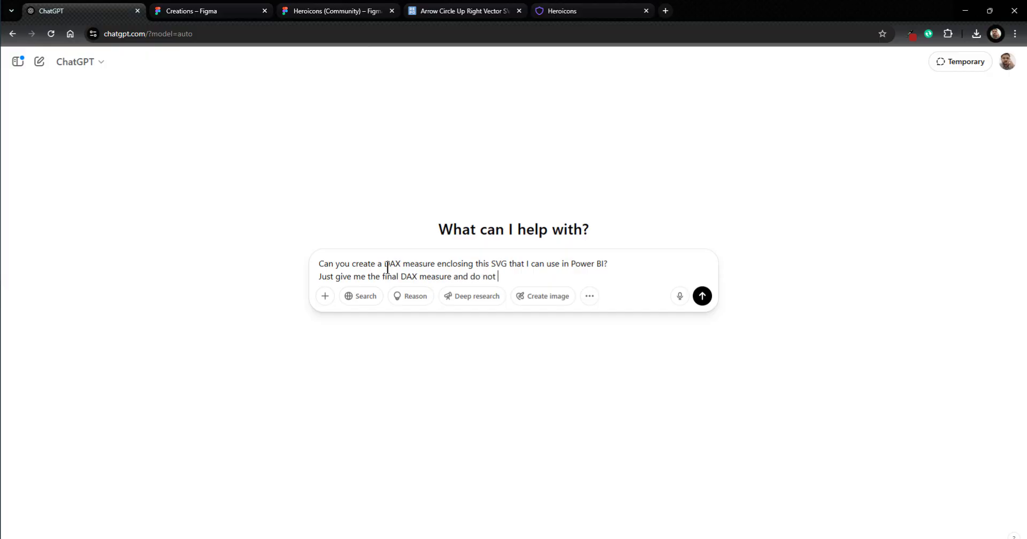
{"action": "type", "text": " explain the steps."}
Step: Paste the copied SVG code below the instructions, separated by a blank line, and submit the prompt
{"action": "key", "text": "shift+Return"}
{"action": "key", "text": "shift+Return"}
{"action": "key", "text": "ctrl+v"}
{"action": "scroll", "coordinate": [510, 283], "scroll_direction": "down", "scroll_amount": 1}
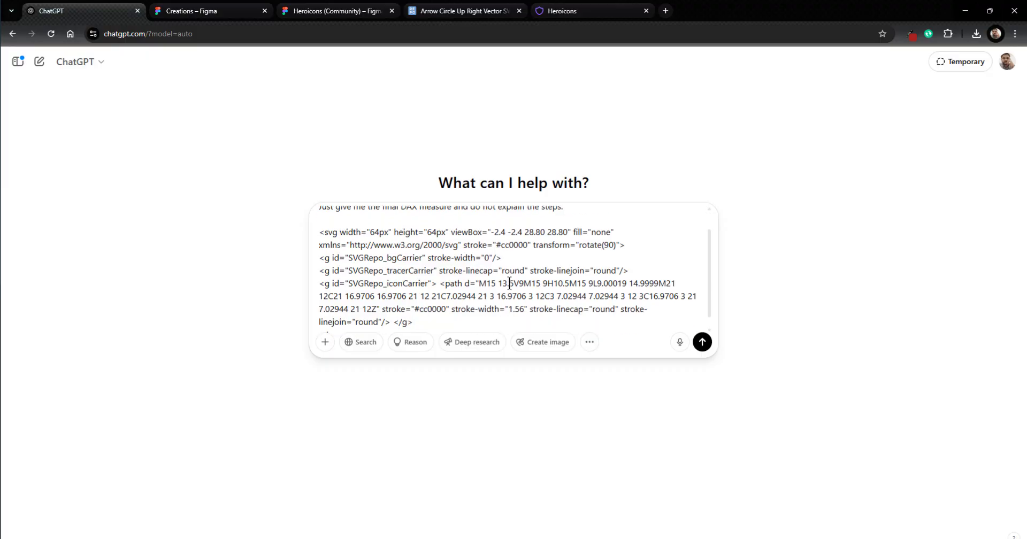
{"action": "left_click", "coordinate": [702, 342]}
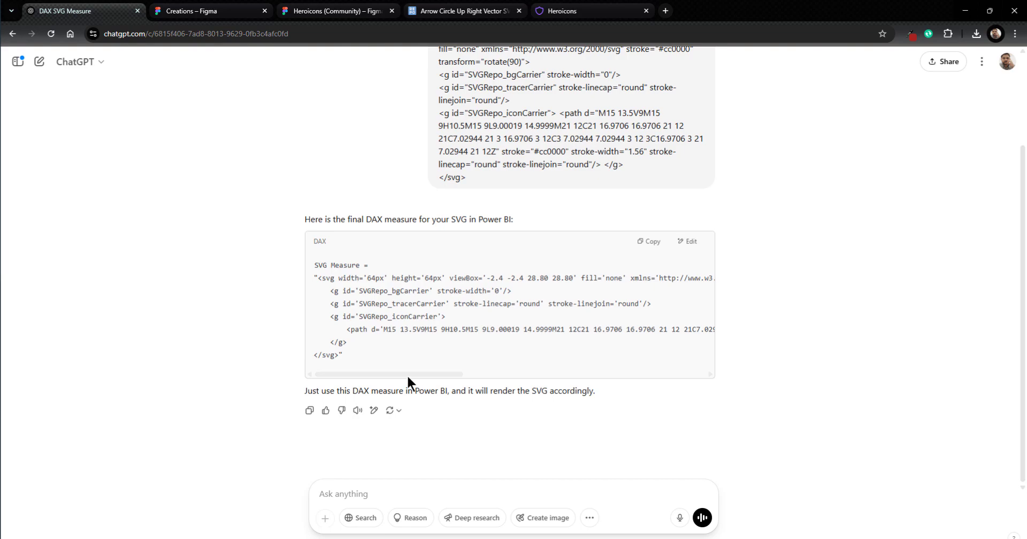
Step: Look through the full width of the generated DAX code and copy it
{"action": "left_click_drag", "start_coordinate": [407, 375], "coordinate": [573, 373]}
{"action": "left_click", "coordinate": [451, 374]}
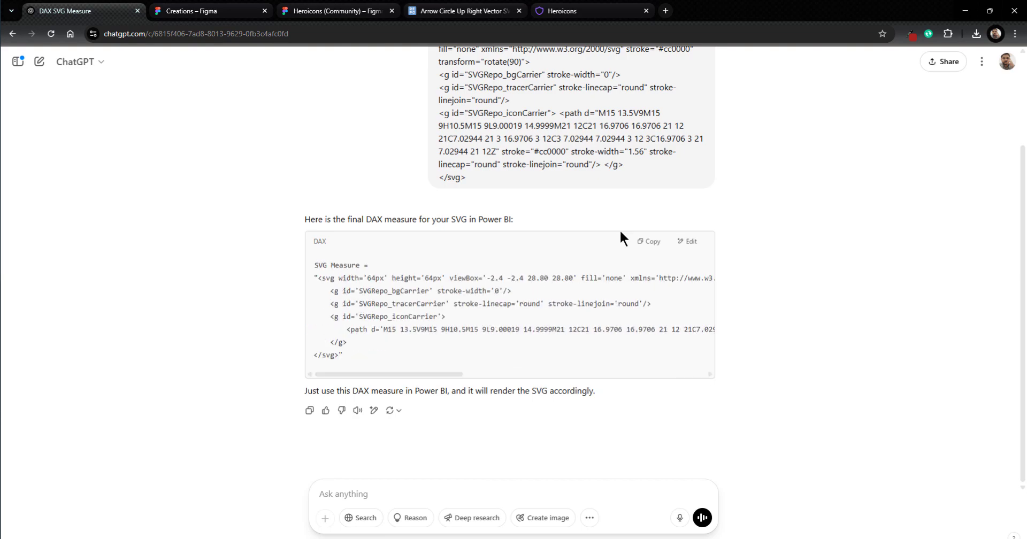
{"action": "left_click", "coordinate": [650, 241]}
Step: Switch to the Creating SVG icons report in Power BI, add a measure to ShipmentStatus, and replace its formula with the copied DAX
{"action": "mouse_move", "coordinate": [728, 533]}
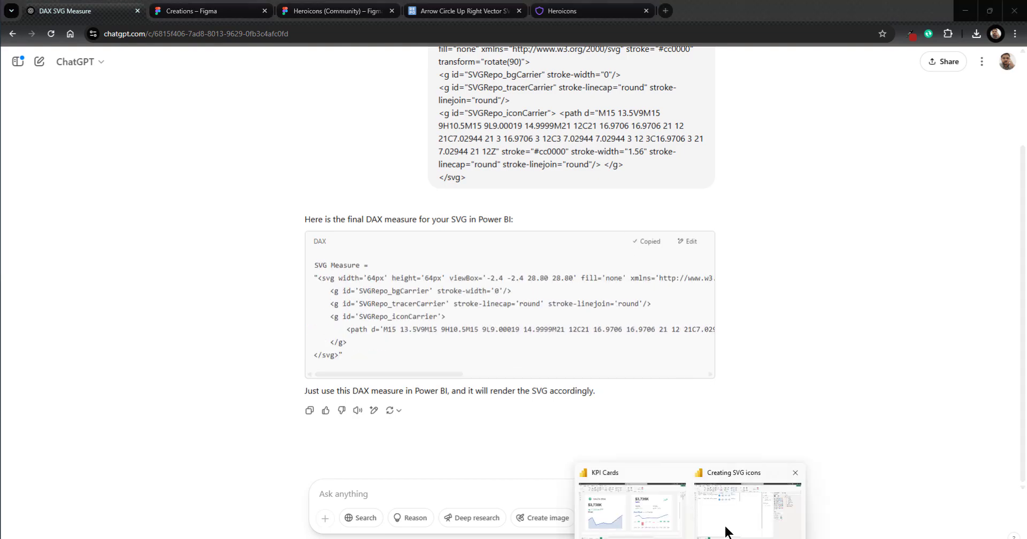
{"action": "left_click", "coordinate": [738, 500]}
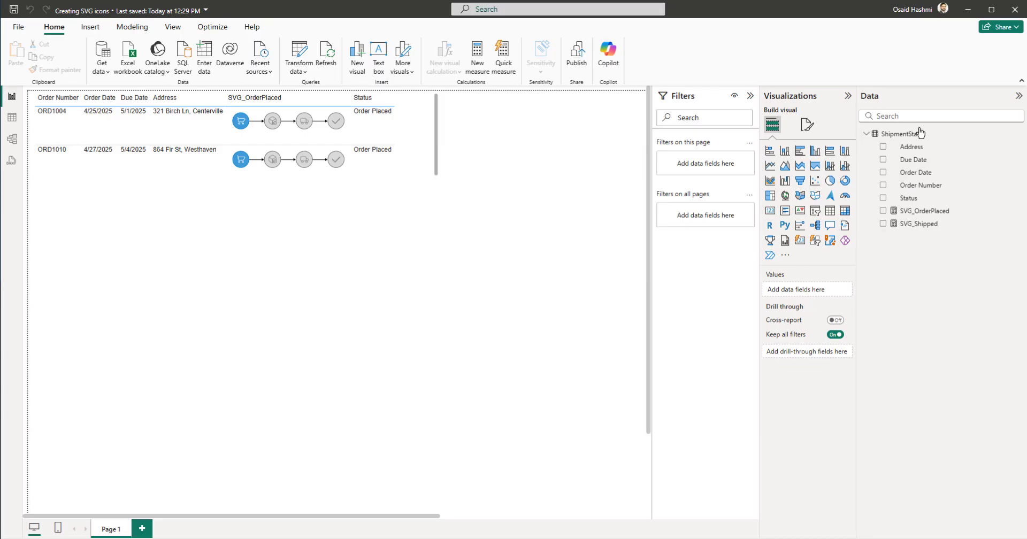
{"action": "right_click", "coordinate": [903, 134]}
{"action": "left_click", "coordinate": [931, 154]}
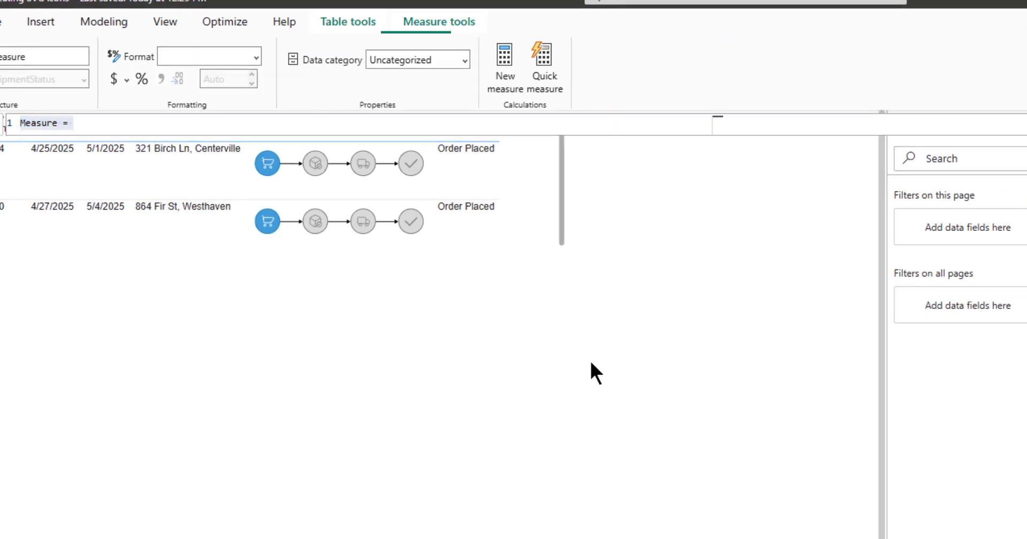
{"action": "key", "text": "ctrl+a"}
{"action": "key", "text": "ctrl+v"}
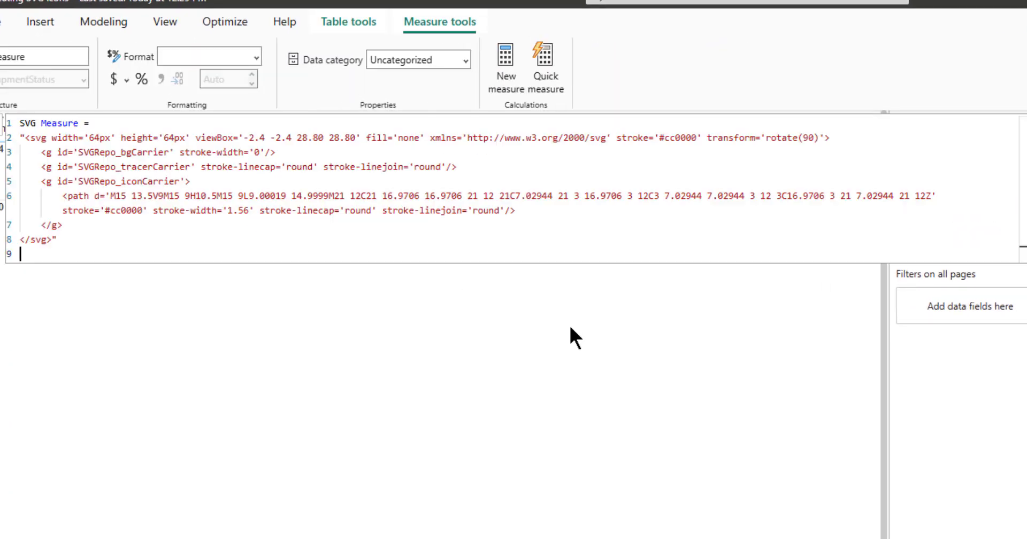
Step: Insert the line "data:image/svg+xml;utf8," & from SVG_Shipped above the SVG code in SVG Measure, and delete the trailing empty line
{"action": "left_click", "coordinate": [112, 122]}
{"action": "key", "text": "Return"}
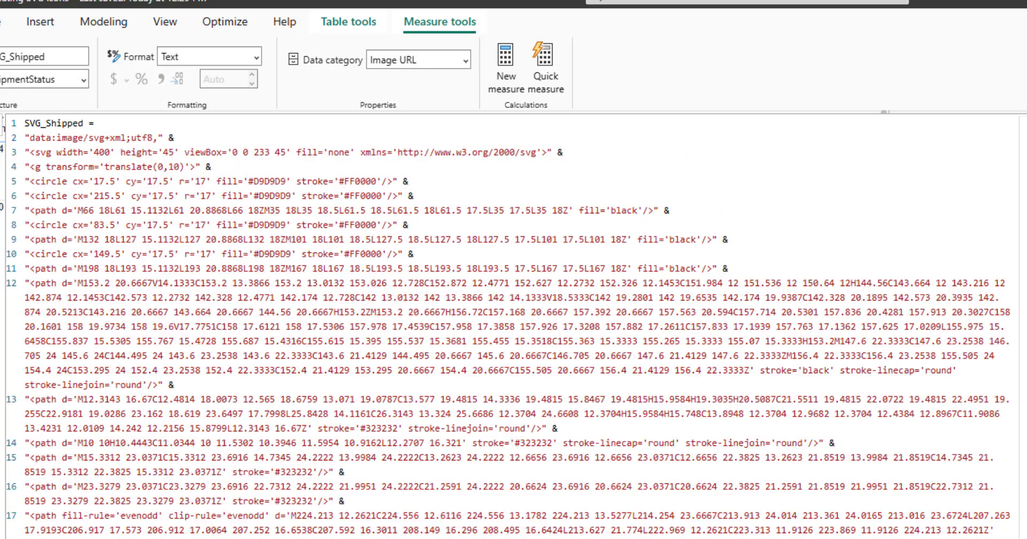
{"action": "key", "text": "shift+End"}
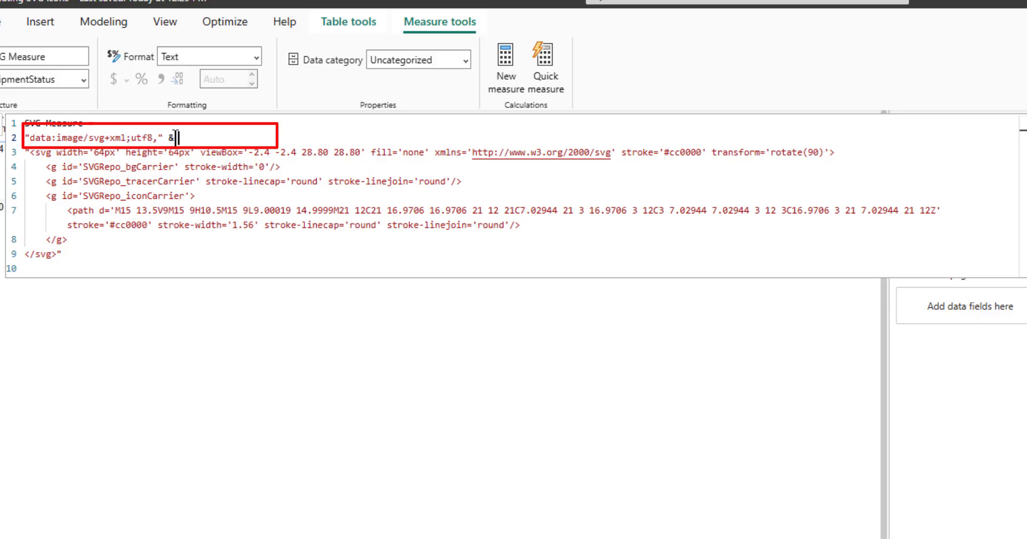
{"action": "left_click", "coordinate": [95, 259]}
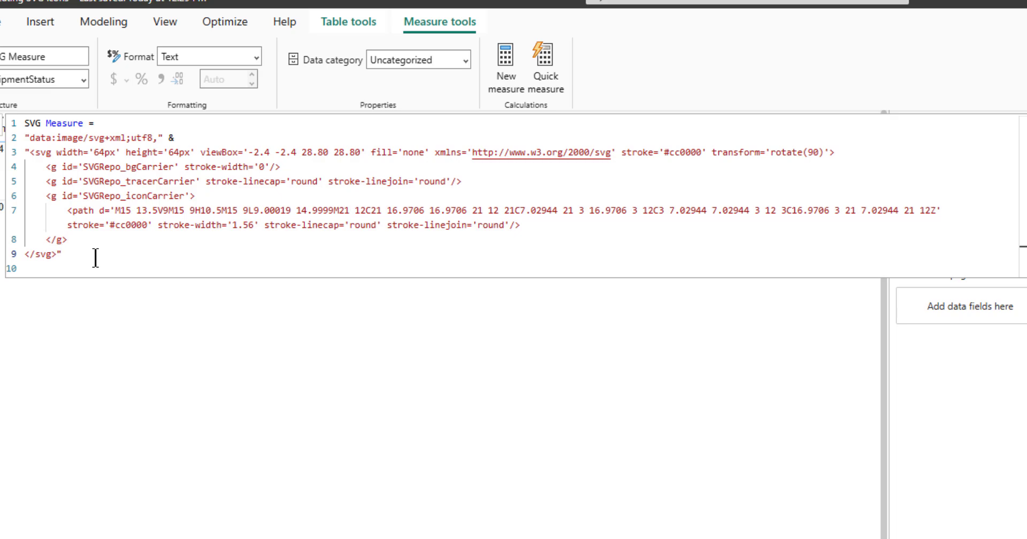
{"action": "key", "text": "Delete"}
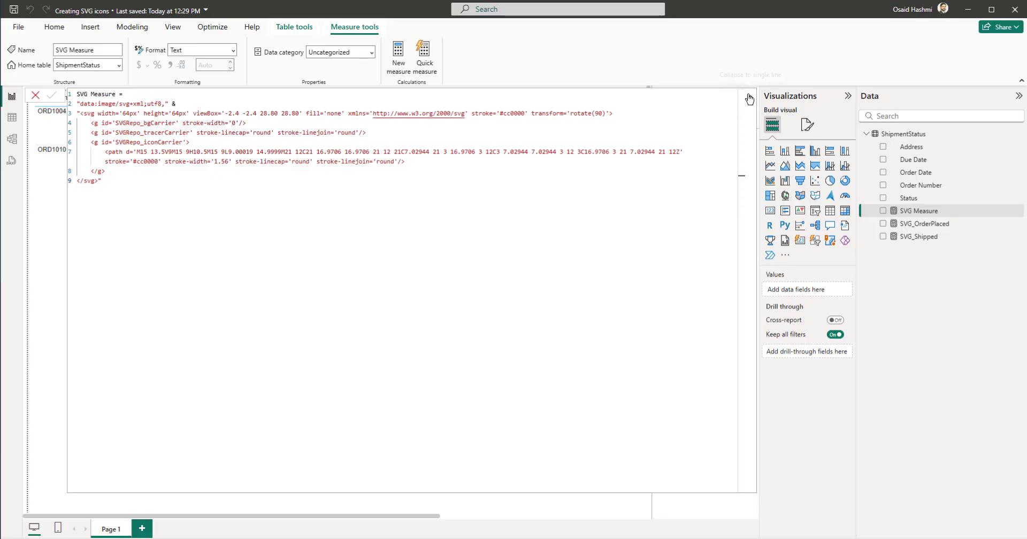
Step: Collapse the formula editor and set the data category of SVG Measure to Image URL
{"action": "left_click", "coordinate": [1026, 127]}
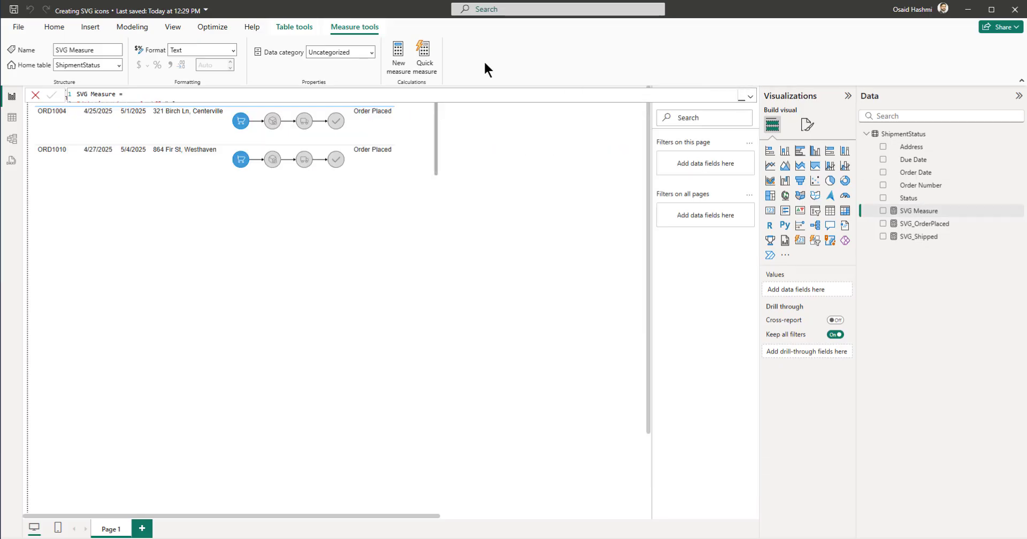
{"action": "left_click", "coordinate": [372, 52]}
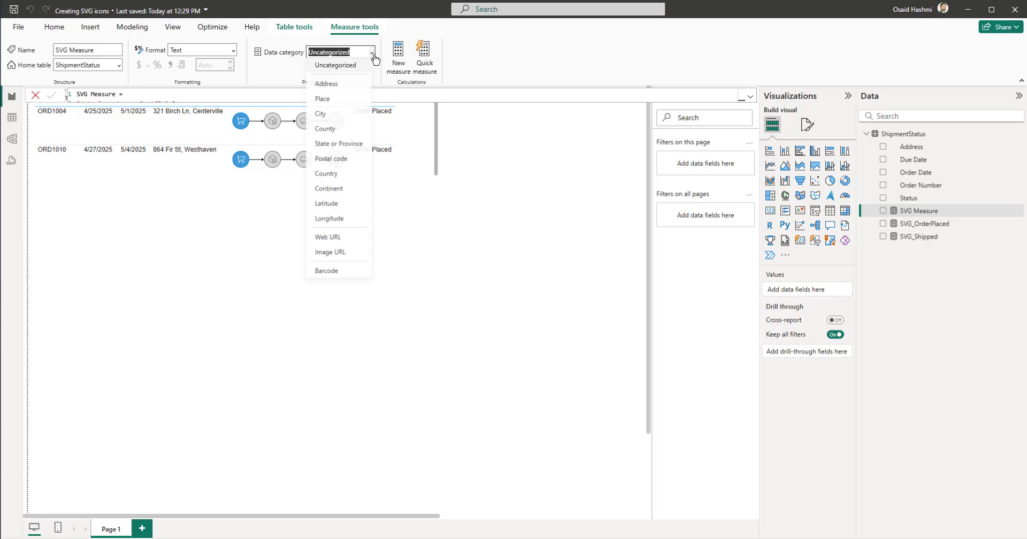
{"action": "left_click", "coordinate": [341, 252]}
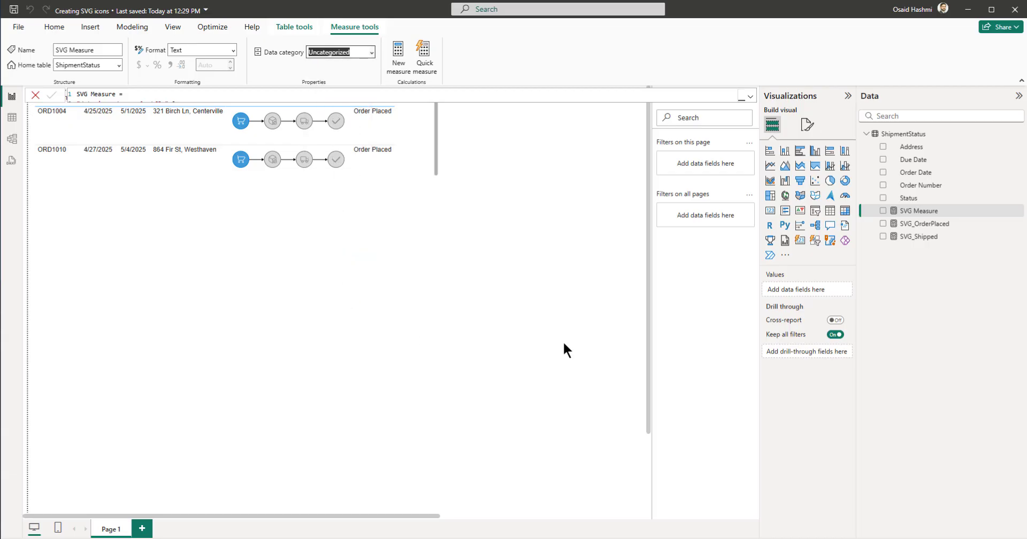
Step: Widen the orders table and add SVG Measure to it as a column
{"action": "left_click", "coordinate": [438, 137]}
{"action": "left_click_drag", "start_coordinate": [512, 135], "coordinate": [548, 137]}
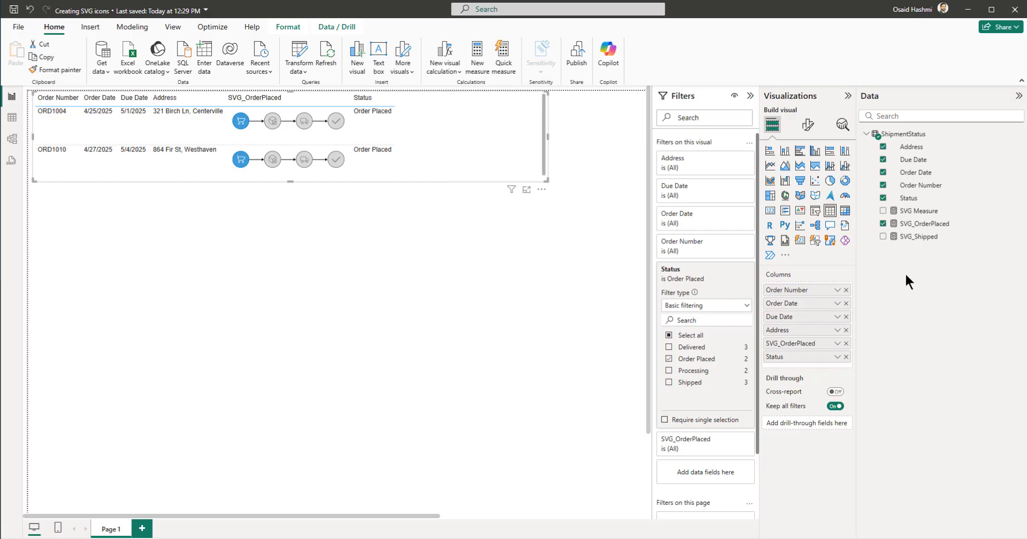
{"action": "left_click", "coordinate": [884, 212]}
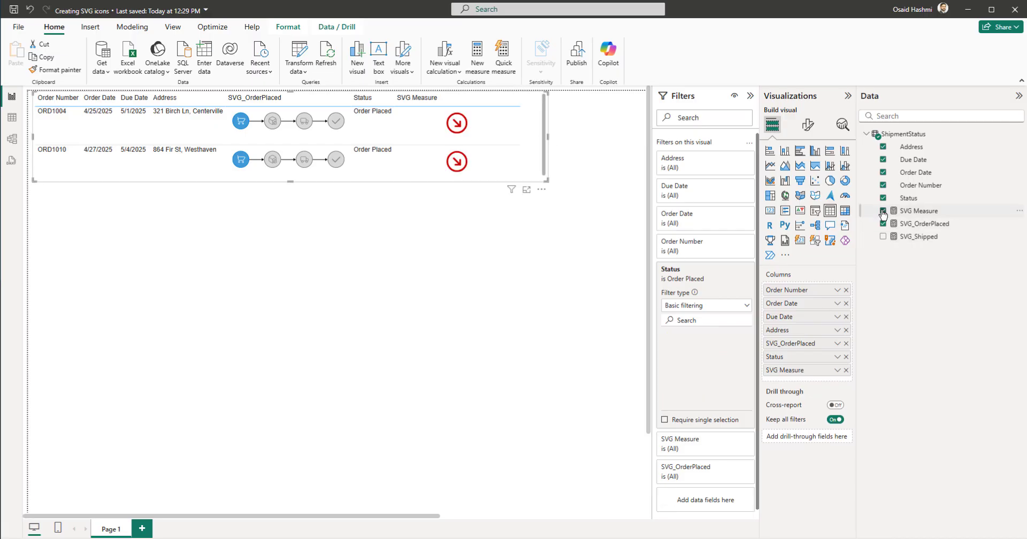
Step: Rename the measure SVG Measure to SVG Red Arrow
{"action": "left_click", "coordinate": [915, 212]}
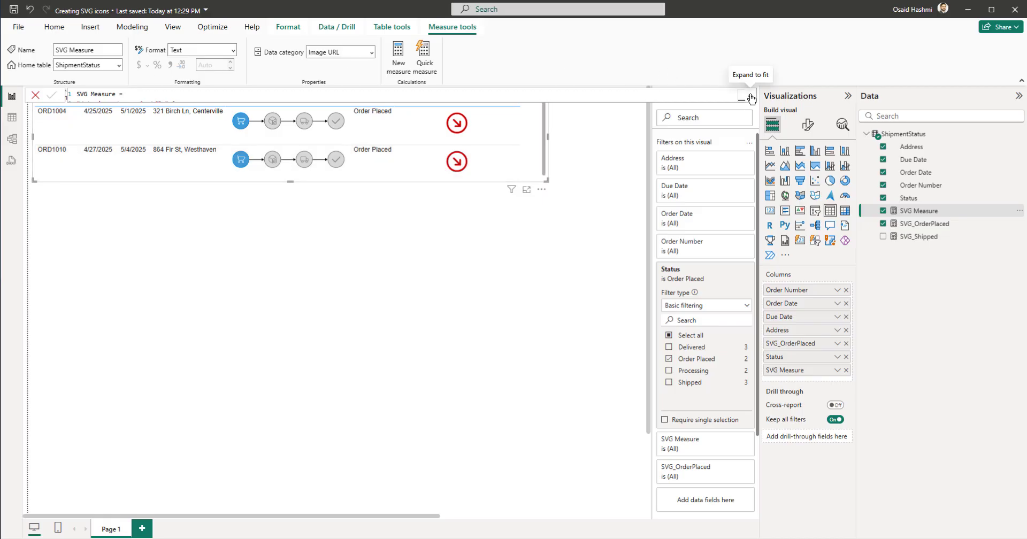
{"action": "double_click", "coordinate": [103, 94]}
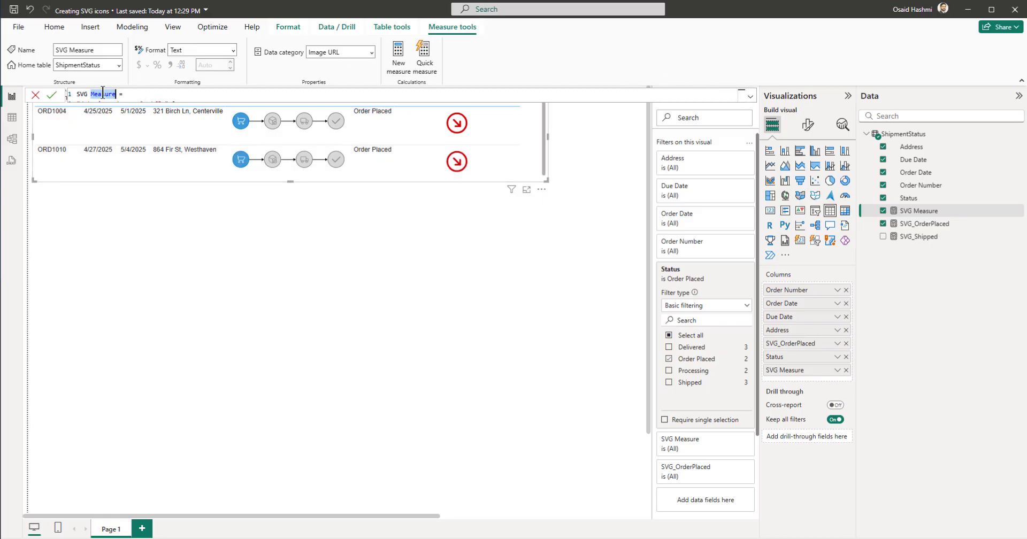
{"action": "type", "text": "Red Arrow"}
{"action": "key", "text": "Return"}
{"action": "left_click", "coordinate": [418, 262]}
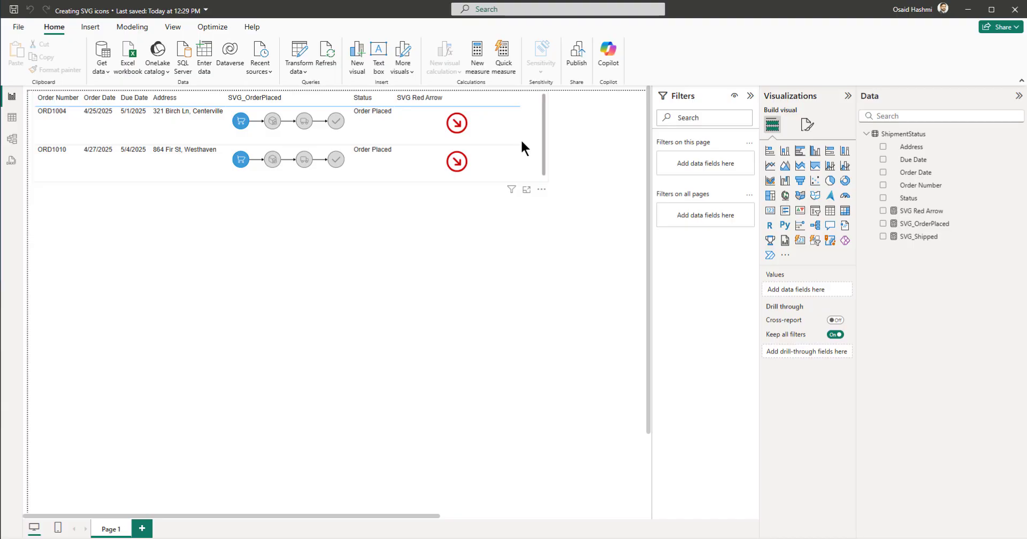
Step: Switch to the browser and review the SVG Repo arrow icon, its SVG code in Notepad++, and the ChatGPT prompt with its DAX measure
{"action": "key", "text": "alt+Tab"}
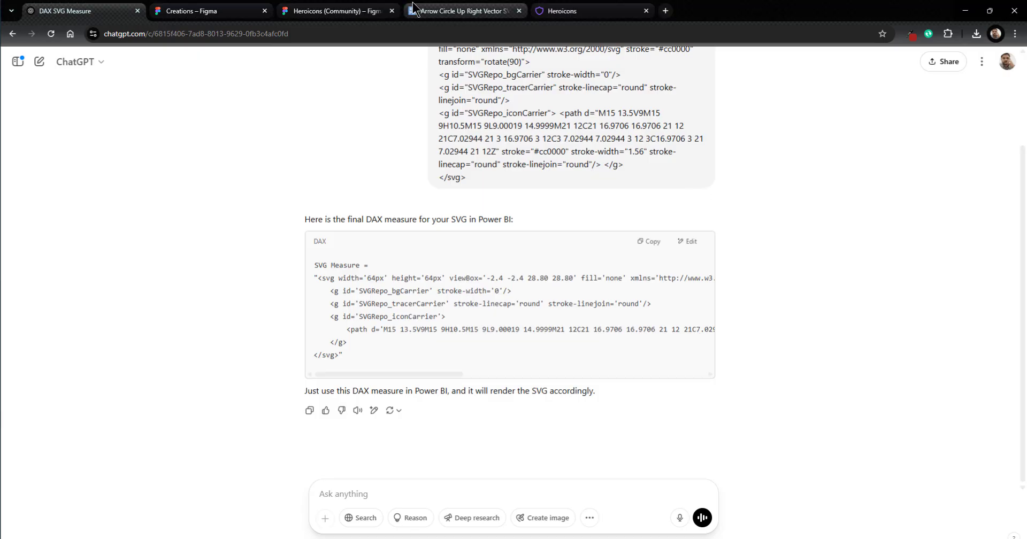
{"action": "left_click", "coordinate": [463, 11]}
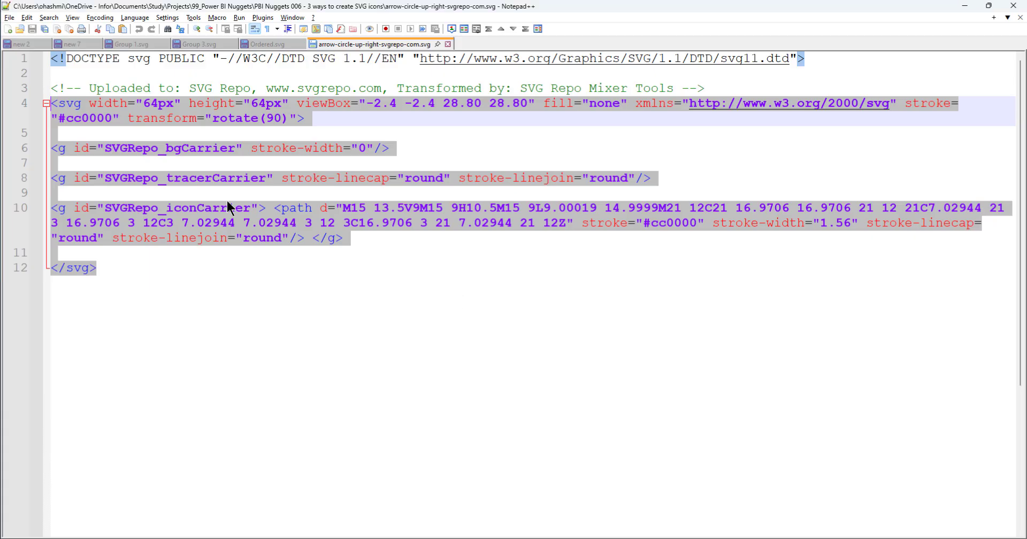
{"action": "left_click", "coordinate": [149, 262]}
{"action": "key", "text": "ctrl+a"}
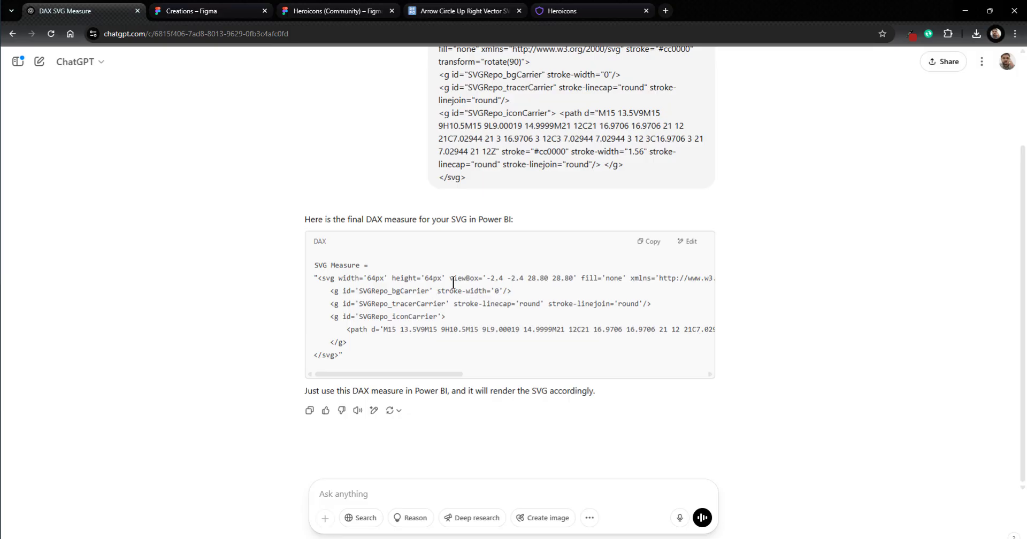
{"action": "scroll", "coordinate": [511, 268], "scroll_direction": "up", "scroll_amount": 3}
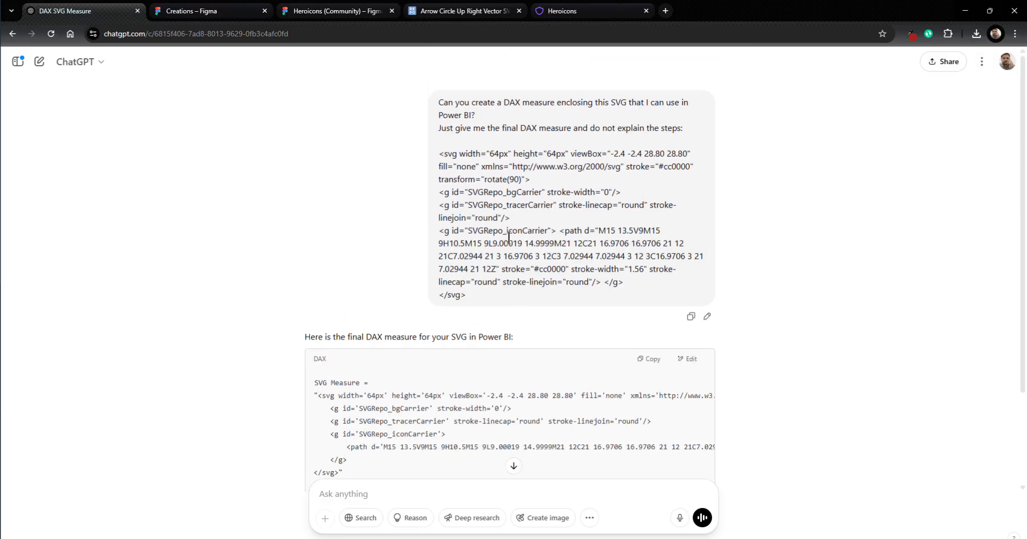
{"action": "scroll", "coordinate": [508, 237], "scroll_direction": "down", "scroll_amount": 2}
{"action": "scroll", "coordinate": [335, 214], "scroll_direction": "up", "scroll_amount": 2}
{"action": "scroll", "coordinate": [460, 384], "scroll_direction": "down", "scroll_amount": 2}
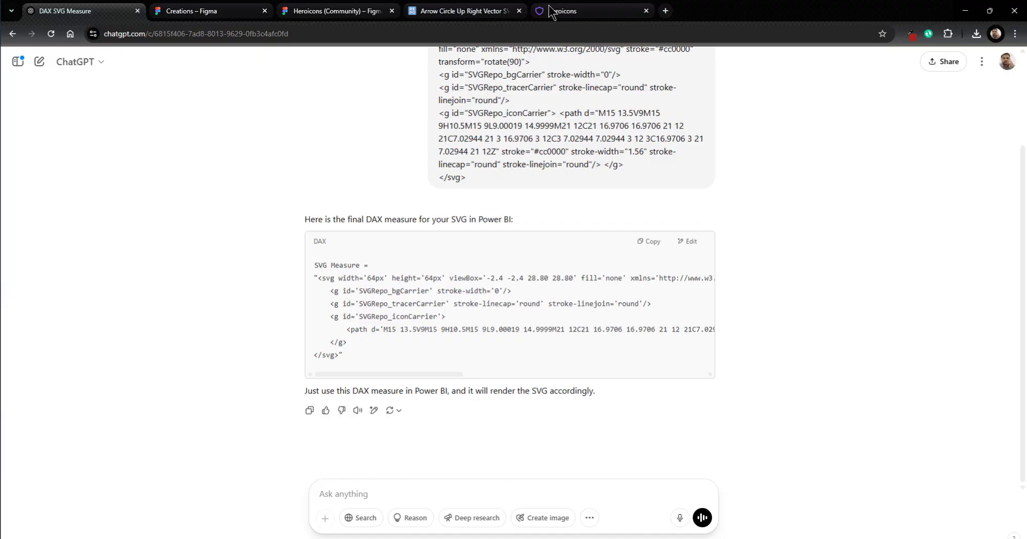
{"action": "left_click", "coordinate": [461, 11]}
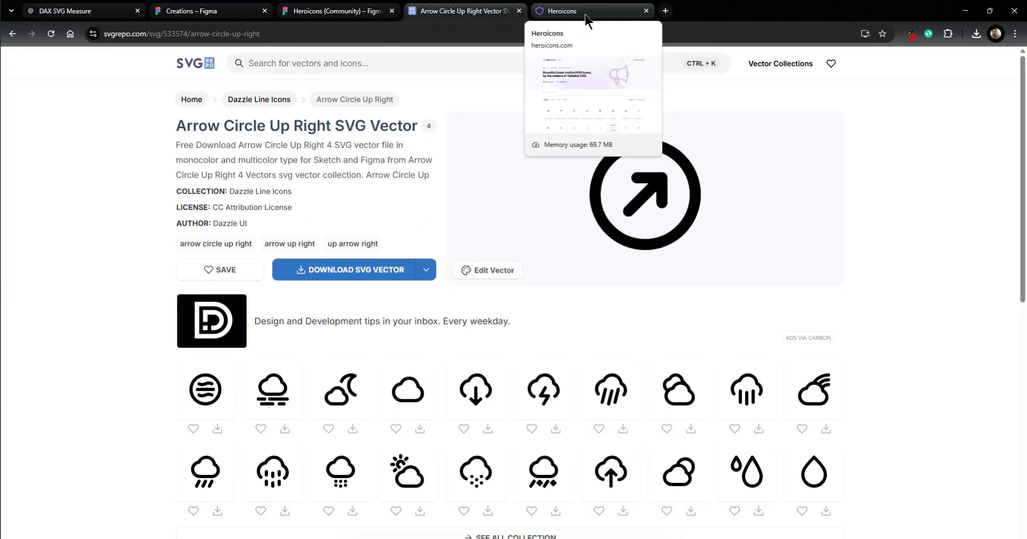
Step: Open the Heroicons site and examine its outline icons, their SVG copy option, and the Figma file link
{"action": "left_click", "coordinate": [585, 14]}
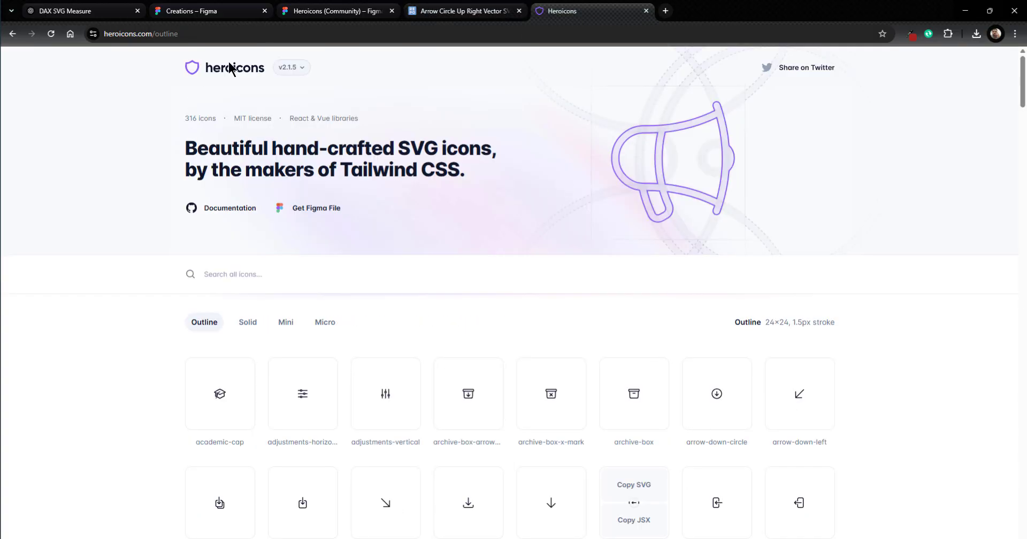
{"action": "scroll", "coordinate": [849, 328], "scroll_direction": "down", "scroll_amount": 3}
{"action": "mouse_move", "coordinate": [474, 229]}
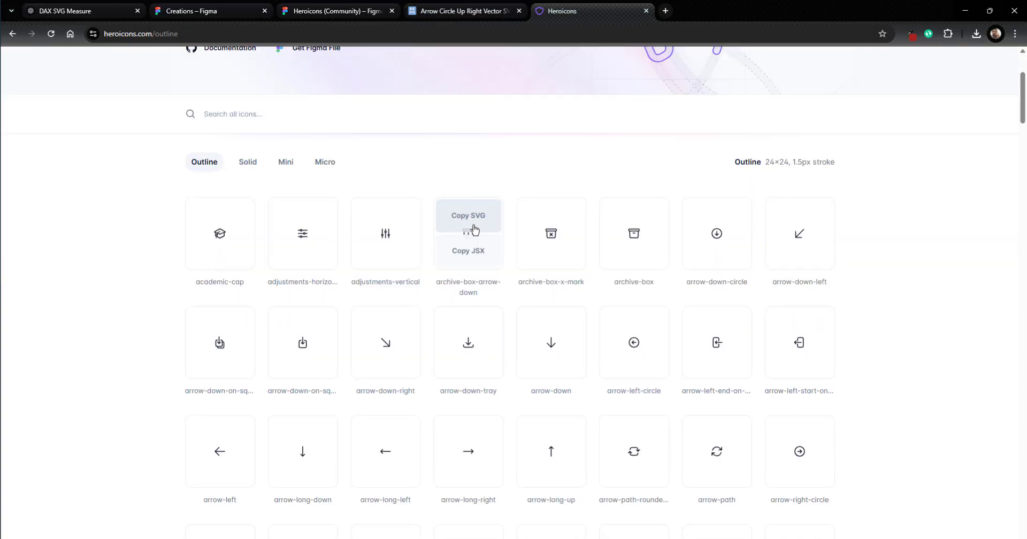
{"action": "scroll", "coordinate": [873, 257], "scroll_direction": "up", "scroll_amount": 3}
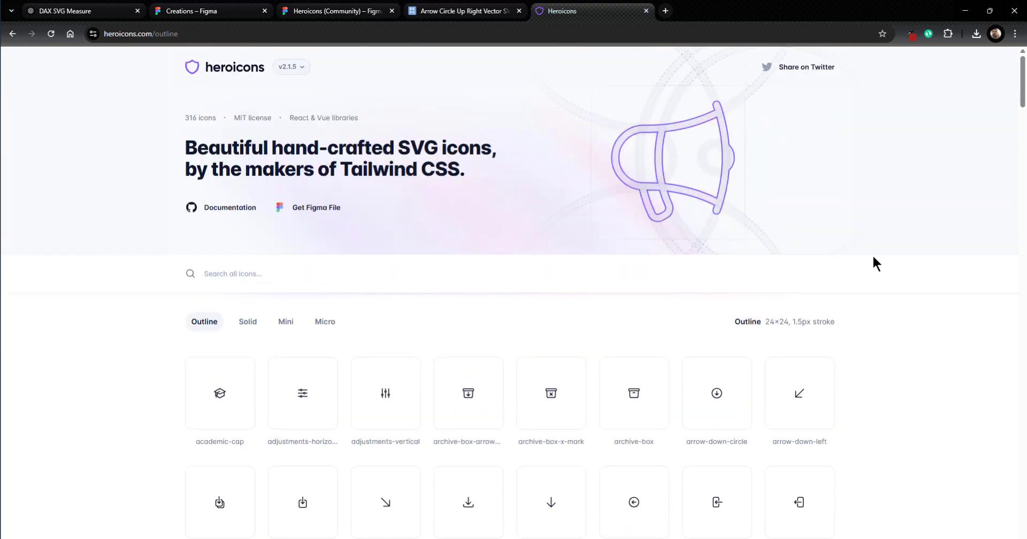
{"action": "scroll", "coordinate": [873, 257], "scroll_direction": "down", "scroll_amount": 15}
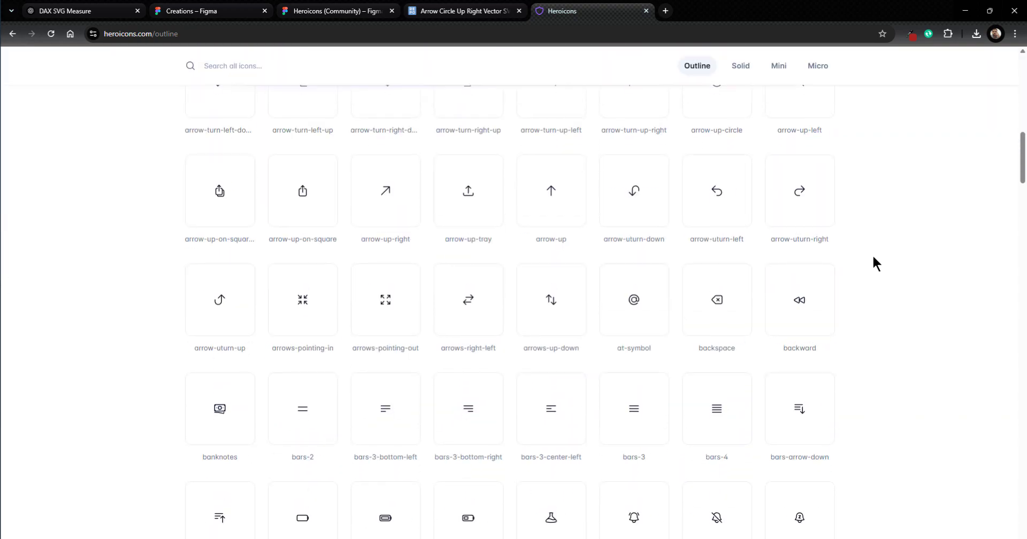
{"action": "scroll", "coordinate": [873, 258], "scroll_direction": "up", "scroll_amount": 8}
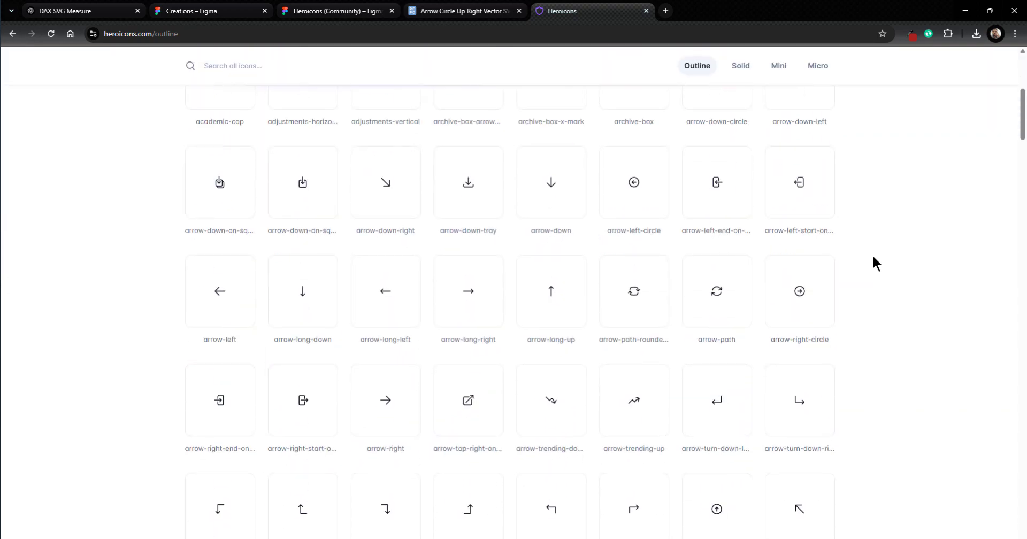
{"action": "scroll", "coordinate": [874, 258], "scroll_direction": "up", "scroll_amount": 5}
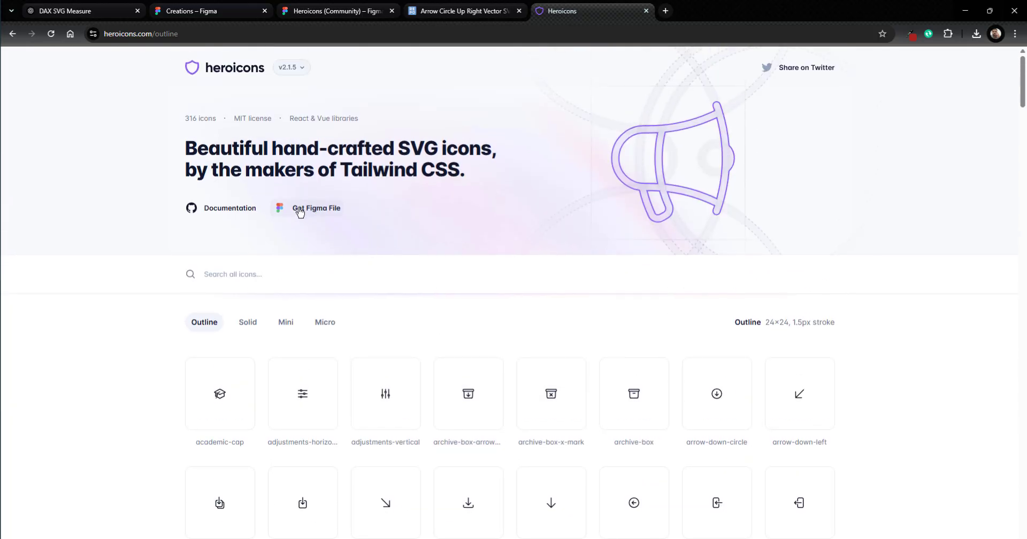
Step: In the Heroicons (Community) Figma file, select the 24 × 24 outline archive-box-arrow-down icon and copy it
{"action": "left_click", "coordinate": [328, 13]}
{"action": "scroll", "coordinate": [618, 225], "scroll_direction": "down", "scroll_amount": 5}
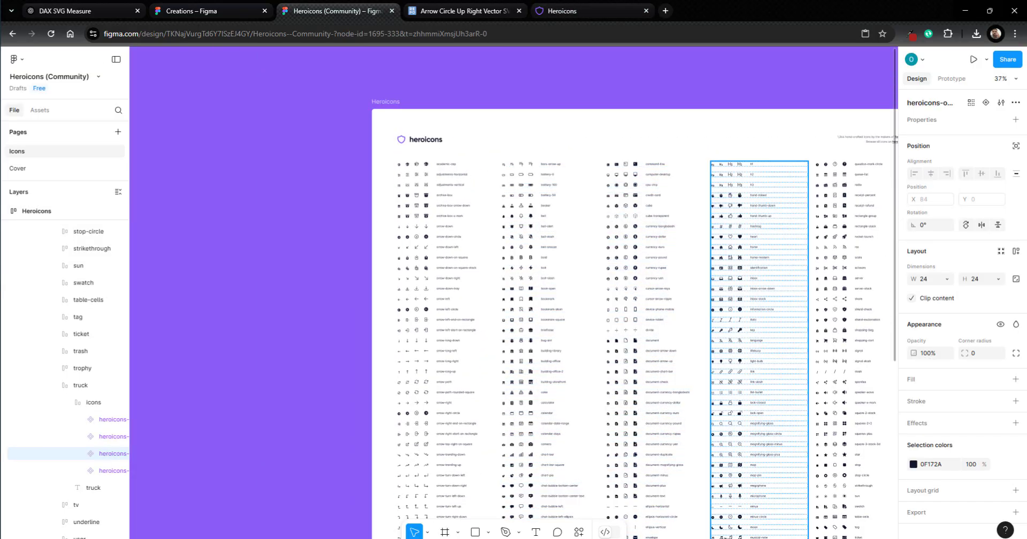
{"action": "scroll", "coordinate": [856, 314], "scroll_direction": "right", "scroll_amount": 4}
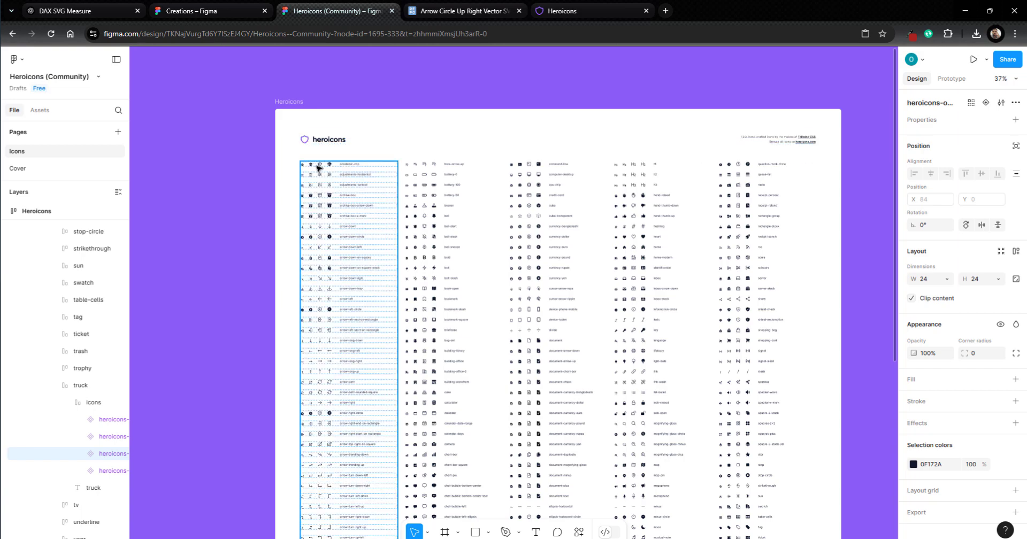
{"action": "scroll", "coordinate": [317, 167], "scroll_direction": "up", "scroll_amount": 5}
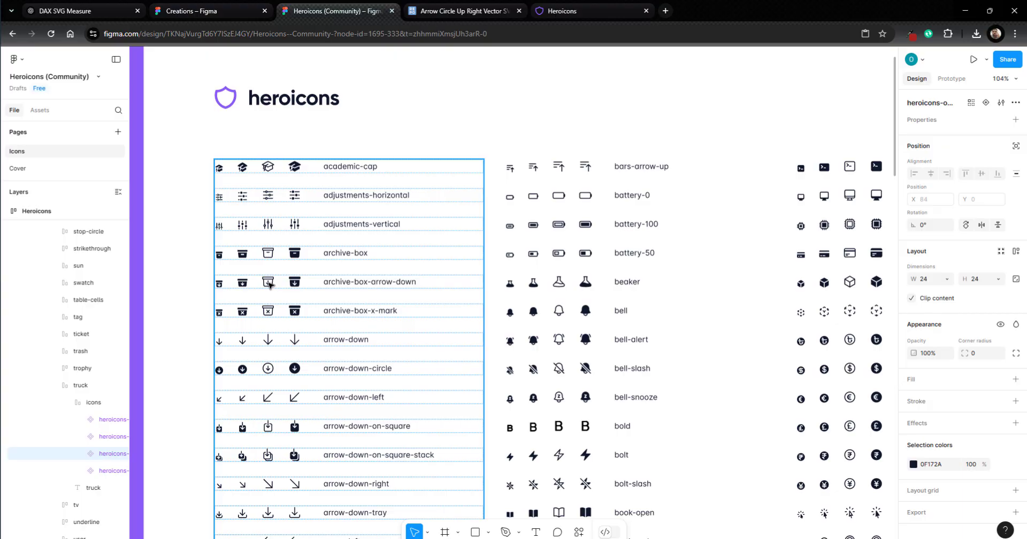
{"action": "left_click", "coordinate": [370, 117]}
{"action": "left_click", "coordinate": [186, 155]}
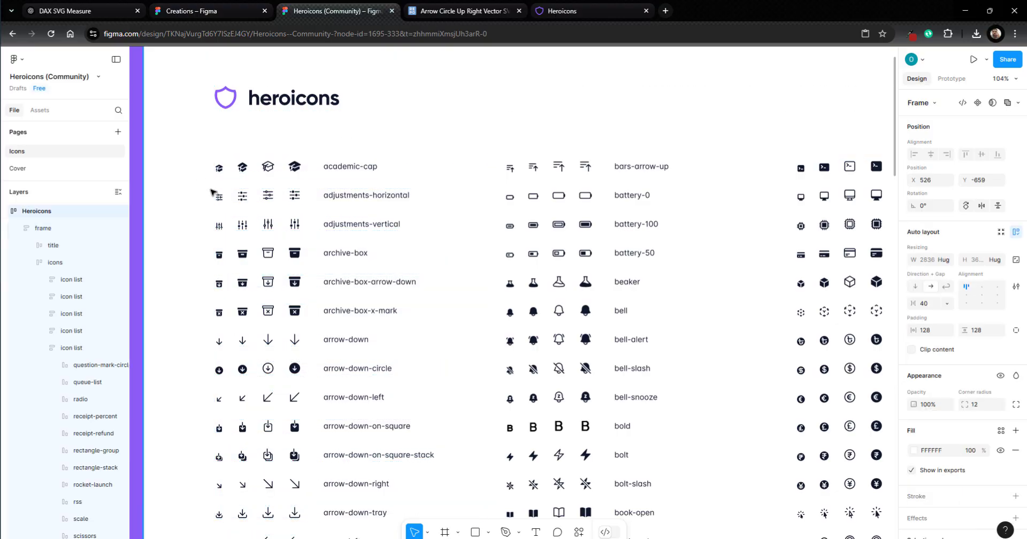
{"action": "left_click", "coordinate": [69, 227]}
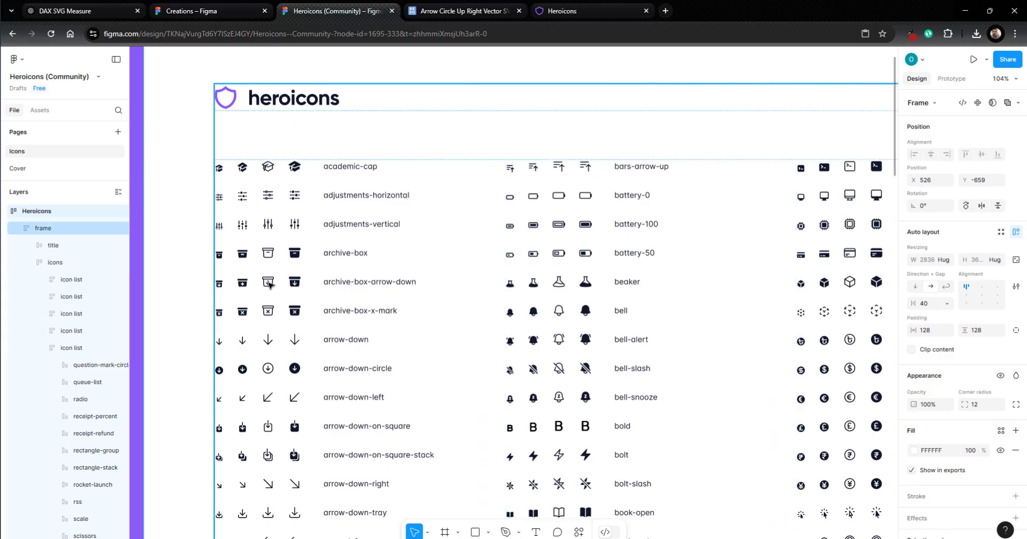
{"action": "left_click", "coordinate": [269, 285]}
{"action": "left_click", "coordinate": [269, 285]}
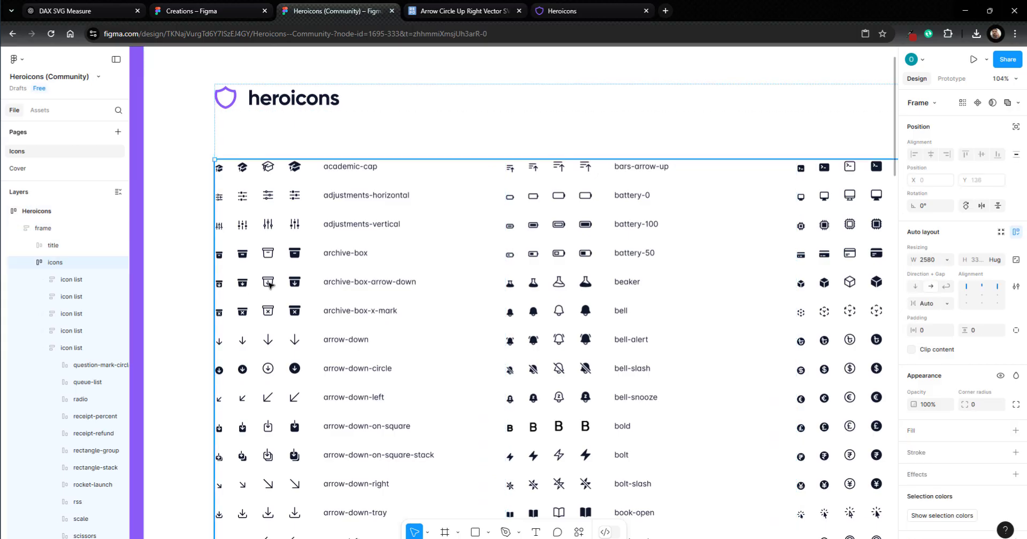
{"action": "left_click", "coordinate": [270, 285]}
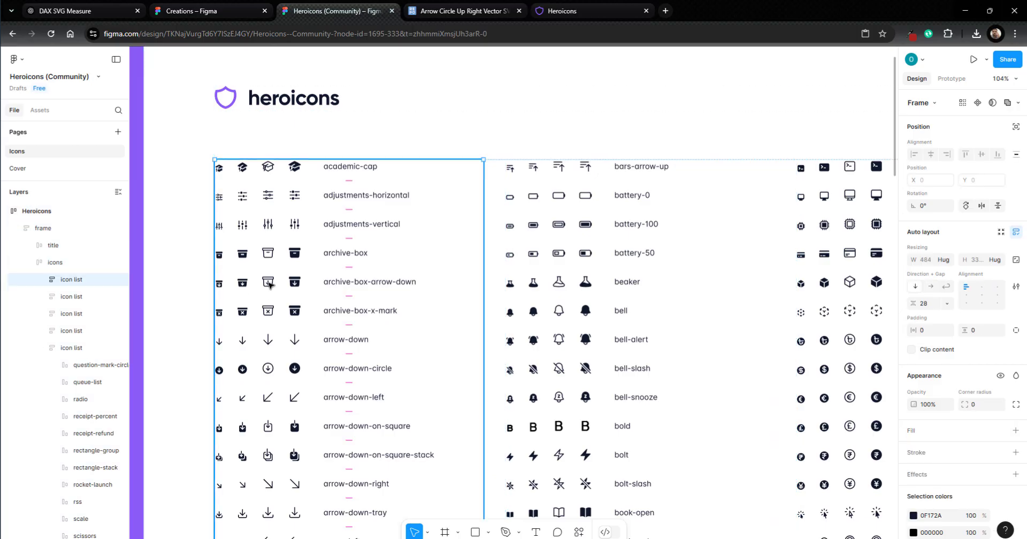
{"action": "left_click", "coordinate": [270, 285]}
{"action": "left_click", "coordinate": [269, 284]}
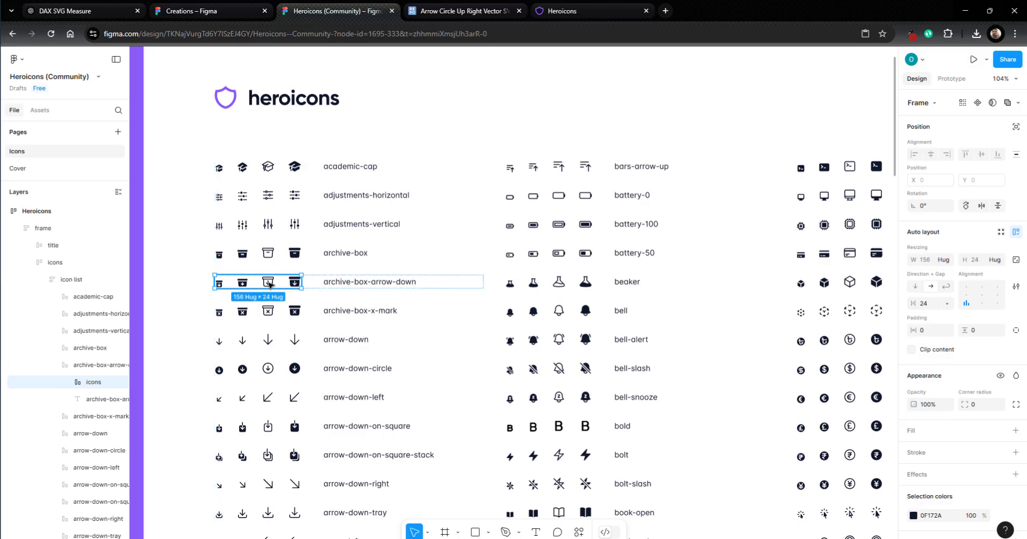
{"action": "left_click", "coordinate": [270, 284]}
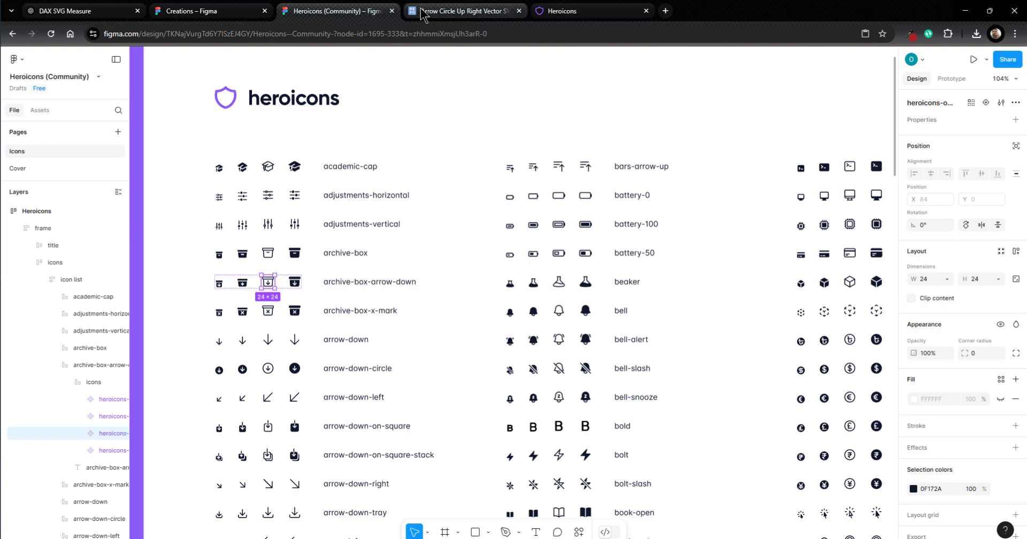
Step: Paste the copied icon into the Creations Figma file below the shipment status rows and enlarge it to about 69 × 63
{"action": "left_click", "coordinate": [198, 11]}
{"action": "scroll", "coordinate": [658, 353], "scroll_direction": "up", "scroll_amount": 5}
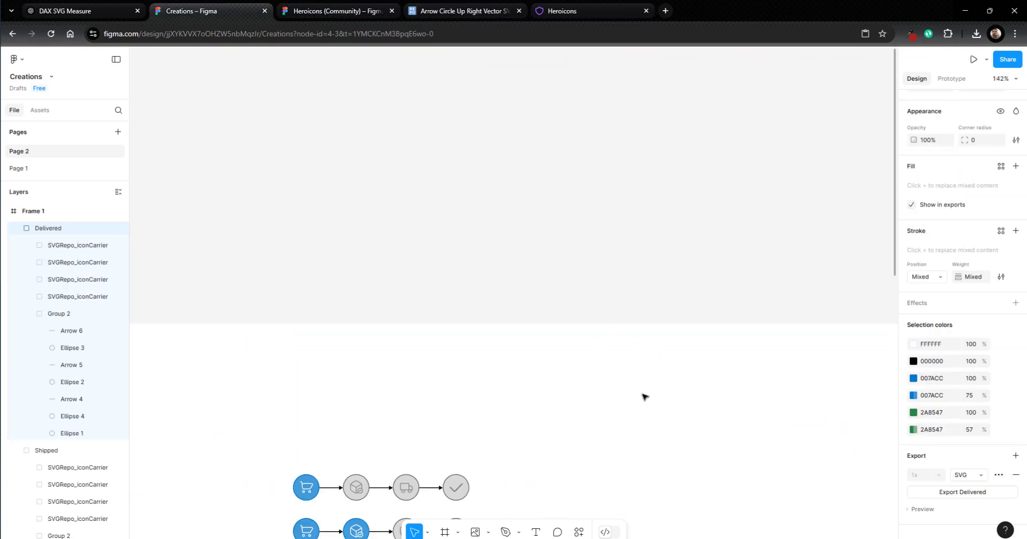
{"action": "scroll", "coordinate": [637, 375], "scroll_direction": "down", "scroll_amount": 7}
{"action": "scroll", "coordinate": [621, 369], "scroll_direction": "down", "scroll_amount": 3}
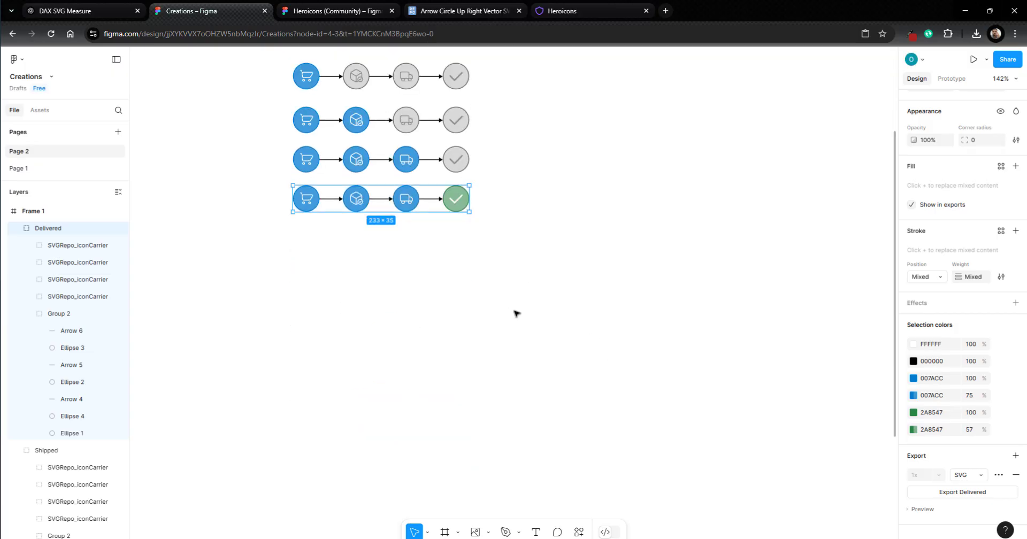
{"action": "left_click", "coordinate": [571, 334]}
{"action": "key", "text": "ctrl+v"}
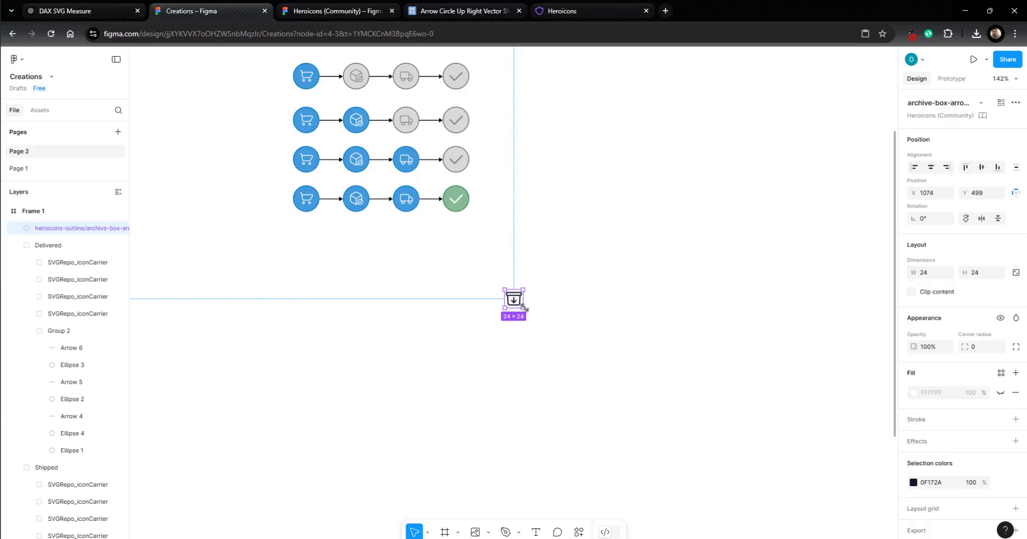
{"action": "left_click_drag", "start_coordinate": [525, 308], "coordinate": [557, 337]}
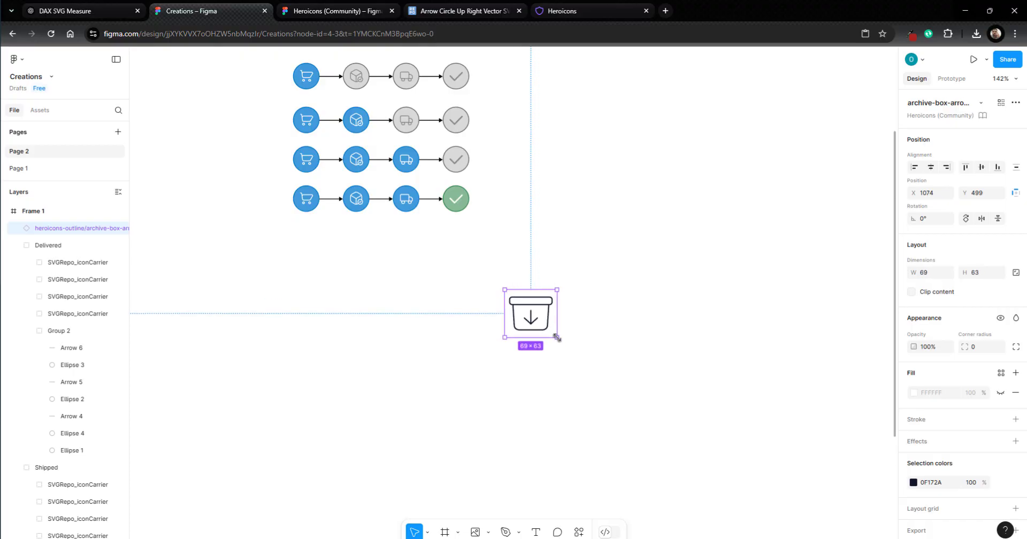
{"action": "left_click", "coordinate": [560, 333]}
{"action": "left_click", "coordinate": [541, 326]}
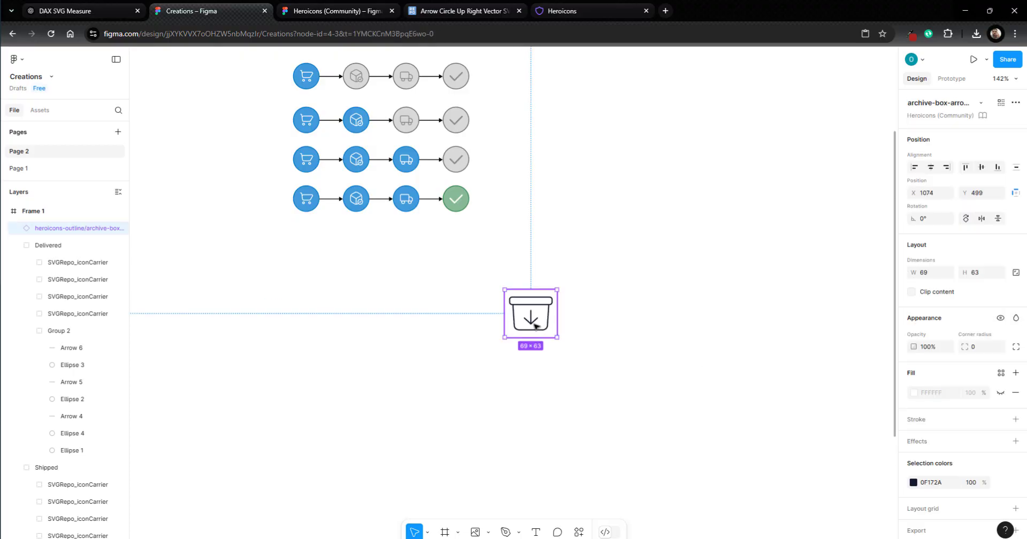
Step: Recolor the archive box icon to green 00CC00
{"action": "left_click", "coordinate": [934, 482]}
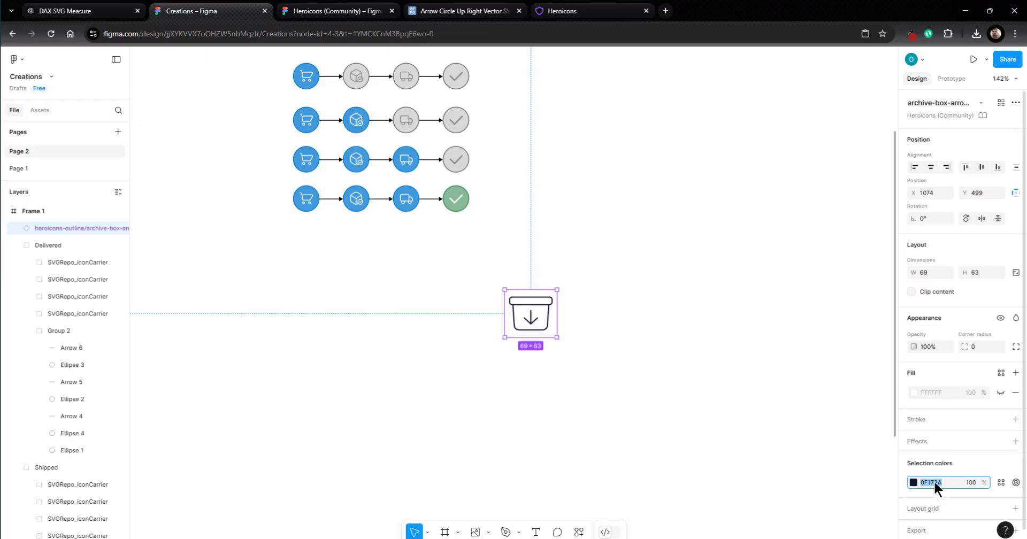
{"action": "type", "text": "00cc00"}
{"action": "key", "text": "Return"}
Step: Set the archive box icon's color to blue 0000CC
{"action": "left_click", "coordinate": [933, 480]}
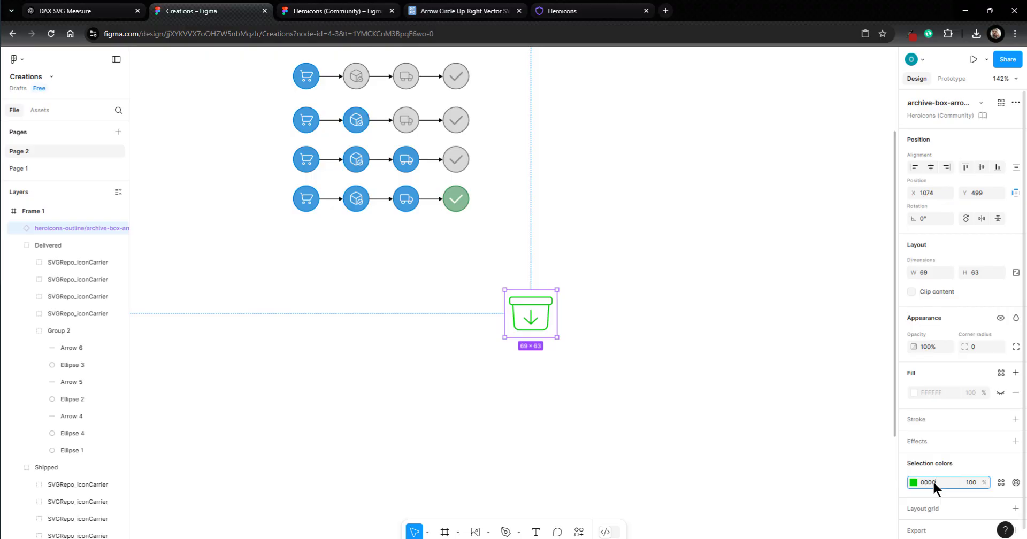
{"action": "type", "text": "0000cc"}
{"action": "key", "text": "Return"}
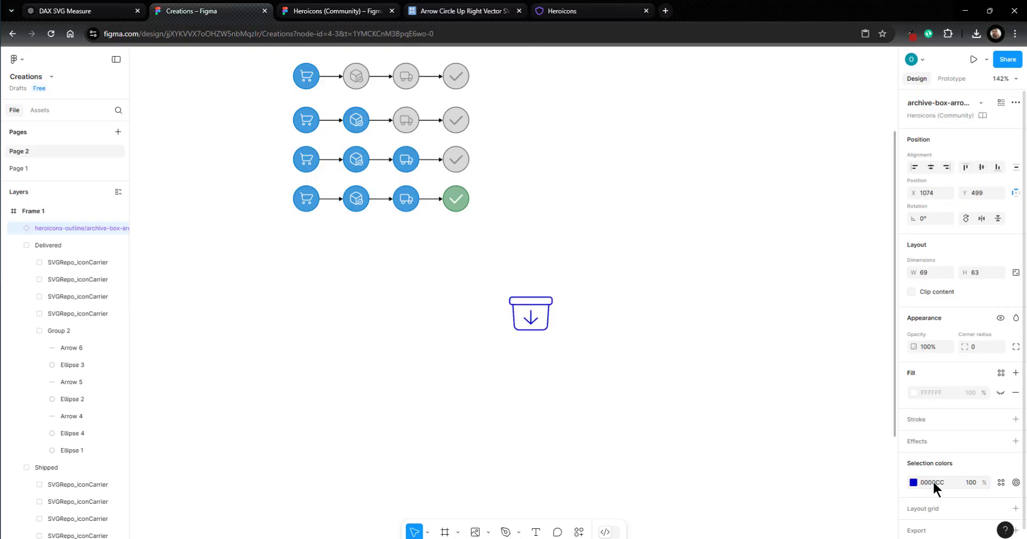
Step: Add a black 000000 inside stroke to the archive box icon's frame and increase the stroke weight
{"action": "scroll", "coordinate": [933, 480], "scroll_direction": "down", "scroll_amount": 1}
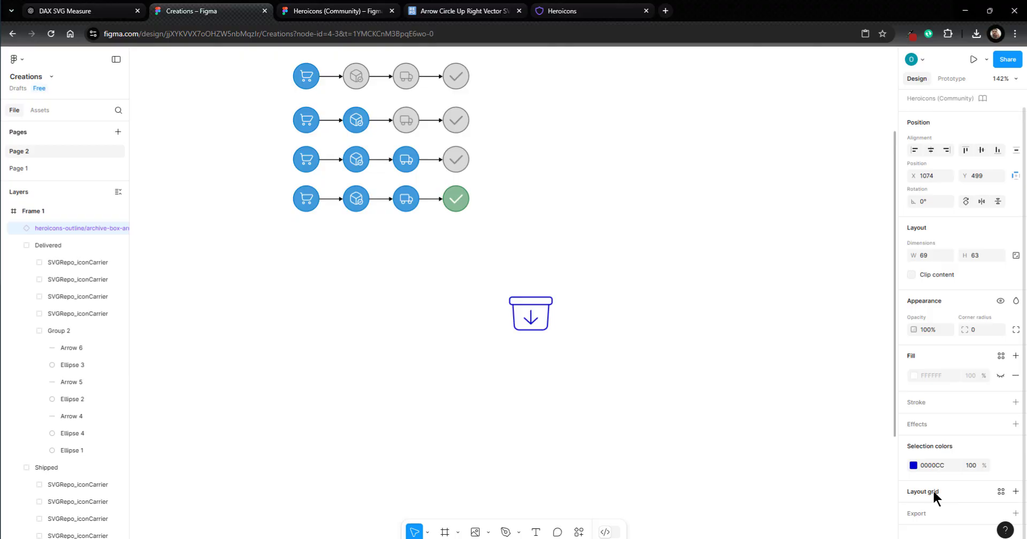
{"action": "left_click", "coordinate": [927, 405]}
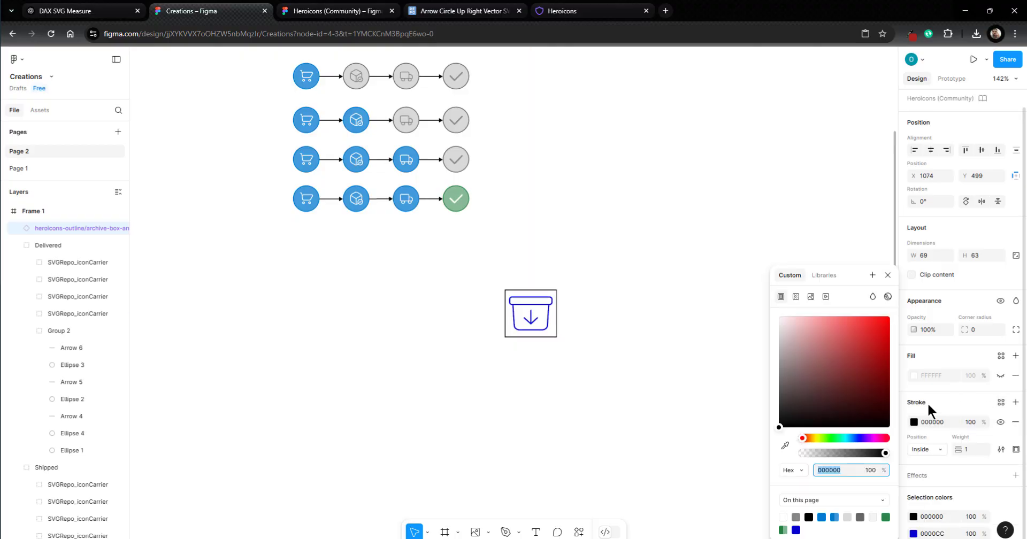
{"action": "left_click", "coordinate": [967, 450]}
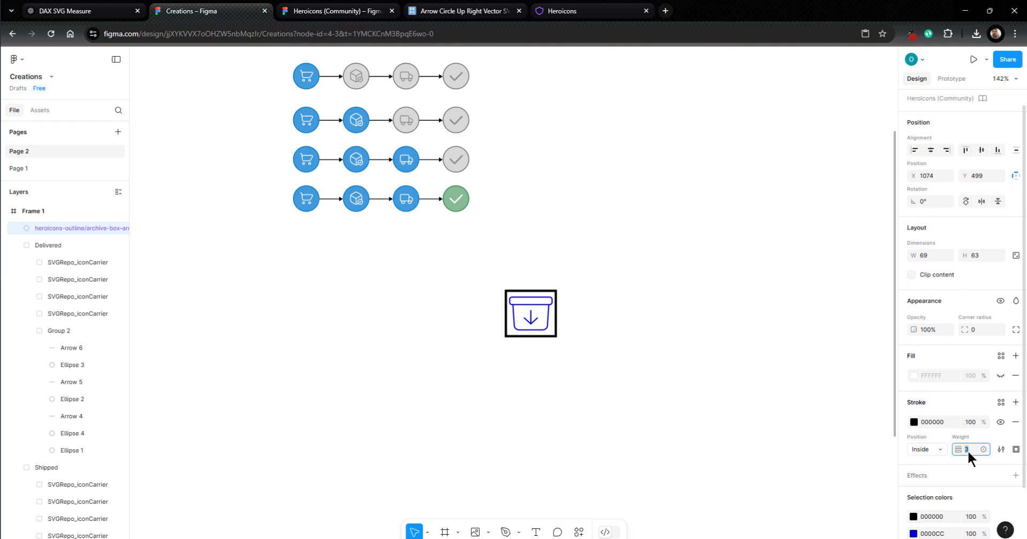
Step: Inspect the Extra baggage icon on the Turkish Airlines page and copy its SVG element
{"action": "left_click", "coordinate": [772, 408]}
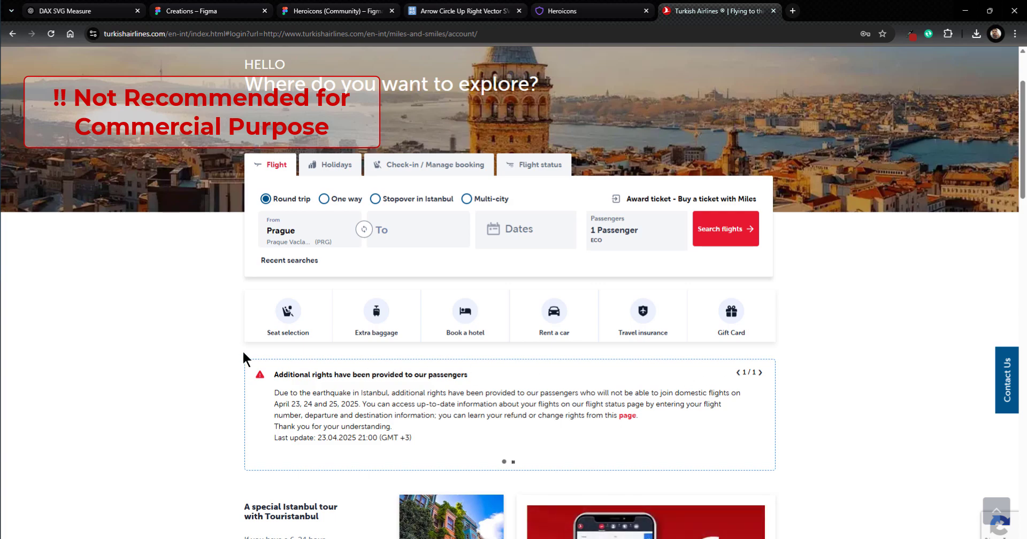
{"action": "right_click", "coordinate": [378, 317]}
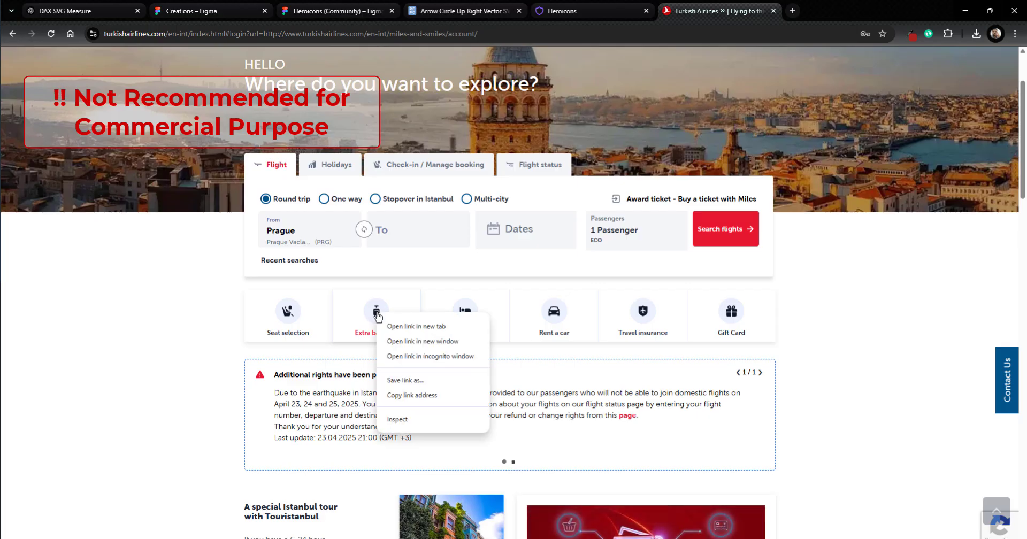
{"action": "left_click", "coordinate": [409, 420]}
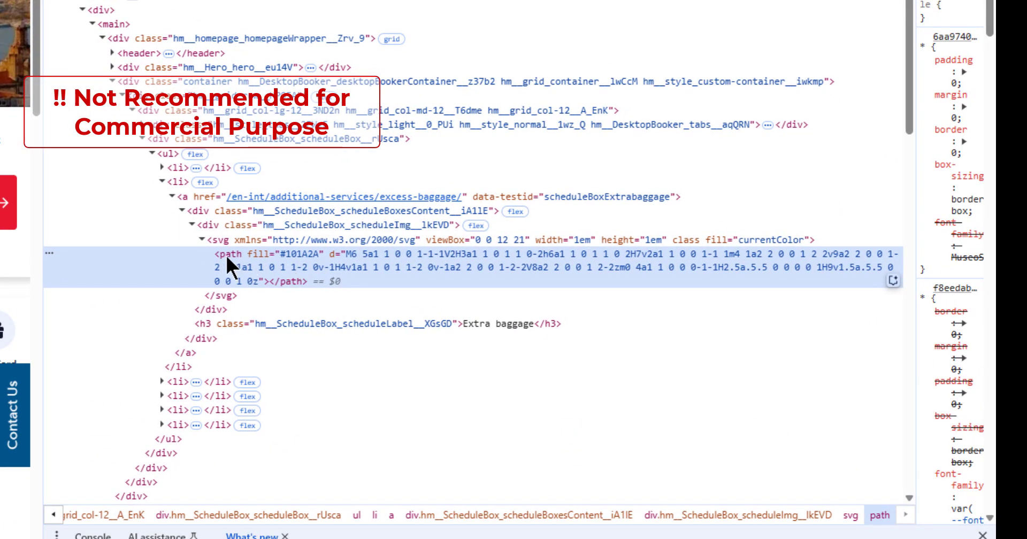
{"action": "right_click", "coordinate": [252, 236]}
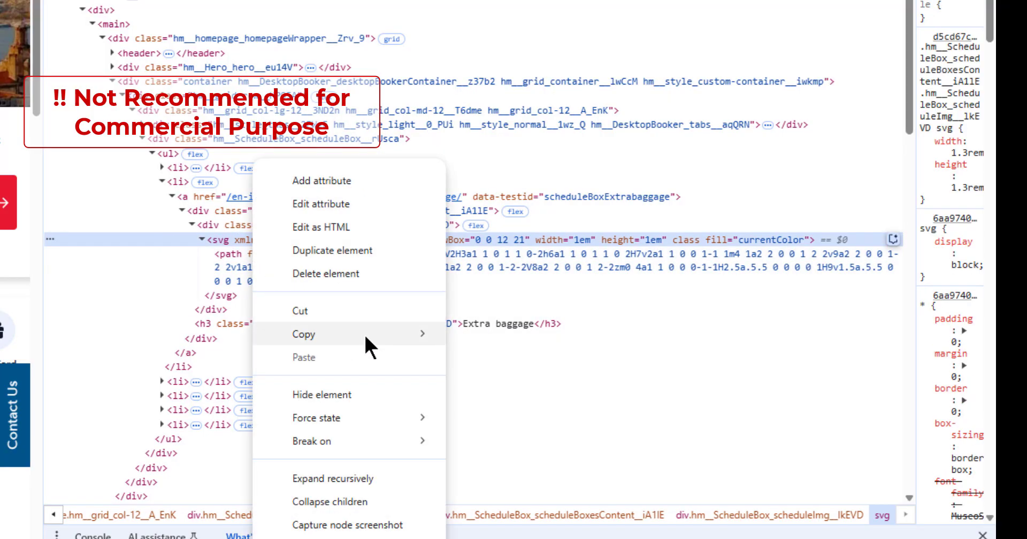
{"action": "mouse_move", "coordinate": [364, 332]}
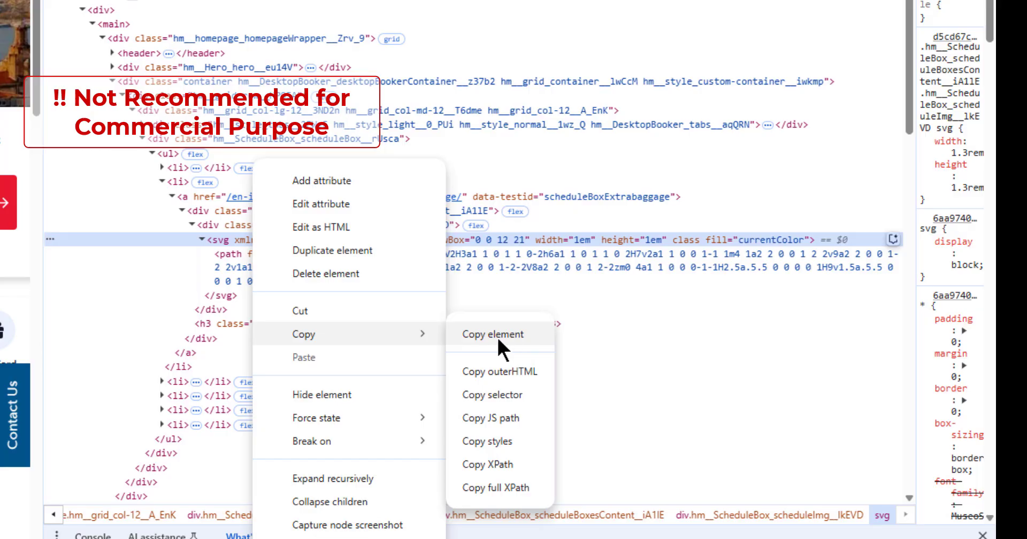
{"action": "left_click", "coordinate": [497, 335]}
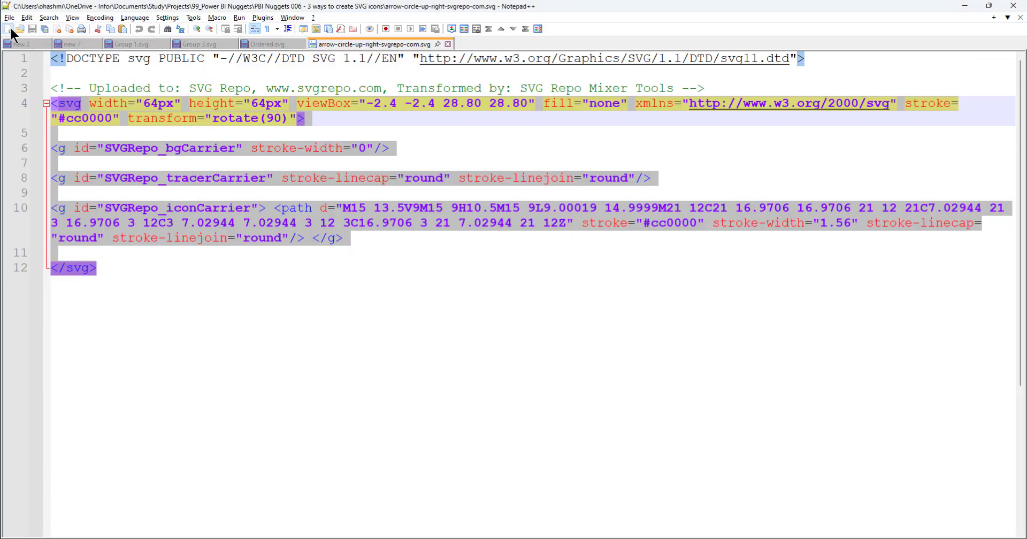
Step: Switch to Notepad++ and paste the copied baggage icon SVG code into a new file
{"action": "left_click", "coordinate": [8, 29]}
{"action": "key", "text": "ctrl+v"}
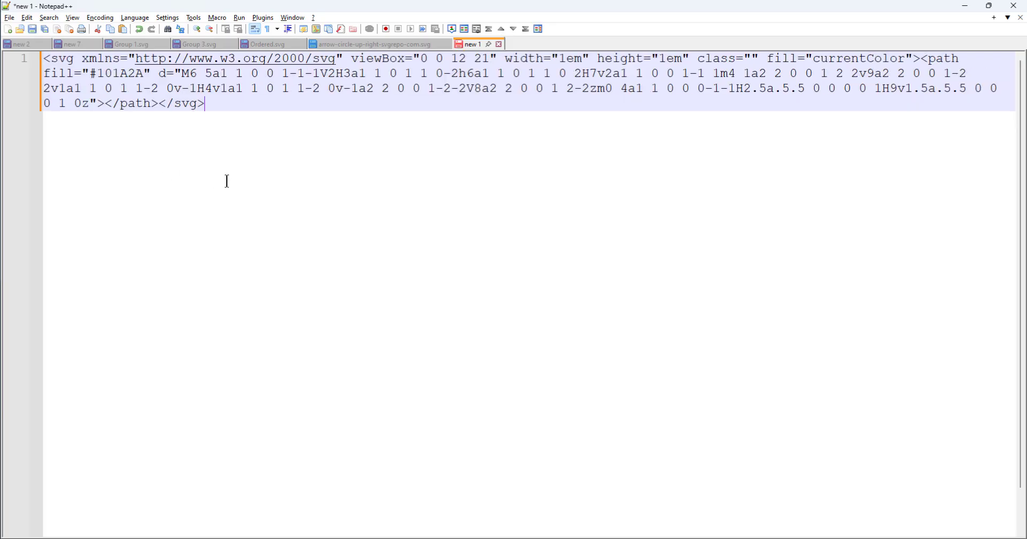
{"action": "key", "text": "ctrl+a"}
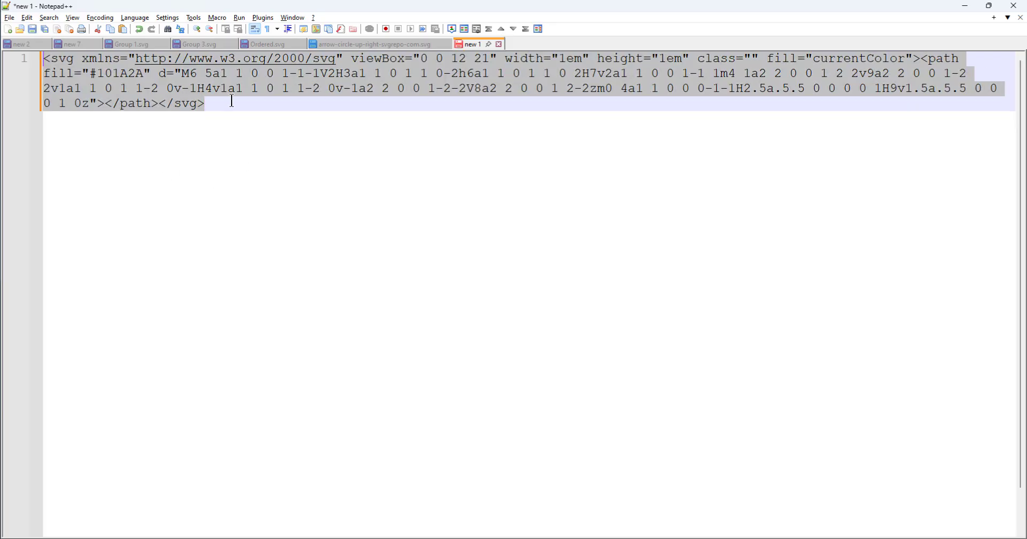
{"action": "left_click", "coordinate": [231, 102]}
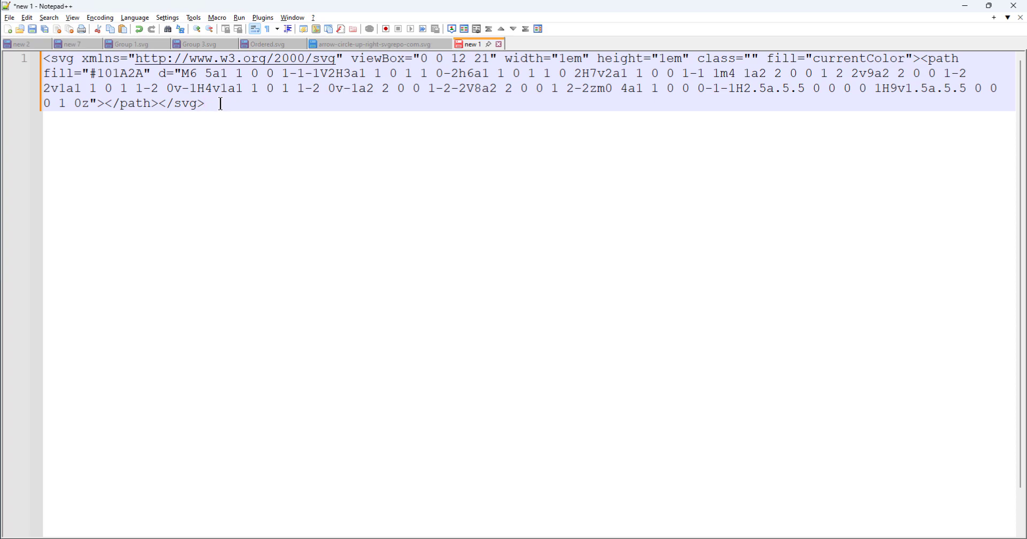
Step: Replace all double quotes in the SVG code with single quotes and copy the entire code
{"action": "left_click_drag", "start_coordinate": [129, 58], "coordinate": [135, 59]}
{"action": "left_click", "coordinate": [224, 109]}
{"action": "left_click_drag", "start_coordinate": [128, 59], "coordinate": [136, 59]}
{"action": "key", "text": "ctrl+h"}
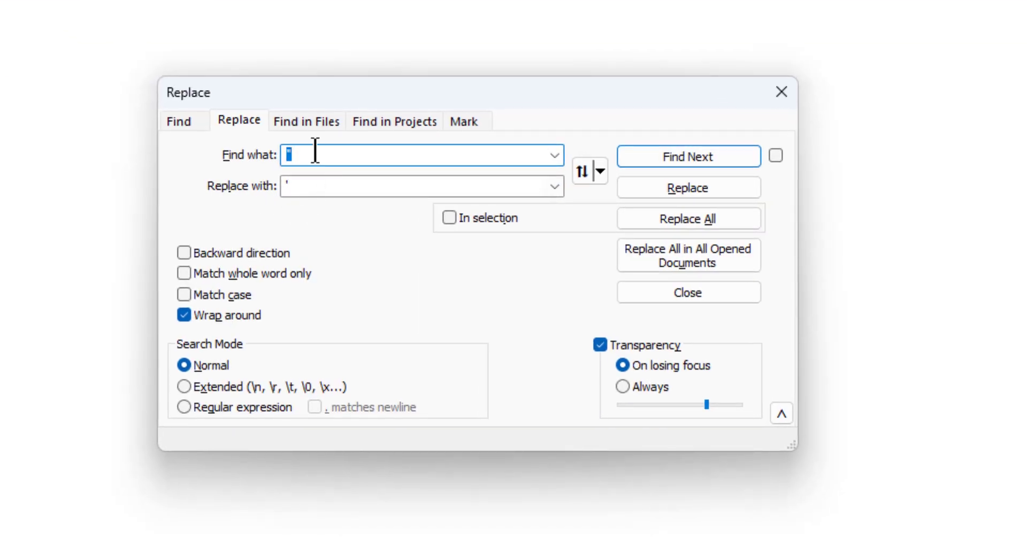
{"action": "double_click", "coordinate": [306, 185]}
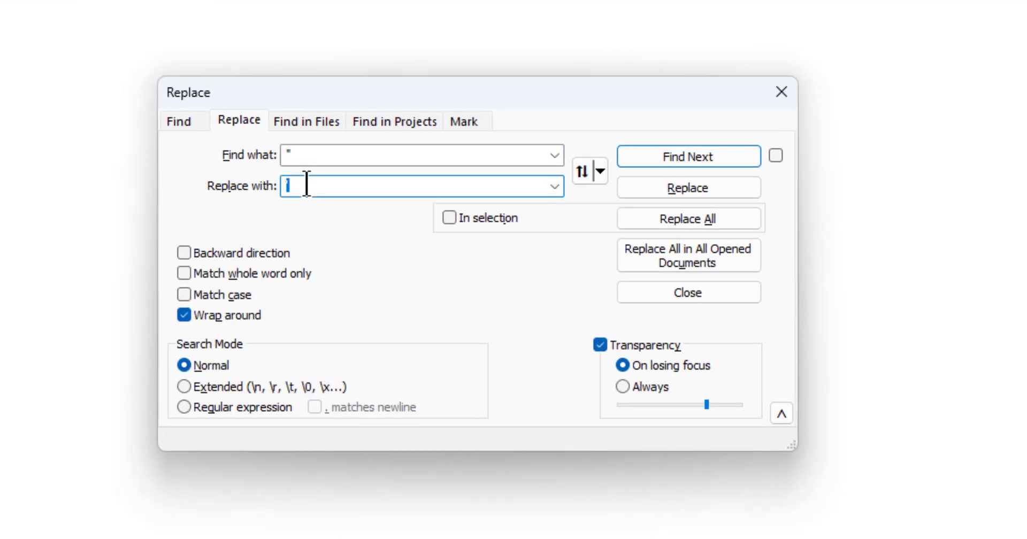
{"action": "left_click", "coordinate": [684, 219]}
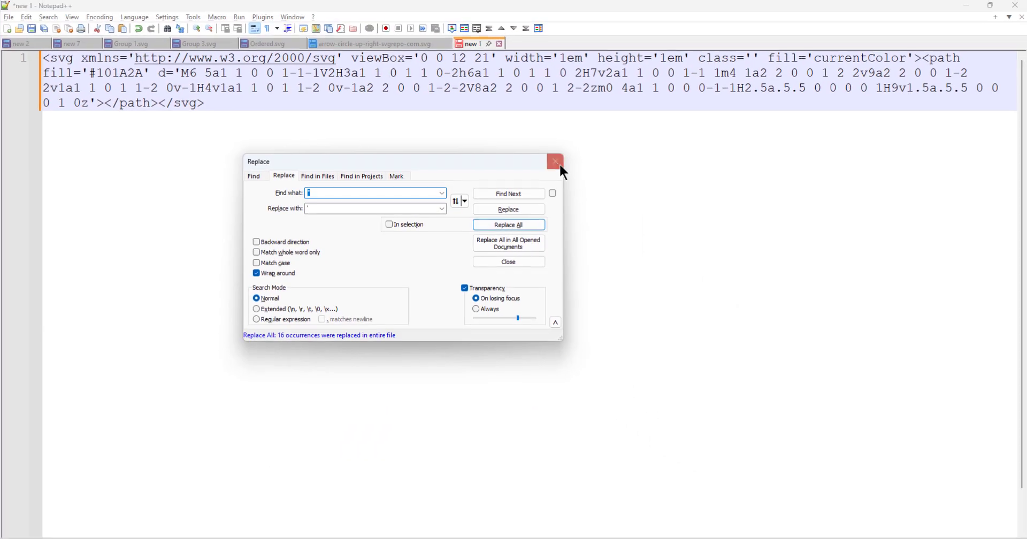
{"action": "left_click", "coordinate": [556, 163]}
{"action": "key", "text": "ctrl+a"}
{"action": "key", "text": "ctrl+c"}
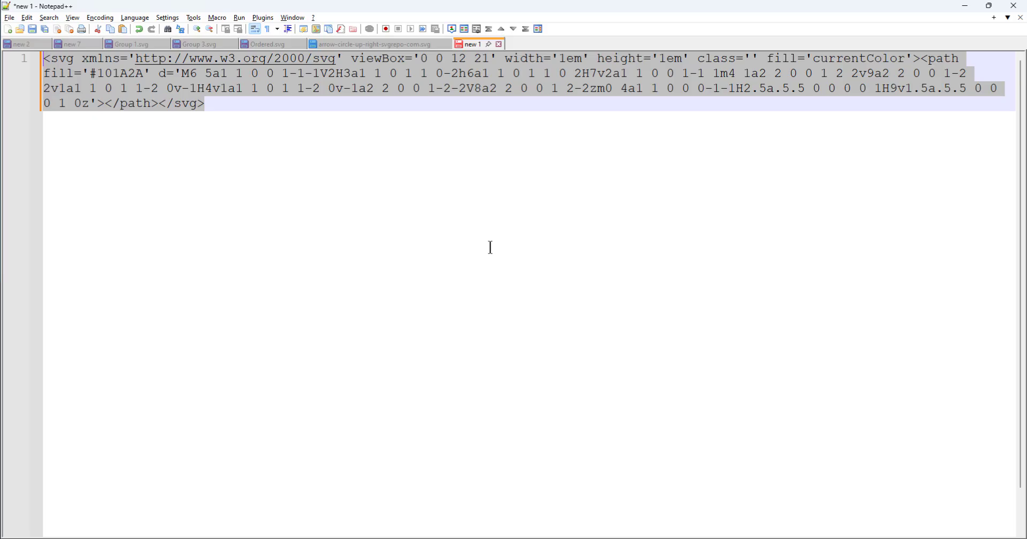
Step: In the Creating SVG icons Power BI report, create a ShipmentStatus measure named SVG_Baggage Icon containing the copied SVG code in double quotes
{"action": "left_click", "coordinate": [690, 538]}
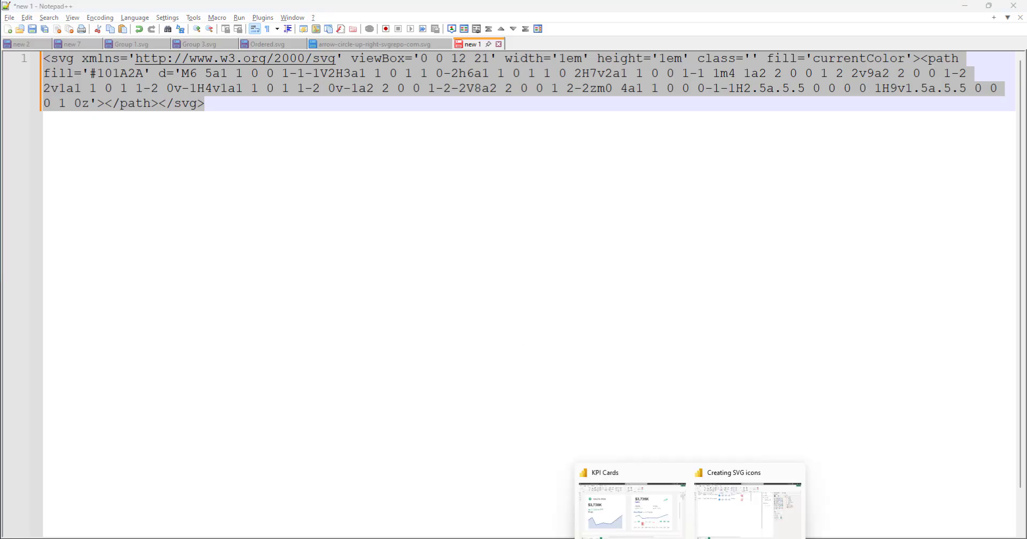
{"action": "left_click", "coordinate": [727, 505]}
{"action": "left_click", "coordinate": [922, 211]}
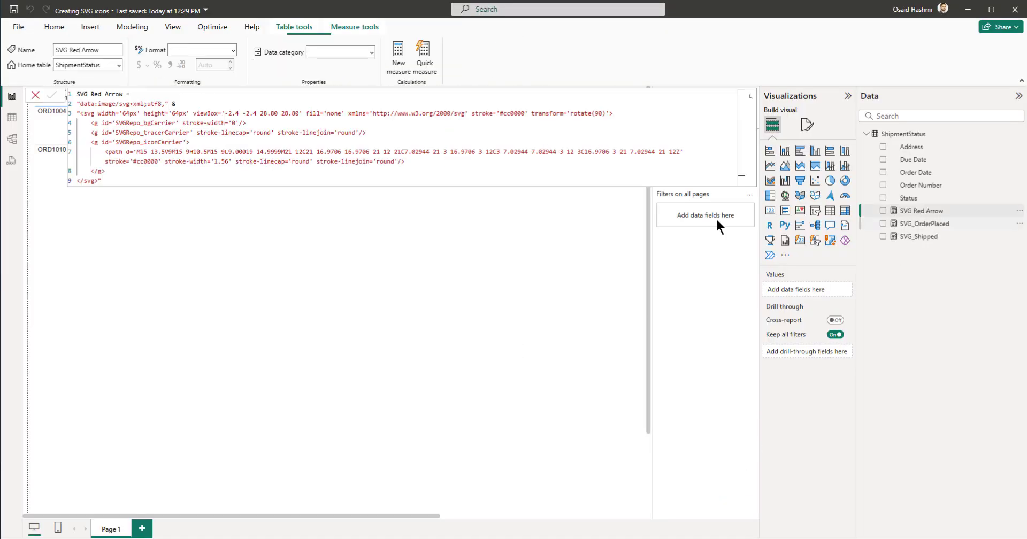
{"action": "right_click", "coordinate": [911, 214]}
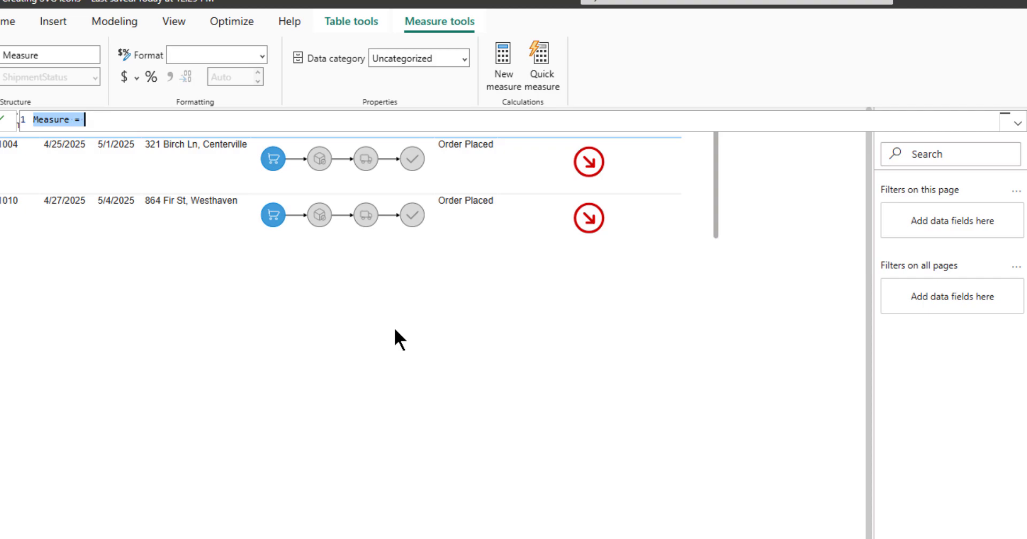
{"action": "type", "text": "SVG_"}
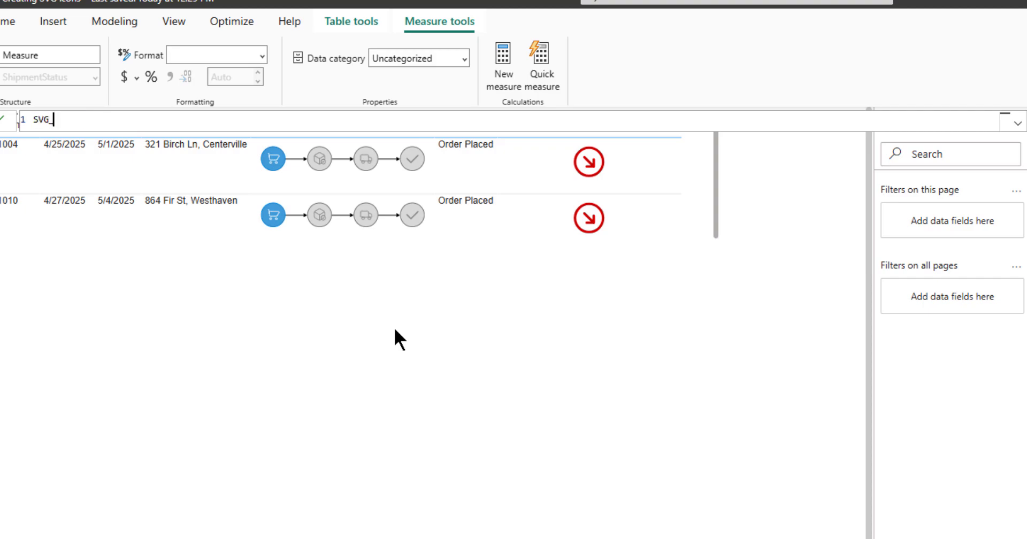
{"action": "type", "text": "Baggage Icon ="}
{"action": "key", "text": "shift+Return"}
{"action": "key", "text": "ctrl+v"}
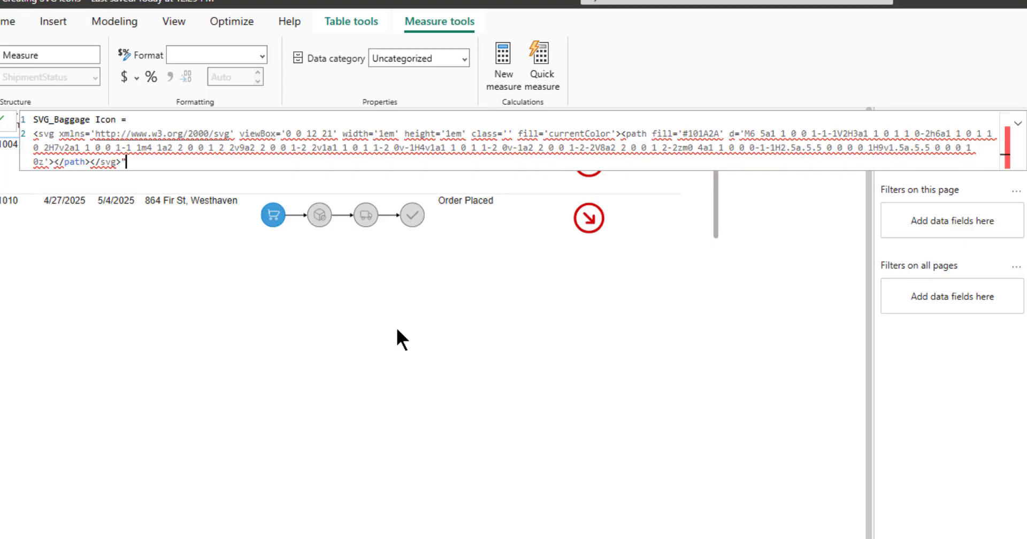
{"action": "left_click", "coordinate": [34, 135]}
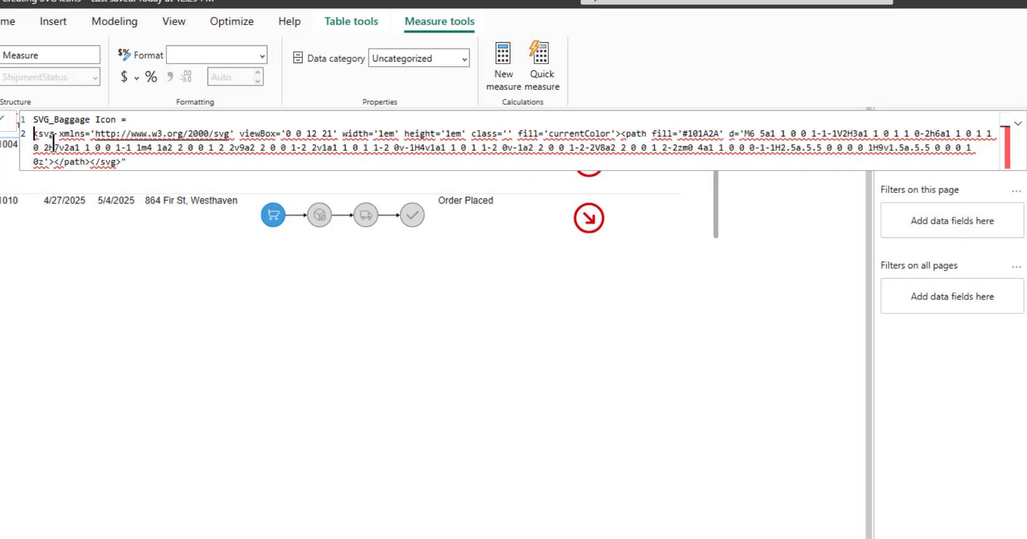
{"action": "type", "text": "\""}
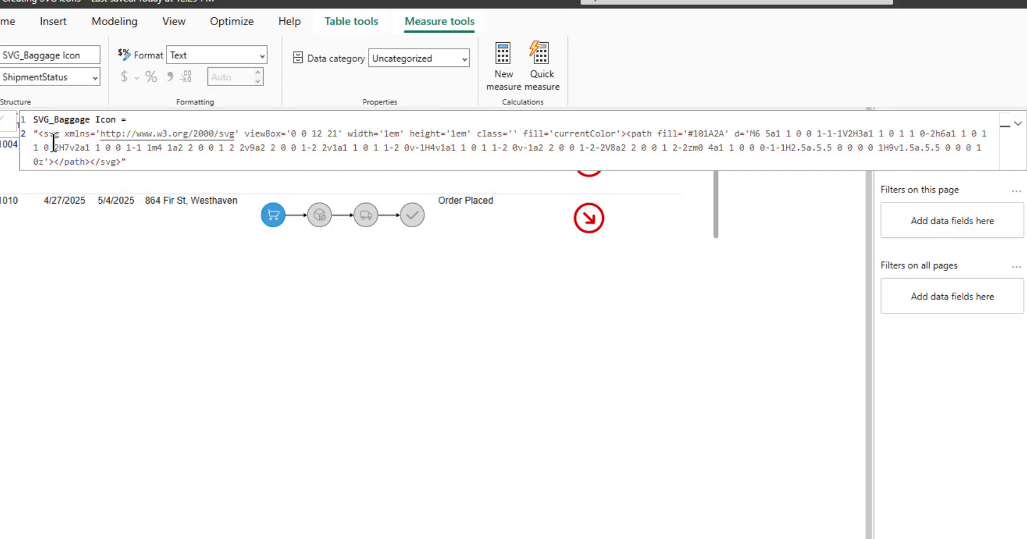
Step: Copy the "data:image/svg+xml;utf8," & line from the SVG Red Arrow measure and insert it before the SVG code in SVG_Baggage Icon
{"action": "left_click", "coordinate": [921, 211]}
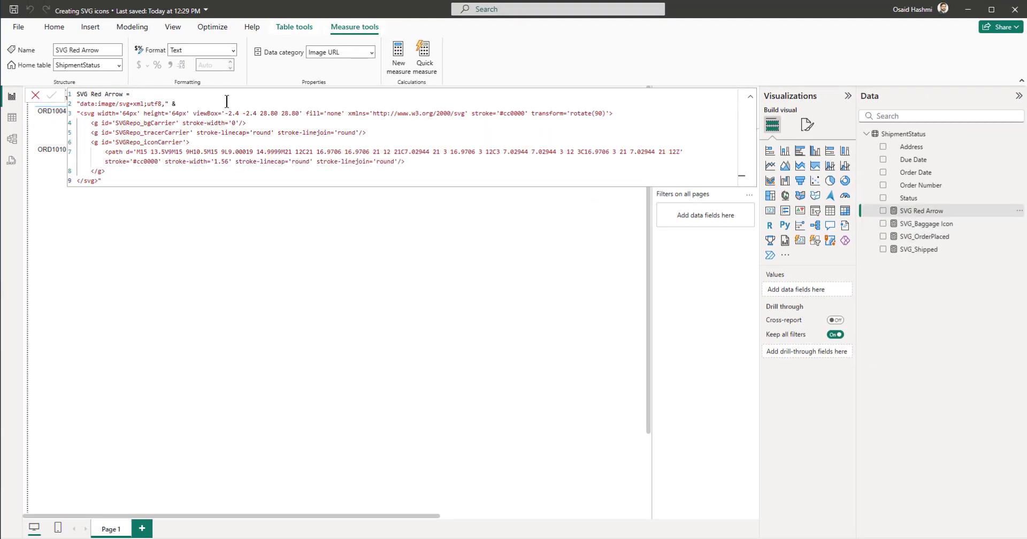
{"action": "left_click_drag", "start_coordinate": [227, 103], "coordinate": [76, 103]}
{"action": "key", "text": "ctrl+c"}
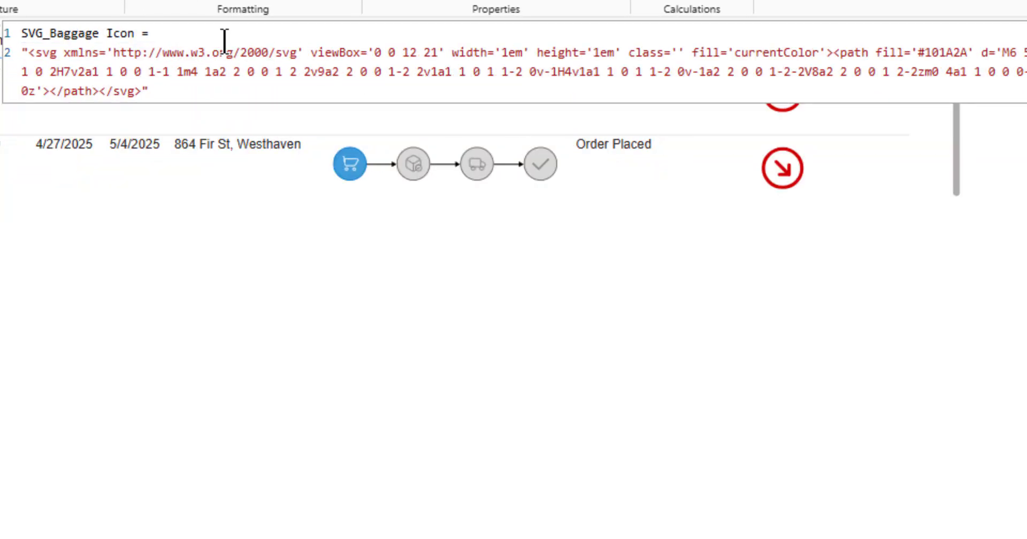
{"action": "left_click", "coordinate": [213, 34]}
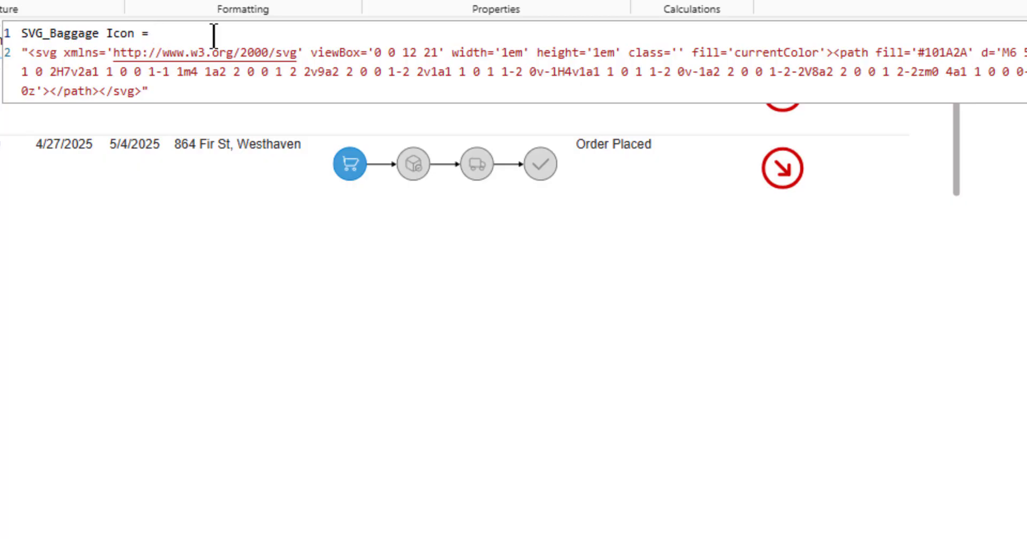
{"action": "key", "text": "Return"}
{"action": "key", "text": "ctrl+v"}
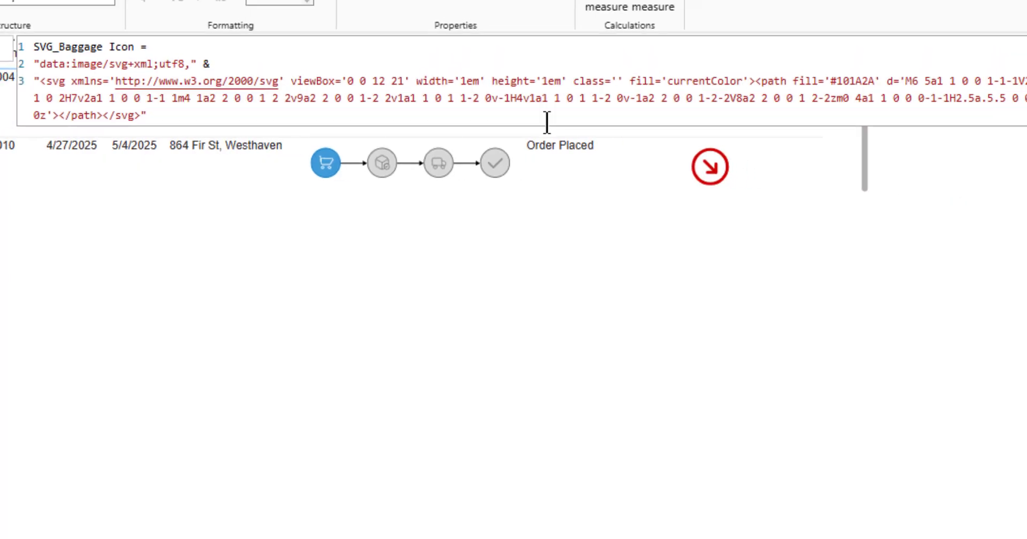
{"action": "left_click", "coordinate": [750, 97]}
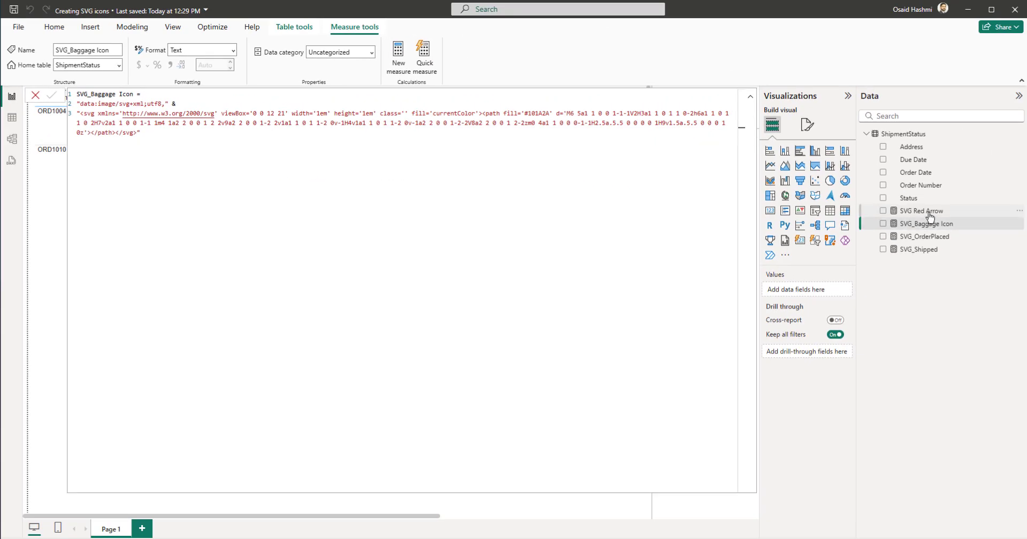
Step: Set the data category of the SVG_Baggage Icon measure to Image URL
{"action": "left_click", "coordinate": [921, 210]}
{"action": "left_click", "coordinate": [930, 225]}
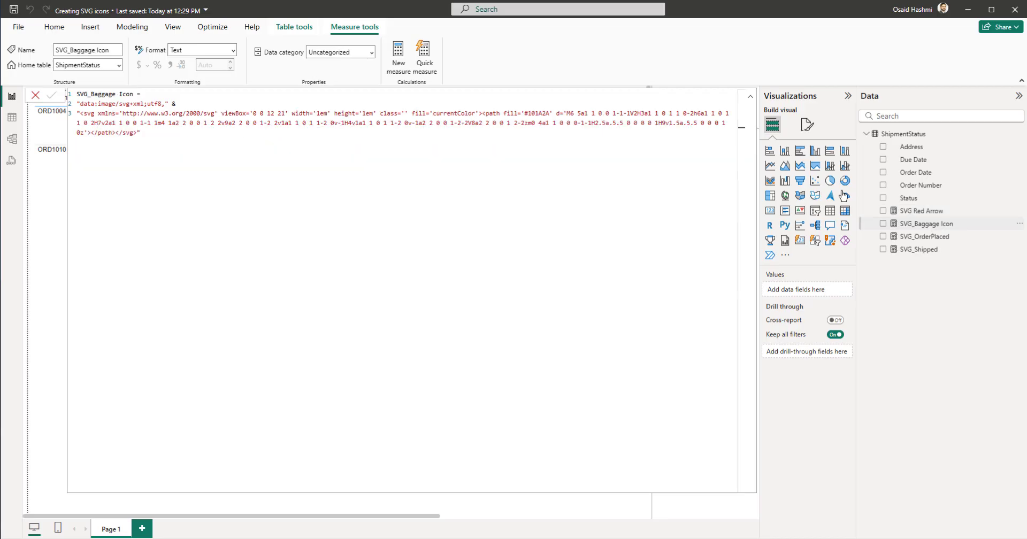
{"action": "left_click", "coordinate": [370, 53]}
{"action": "left_click", "coordinate": [333, 254]}
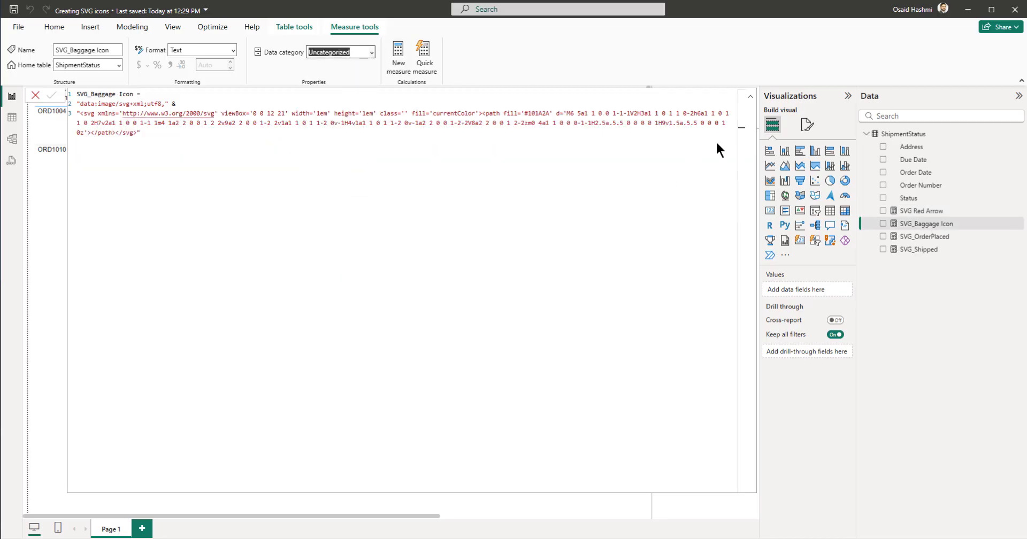
Step: Add the SVG_Baggage Icon measure to the order table visual and bring its column into view
{"action": "left_click", "coordinate": [749, 99]}
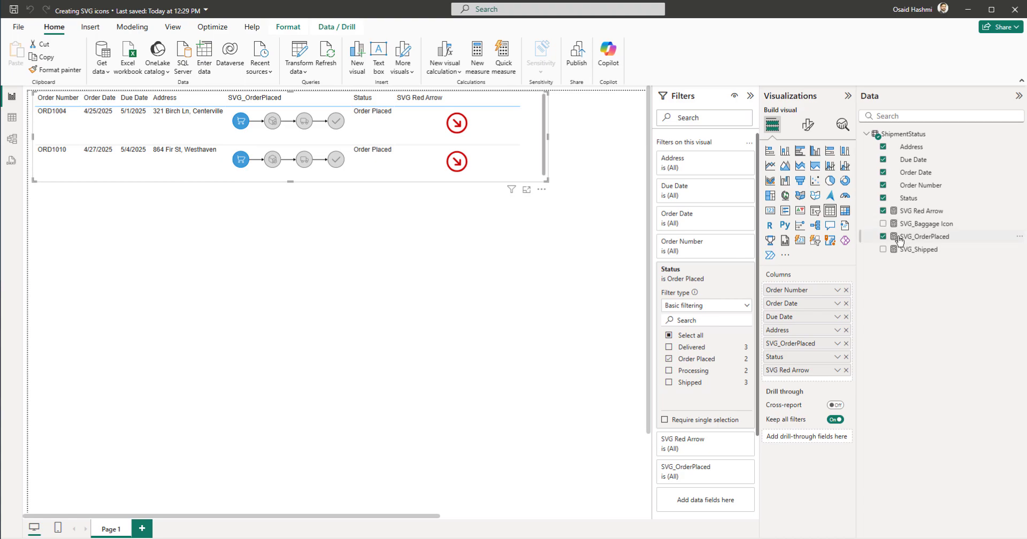
{"action": "left_click", "coordinate": [884, 224]}
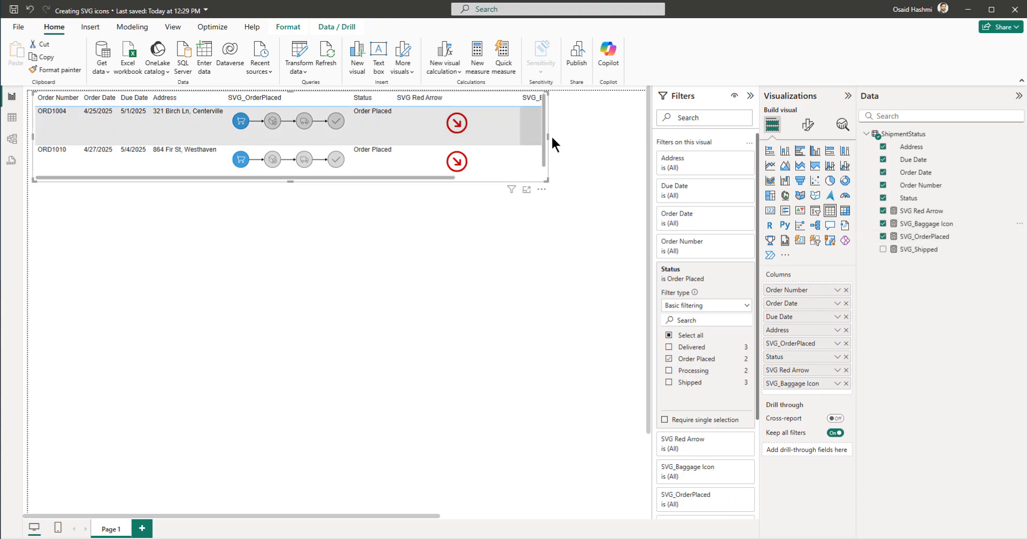
{"action": "left_click_drag", "start_coordinate": [449, 176], "coordinate": [514, 181]}
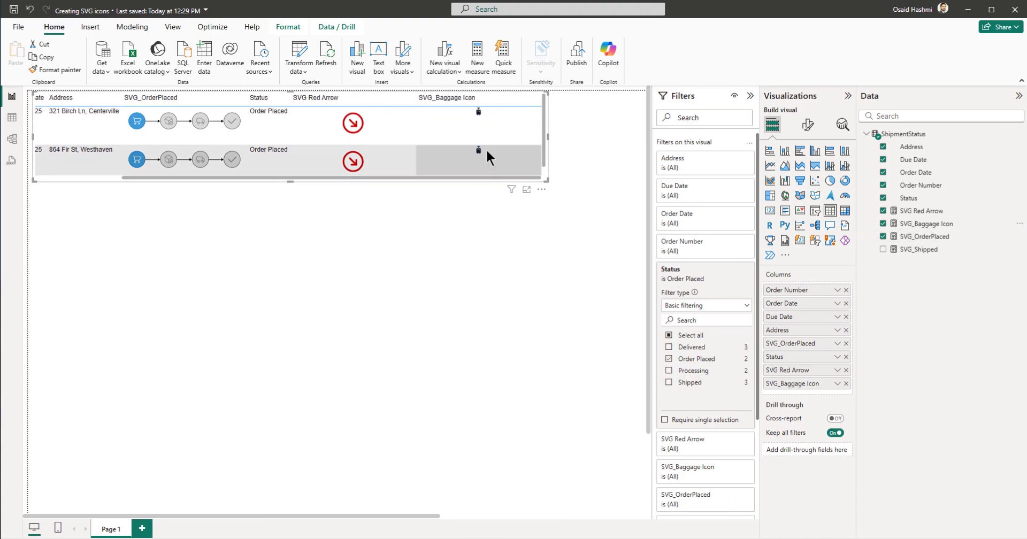
Step: Copy the full DAX expression of the SVG_Baggage Icon measure and switch to the DAX SVG Measure chat in ChatGPT
{"action": "left_click", "coordinate": [929, 225]}
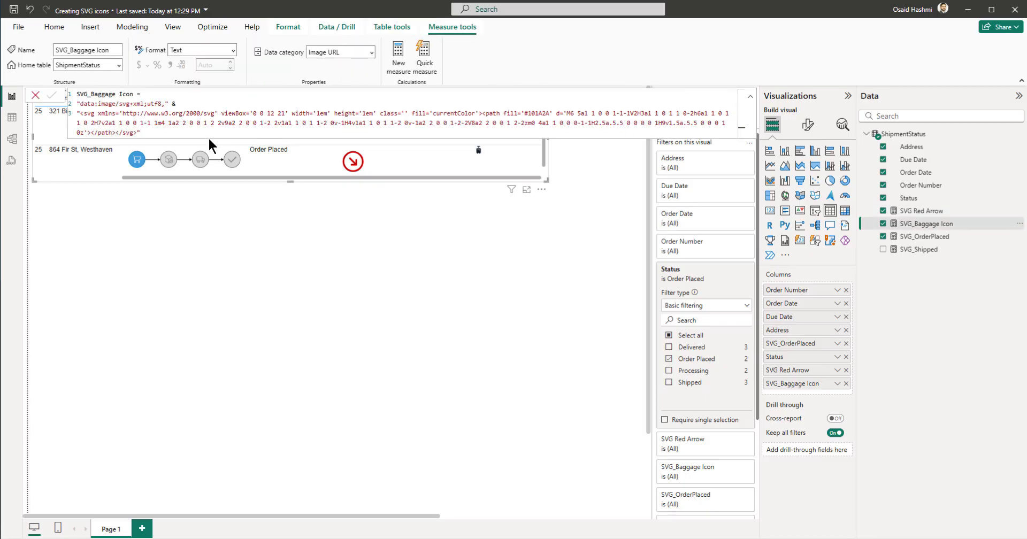
{"action": "left_click_drag", "start_coordinate": [147, 133], "coordinate": [68, 92]}
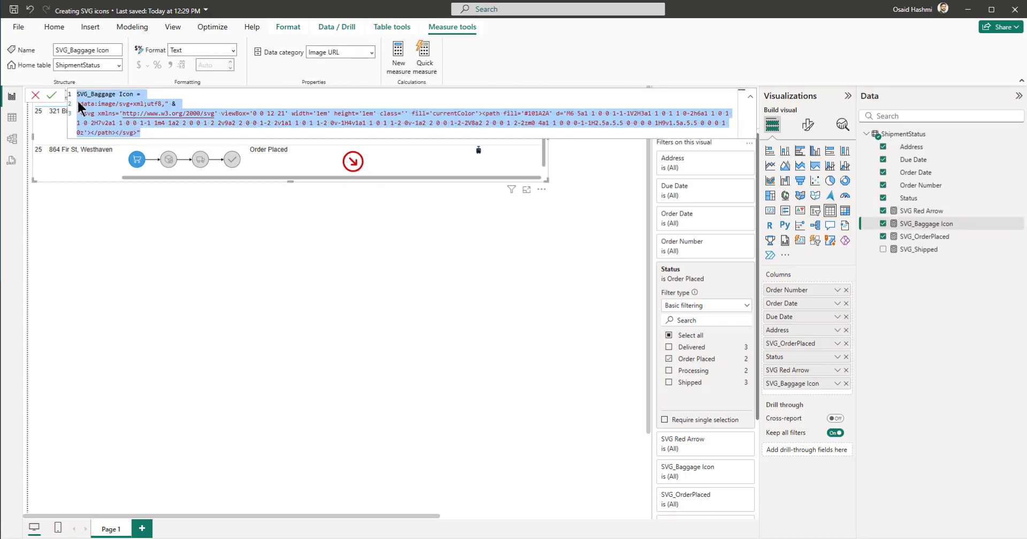
{"action": "mouse_move", "coordinate": [361, 537]}
{"action": "left_click", "coordinate": [362, 503]}
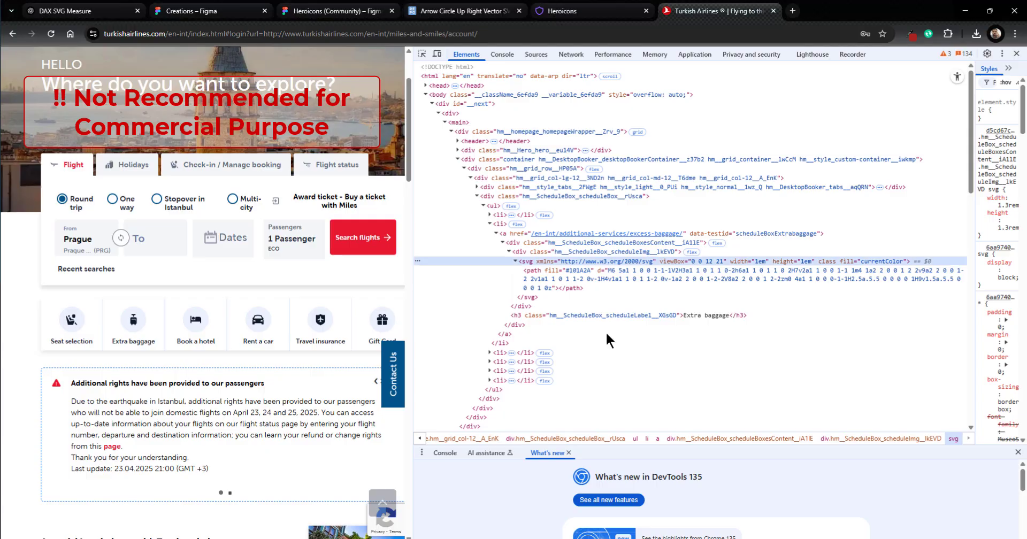
{"action": "left_click", "coordinate": [91, 12]}
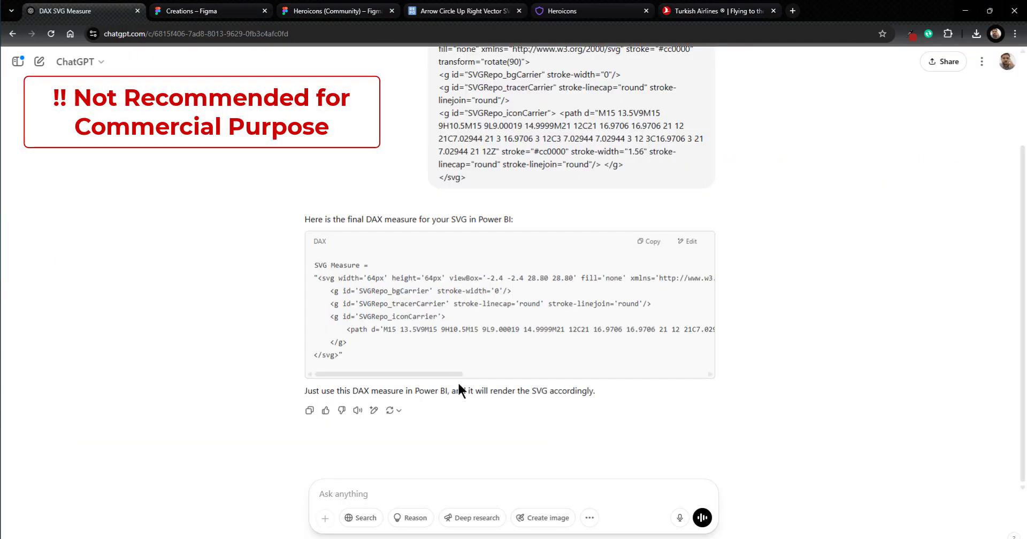
Step: Ask ChatGPT to modify the pasted SVG_Baggage Icon DAX expression so that the SVG is double the current size
{"action": "left_click", "coordinate": [388, 488]}
{"action": "type", "text": "Can you"}
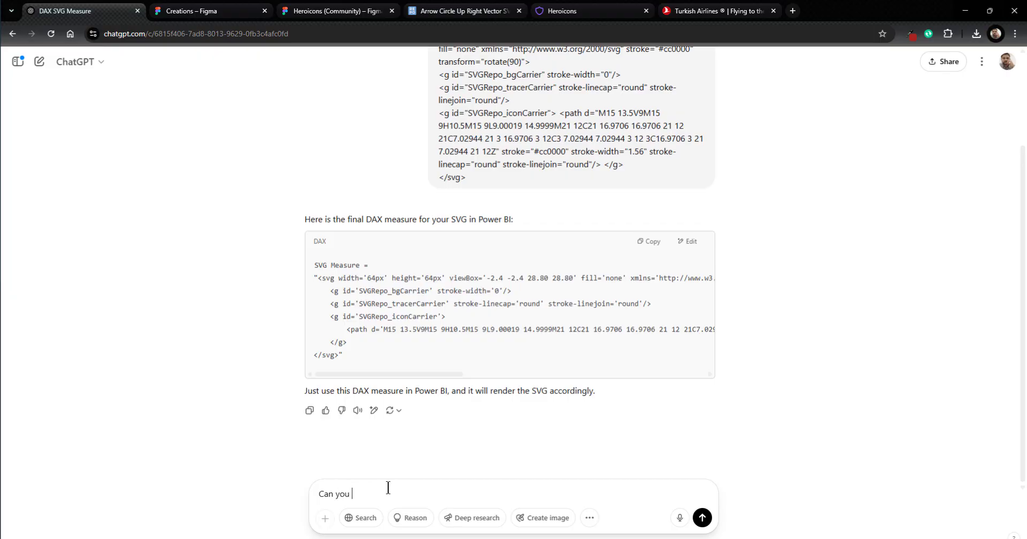
{"action": "type", "text": " modify this DAX expression for SVG, so t"}
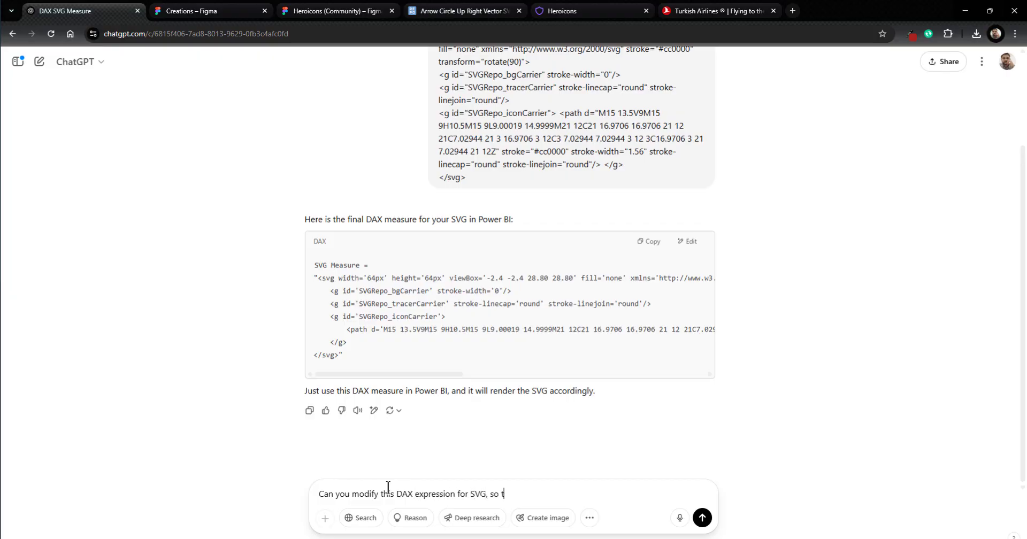
{"action": "type", "text": "hat the SVG is double the current size"}
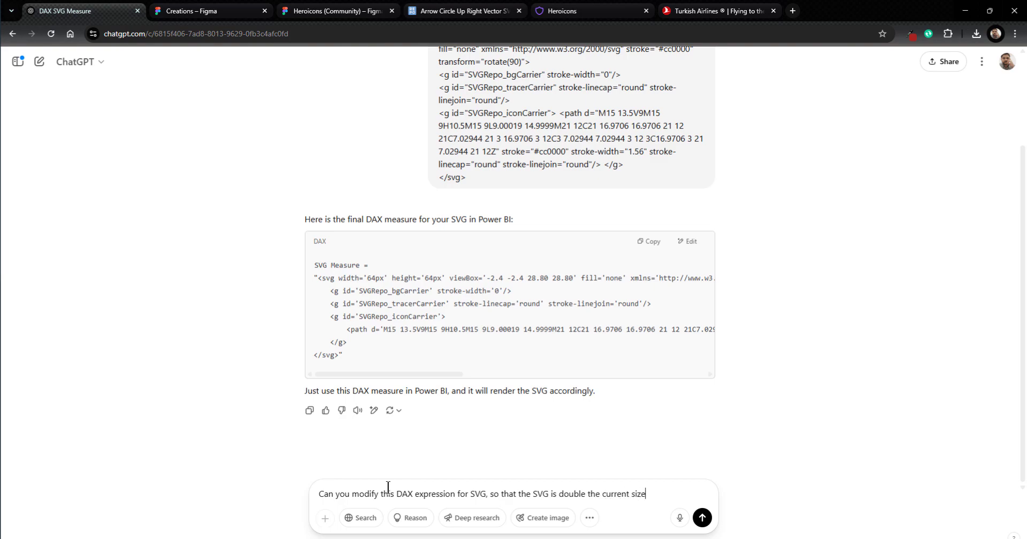
{"action": "type", "text": ":"}
{"action": "key", "text": "shift+Return"}
{"action": "key", "text": "ctrl+v"}
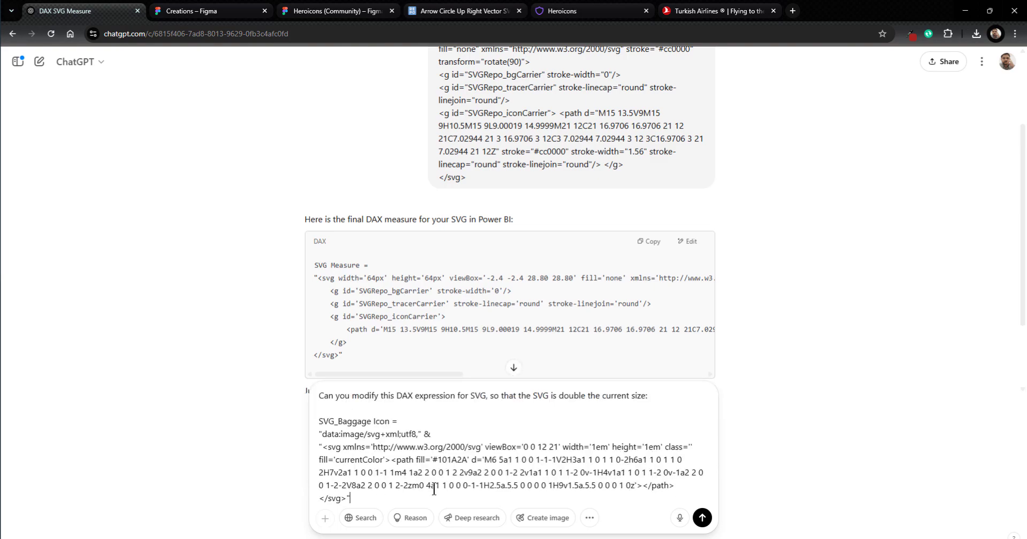
{"action": "left_click", "coordinate": [703, 518]}
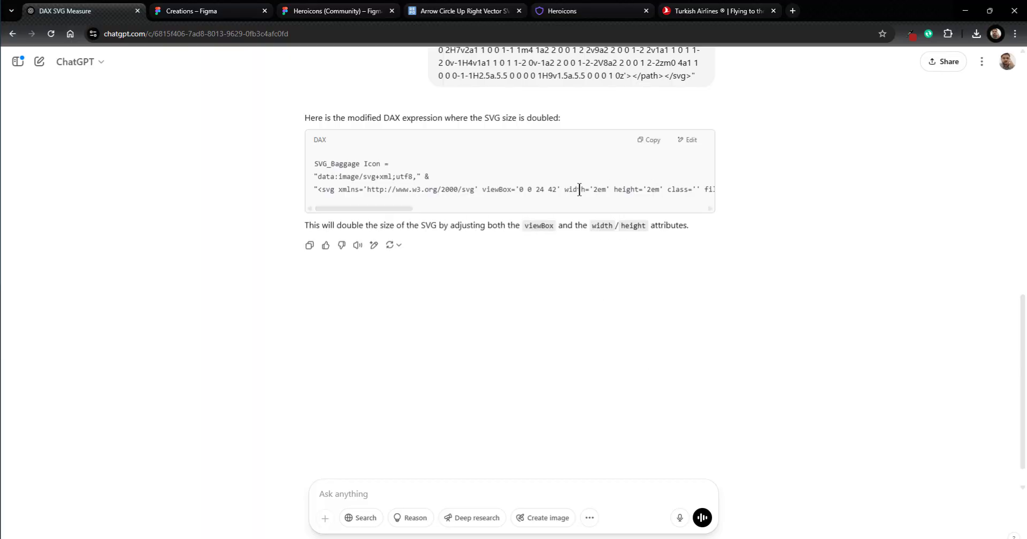
Step: Copy ChatGPT's modified DAX expression and replace the SVG_Baggage Icon measure's formula in Power BI with it
{"action": "left_click_drag", "start_coordinate": [397, 208], "coordinate": [700, 210]}
{"action": "left_click", "coordinate": [649, 139]}
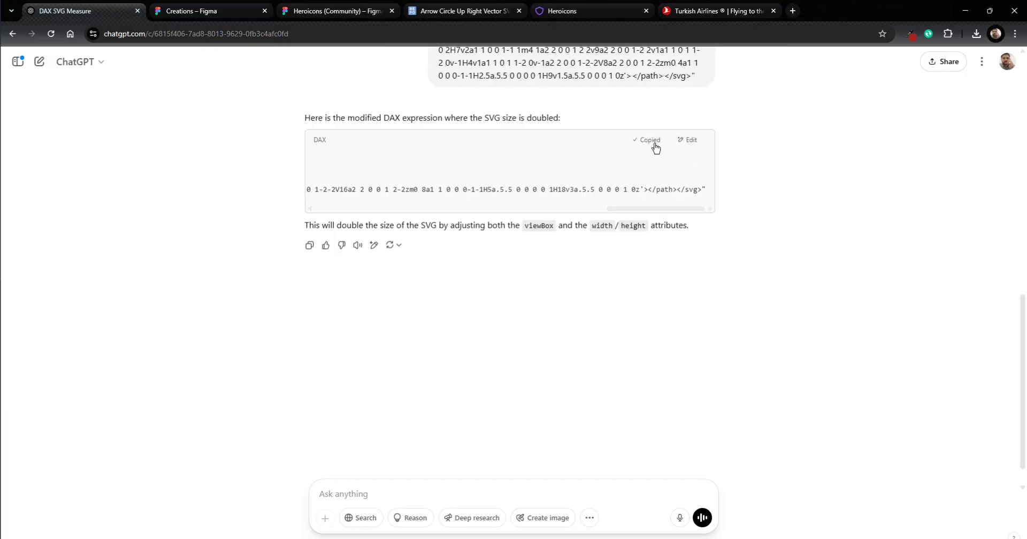
{"action": "key", "text": "alt+Tab"}
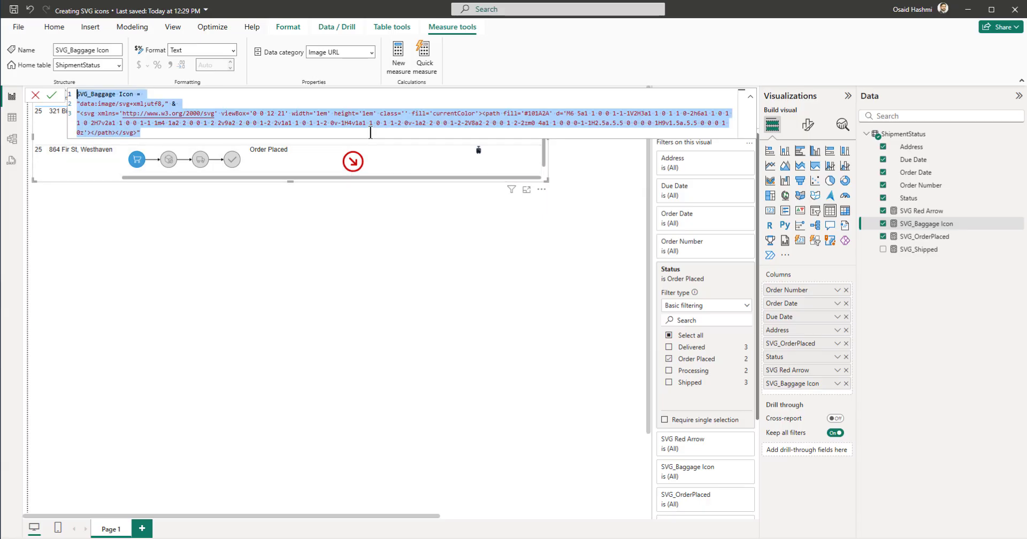
{"action": "key", "text": "ctrl+v"}
{"action": "key", "text": "Return"}
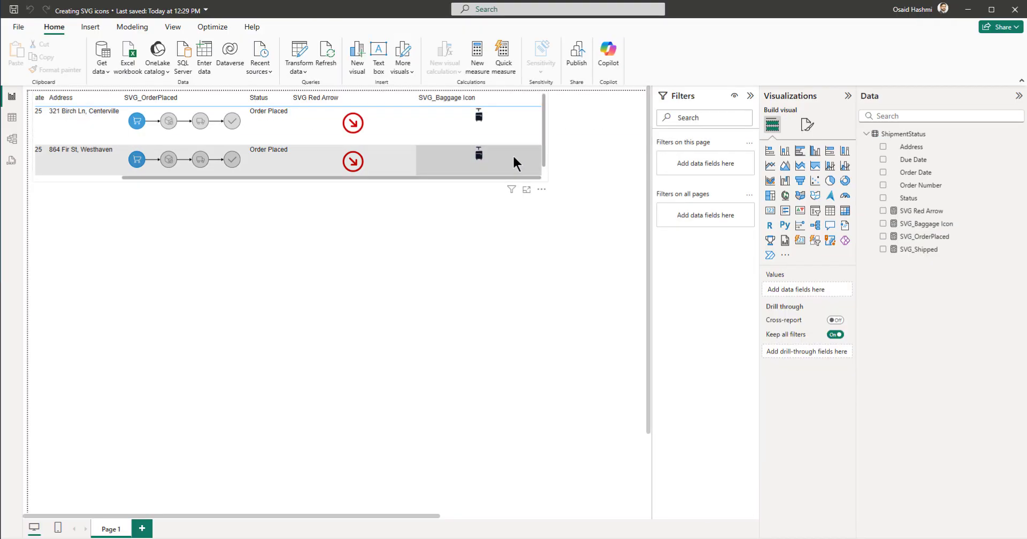
Step: Change the path fill colour in the SVG_Baggage Icon measure to #0000cc and collapse the formula
{"action": "key", "text": "alt+Tab"}
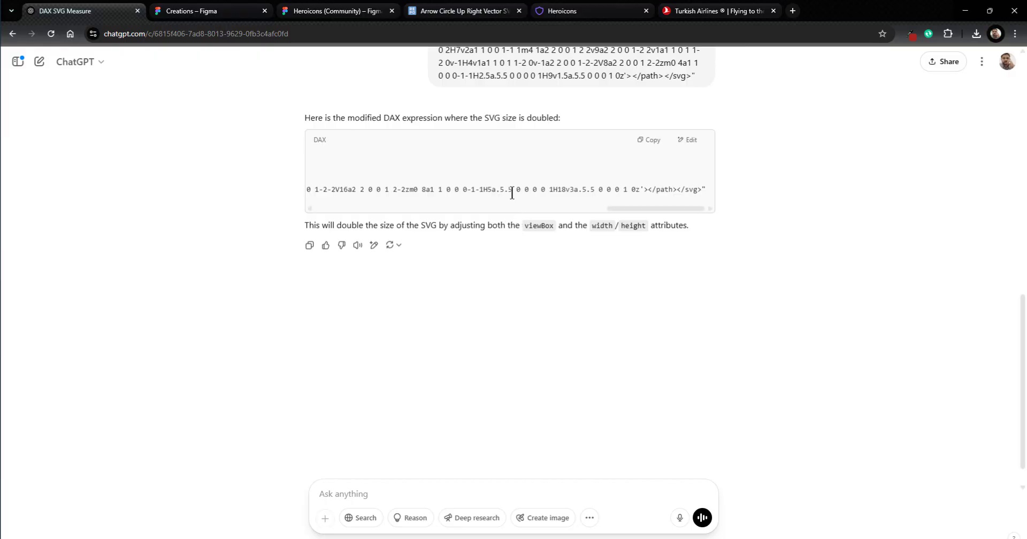
{"action": "key", "text": "alt+Tab"}
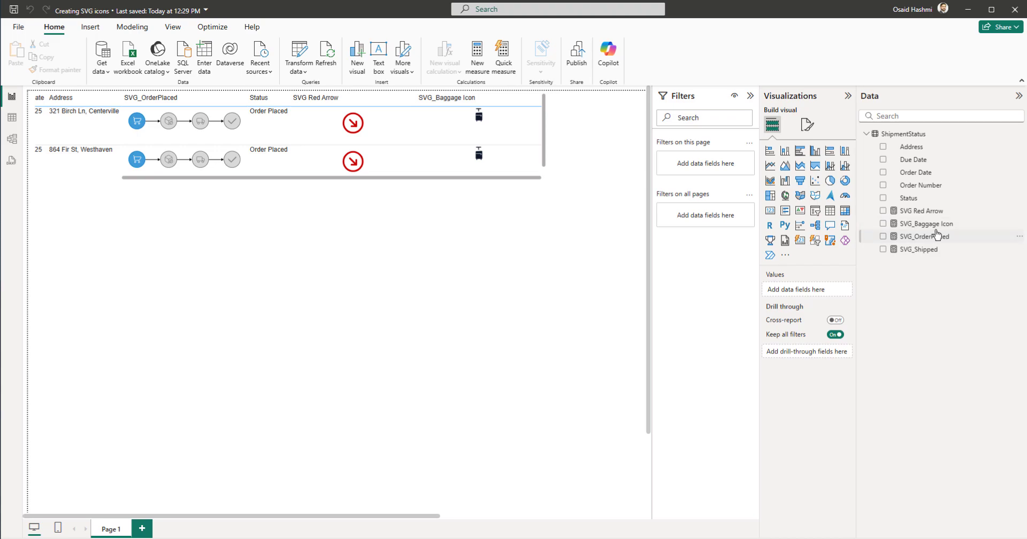
{"action": "left_click", "coordinate": [920, 225]}
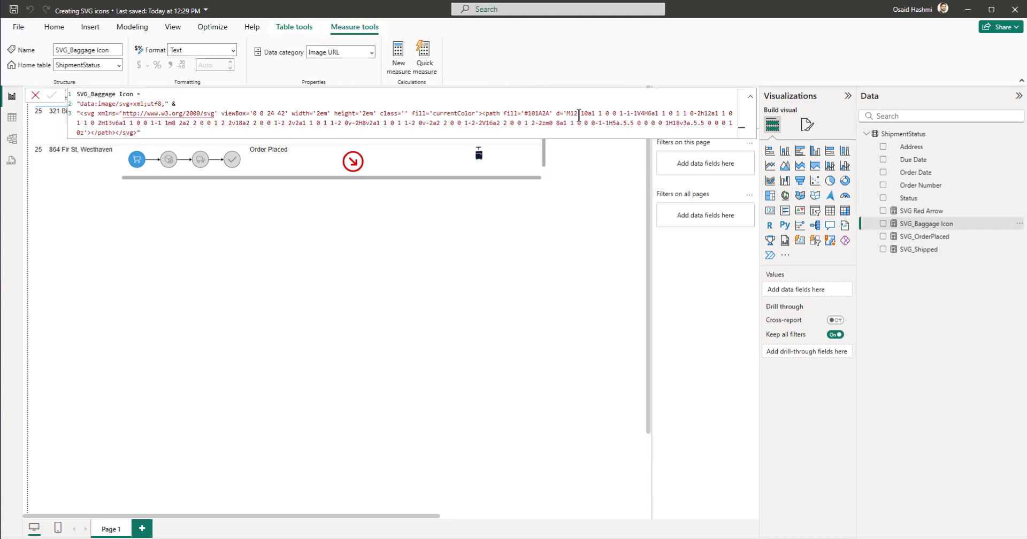
{"action": "double_click", "coordinate": [538, 112]}
{"action": "type", "text": "0000cc"}
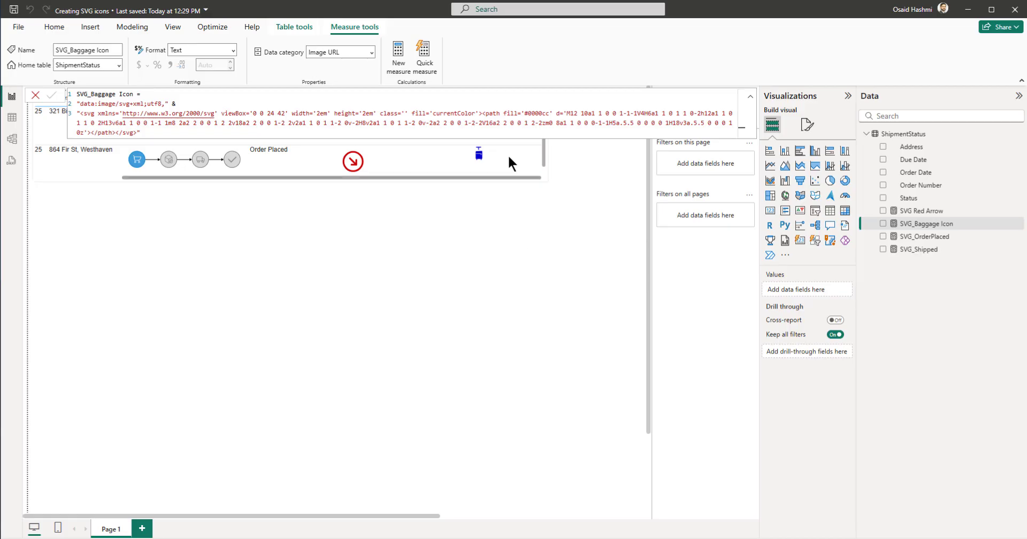
{"action": "left_click", "coordinate": [751, 97]}
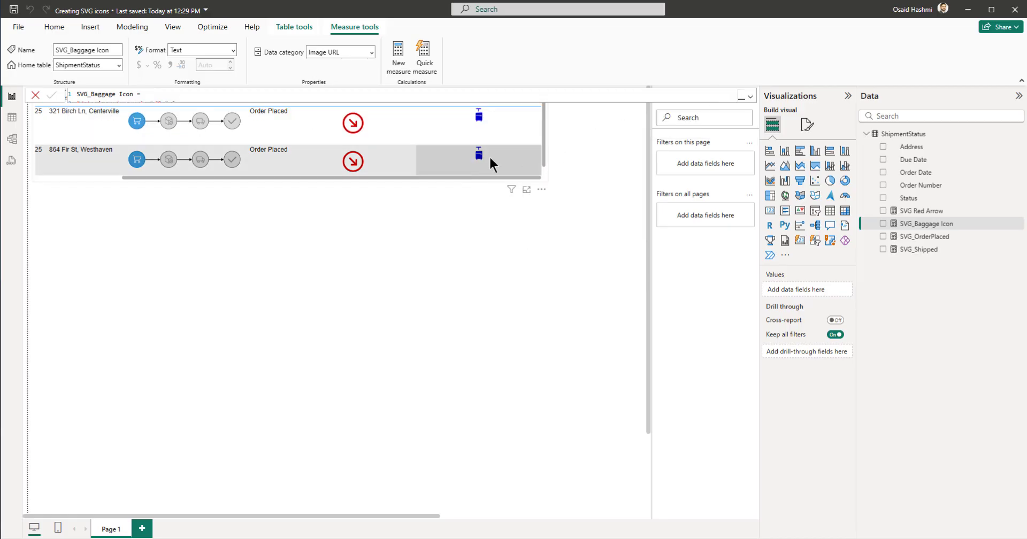
Step: Switch to the Creations file in Figma and examine the four rows of shipment status icons
{"action": "left_click", "coordinate": [397, 538]}
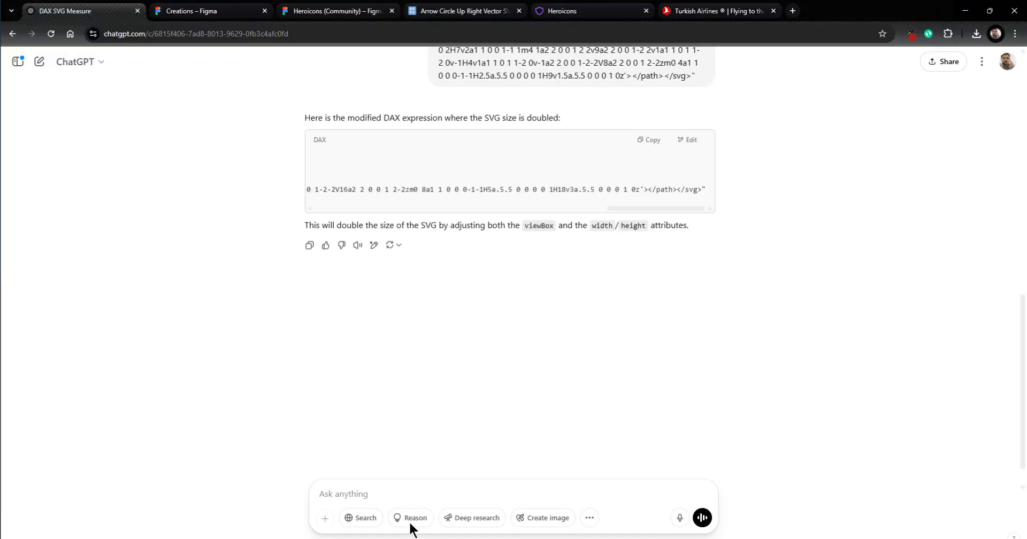
{"action": "left_click", "coordinate": [680, 12]}
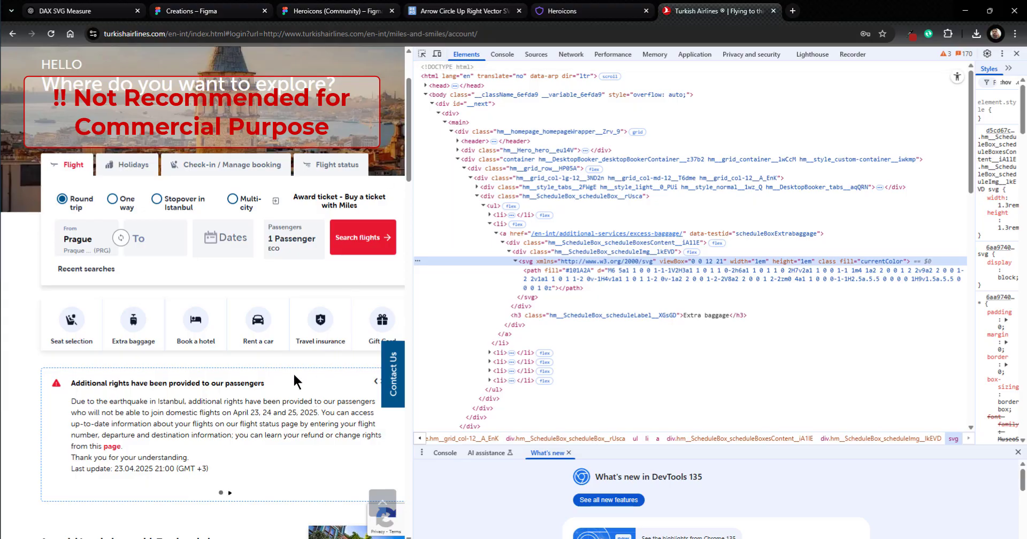
{"action": "key", "text": "ctrl+2"}
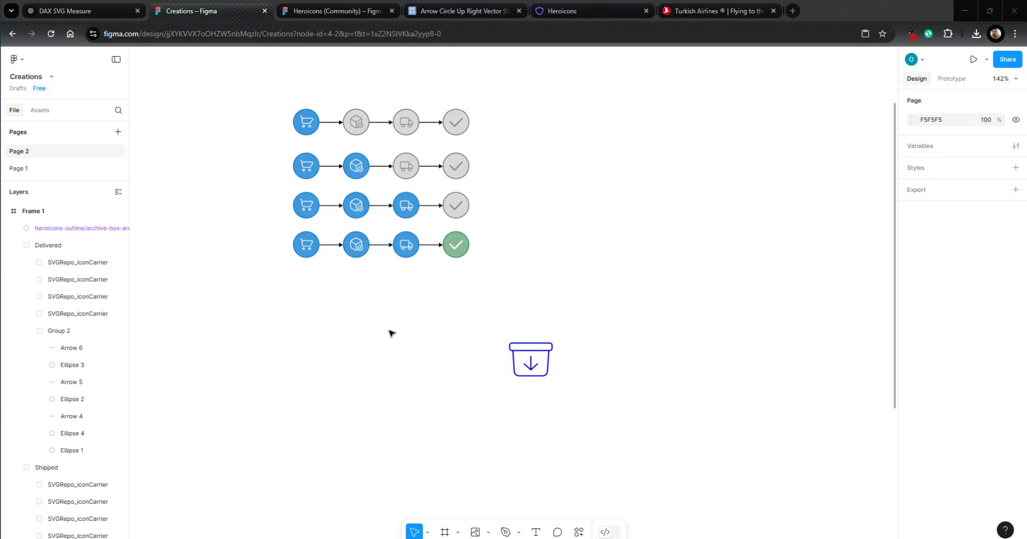
{"action": "left_click_drag", "start_coordinate": [252, 80], "coordinate": [524, 282]}
{"action": "left_click", "coordinate": [524, 282]}
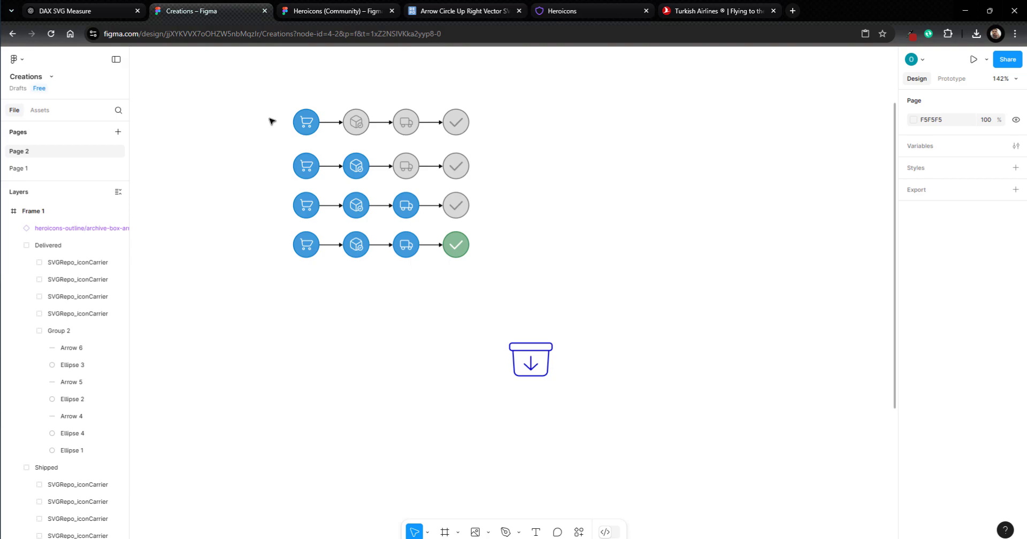
{"action": "left_click_drag", "start_coordinate": [267, 106], "coordinate": [495, 145]}
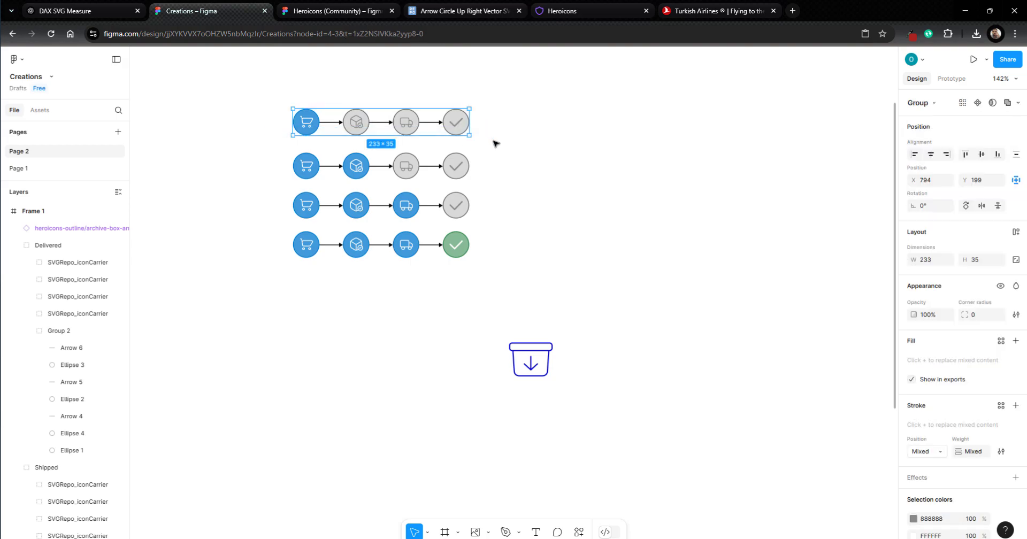
{"action": "left_click", "coordinate": [496, 146]}
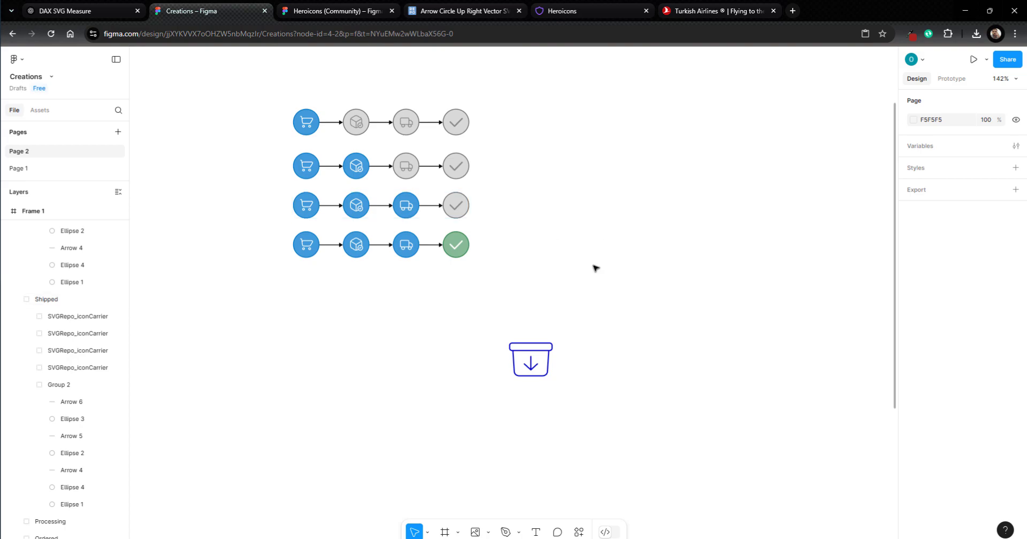
{"action": "left_click", "coordinate": [305, 166]}
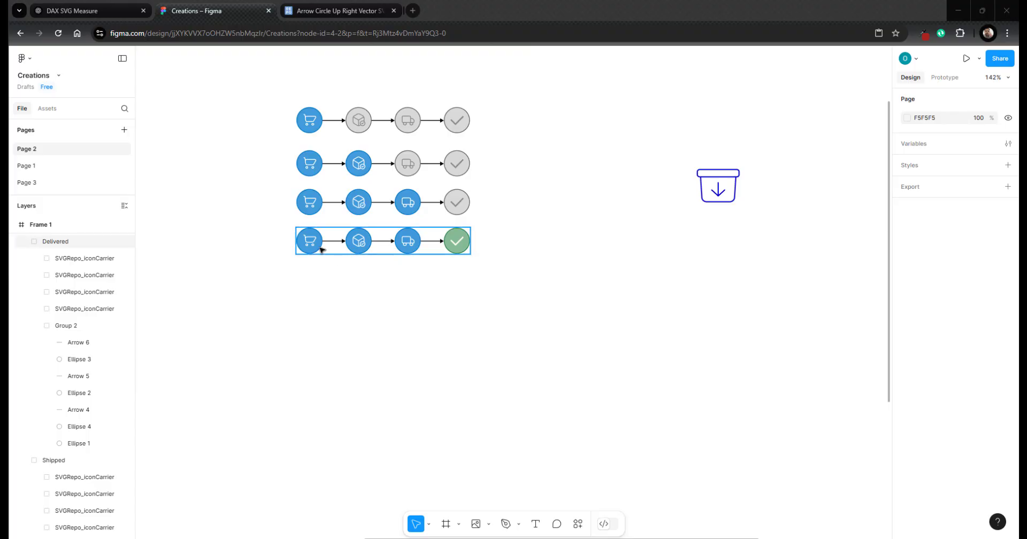
{"action": "left_click", "coordinate": [570, 318]}
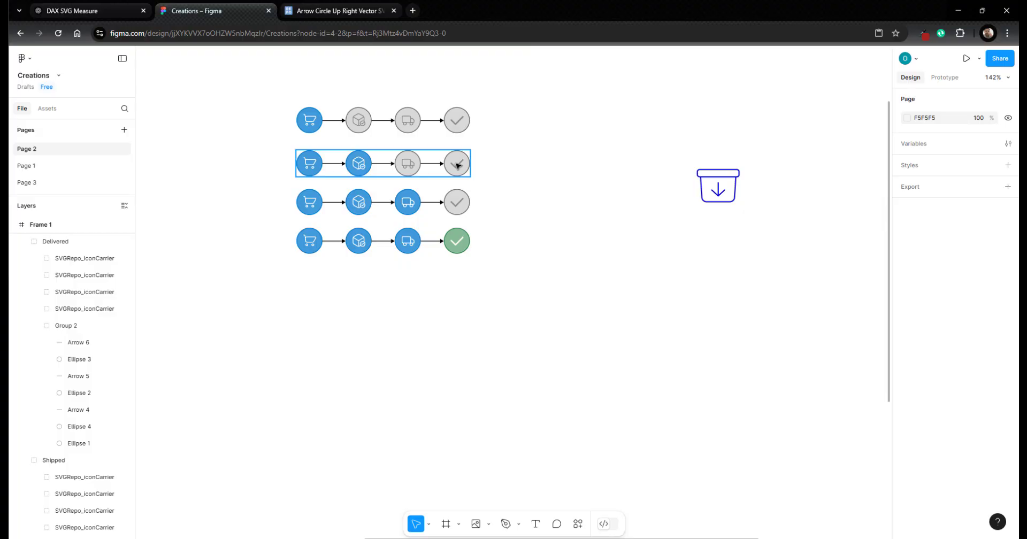
{"action": "left_click", "coordinate": [320, 204]}
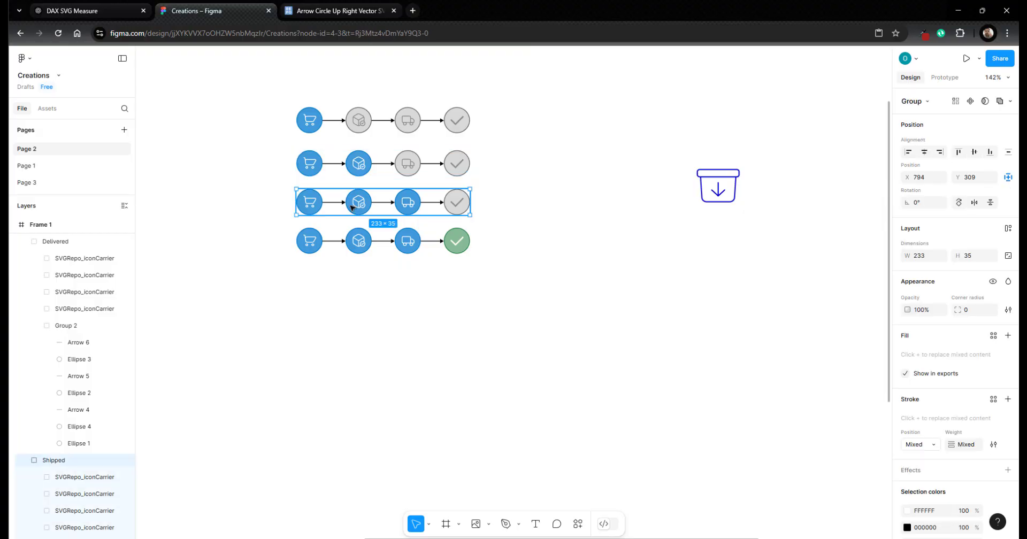
{"action": "left_click", "coordinate": [285, 208]}
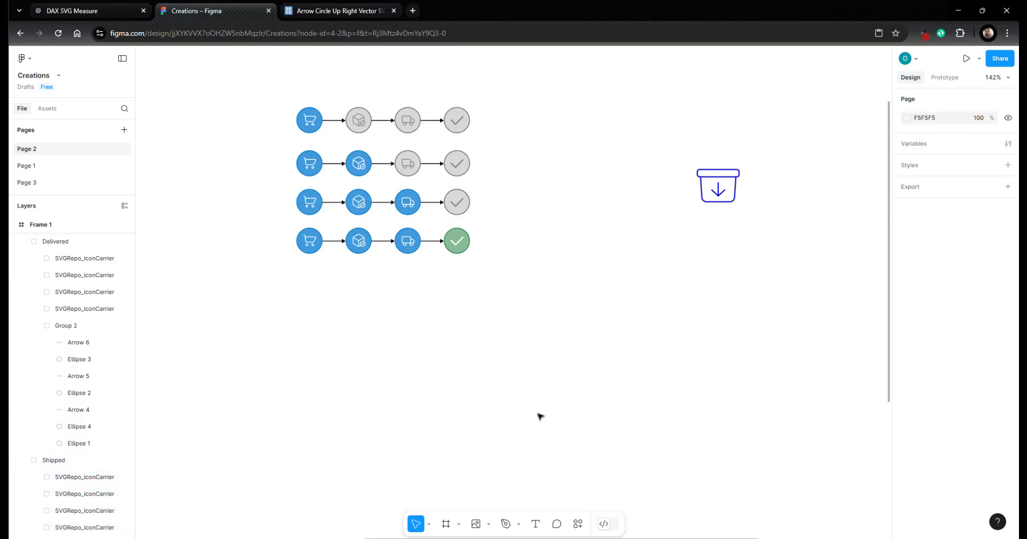
Step: Draw an ellipse below the status rows, set its width and height to 35, and lock its aspect ratio
{"action": "left_click", "coordinate": [489, 525]}
{"action": "left_click", "coordinate": [509, 459]}
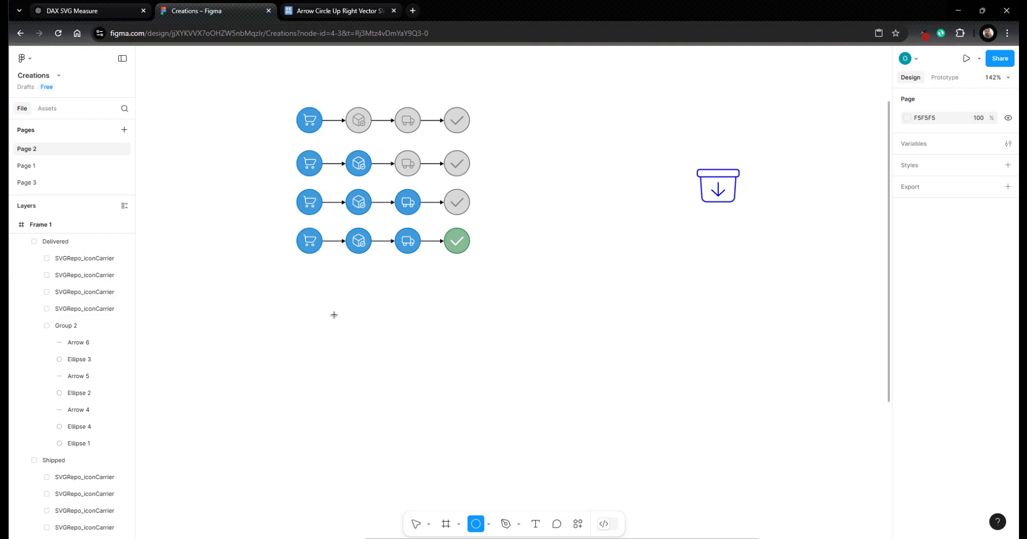
{"action": "mouse_move", "coordinate": [326, 303]}
{"action": "left_mouse_down"}
{"action": "mouse_move", "coordinate": [349, 337]}
{"action": "mouse_move", "coordinate": [353, 328]}
{"action": "left_mouse_up"}
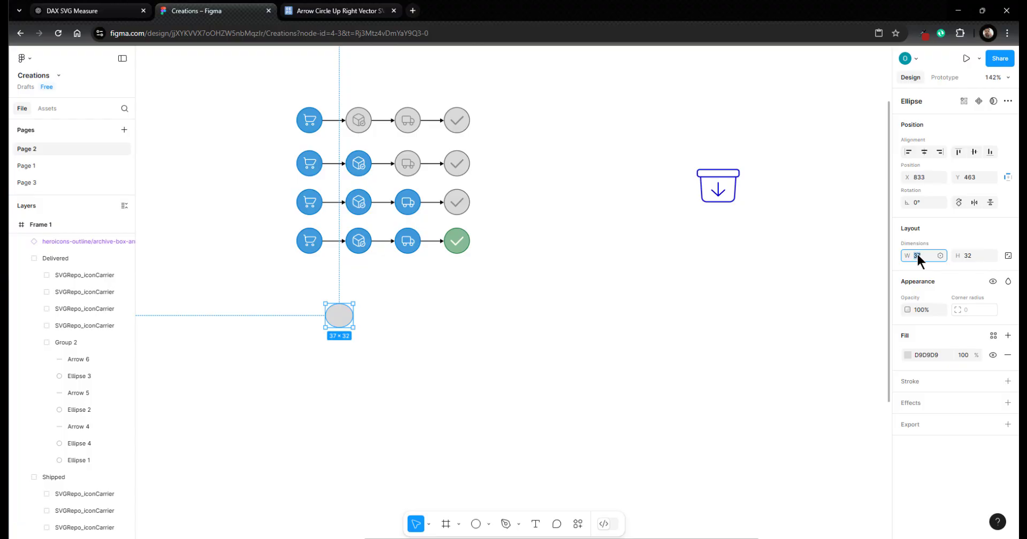
{"action": "type", "text": "35"}
{"action": "key", "text": "Tab"}
{"action": "type", "text": "35"}
{"action": "key", "text": "shift+Tab"}
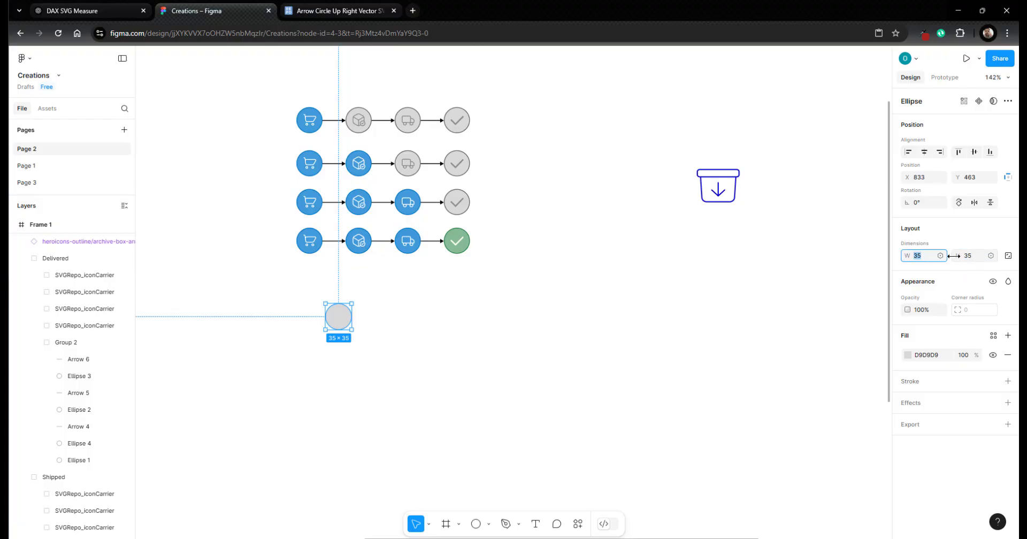
{"action": "left_click", "coordinate": [1008, 257]}
{"action": "left_click", "coordinate": [519, 360]}
Step: Duplicate the grey circle to make a horizontal row of four and align their vertical centres
{"action": "left_click", "coordinate": [337, 320]}
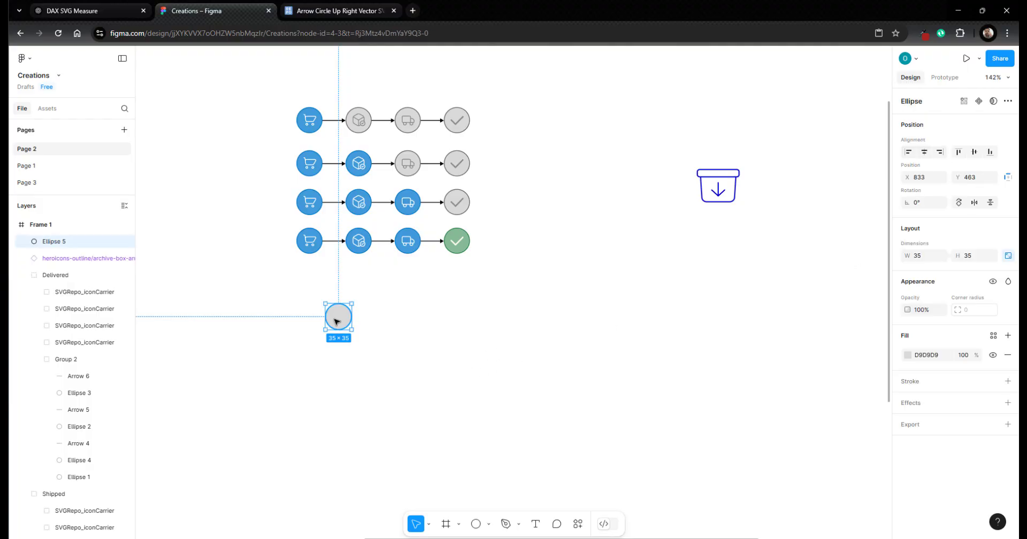
{"action": "left_click_drag", "start_coordinate": [337, 321], "coordinate": [450, 320]}
{"action": "key", "text": "ctrl+v"}
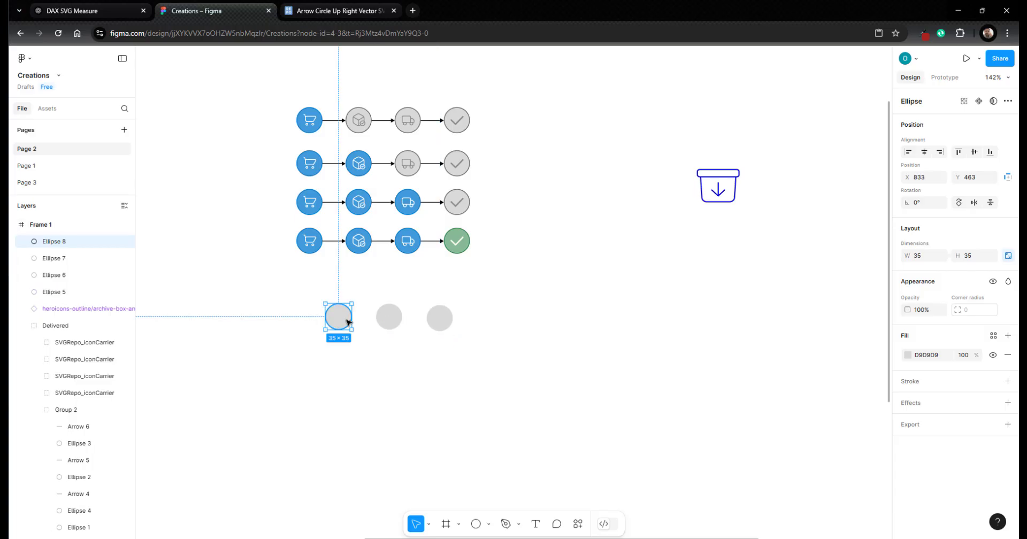
{"action": "left_click_drag", "start_coordinate": [348, 323], "coordinate": [494, 318]}
{"action": "left_click_drag", "start_coordinate": [596, 392], "coordinate": [323, 298]}
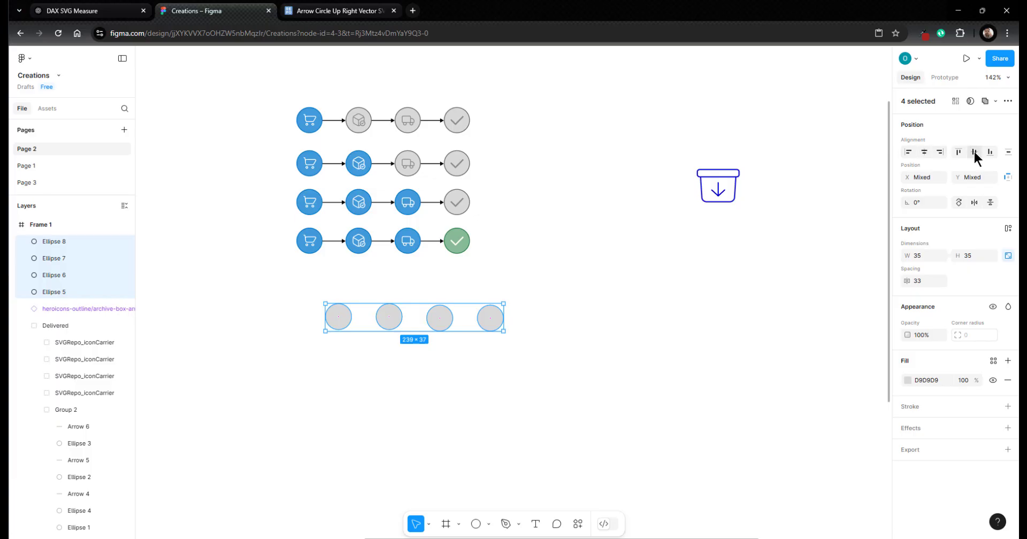
{"action": "left_click", "coordinate": [619, 323]}
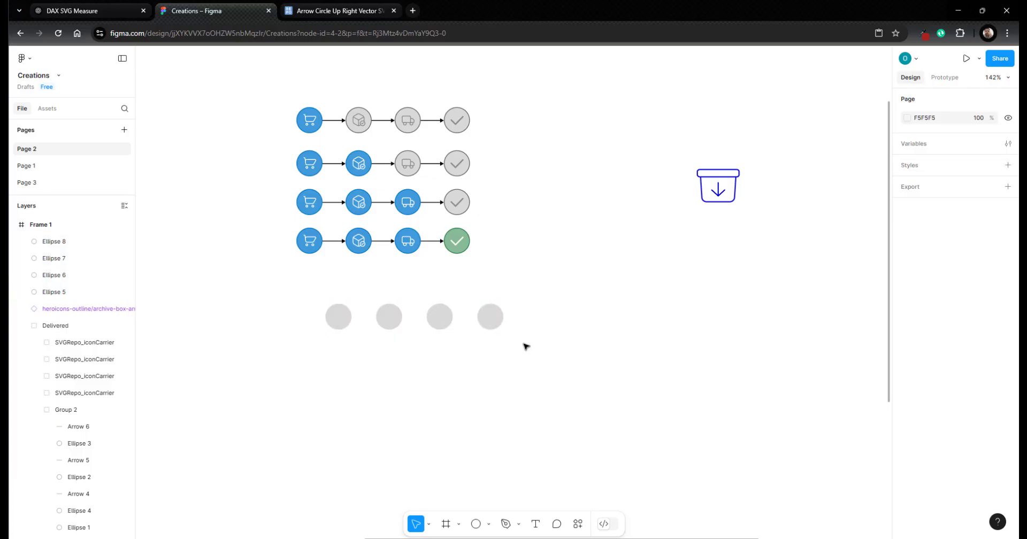
Step: Draw a horizontal arrow about 29 long below the grey circles and set its end point to Triangle arrow
{"action": "left_click", "coordinate": [488, 524]}
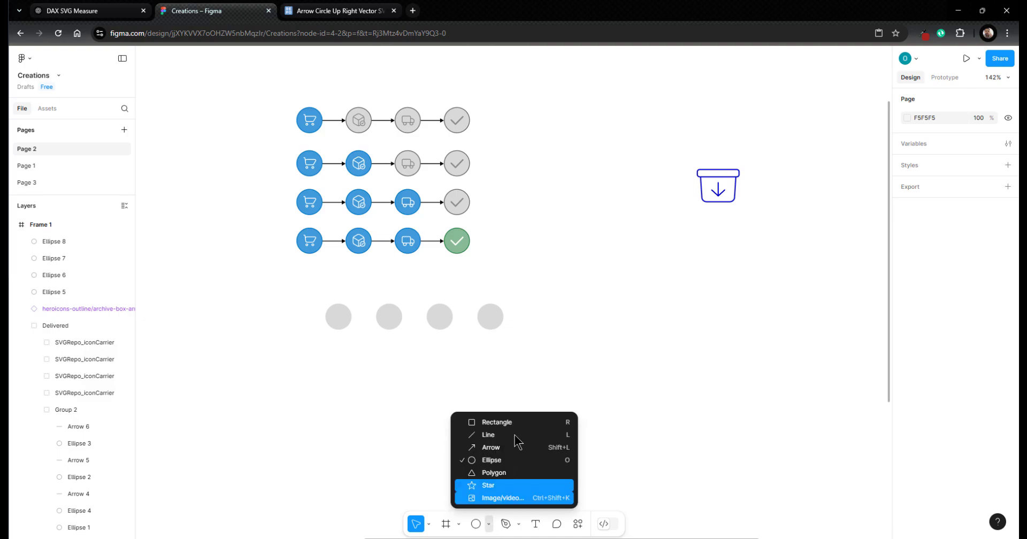
{"action": "left_click", "coordinate": [493, 448]}
{"action": "left_click_drag", "start_coordinate": [350, 370], "coordinate": [373, 371]}
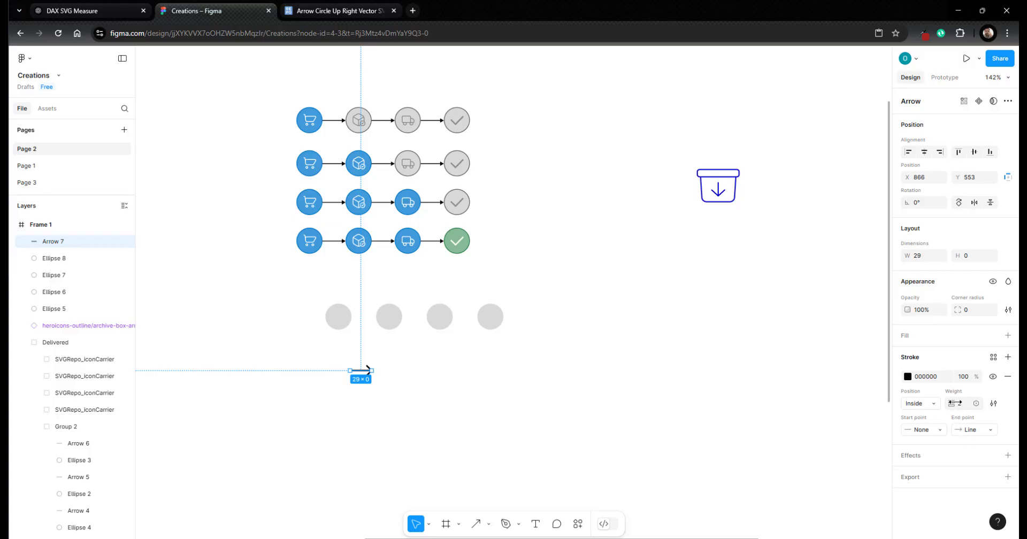
{"action": "left_click", "coordinate": [960, 405]}
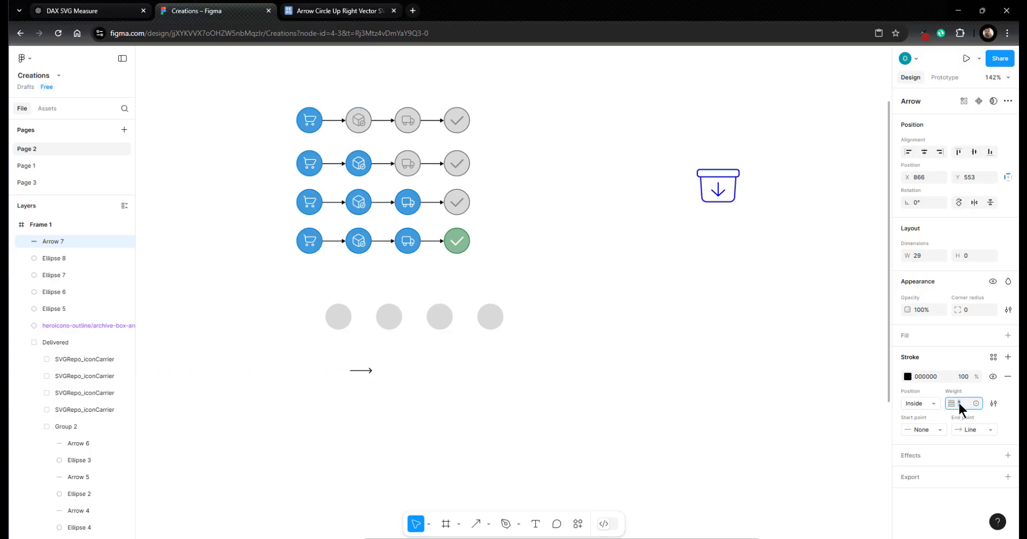
{"action": "left_click", "coordinate": [971, 430]}
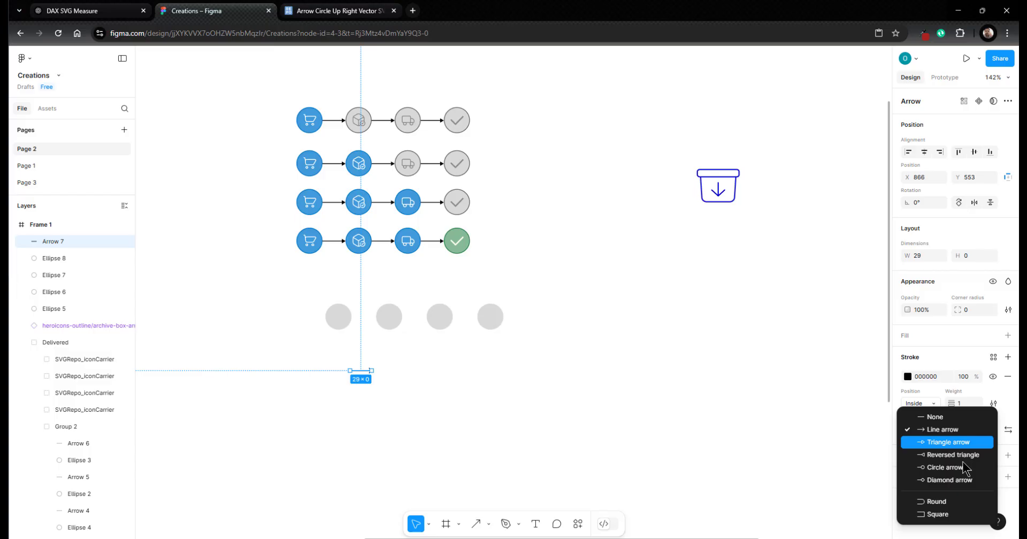
{"action": "left_click", "coordinate": [941, 443]}
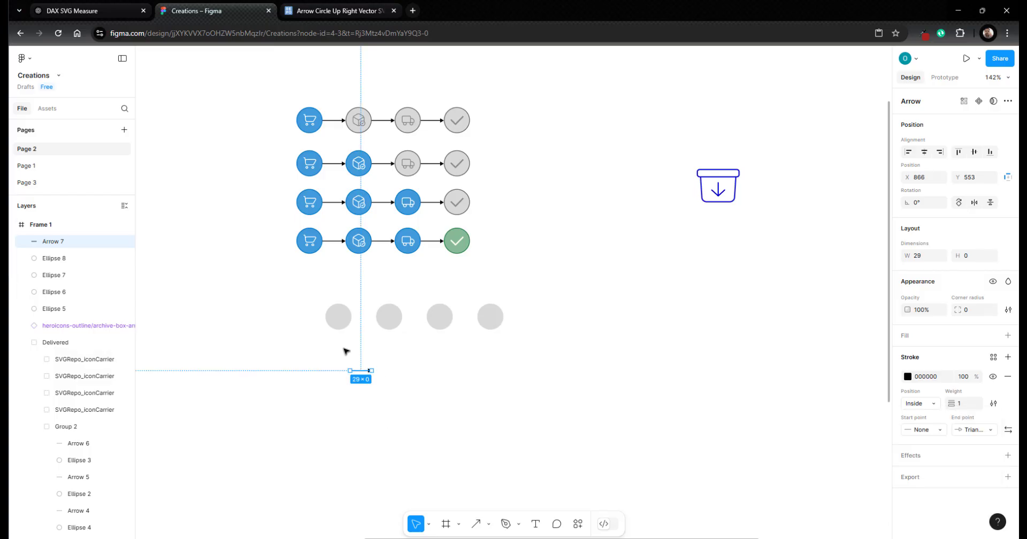
Step: Position the arrow between the first and second grey circles and stretch it to 33 wide so it spans the gap
{"action": "scroll", "coordinate": [346, 351], "scroll_direction": "up", "scroll_amount": 5}
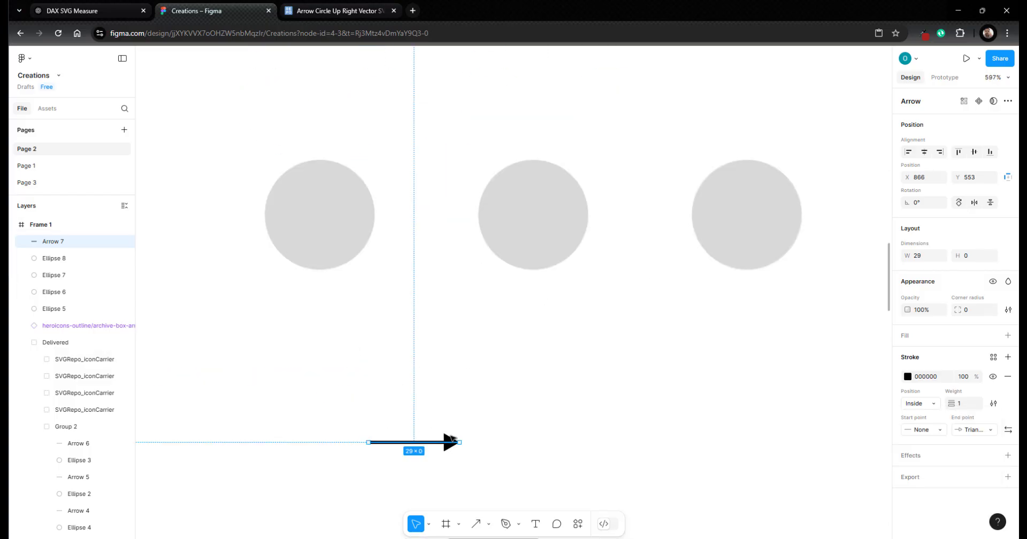
{"action": "left_click_drag", "start_coordinate": [452, 440], "coordinate": [477, 213]}
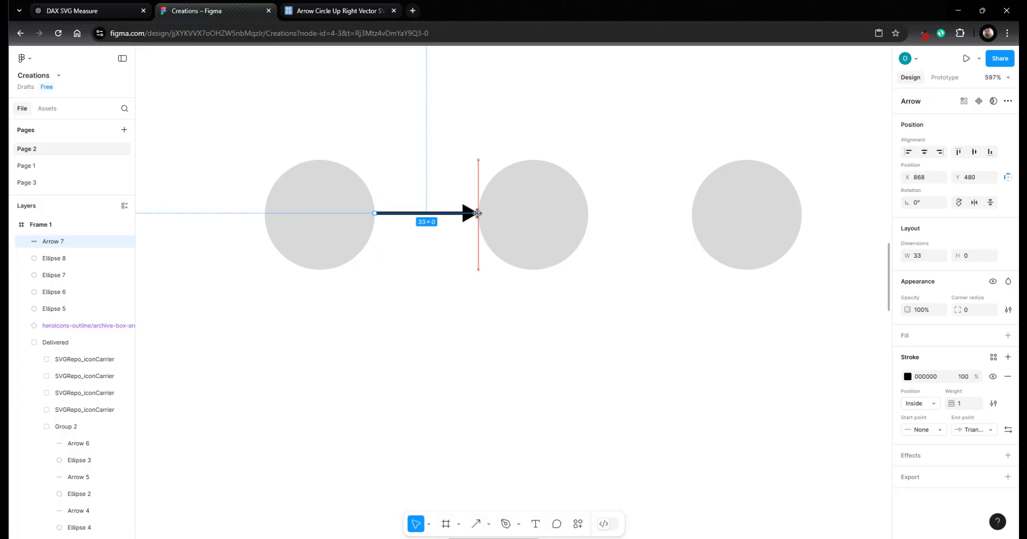
{"action": "left_click", "coordinate": [583, 368]}
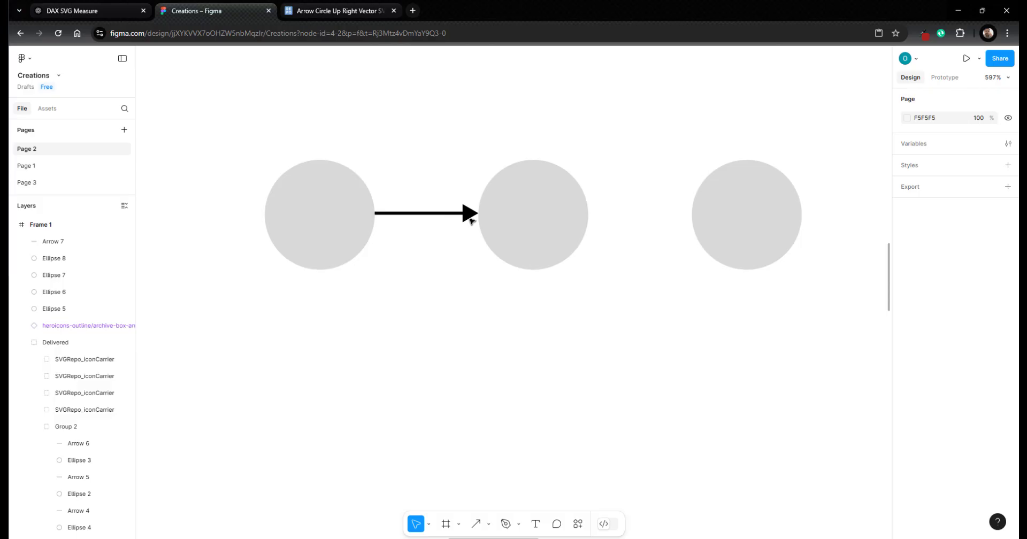
Step: Duplicate the arrow twice and place the copies in the gaps between the second, third and fourth circles
{"action": "left_click", "coordinate": [471, 213]}
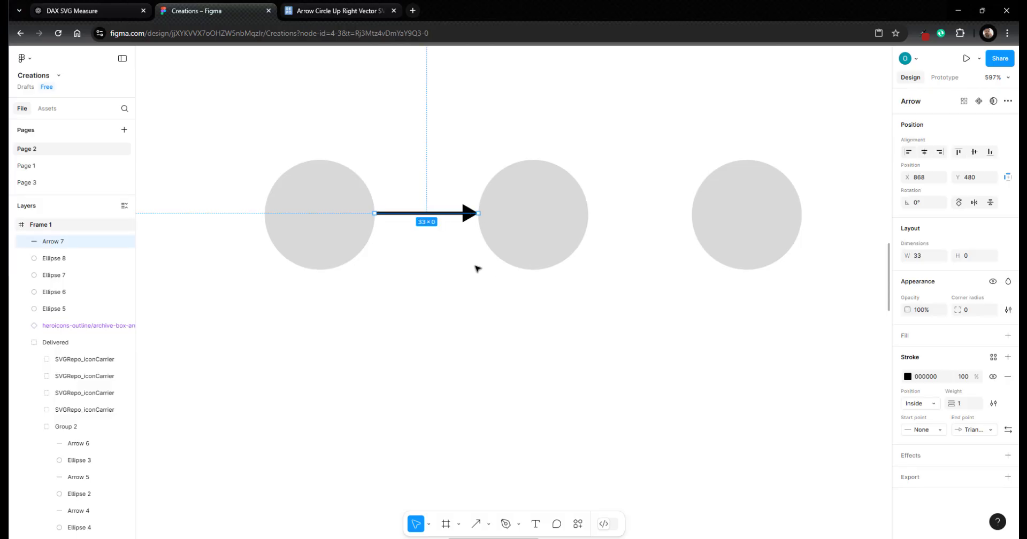
{"action": "key", "text": "ctrl+d"}
{"action": "left_click_drag", "start_coordinate": [473, 223], "coordinate": [681, 216]}
{"action": "left_click", "coordinate": [644, 495]}
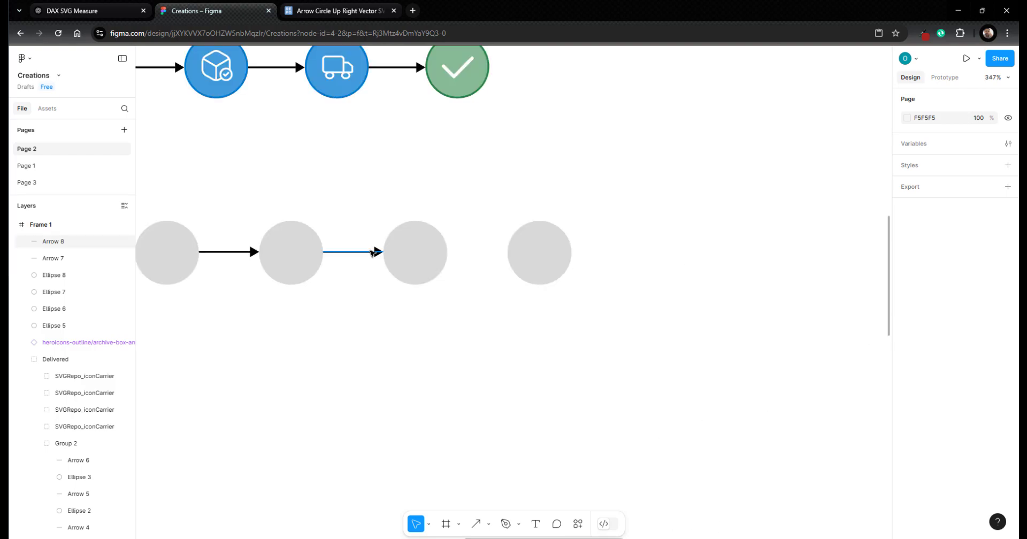
{"action": "left_click", "coordinate": [373, 253]}
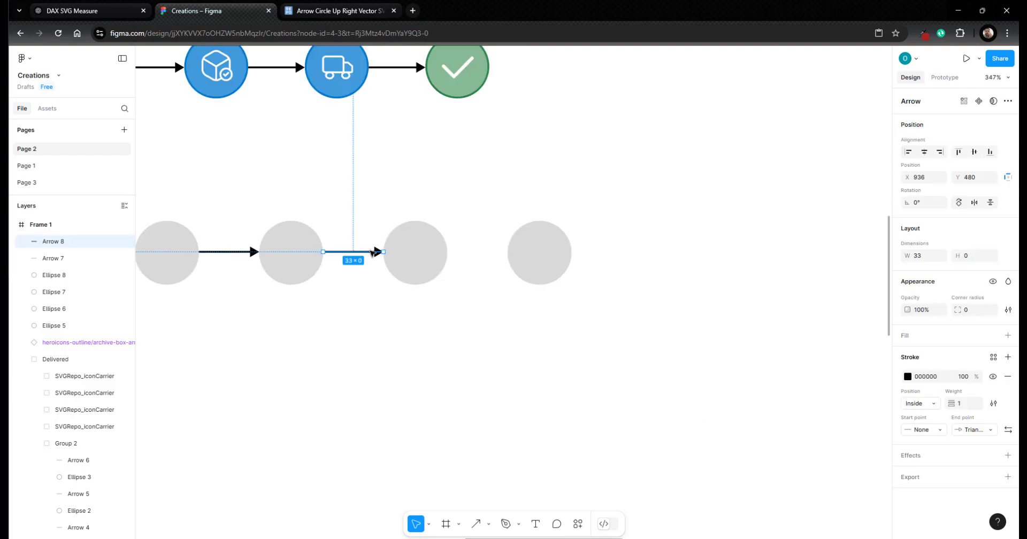
{"action": "key", "text": "ctrl+d"}
{"action": "left_click_drag", "start_coordinate": [377, 254], "coordinate": [502, 256]}
{"action": "left_click", "coordinate": [278, 306]}
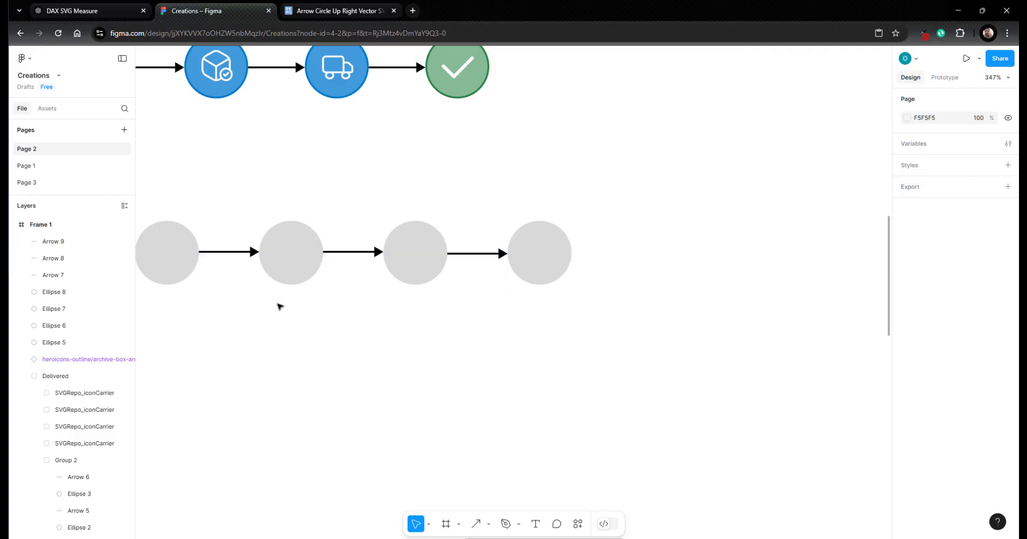
Step: Add a stroke to all four grey circles and set its colour to 666666
{"action": "scroll", "coordinate": [278, 306], "scroll_direction": "down", "scroll_amount": 5}
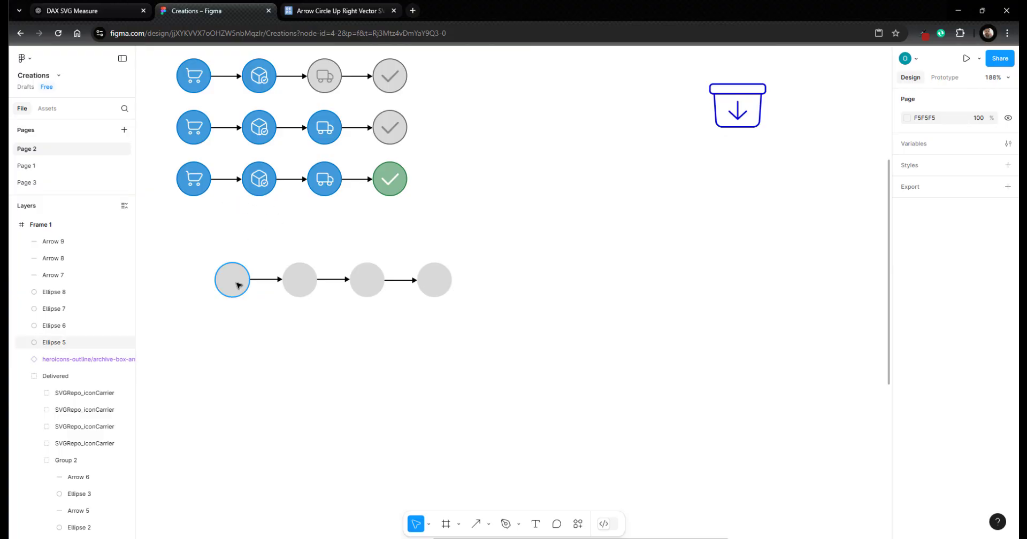
{"action": "left_click", "coordinate": [236, 285]}
{"action": "left_click", "coordinate": [303, 285]}
{"action": "left_click", "coordinate": [370, 285]}
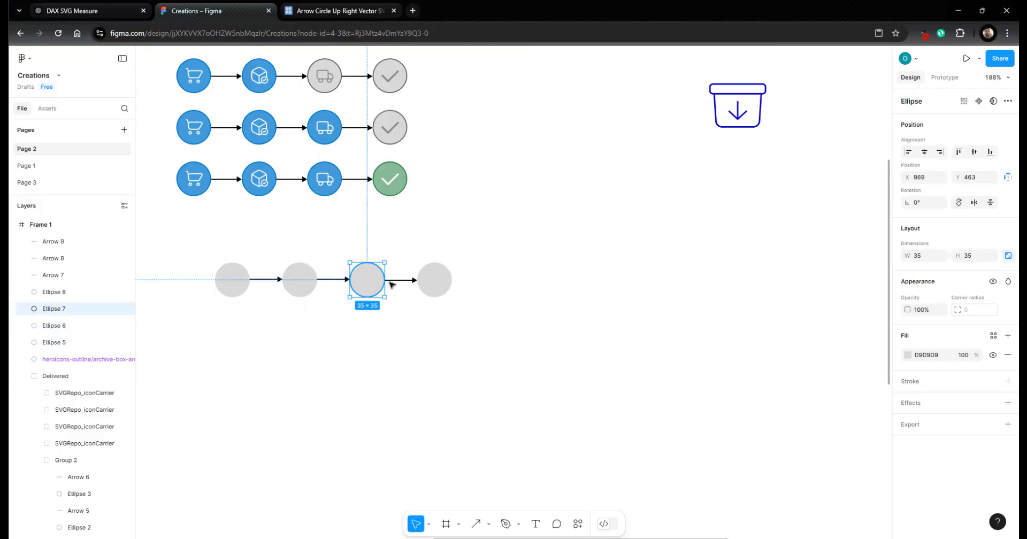
{"action": "left_click", "coordinate": [435, 283]}
{"action": "left_click", "coordinate": [363, 280], "text": "shift"}
{"action": "left_click", "coordinate": [294, 281], "text": "shift"}
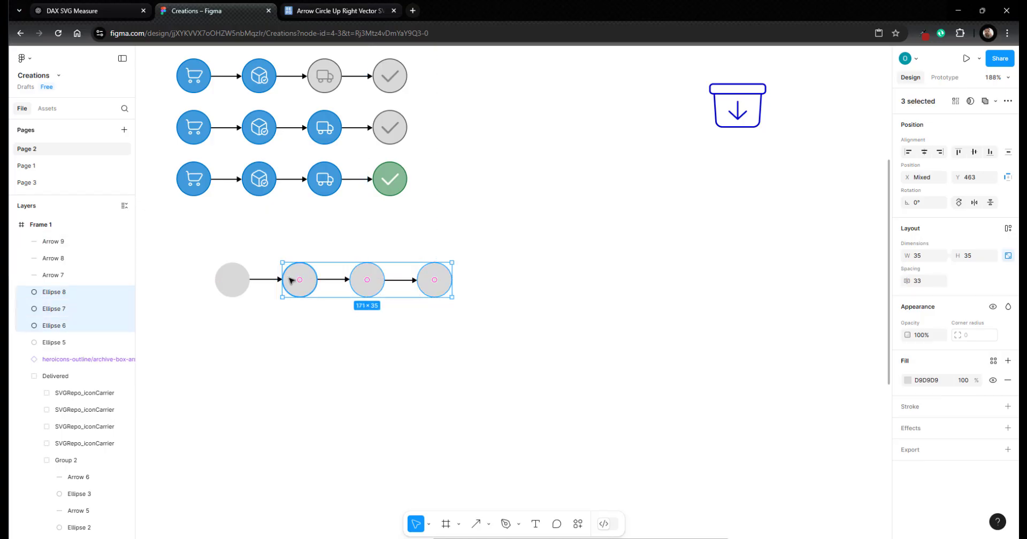
{"action": "left_click", "coordinate": [224, 278], "text": "shift"}
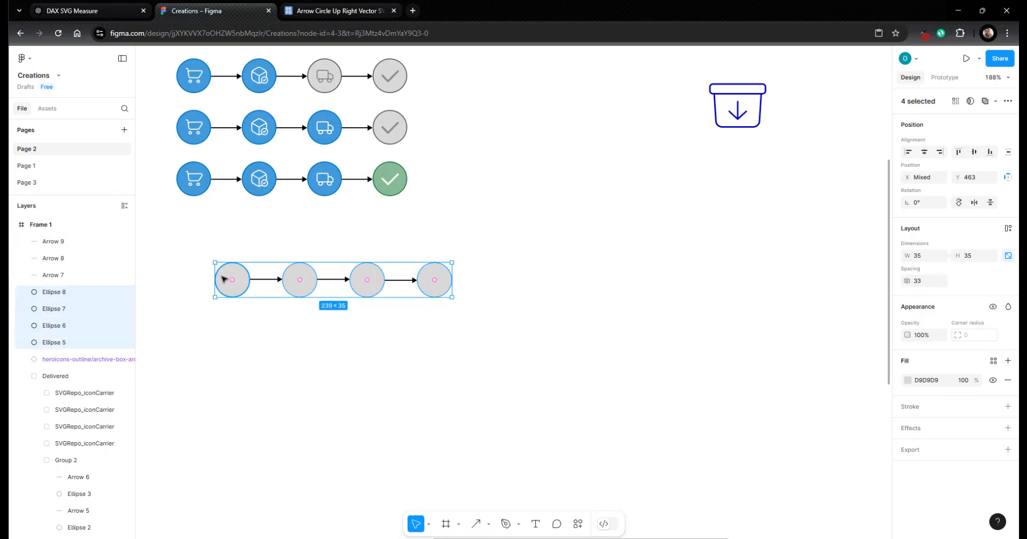
{"action": "left_click", "coordinate": [923, 407]}
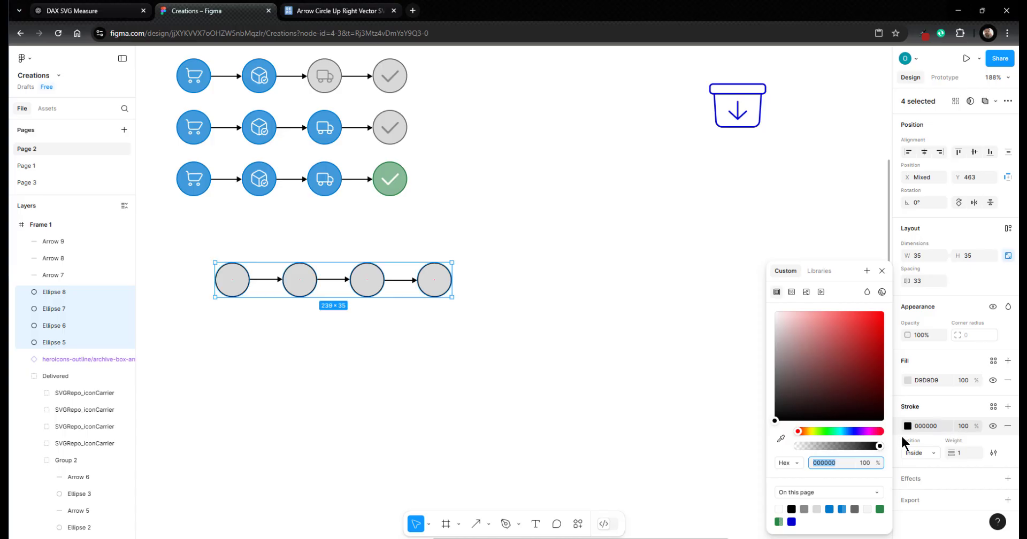
{"action": "left_click", "coordinate": [929, 426]}
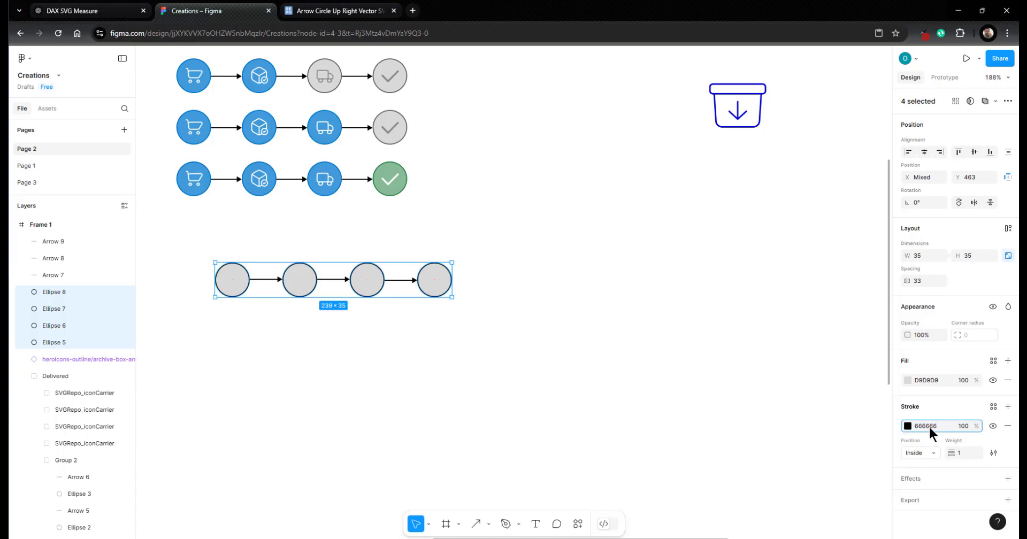
{"action": "key", "text": "Return"}
{"action": "left_click", "coordinate": [507, 326]}
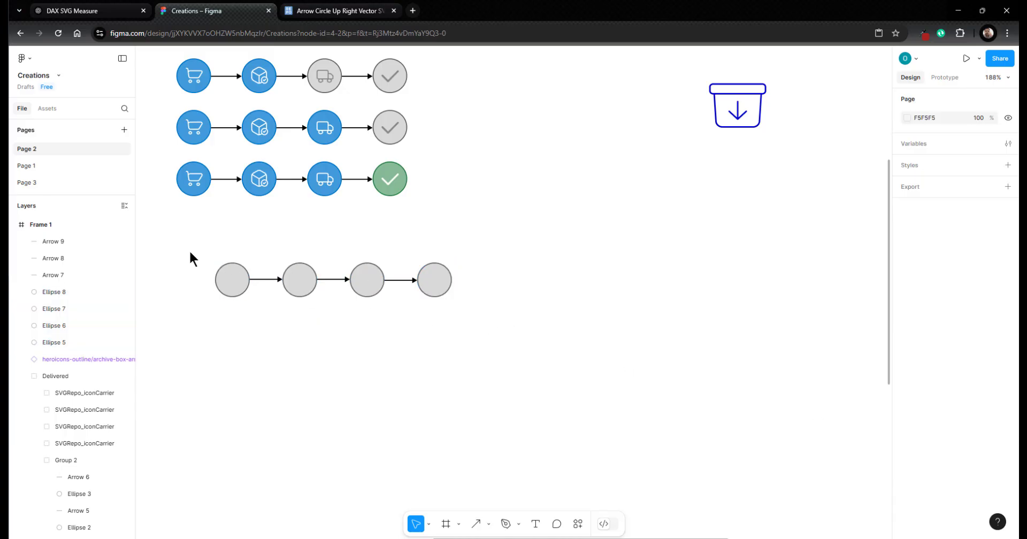
{"action": "left_click_drag", "start_coordinate": [188, 249], "coordinate": [523, 332]}
{"action": "left_click", "coordinate": [497, 324]}
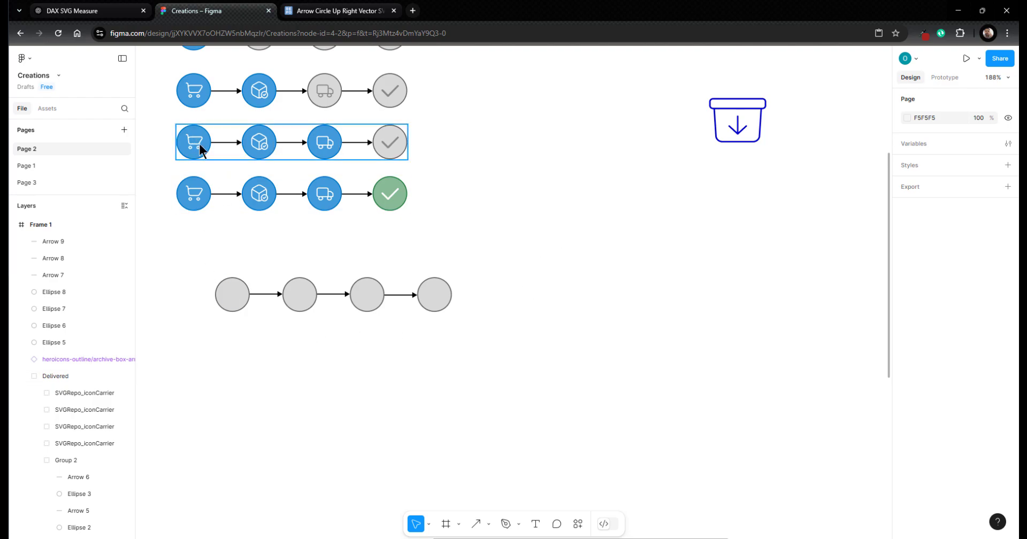
Step: Switch to SVG Repo, search for "shopping" and look through the icon results
{"action": "left_click", "coordinate": [342, 12]}
{"action": "left_click", "coordinate": [368, 64]}
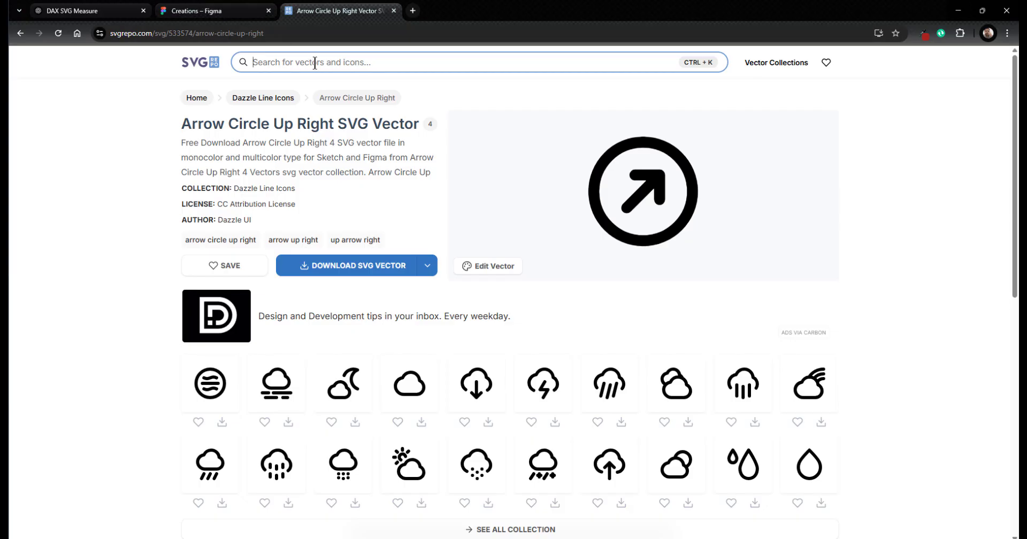
{"action": "type", "text": "shopping"}
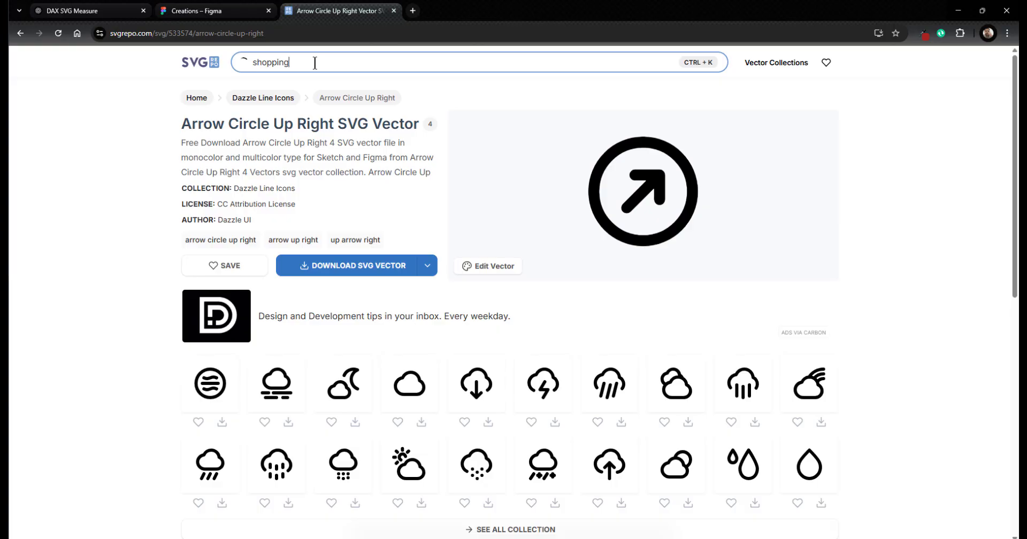
{"action": "key", "text": "Return"}
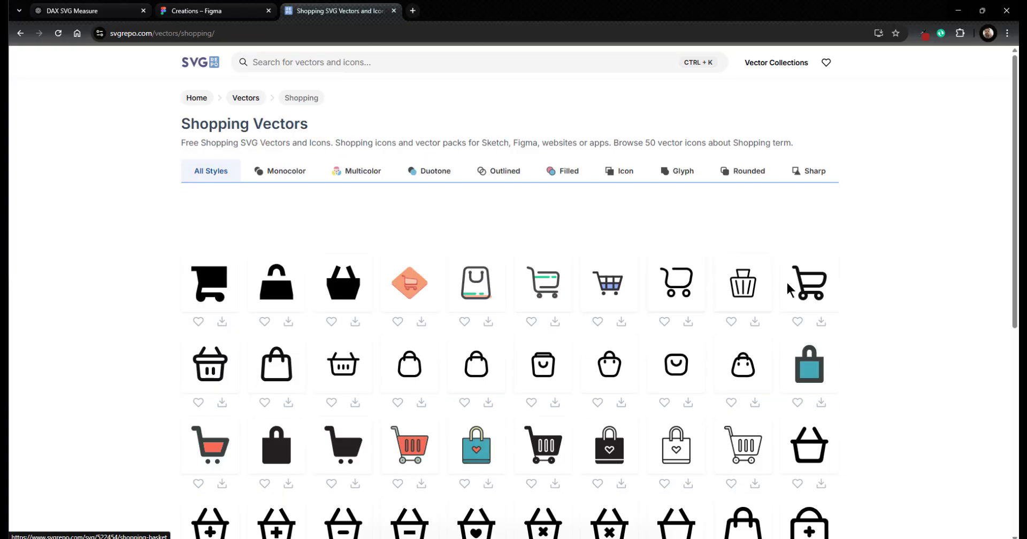
{"action": "scroll", "coordinate": [600, 371], "scroll_direction": "down", "scroll_amount": 3}
{"action": "scroll", "coordinate": [599, 370], "scroll_direction": "up", "scroll_amount": 3}
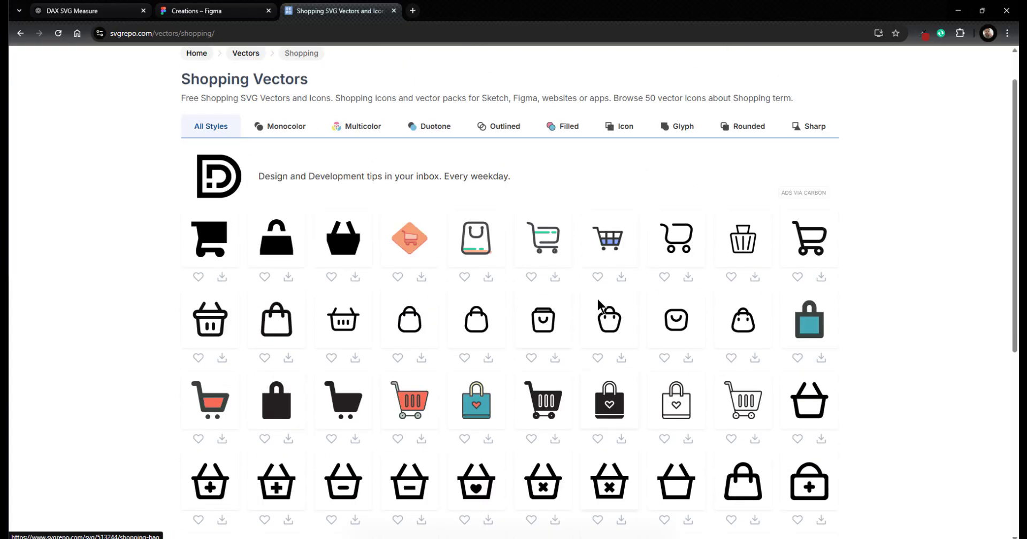
Step: Search SVG Repo for "package" and look through the icon results
{"action": "left_click", "coordinate": [345, 67]}
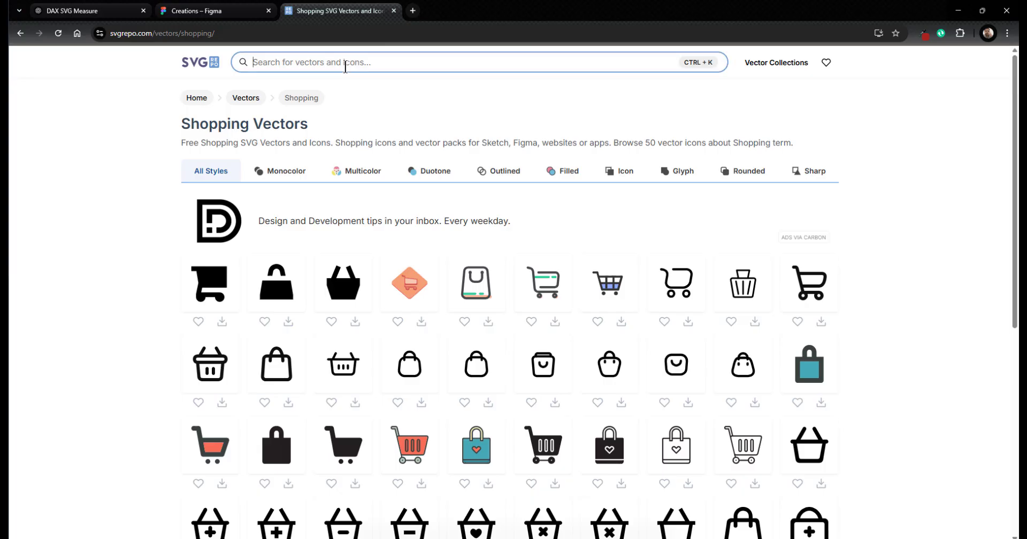
{"action": "type", "text": "pa"}
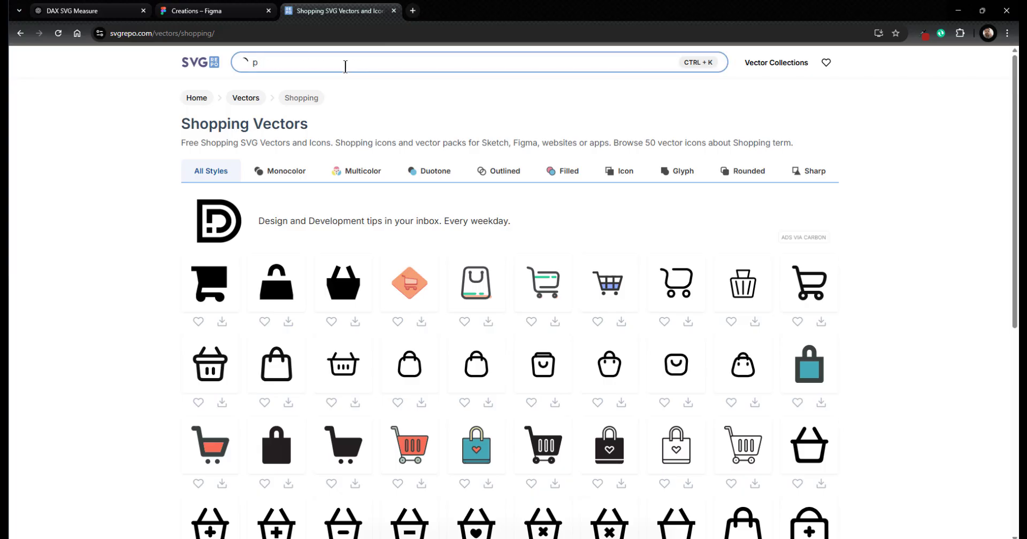
{"action": "key", "text": "BackSpace"}
{"action": "type", "text": "bo"}
{"action": "key", "text": "BackSpace"}
{"action": "key", "text": "BackSpace"}
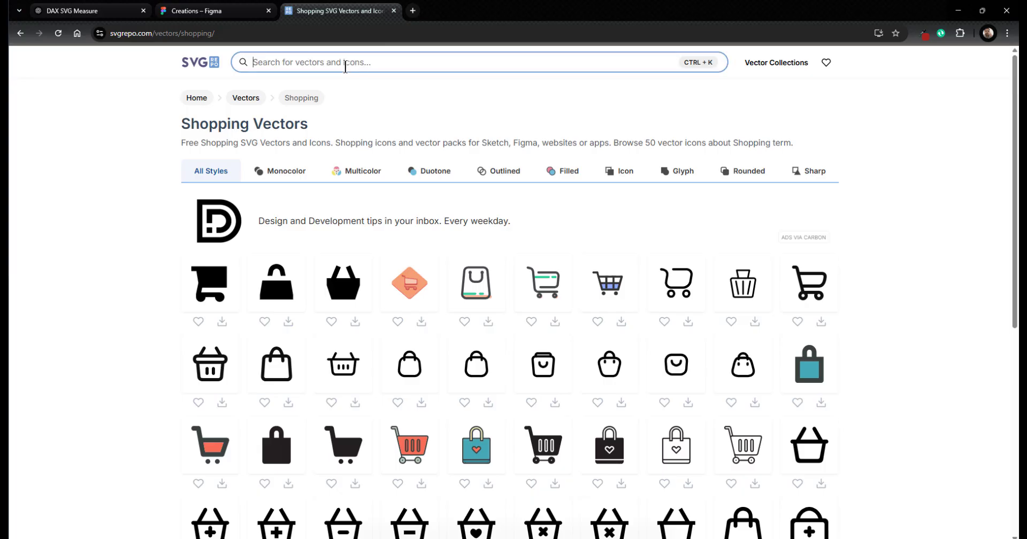
{"action": "type", "text": "package"}
{"action": "key", "text": "Return"}
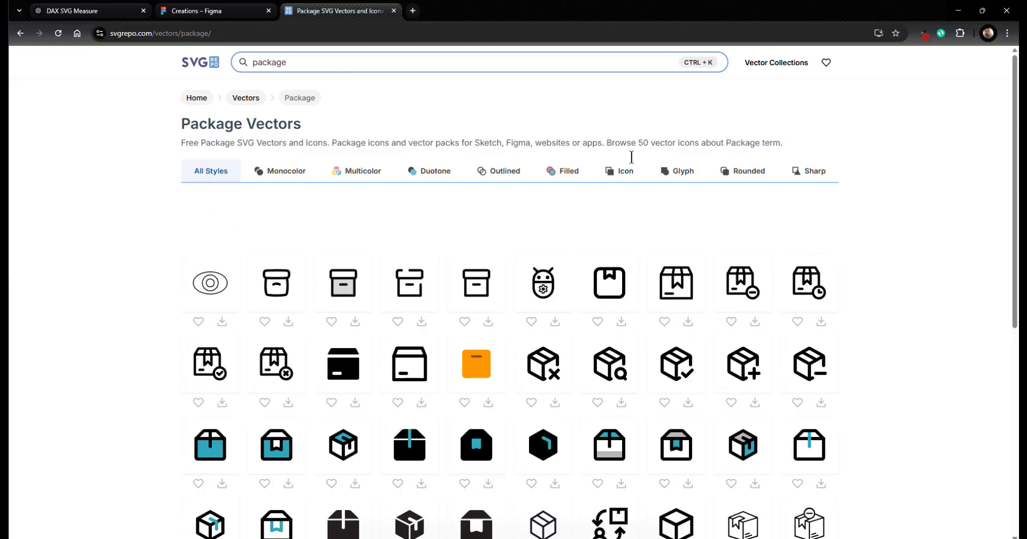
{"action": "scroll", "coordinate": [631, 283], "scroll_direction": "down", "scroll_amount": 2}
{"action": "scroll", "coordinate": [380, 98], "scroll_direction": "up", "scroll_amount": 2}
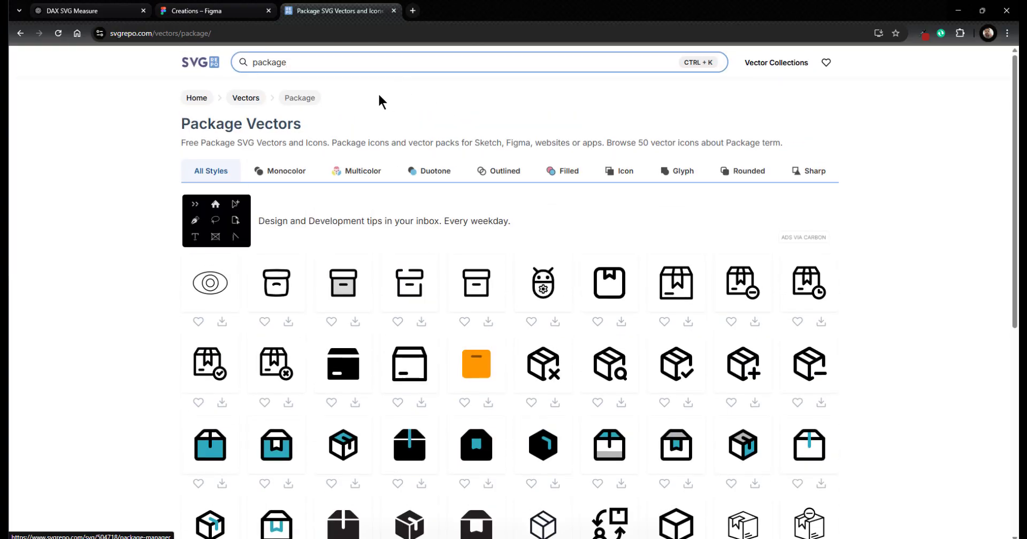
Step: Search SVG Repo for "truck" and for "tick", looking through the icons offered for each
{"action": "double_click", "coordinate": [261, 62]}
{"action": "type", "text": "truck"}
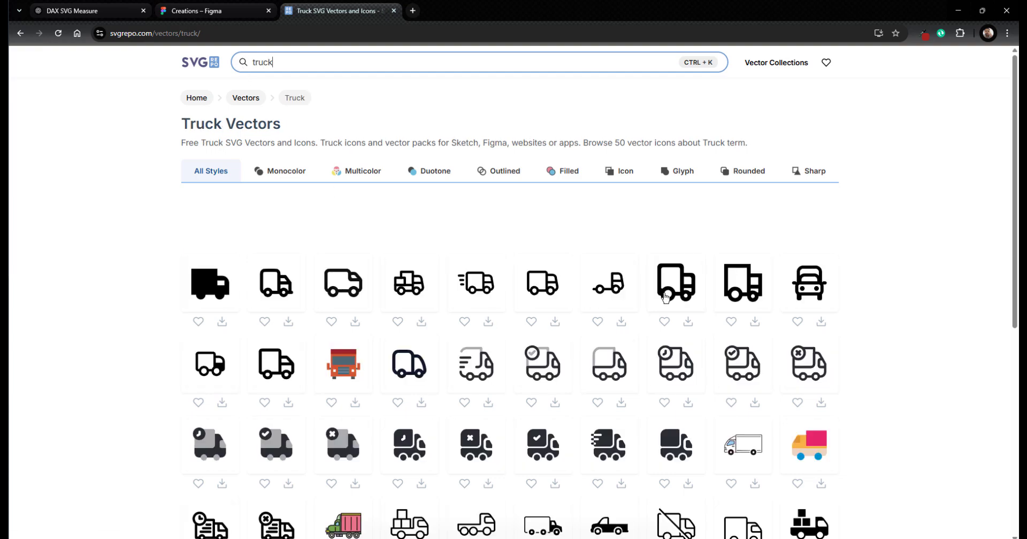
{"action": "scroll", "coordinate": [666, 297], "scroll_direction": "down", "scroll_amount": 4}
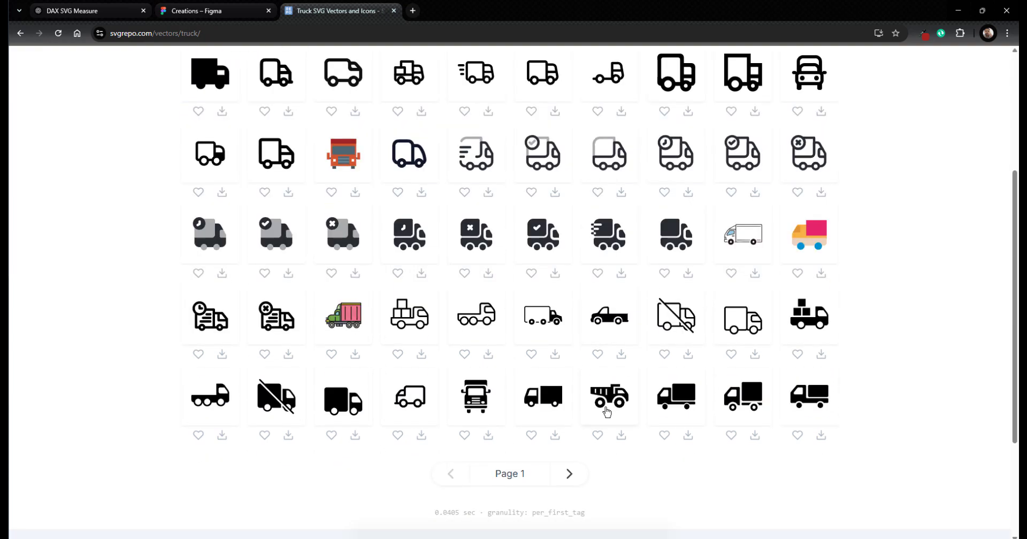
{"action": "scroll", "coordinate": [608, 410], "scroll_direction": "up", "scroll_amount": 4}
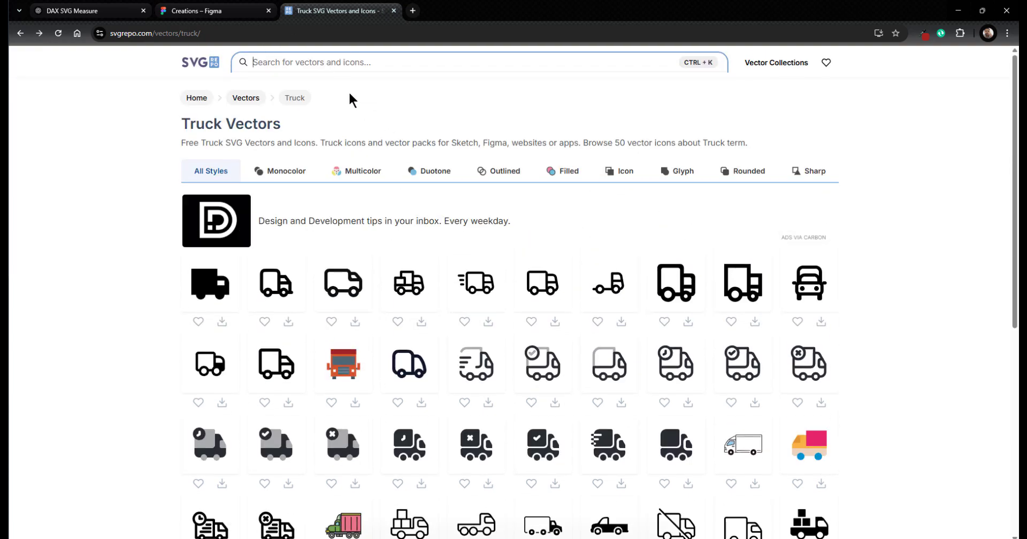
{"action": "type", "text": "tick"}
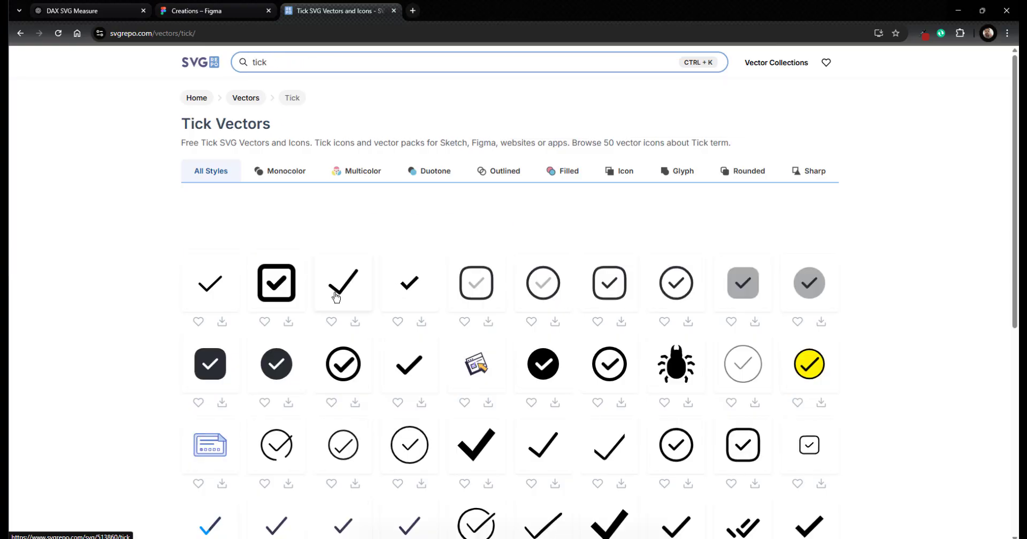
{"action": "left_click", "coordinate": [348, 278]}
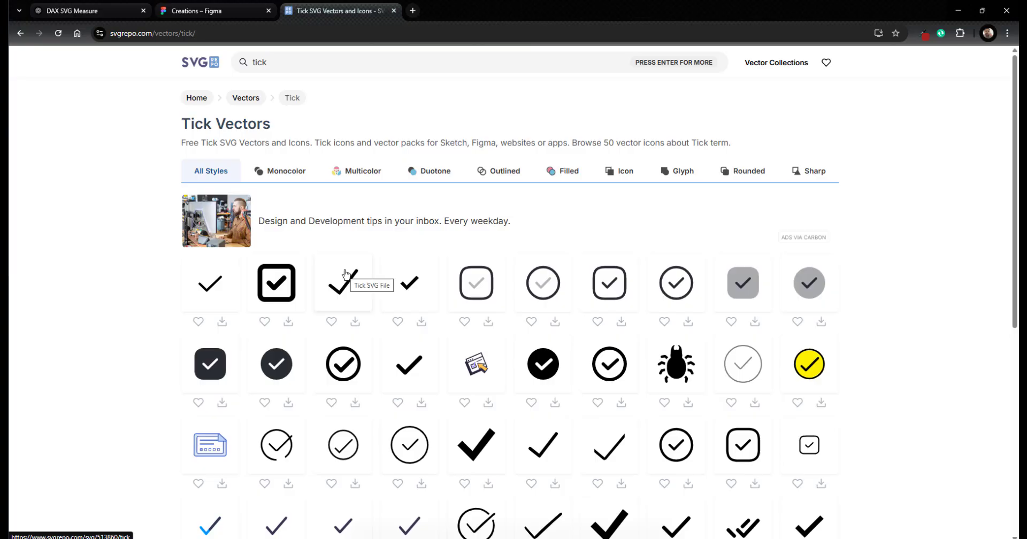
Step: Switch to the Creations file in Figma and import the shopping-cart, box-tick, truck-02 and checkmark SVG files, placing them beside the circle row
{"action": "left_click", "coordinate": [214, 10]}
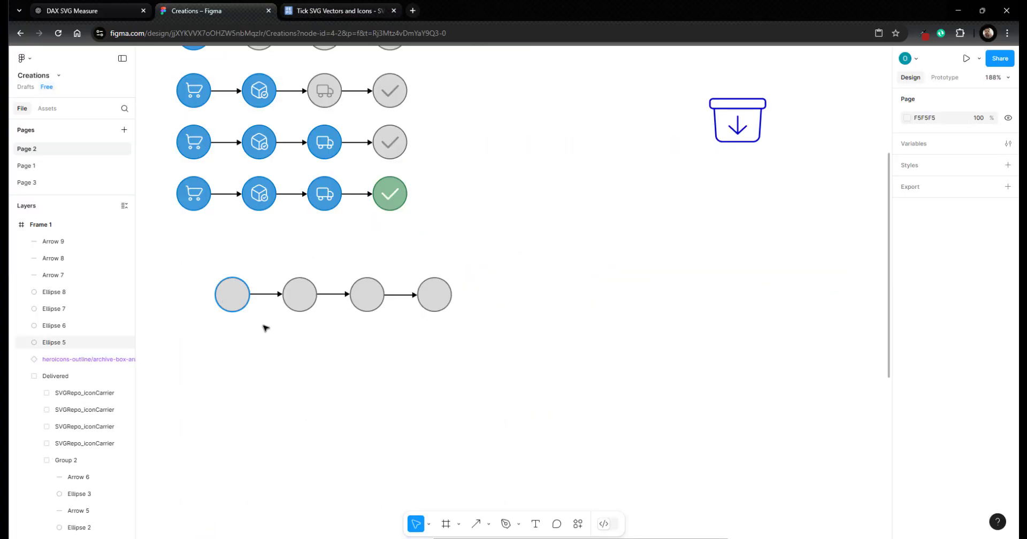
{"action": "left_click", "coordinate": [488, 525]}
{"action": "left_click", "coordinate": [490, 498]}
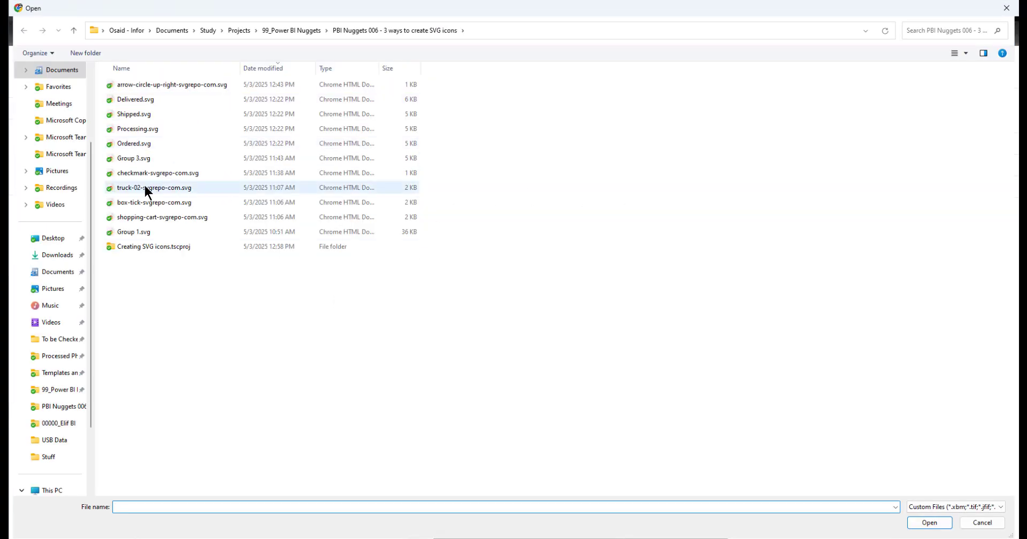
{"action": "left_click", "coordinate": [141, 173]}
{"action": "left_click", "coordinate": [139, 188], "text": "ctrl"}
{"action": "left_click", "coordinate": [138, 203], "text": "ctrl"}
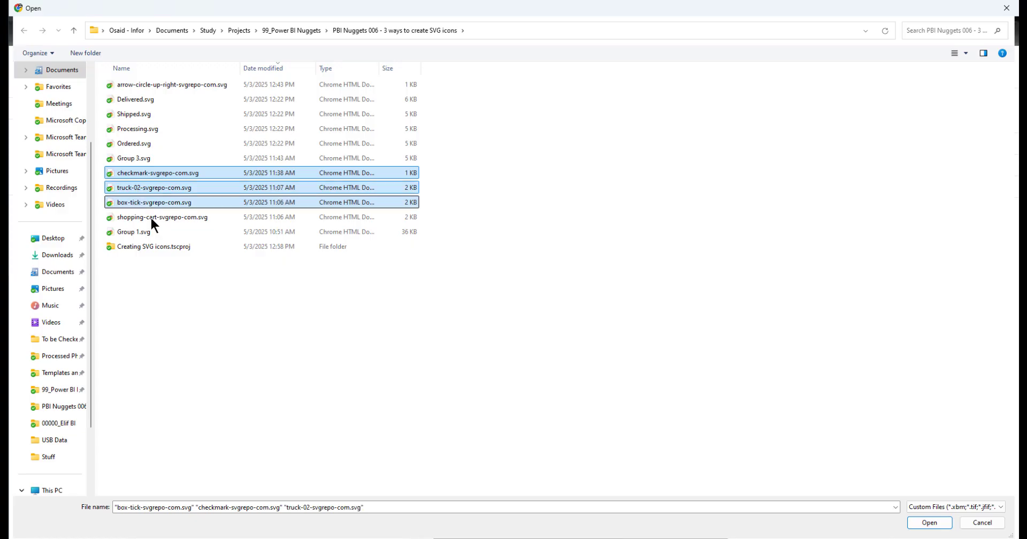
{"action": "left_click", "coordinate": [129, 217], "text": "ctrl"}
{"action": "left_click", "coordinate": [930, 523]}
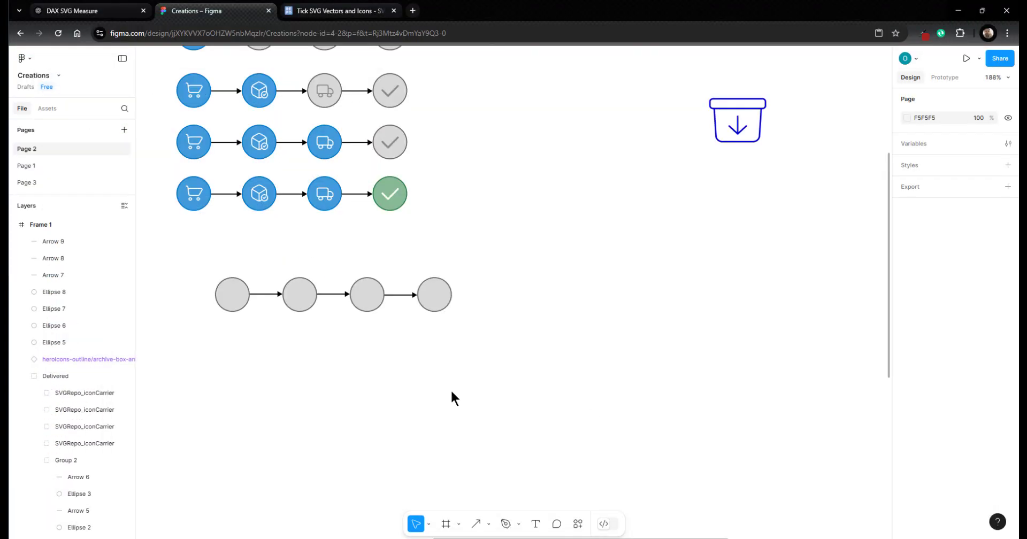
{"action": "left_click", "coordinate": [560, 250]}
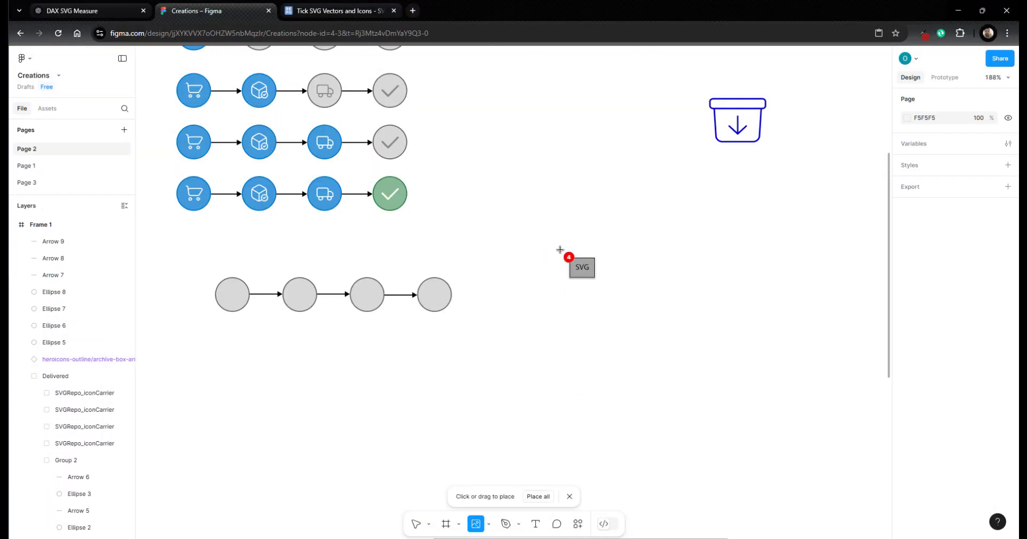
{"action": "left_click", "coordinate": [652, 242]}
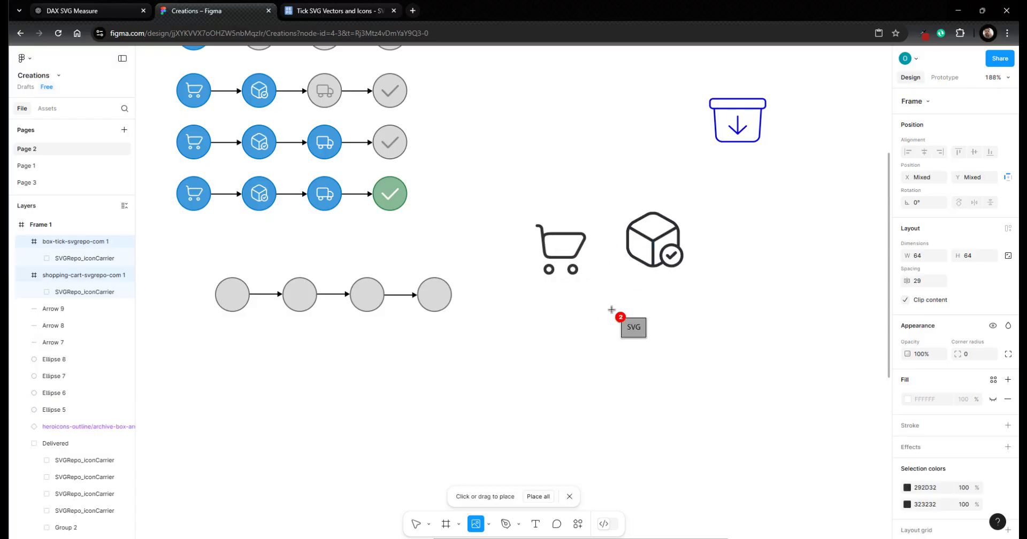
Step: Place the two pending SVG icons, the truck and the checkmark, on the canvas below the cart and box icons
{"action": "left_click", "coordinate": [577, 328]}
{"action": "left_click", "coordinate": [683, 327]}
{"action": "left_click", "coordinate": [616, 418]}
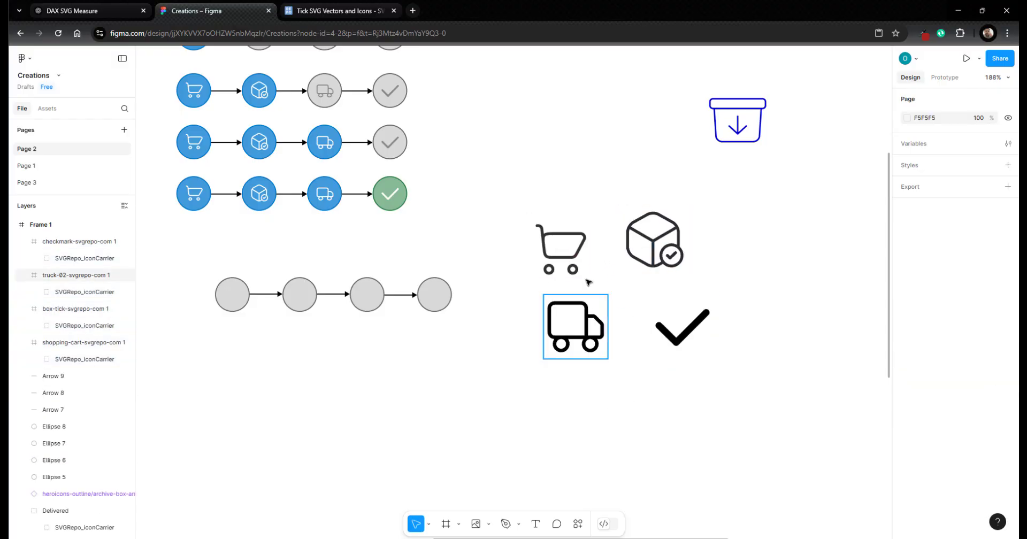
Step: Lock the shopping cart icon's aspect ratio and check the dimensions of the box, truck and checkmark icons
{"action": "left_click", "coordinate": [561, 254]}
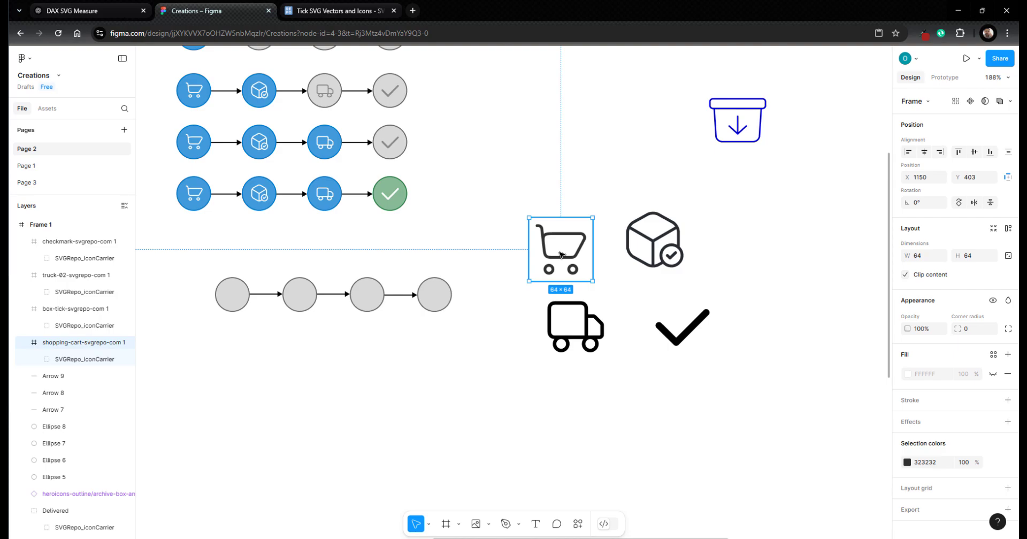
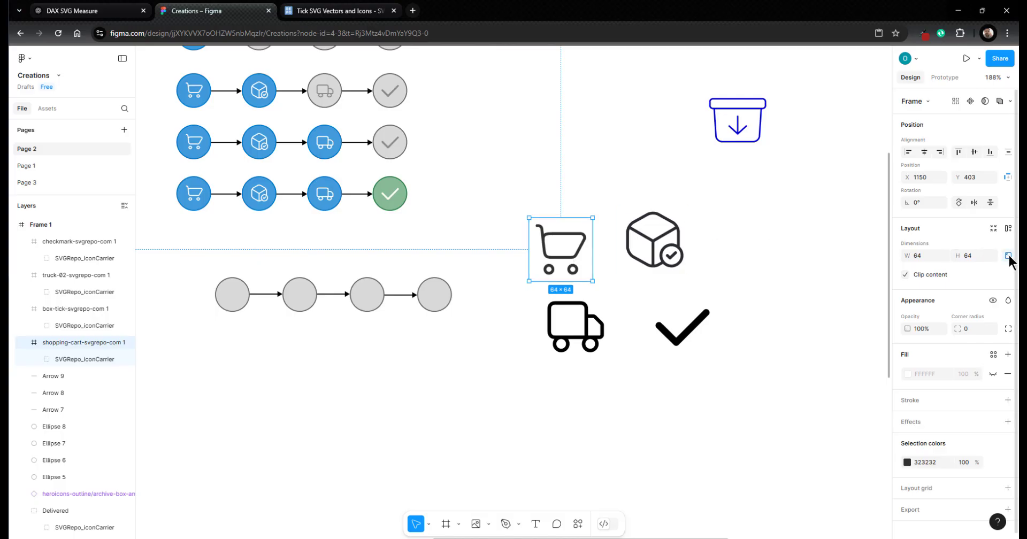
{"action": "left_click", "coordinate": [654, 241]}
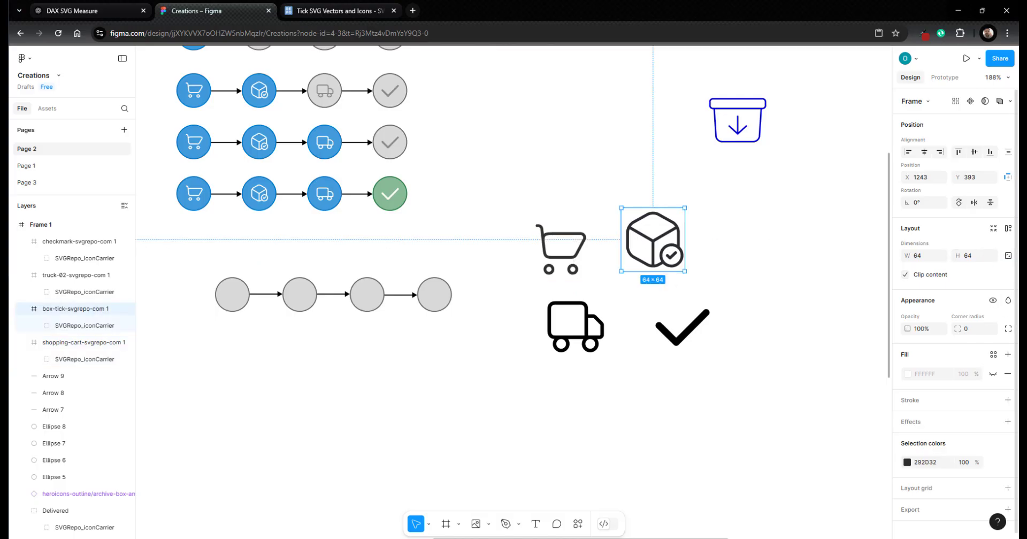
{"action": "left_click", "coordinate": [562, 340]}
{"action": "key", "text": "shift+Tab"}
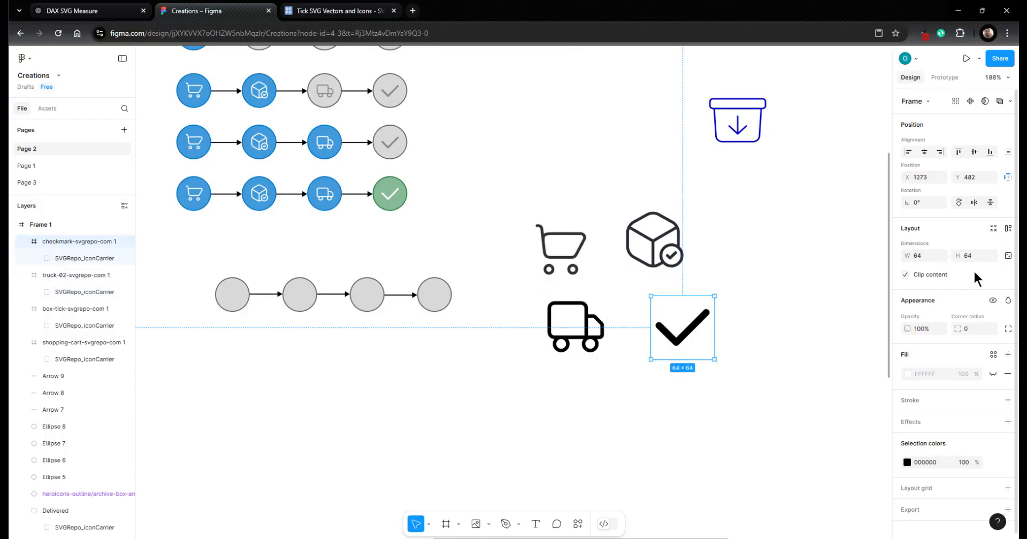
{"action": "left_click", "coordinate": [696, 436]}
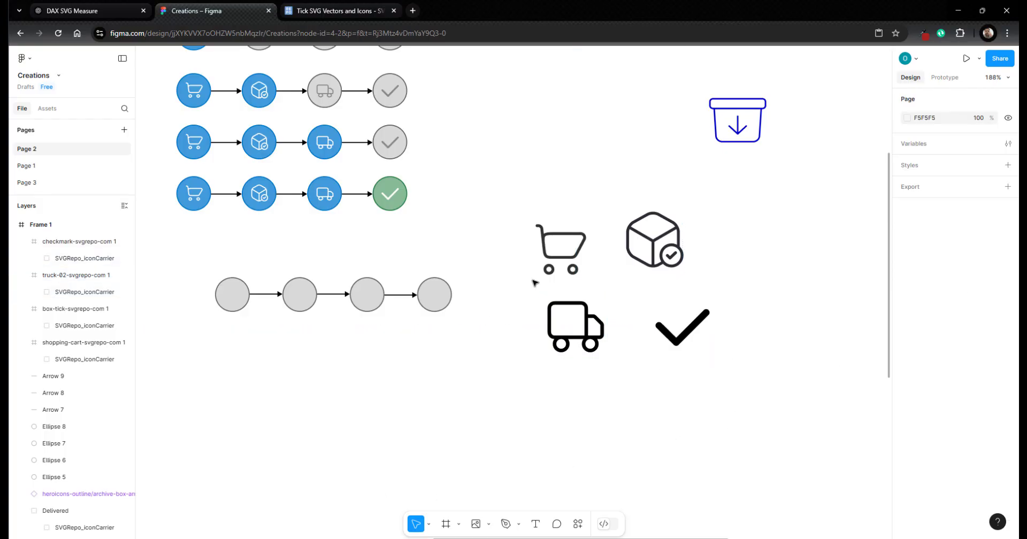
Step: Check the dimensions of the first circle in the grey four-circle row
{"action": "left_click", "coordinate": [562, 262]}
{"action": "double_click", "coordinate": [231, 294]}
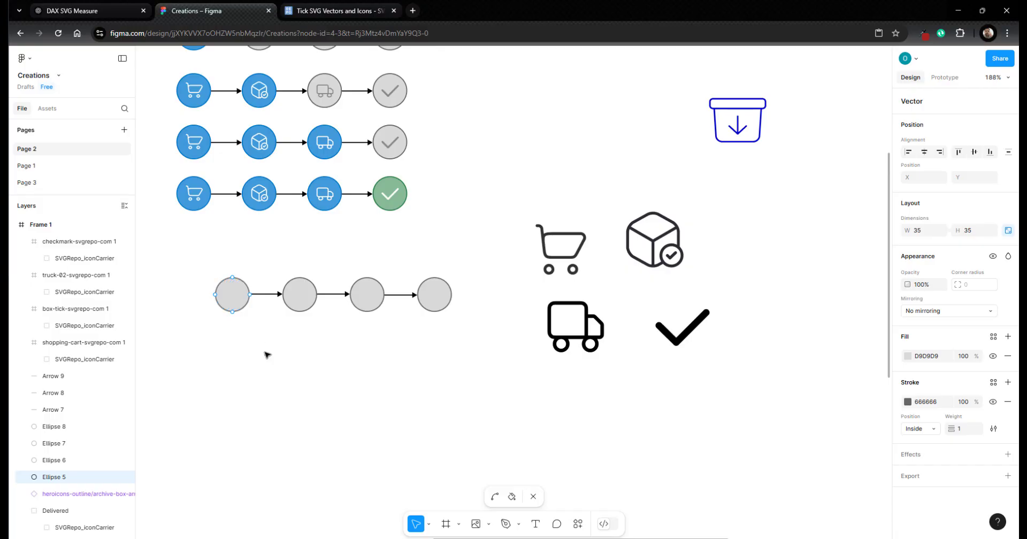
{"action": "left_click", "coordinate": [241, 300]}
{"action": "double_click", "coordinate": [266, 361]}
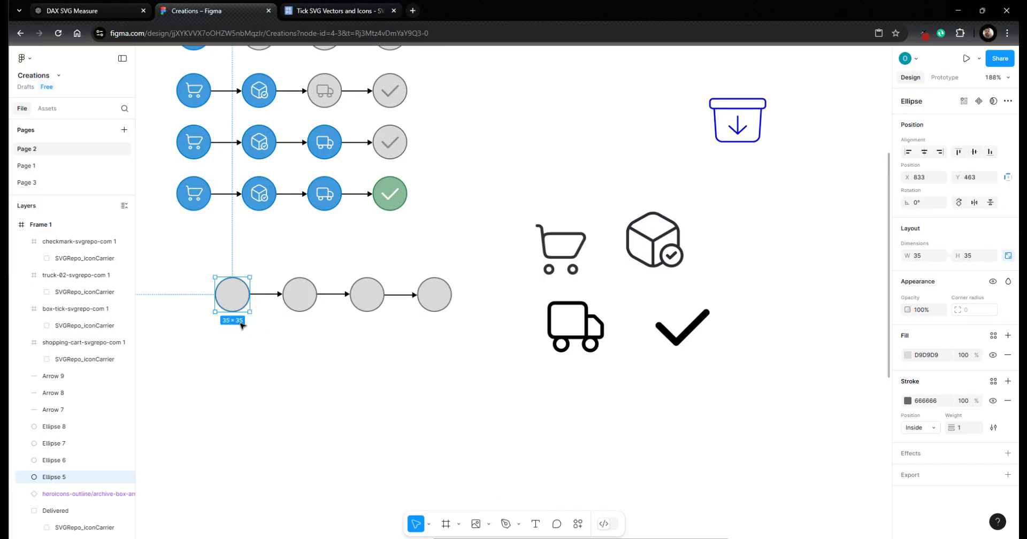
Step: Try sizing the shopping cart icon at a width of 16 and then 20 with its proportions locked
{"action": "left_click", "coordinate": [562, 251]}
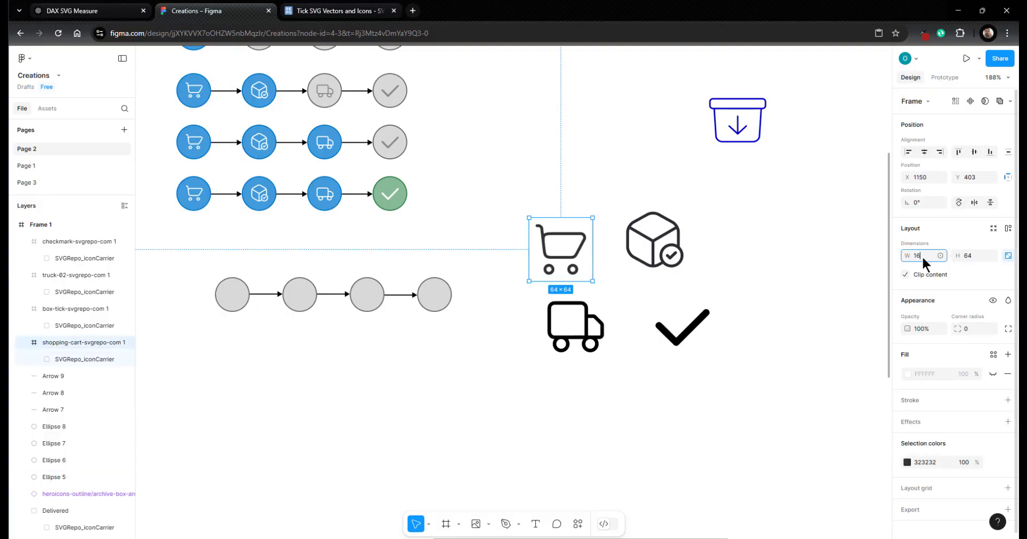
{"action": "left_click", "coordinate": [922, 255]}
{"action": "type", "text": "16"}
{"action": "key", "text": "Return"}
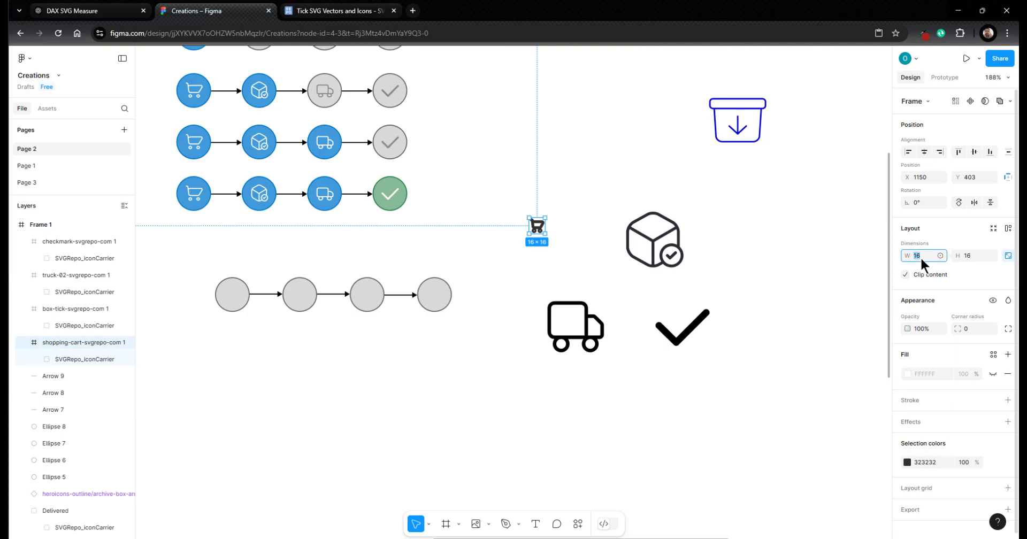
{"action": "type", "text": "20"}
{"action": "key", "text": "Return"}
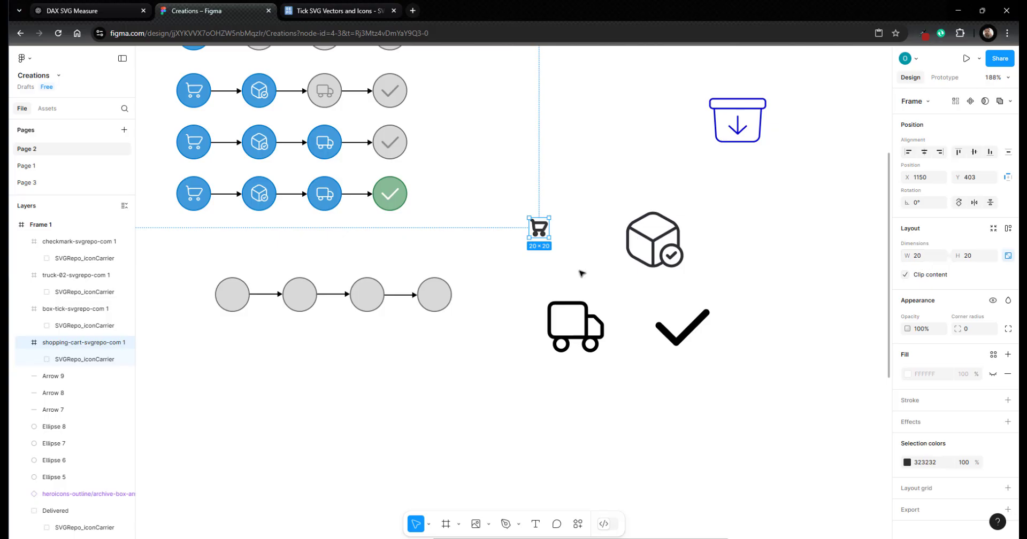
Step: Set the shopping cart icon's width to 22 with its proportions locked
{"action": "left_click", "coordinate": [914, 255]}
{"action": "type", "text": "22"}
{"action": "key", "text": "Return"}
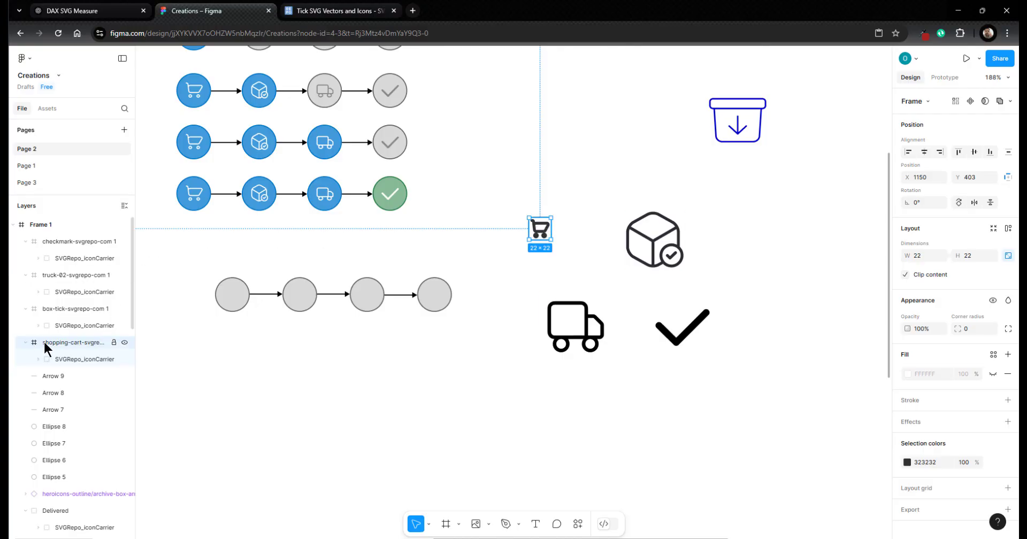
Step: Set the stroke weight of the group inside the shopping cart frame to 1.5
{"action": "left_click", "coordinate": [69, 360]}
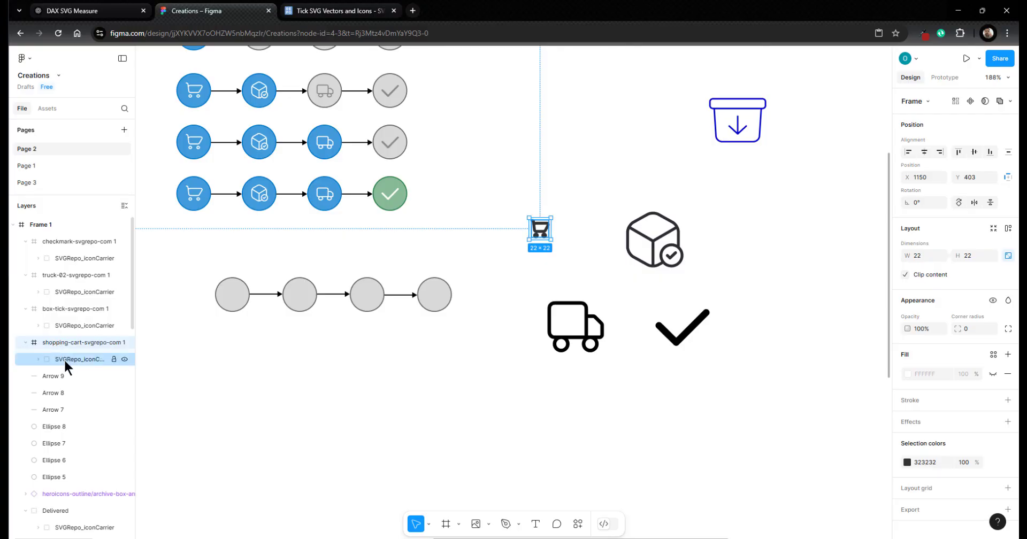
{"action": "left_click", "coordinate": [77, 360]}
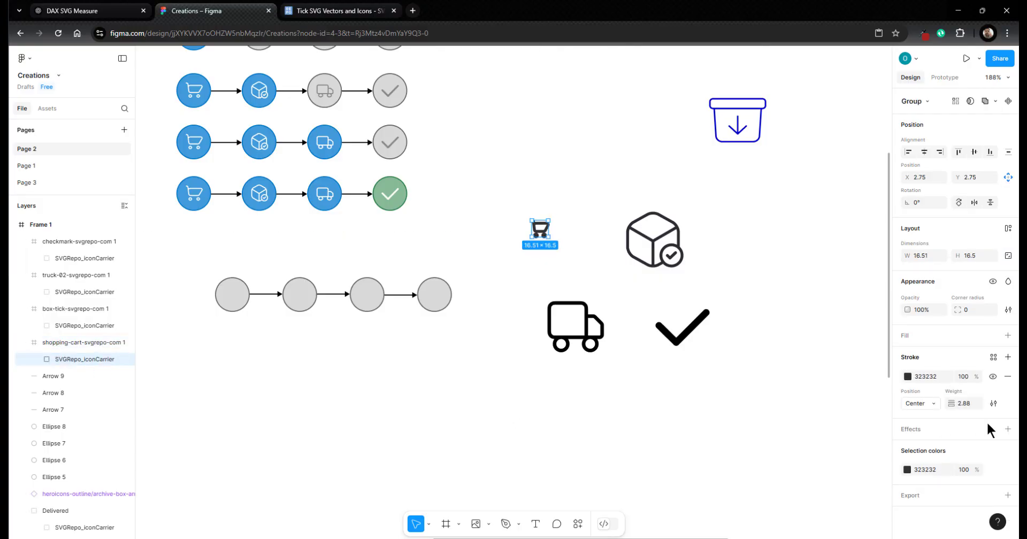
{"action": "left_click", "coordinate": [966, 404]}
{"action": "key", "text": "Return"}
{"action": "left_click", "coordinate": [963, 403]}
{"action": "type", "text": "1.5"}
{"action": "key", "text": "Return"}
Step: Move the shopping cart group onto the first grey circle and center the two on each other horizontally and vertically
{"action": "left_click_drag", "start_coordinate": [541, 229], "coordinate": [241, 296]}
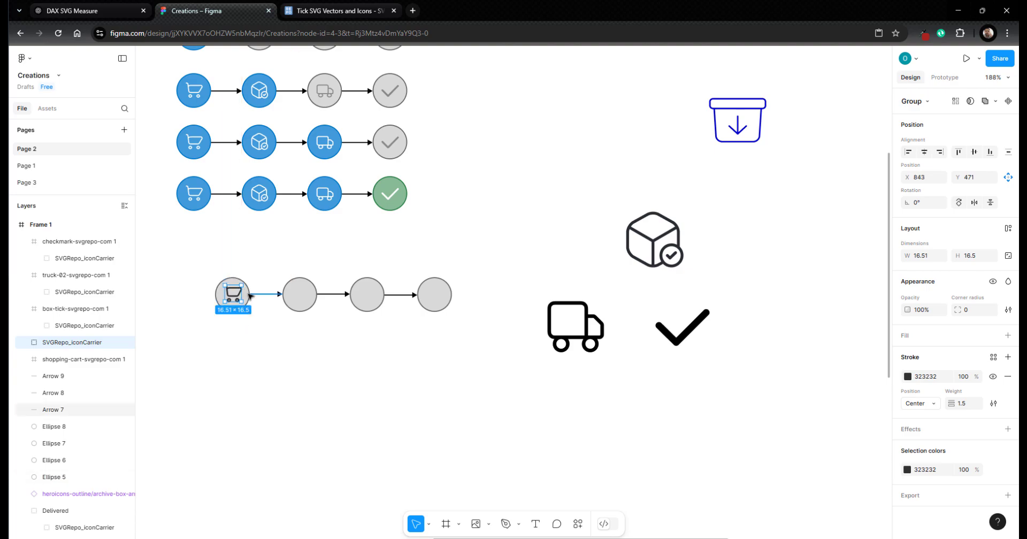
{"action": "left_click", "coordinate": [249, 295], "text": "shift"}
{"action": "left_click", "coordinate": [236, 306]}
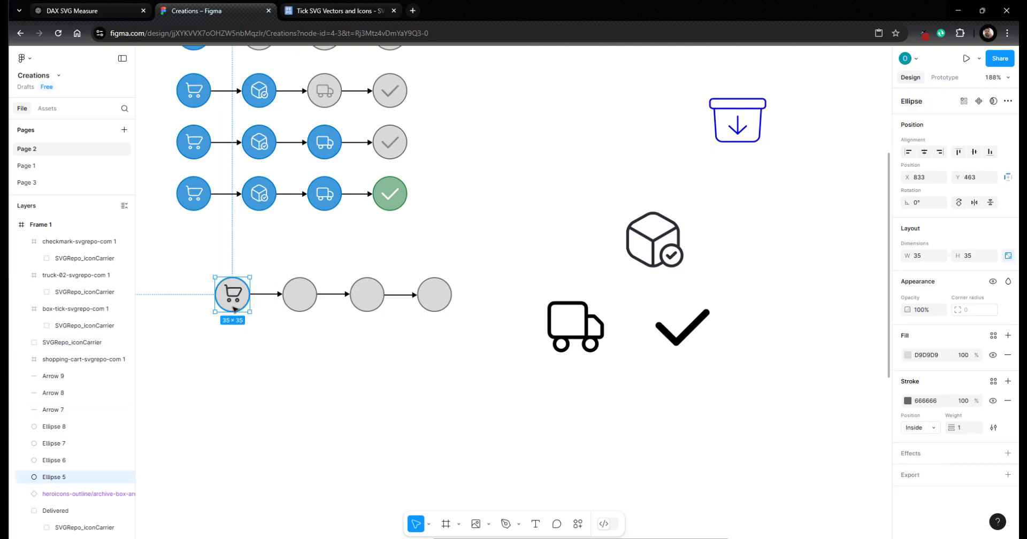
{"action": "left_click", "coordinate": [234, 295], "text": "shift"}
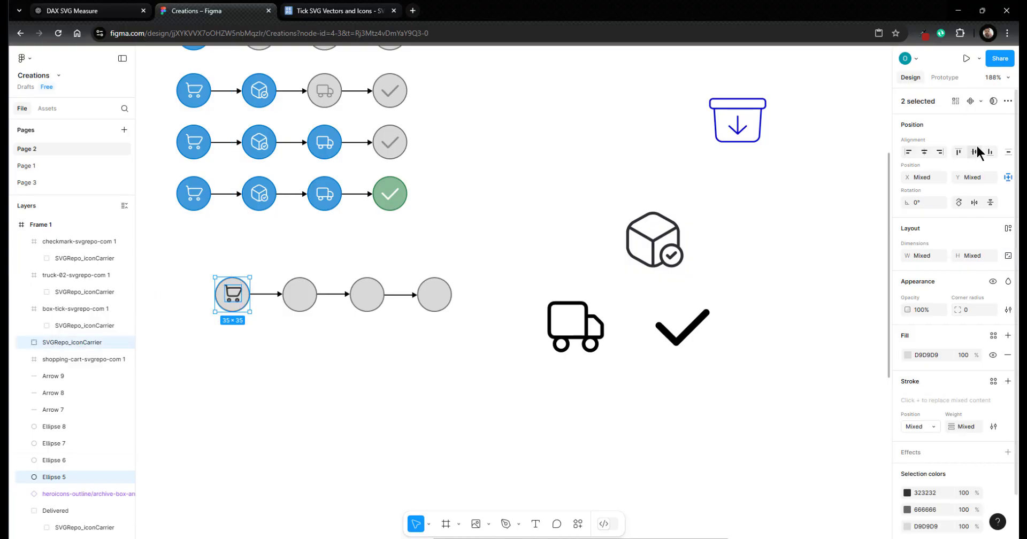
{"action": "left_click", "coordinate": [924, 153]}
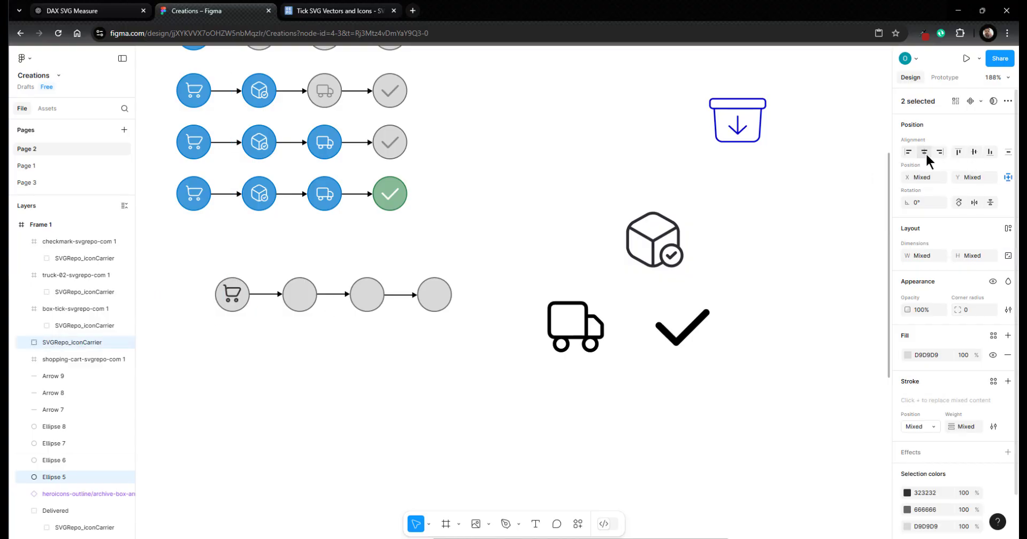
{"action": "left_click", "coordinate": [974, 153]}
{"action": "left_click", "coordinate": [285, 360]}
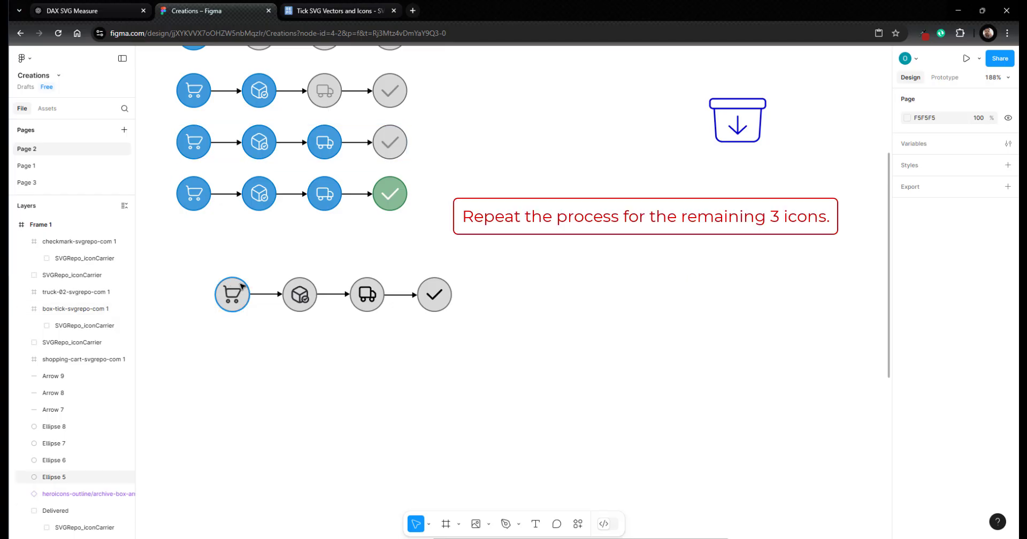
Step: Change the stroke colour of the cart, box and truck circles to blue 316AD4
{"action": "left_click", "coordinate": [225, 306]}
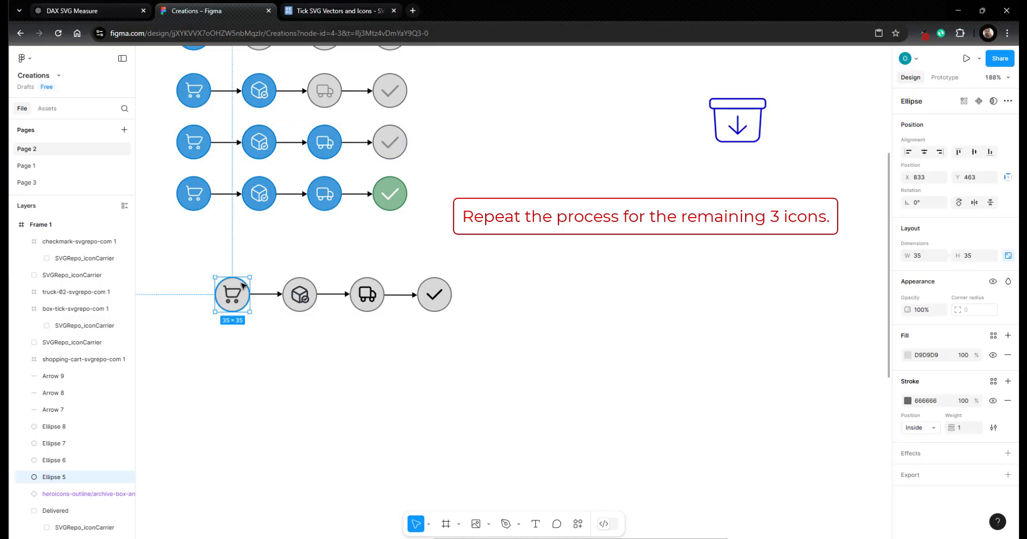
{"action": "left_click", "coordinate": [303, 291], "text": "shift"}
{"action": "left_click", "coordinate": [344, 356]}
{"action": "left_click", "coordinate": [240, 282]}
{"action": "left_click", "coordinate": [302, 284], "text": "shift"}
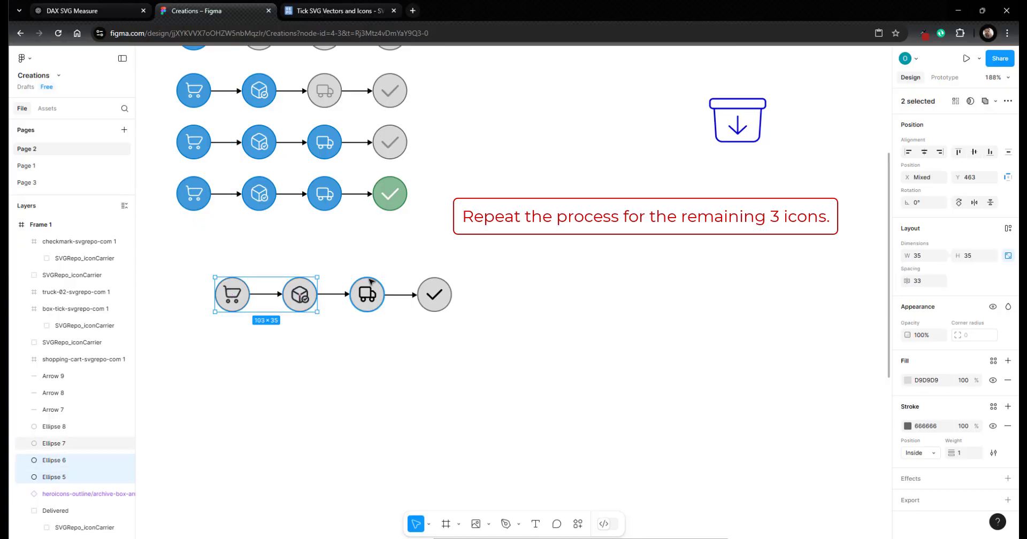
{"action": "left_click", "coordinate": [368, 282], "text": "shift"}
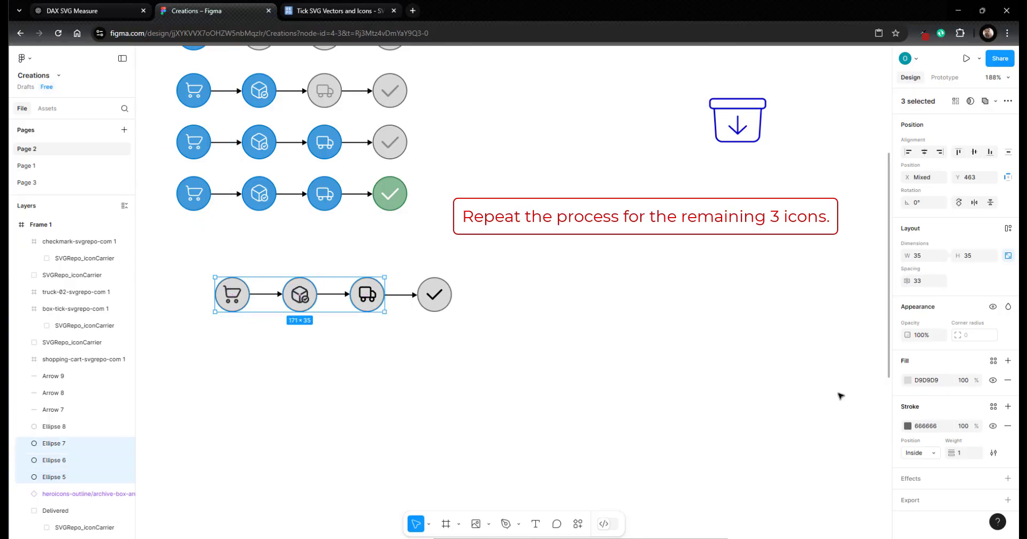
{"action": "left_click", "coordinate": [930, 428]}
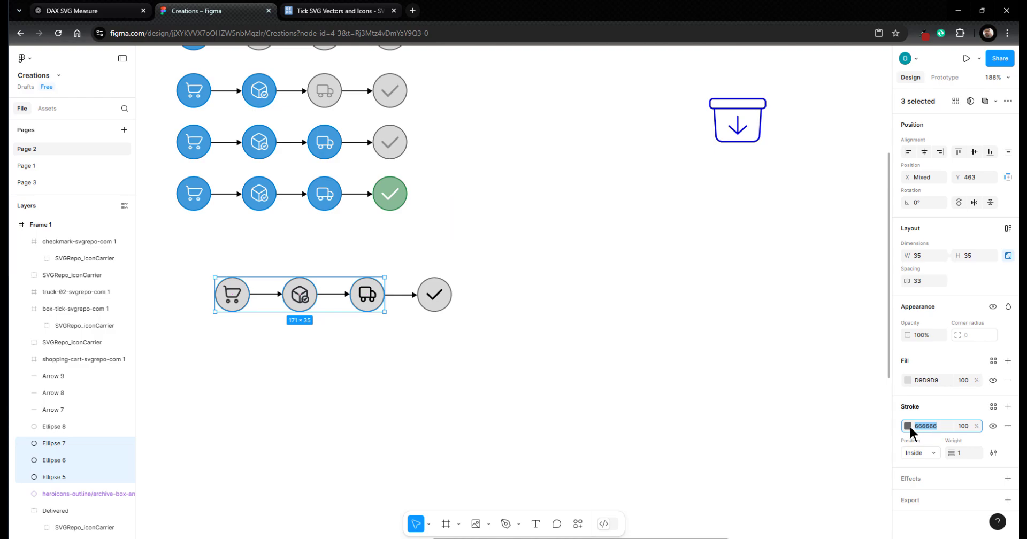
{"action": "left_click", "coordinate": [908, 426]}
{"action": "left_click", "coordinate": [858, 431]}
{"action": "mouse_move", "coordinate": [858, 431]}
{"action": "left_mouse_down"}
{"action": "mouse_move", "coordinate": [849, 432]}
{"action": "mouse_move", "coordinate": [866, 337]}
{"action": "mouse_move", "coordinate": [883, 341]}
{"action": "mouse_move", "coordinate": [859, 330]}
{"action": "left_mouse_up"}
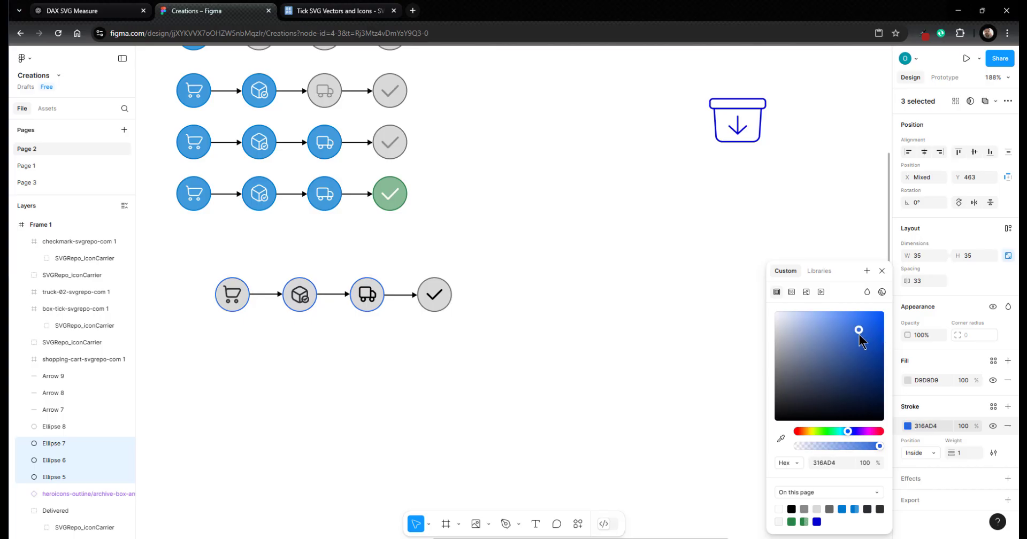
{"action": "left_click", "coordinate": [725, 331]}
Step: Fill the cart, box and truck circles with the same blue as their stroke, 316AD4
{"action": "left_click", "coordinate": [378, 308]}
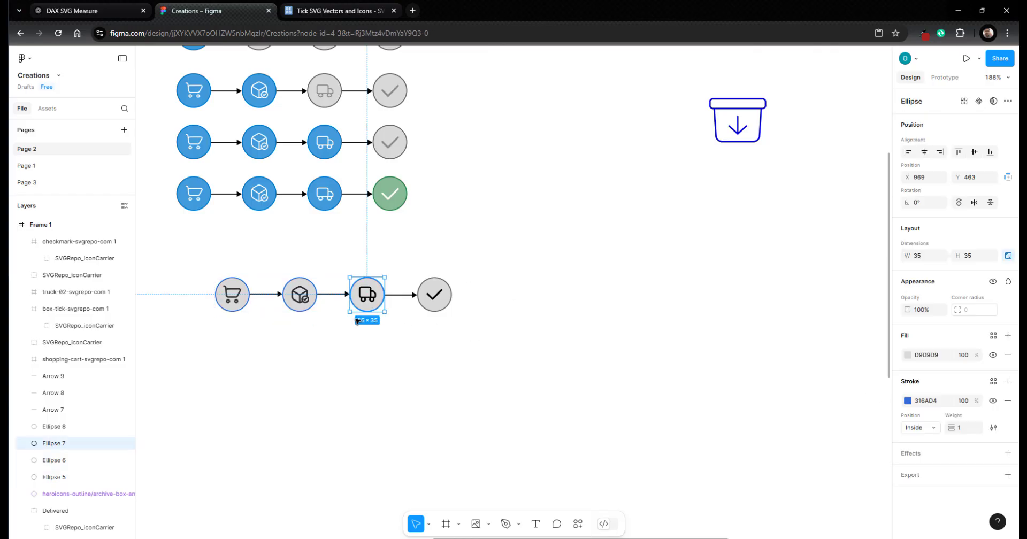
{"action": "left_click", "coordinate": [315, 305], "text": "shift"}
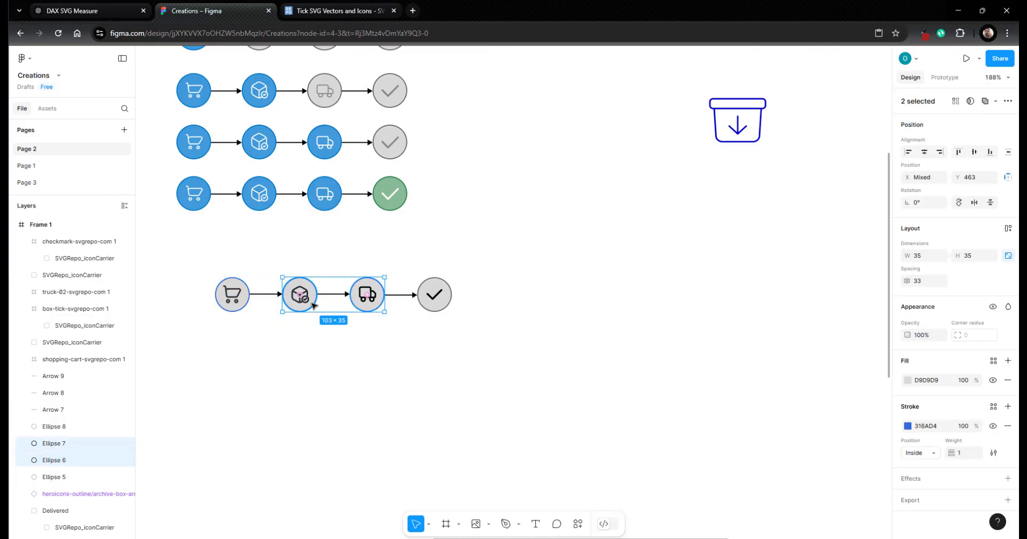
{"action": "left_click", "coordinate": [243, 304], "text": "shift"}
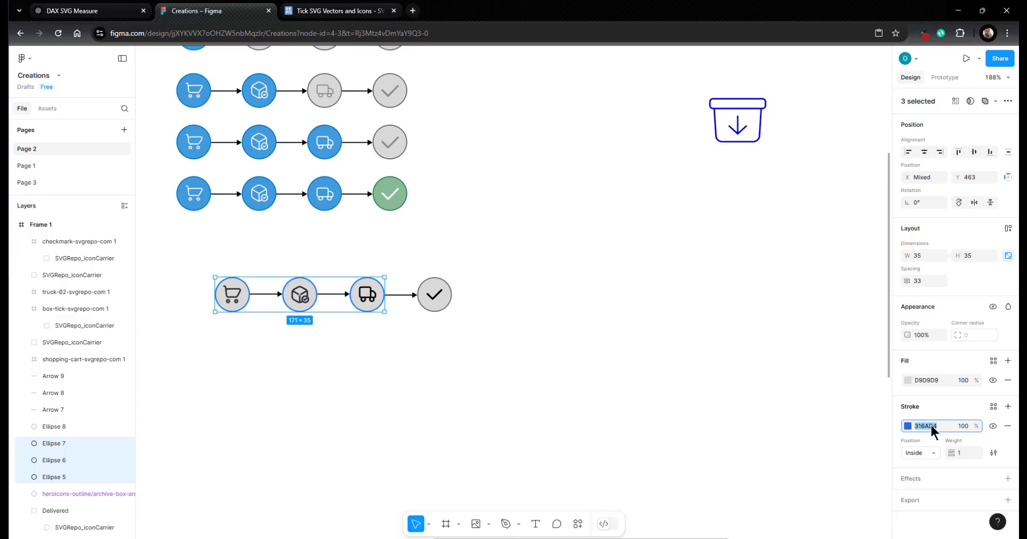
{"action": "left_click", "coordinate": [927, 380]}
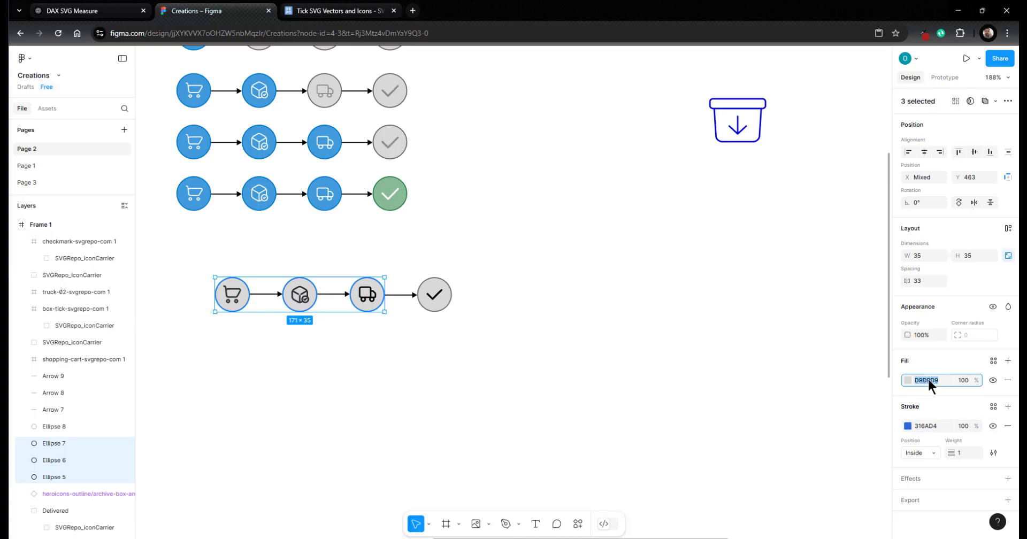
{"action": "type", "text": "316AD4"}
Step: Reduce the fill opacity of the three blue circles to 51%
{"action": "left_click", "coordinate": [964, 380]}
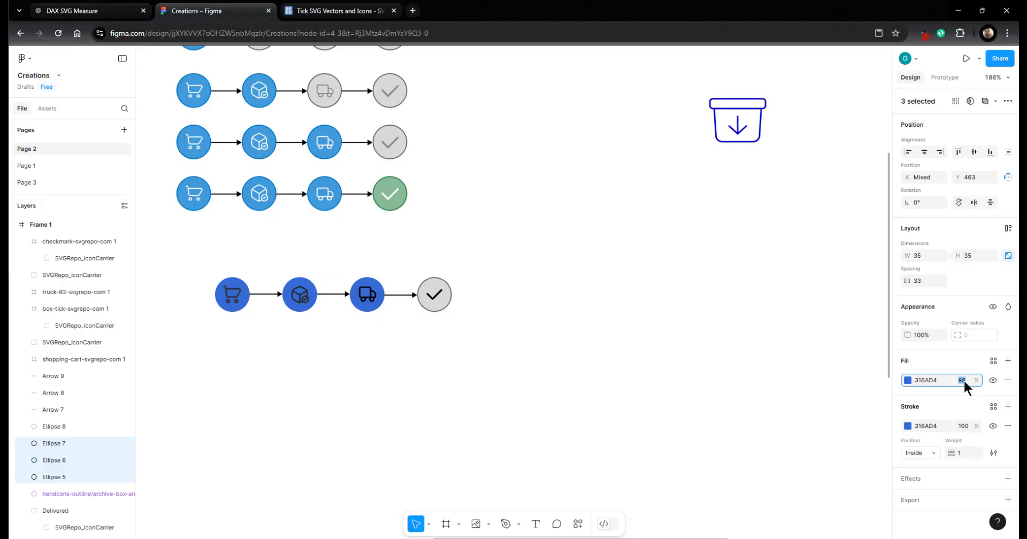
{"action": "key", "text": "Down"}
{"action": "key", "text": "Down"}
{"action": "key", "text": "Down"}
{"action": "key", "text": "Down"}
{"action": "key", "text": "Down"}
{"action": "key", "text": "Down"}
{"action": "key", "text": "Down"}
{"action": "key", "text": "Down"}
{"action": "key", "text": "Down"}
{"action": "key", "text": "Down"}
{"action": "key", "text": "Down"}
{"action": "key", "text": "Down"}
{"action": "key", "text": "Down"}
{"action": "key", "text": "Down"}
{"action": "key", "text": "Down"}
{"action": "key", "text": "Down"}
{"action": "key", "text": "Down"}
{"action": "key", "text": "Down"}
{"action": "key", "text": "Down"}
{"action": "key", "text": "Down"}
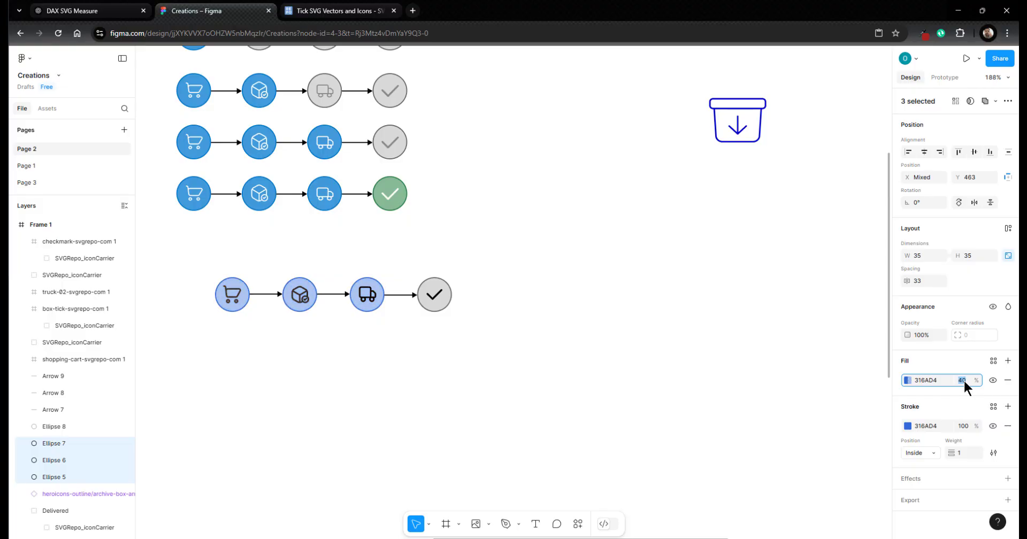
{"action": "key", "text": "Down"}
{"action": "key", "text": "Down"}
{"action": "key", "text": "Down"}
{"action": "key", "text": "Down"}
{"action": "key", "text": "Down"}
{"action": "key", "text": "Down"}
{"action": "key", "text": "Down"}
{"action": "key", "text": "Down"}
{"action": "key", "text": "Down"}
{"action": "key", "text": "Down"}
{"action": "key", "text": "Down"}
{"action": "key", "text": "Down"}
{"action": "key", "text": "Down"}
{"action": "key", "text": "Down"}
{"action": "key", "text": "Down"}
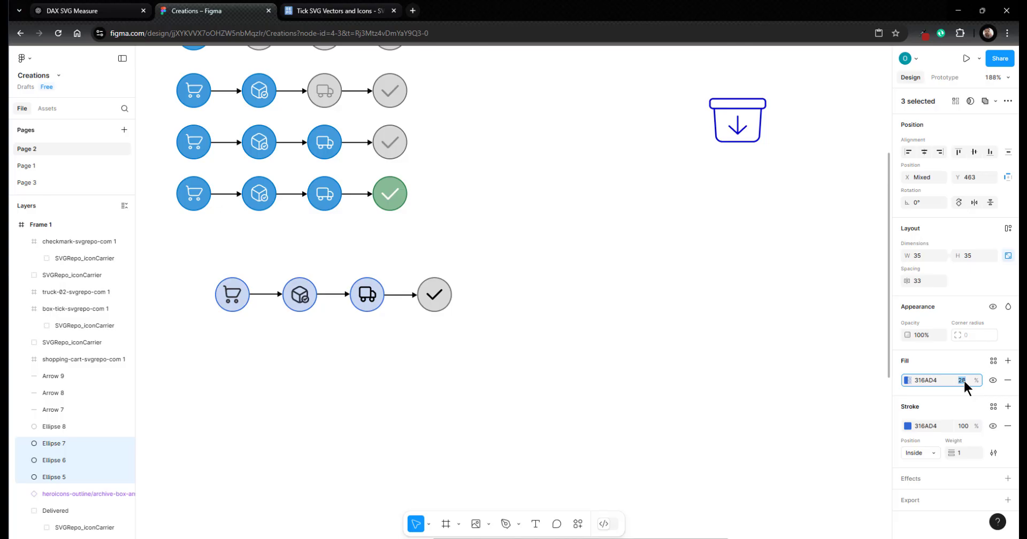
{"action": "key", "text": "Up"}
{"action": "key", "text": "Up"}
{"action": "key", "text": "Up"}
{"action": "key", "text": "Up"}
{"action": "key", "text": "Up"}
{"action": "key", "text": "Up"}
{"action": "key", "text": "Up"}
{"action": "key", "text": "Up"}
{"action": "key", "text": "Up"}
{"action": "key", "text": "Up"}
{"action": "key", "text": "Up"}
{"action": "key", "text": "Up"}
{"action": "key", "text": "Up"}
{"action": "key", "text": "Up"}
{"action": "key", "text": "Up"}
{"action": "key", "text": "Up"}
{"action": "key", "text": "Up"}
{"action": "key", "text": "Up"}
{"action": "key", "text": "Up"}
{"action": "key", "text": "Up"}
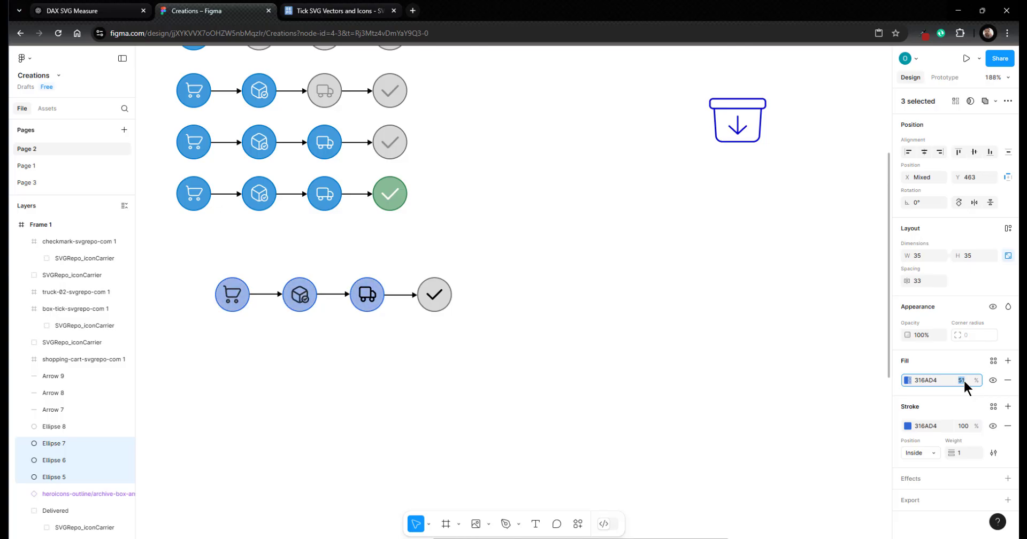
{"action": "left_click", "coordinate": [426, 402]}
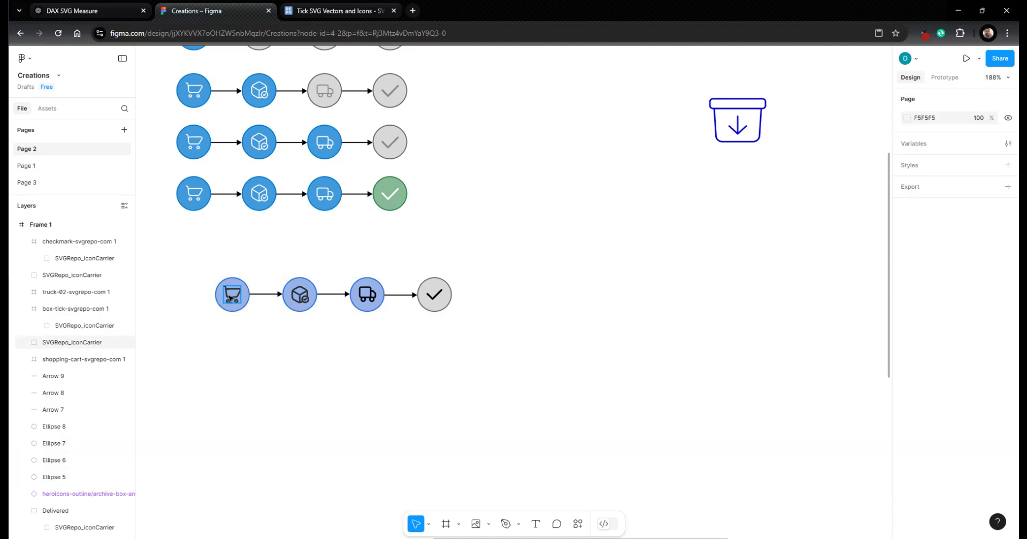
Step: Recolour the cart, box and truck icons in the new row to white, FFFFFF
{"action": "left_click", "coordinate": [231, 298]}
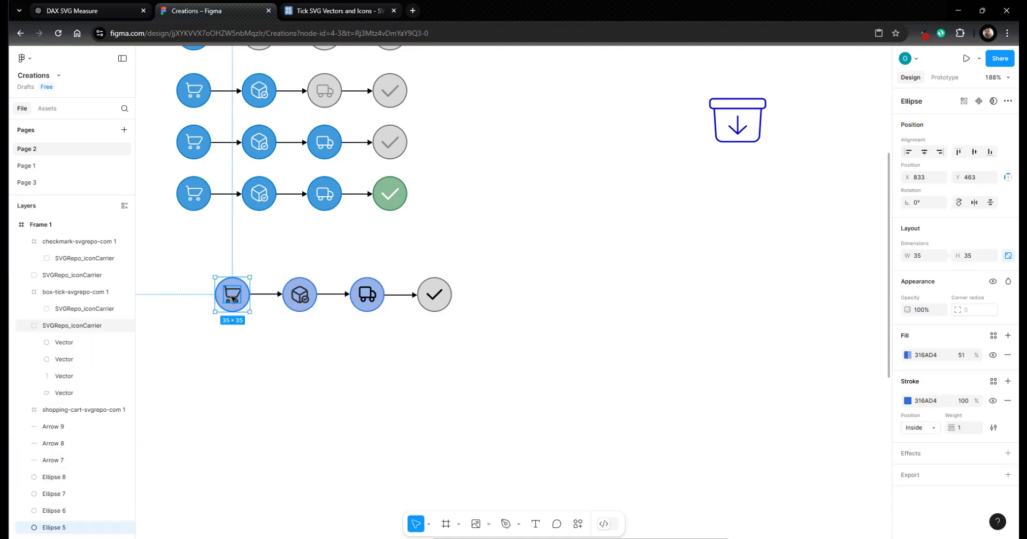
{"action": "left_click", "coordinate": [230, 298]}
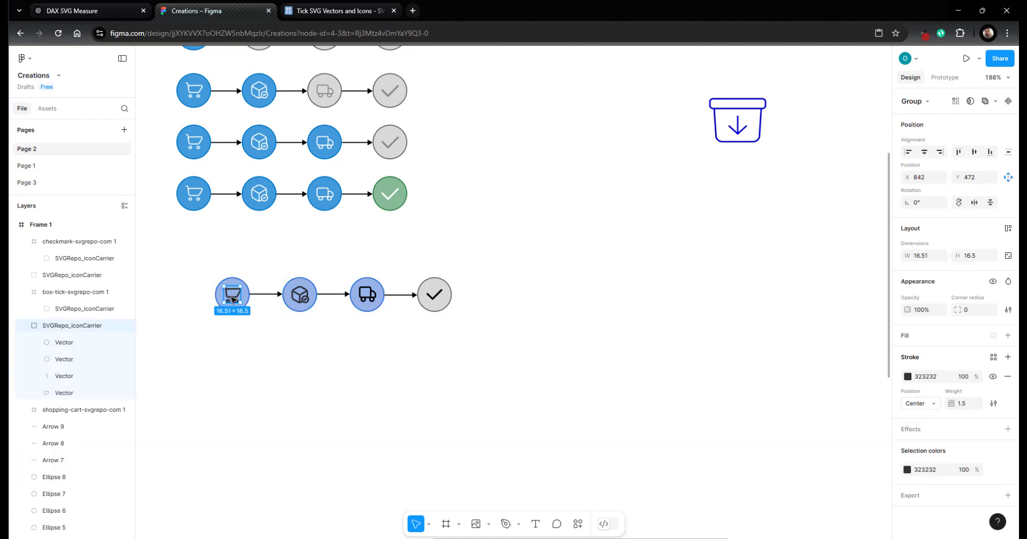
{"action": "left_click", "coordinate": [303, 298], "text": "shift"}
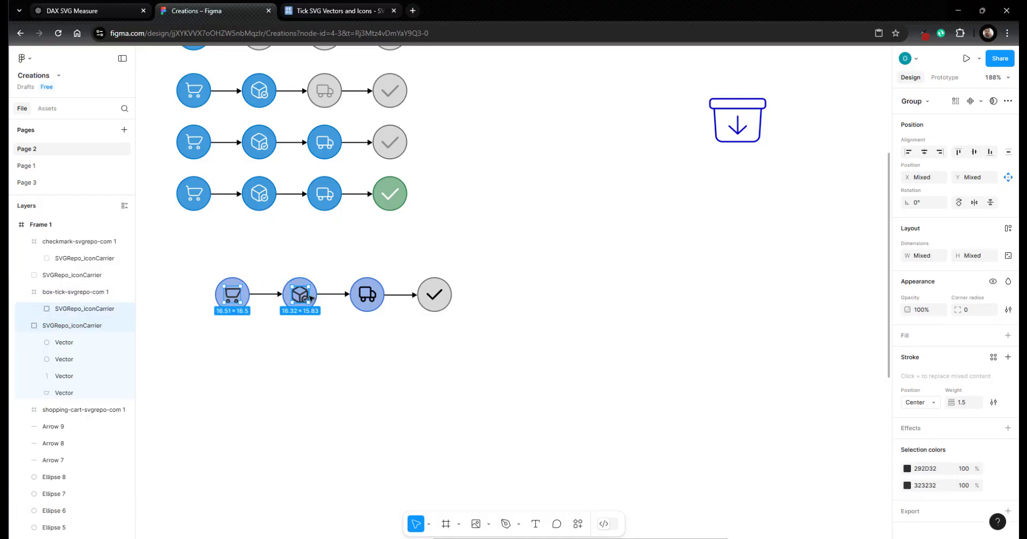
{"action": "left_click", "coordinate": [368, 295], "text": "shift"}
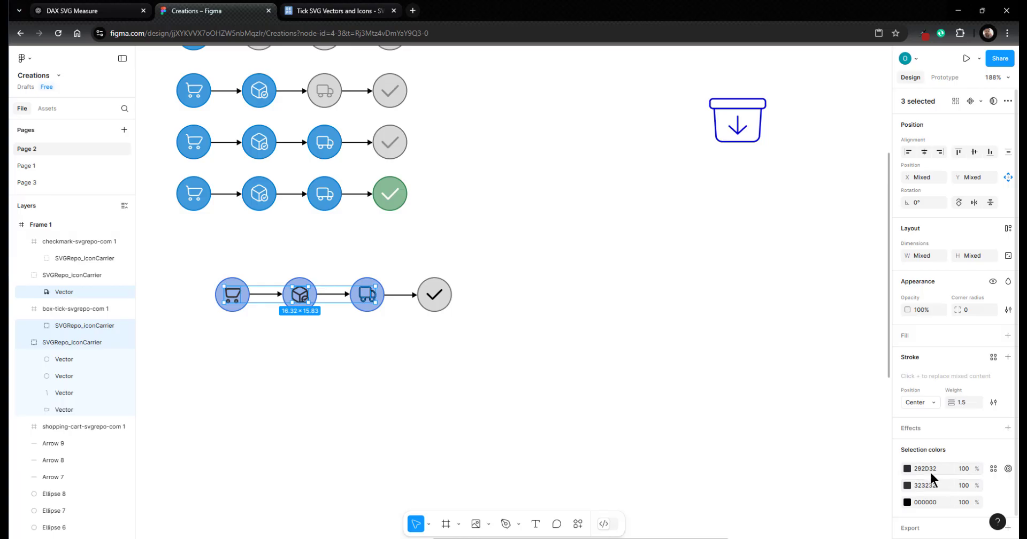
{"action": "scroll", "coordinate": [936, 506], "scroll_direction": "down", "scroll_amount": 1}
{"action": "left_click", "coordinate": [927, 444]}
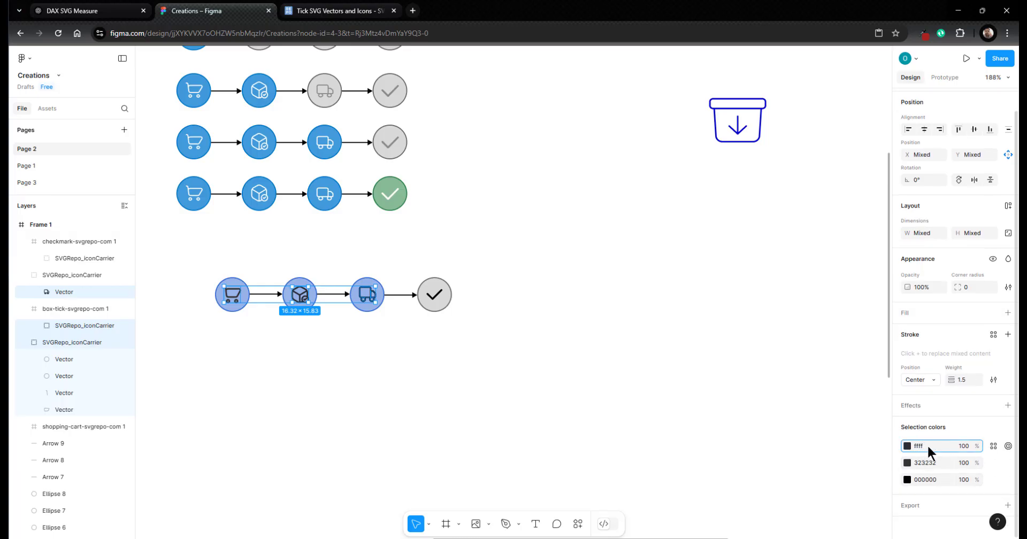
{"action": "type", "text": "ffff"}
{"action": "left_click", "coordinate": [927, 462]}
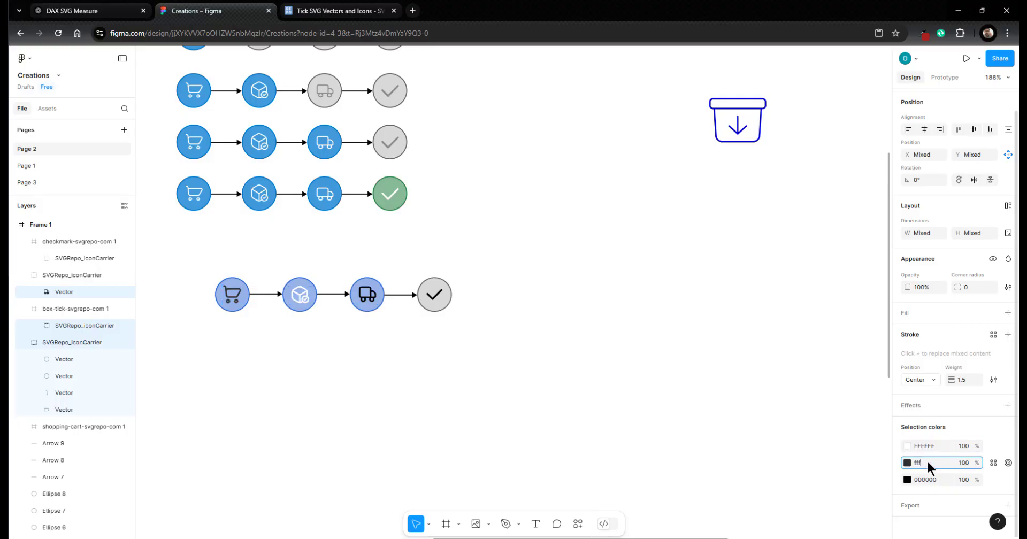
{"action": "left_click", "coordinate": [927, 477]}
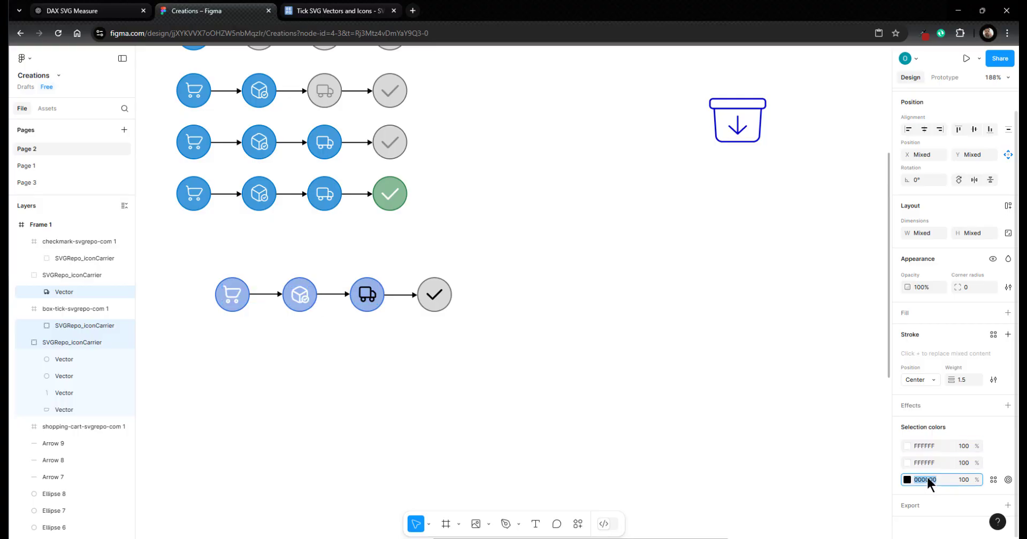
{"action": "left_click", "coordinate": [833, 462]}
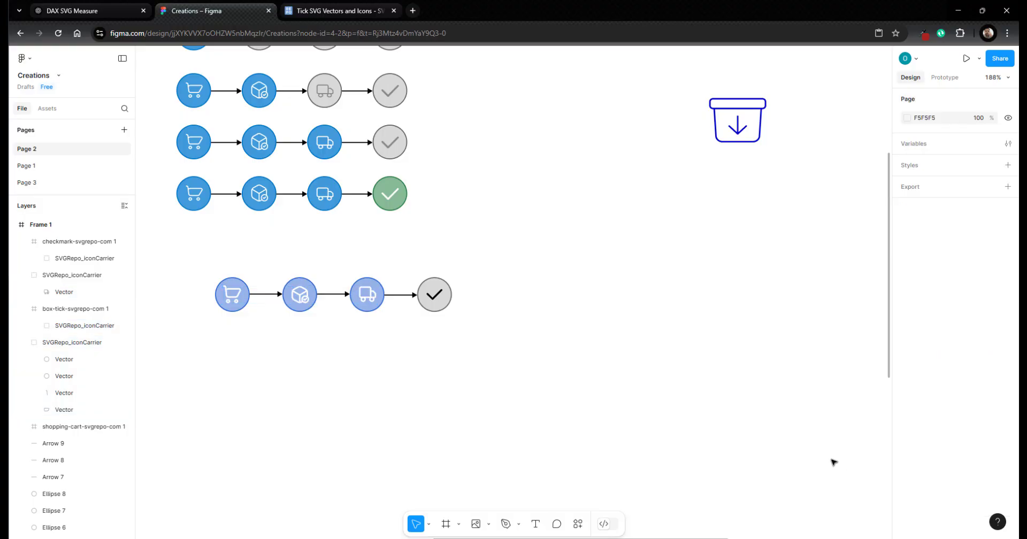
Step: Raise the fill opacity of the cart, box and truck circles to 80%
{"action": "left_click", "coordinate": [238, 290]}
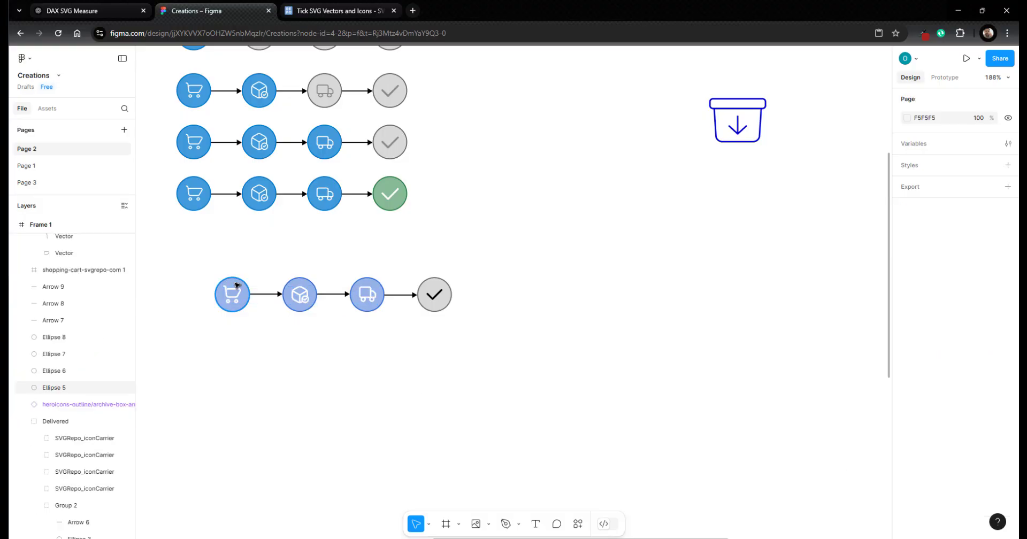
{"action": "left_click", "coordinate": [300, 291], "text": "shift"}
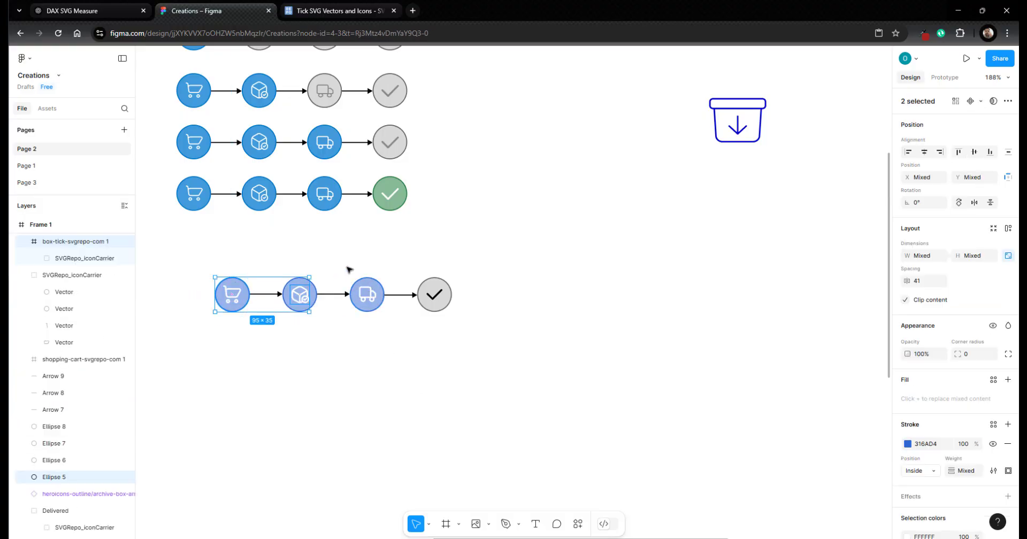
{"action": "left_click", "coordinate": [349, 267]}
{"action": "left_click", "coordinate": [373, 280]}
{"action": "left_click", "coordinate": [302, 281], "text": "shift"}
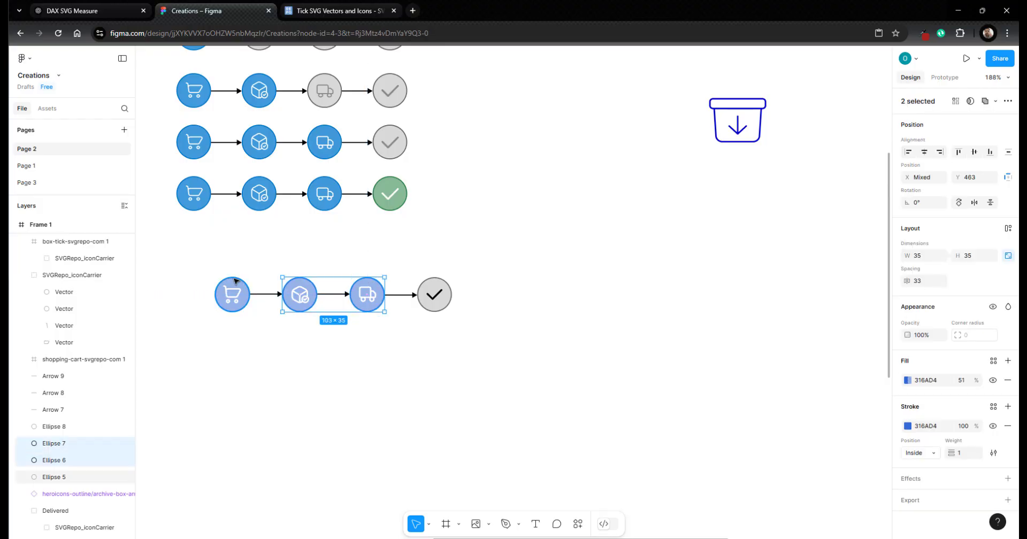
{"action": "left_click", "coordinate": [231, 283], "text": "shift"}
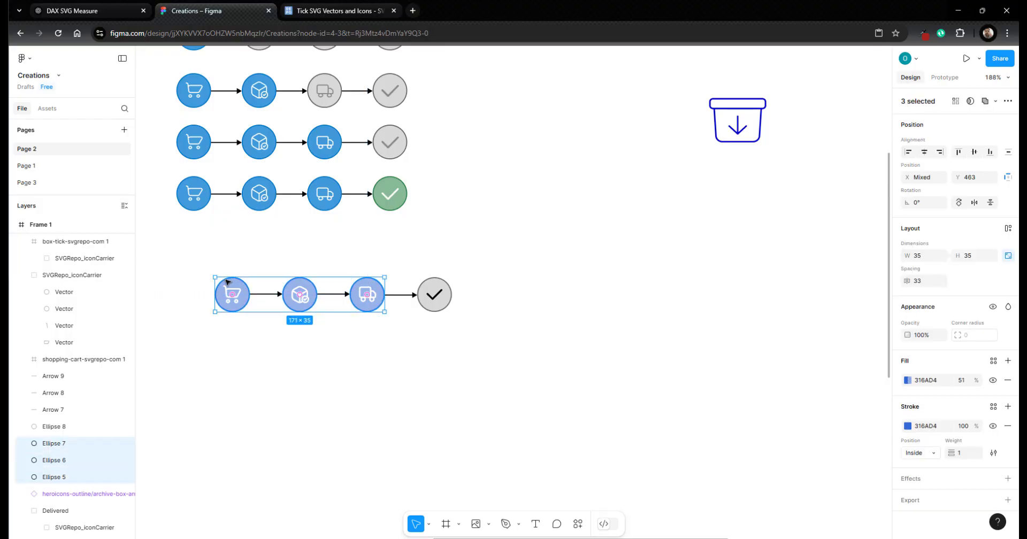
{"action": "left_click", "coordinate": [958, 380]}
{"action": "key", "text": "Return"}
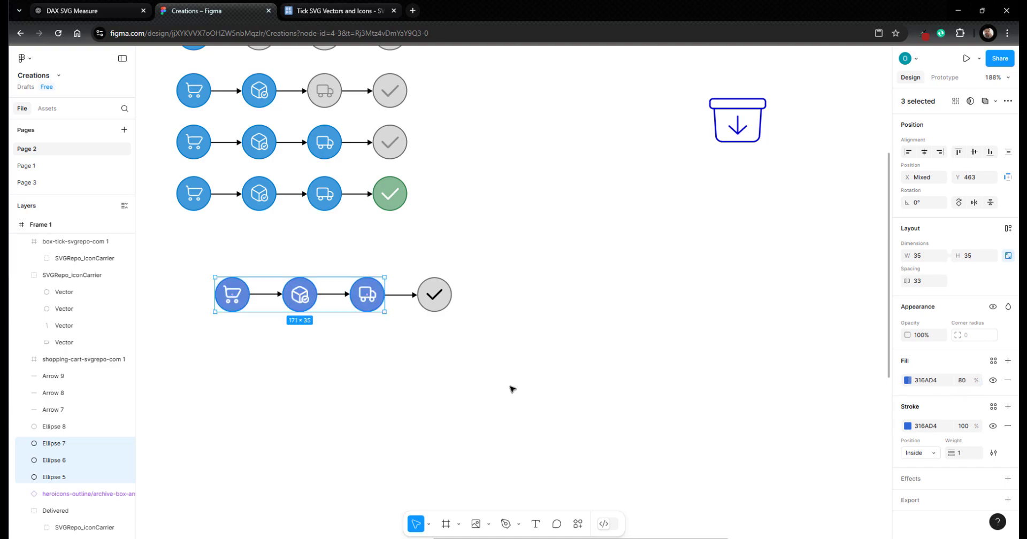
{"action": "left_click", "coordinate": [430, 327]}
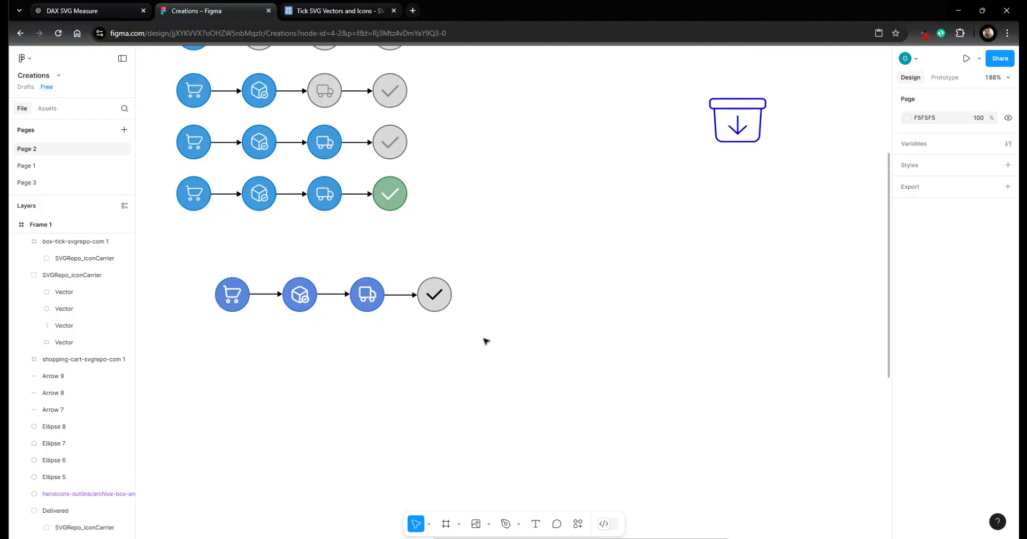
{"action": "left_click_drag", "start_coordinate": [178, 264], "coordinate": [493, 326]}
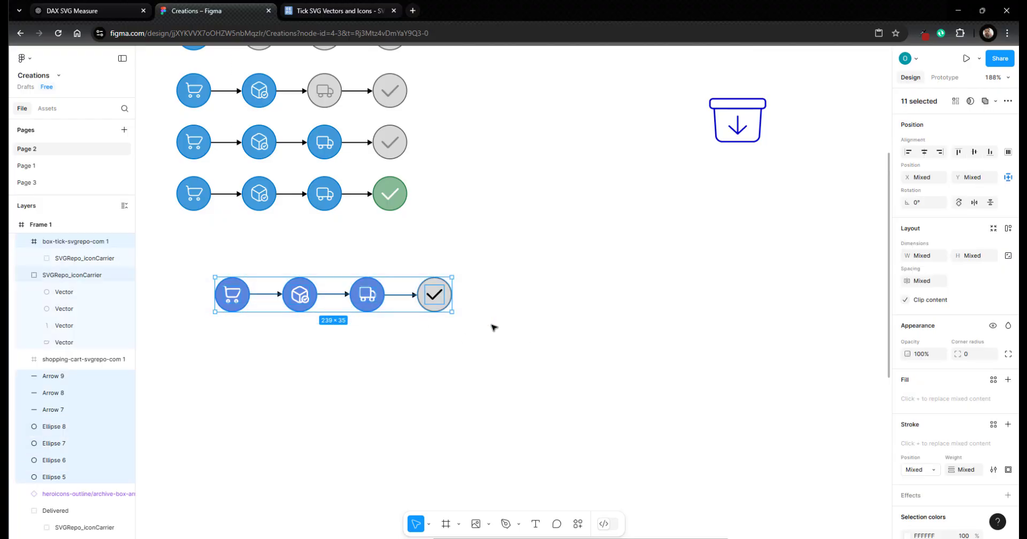
{"action": "left_click", "coordinate": [493, 326]}
{"action": "left_click_drag", "start_coordinate": [386, 296], "coordinate": [202, 274]}
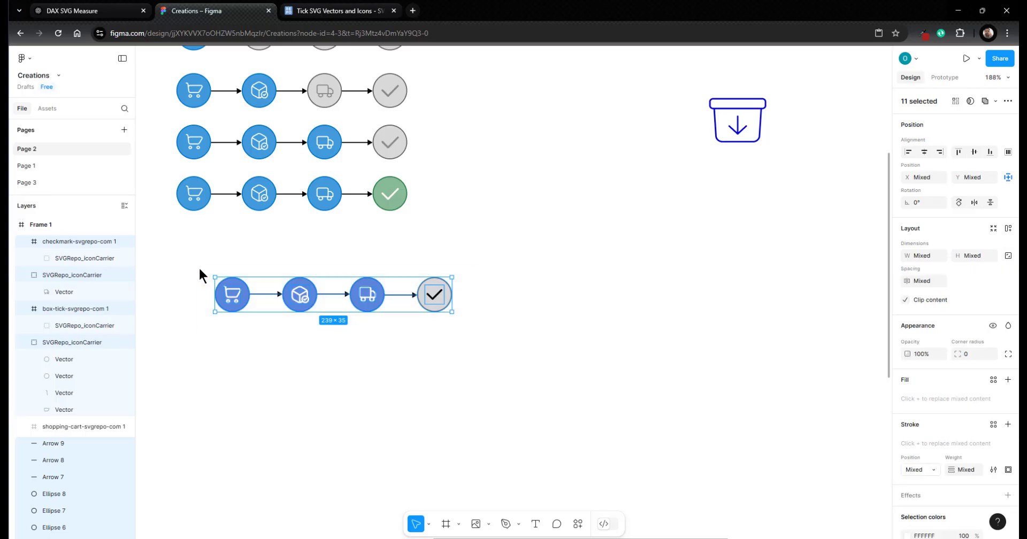
{"action": "left_click", "coordinate": [159, 279]}
Step: Move the checkmark's SVGRepo_iconCarrier group out of its checkmark-svgrepo-com frame and delete the emptied frame
{"action": "left_click", "coordinate": [65, 242]}
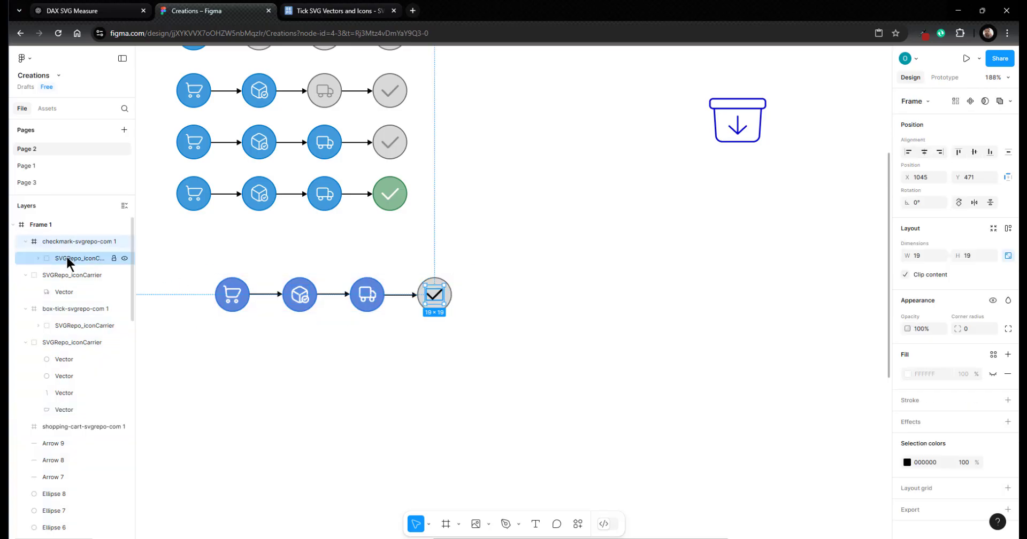
{"action": "left_click_drag", "start_coordinate": [66, 255], "coordinate": [54, 234]}
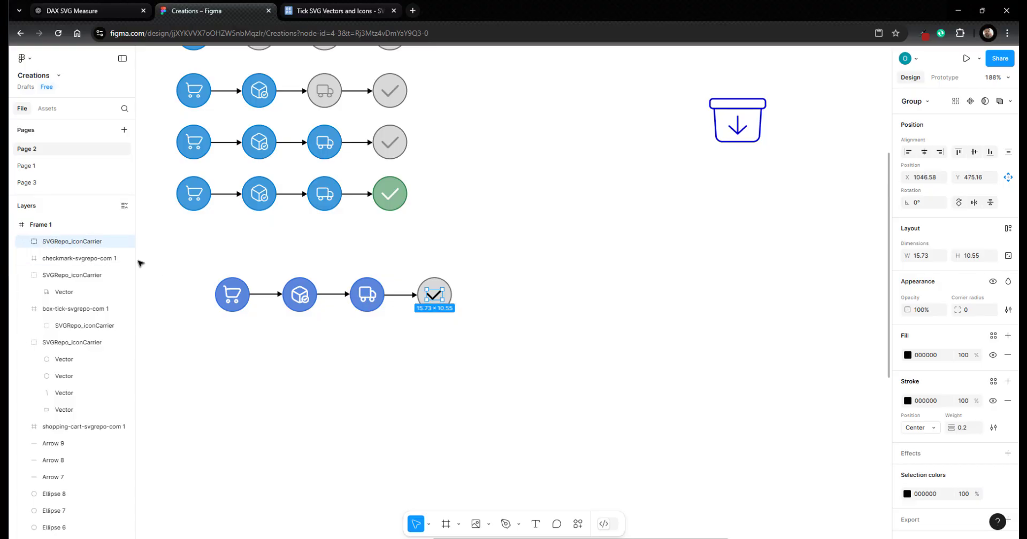
{"action": "left_click", "coordinate": [72, 258]}
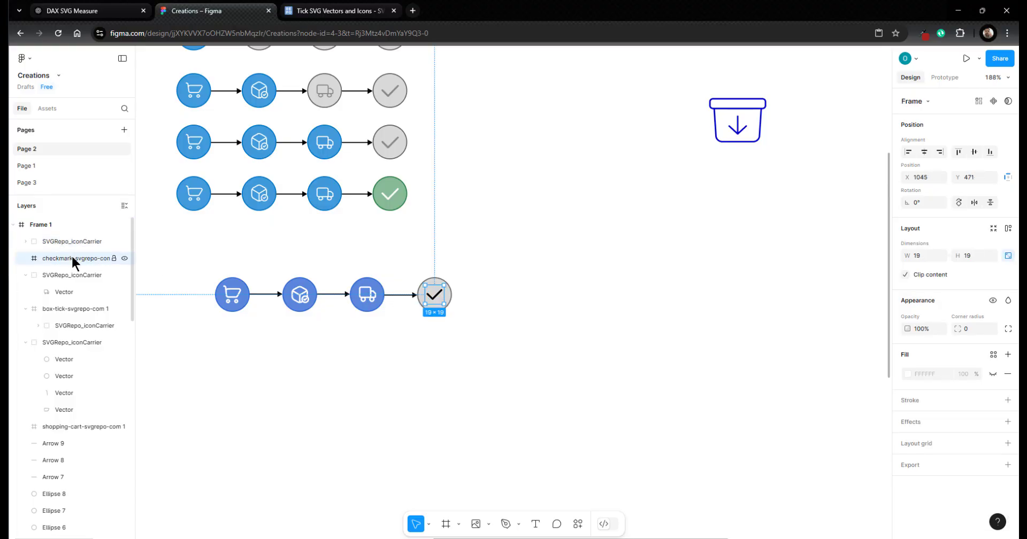
{"action": "key", "text": "Delete"}
Step: Move the box icon's SVGRepo_iconCarrier group out of the box-tick-svgrepo-com frame and delete the emptied frame
{"action": "left_click", "coordinate": [66, 275]}
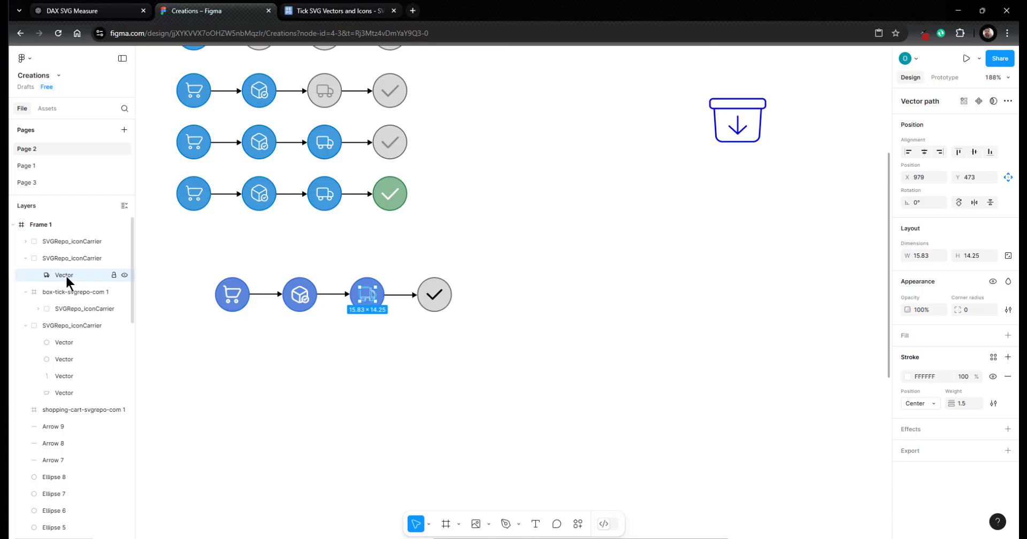
{"action": "left_click", "coordinate": [26, 259]}
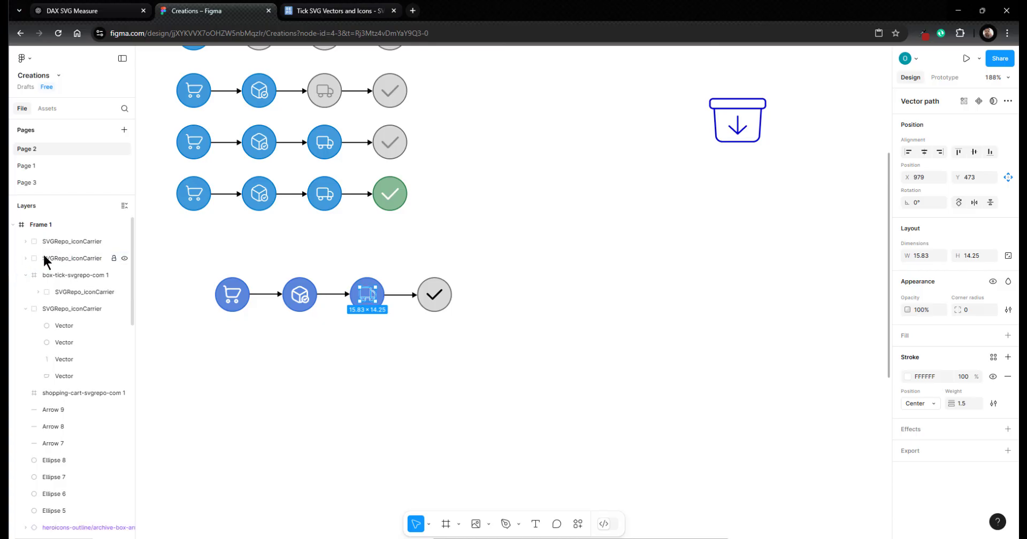
{"action": "left_click", "coordinate": [65, 278]}
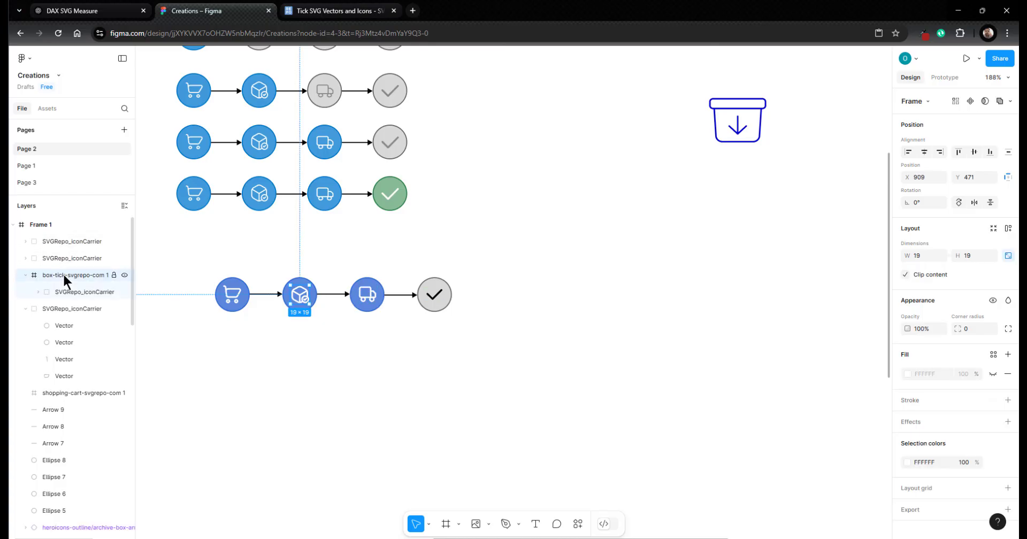
{"action": "left_click_drag", "start_coordinate": [72, 289], "coordinate": [54, 269]}
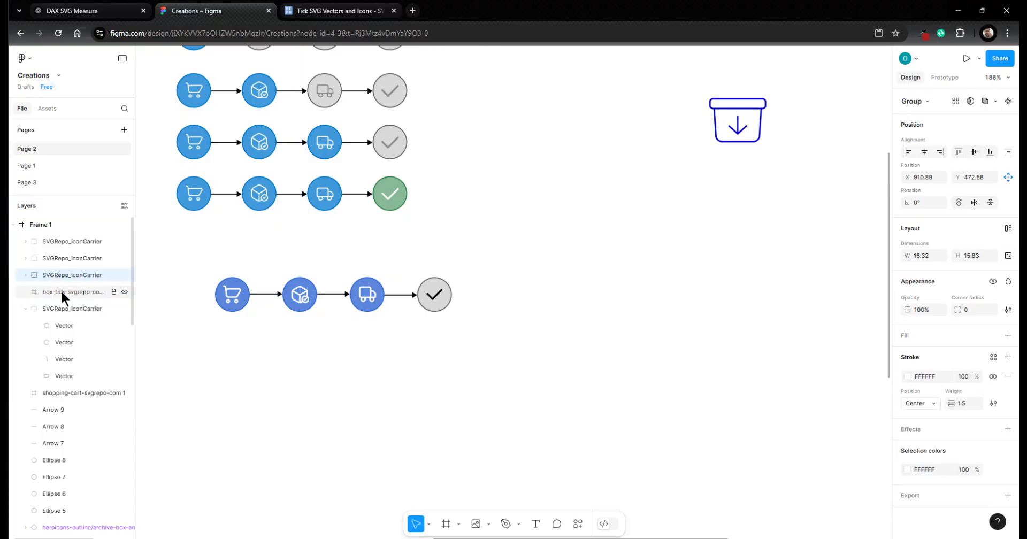
{"action": "left_click", "coordinate": [61, 292]}
{"action": "key", "text": "Delete"}
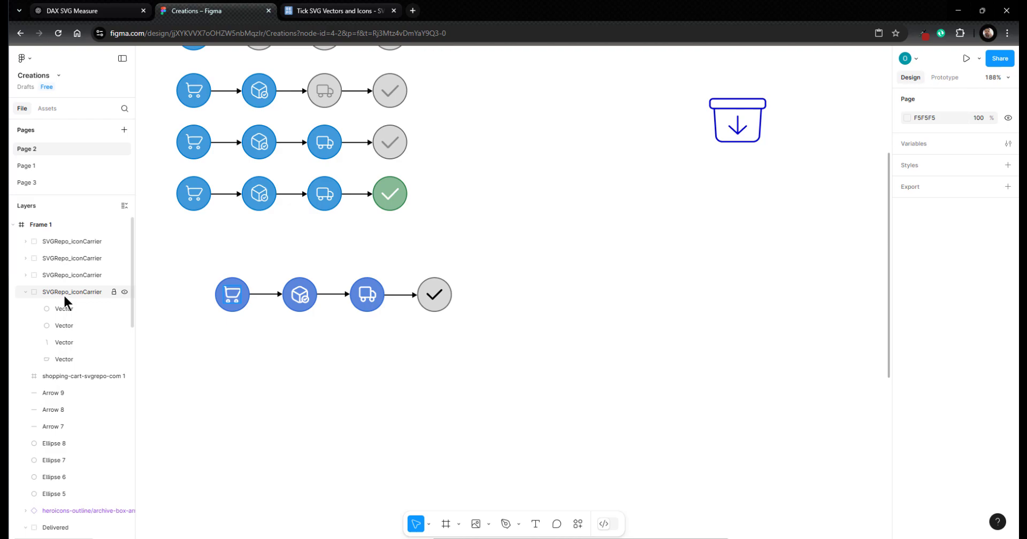
Step: Collapse the cart icon's layer group and delete the leftover empty shopping-cart-svgrepo-com frame from the canvas
{"action": "left_click", "coordinate": [25, 292]}
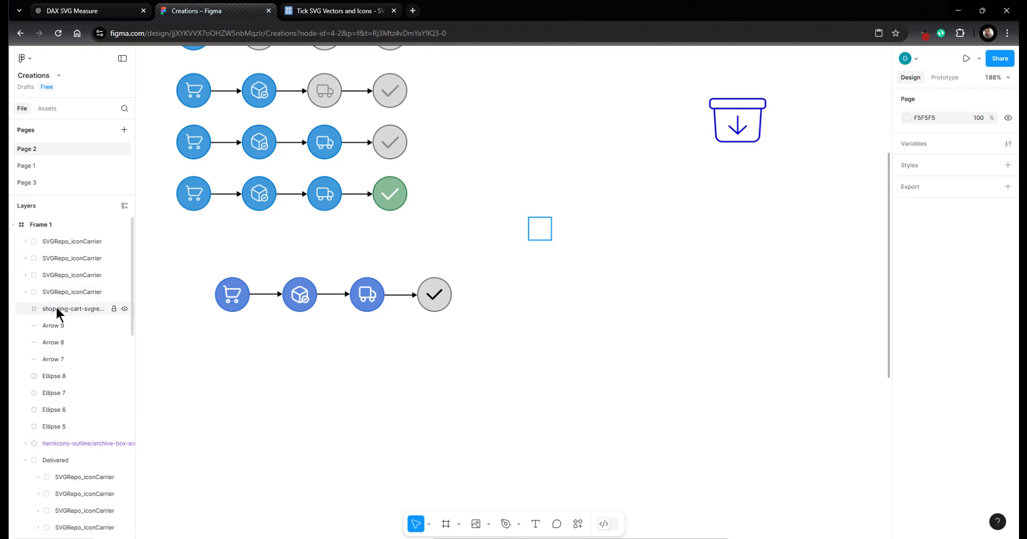
{"action": "left_click", "coordinate": [544, 232]}
{"action": "key", "text": "Delete"}
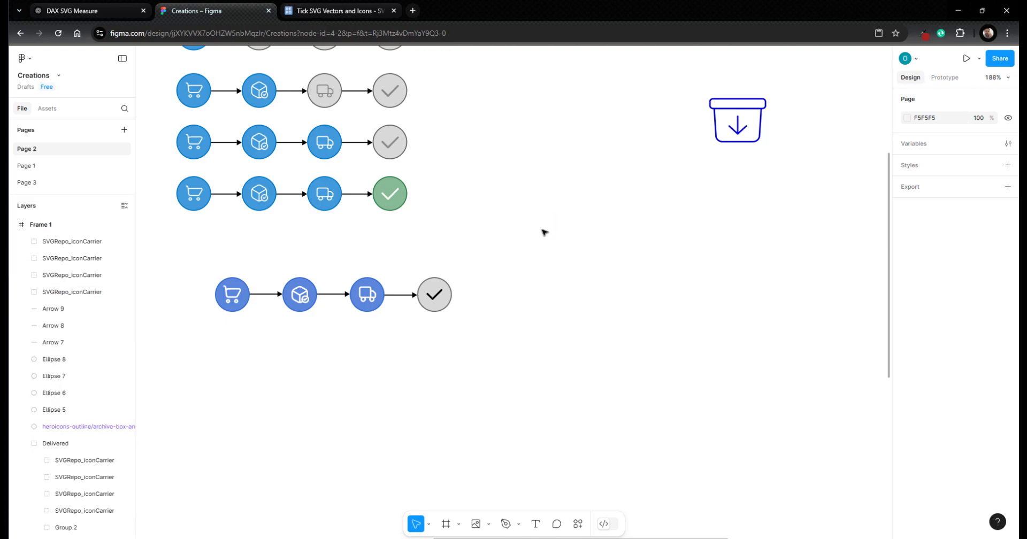
Step: Check the arrow and circle layers of the new row and group all its icons, circles and arrows together
{"action": "left_click", "coordinate": [57, 309]}
{"action": "left_click", "coordinate": [58, 326]}
{"action": "left_click", "coordinate": [58, 339]}
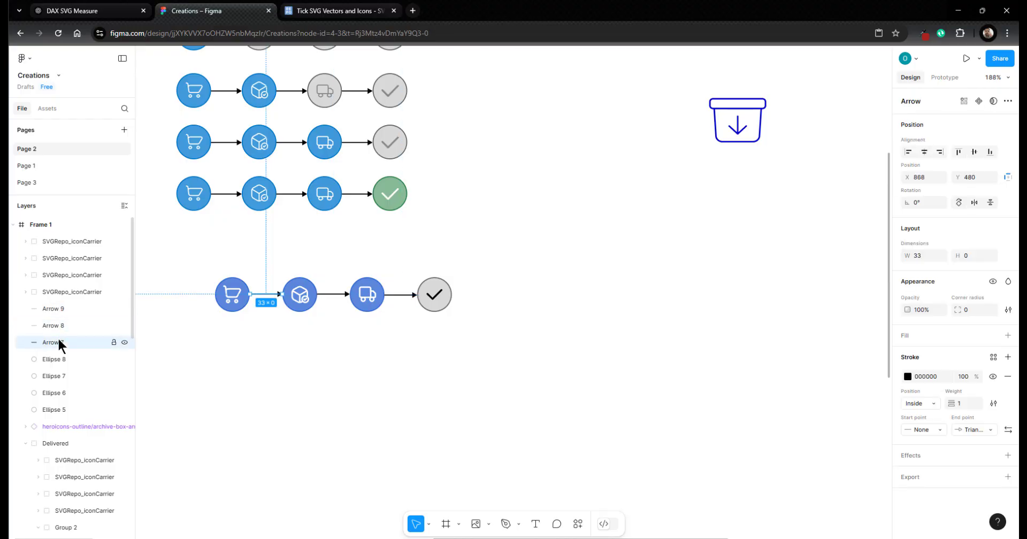
{"action": "left_click", "coordinate": [58, 358]}
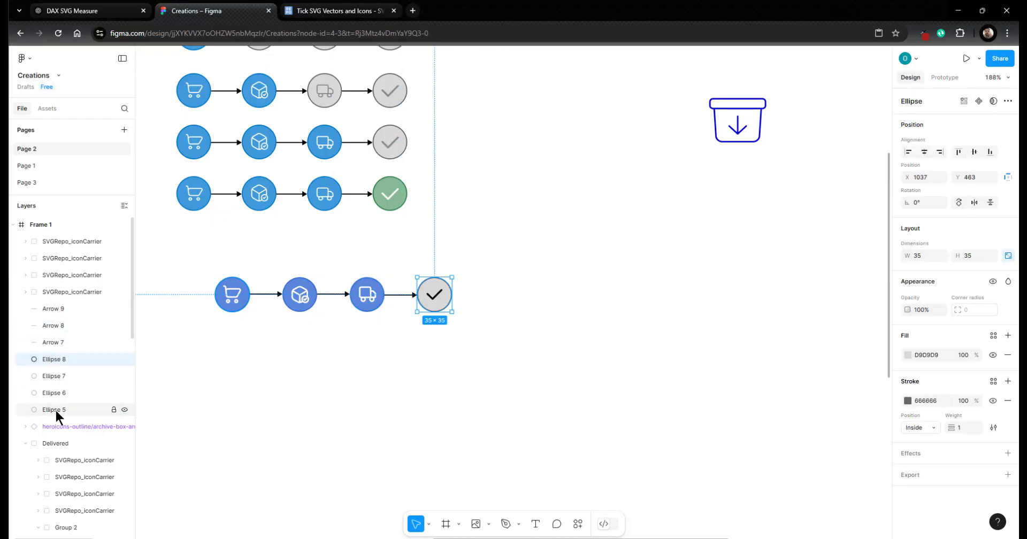
{"action": "left_click_drag", "start_coordinate": [191, 262], "coordinate": [501, 336]}
{"action": "right_click", "coordinate": [436, 292]}
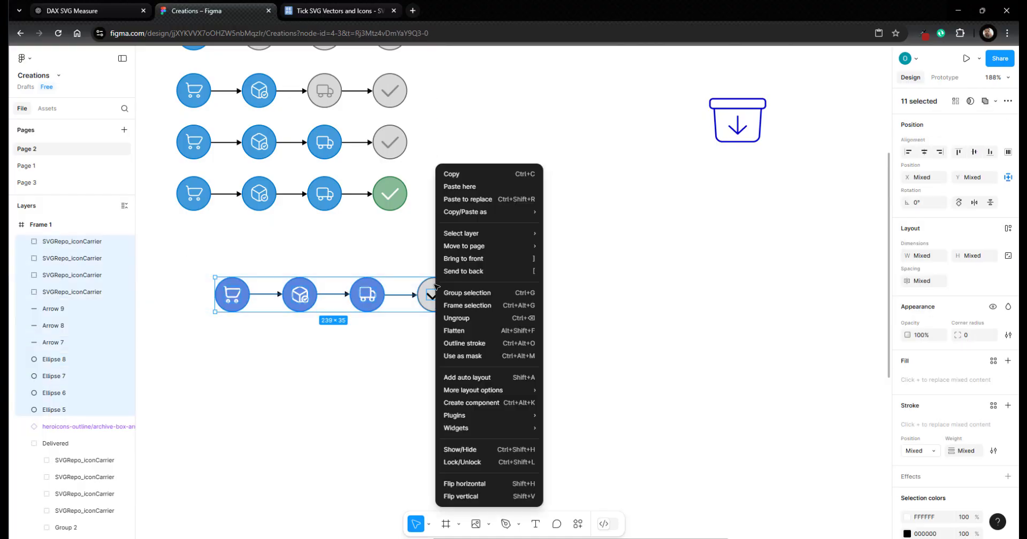
{"action": "left_click", "coordinate": [483, 296]}
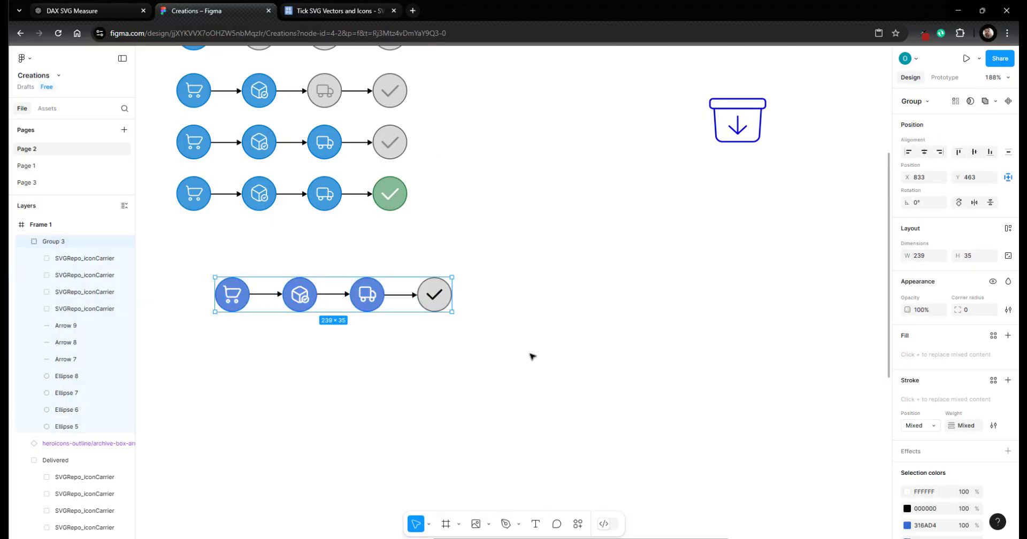
{"action": "left_click", "coordinate": [532, 356]}
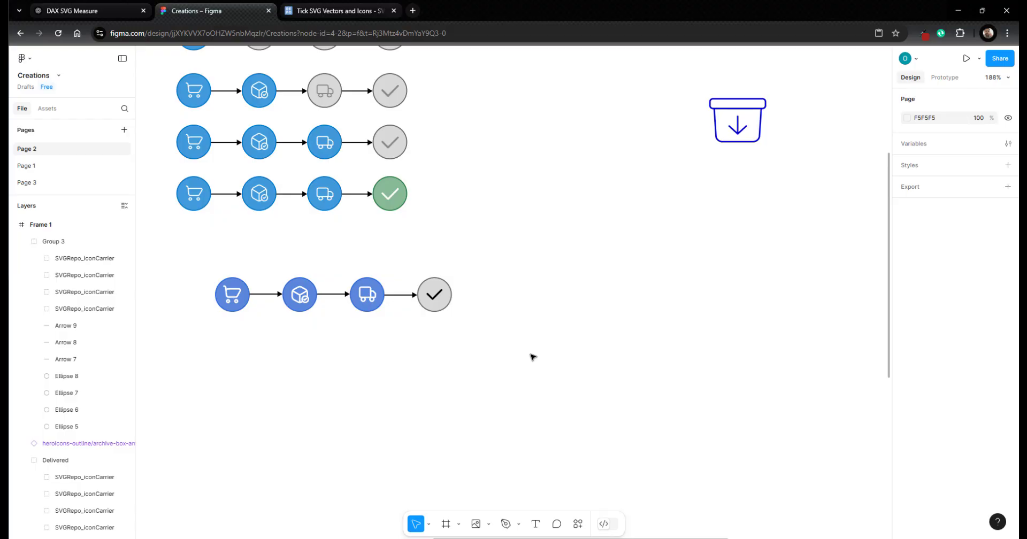
Step: Export the new four-icon progress group as an SVG file named ExampleforVideo
{"action": "left_click", "coordinate": [441, 289]}
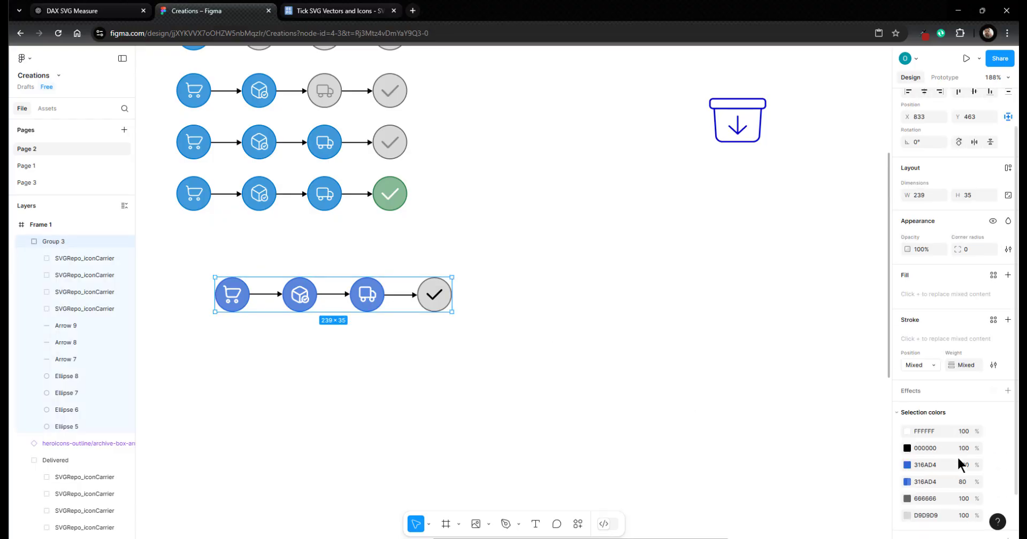
{"action": "scroll", "coordinate": [915, 500], "scroll_direction": "down", "scroll_amount": 4}
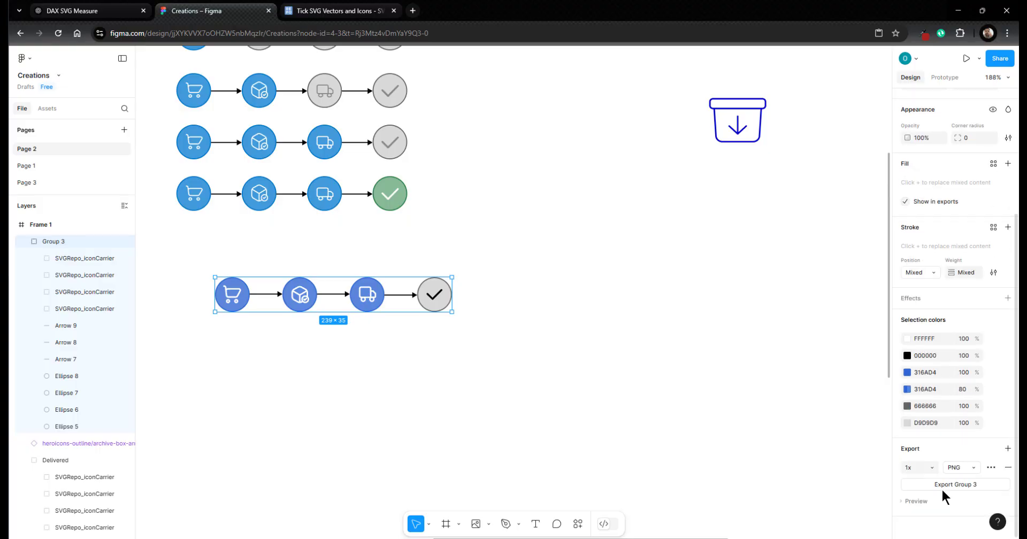
{"action": "left_click", "coordinate": [961, 467]}
{"action": "left_click", "coordinate": [962, 493]}
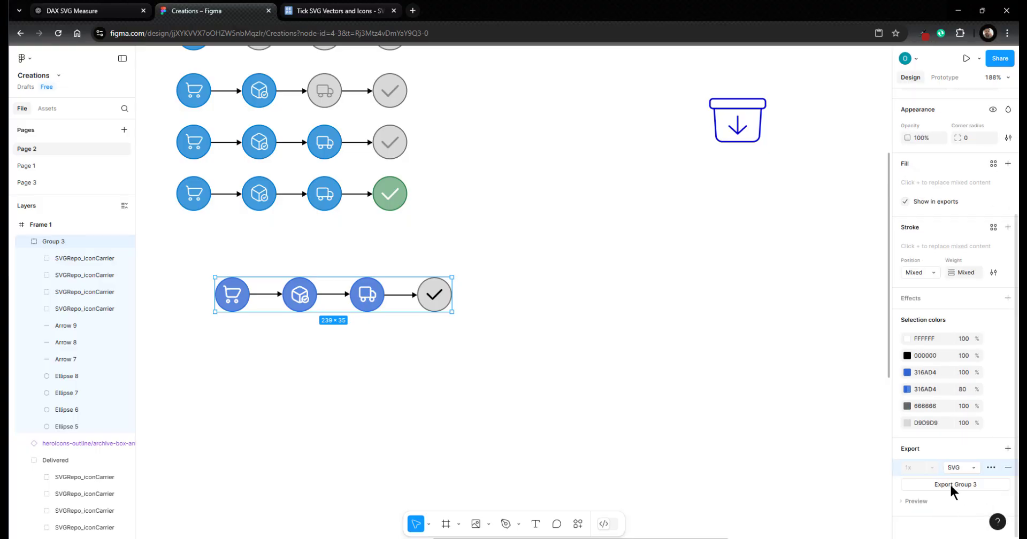
{"action": "left_click", "coordinate": [950, 485]}
{"action": "type", "text": "ExampleforVide"}
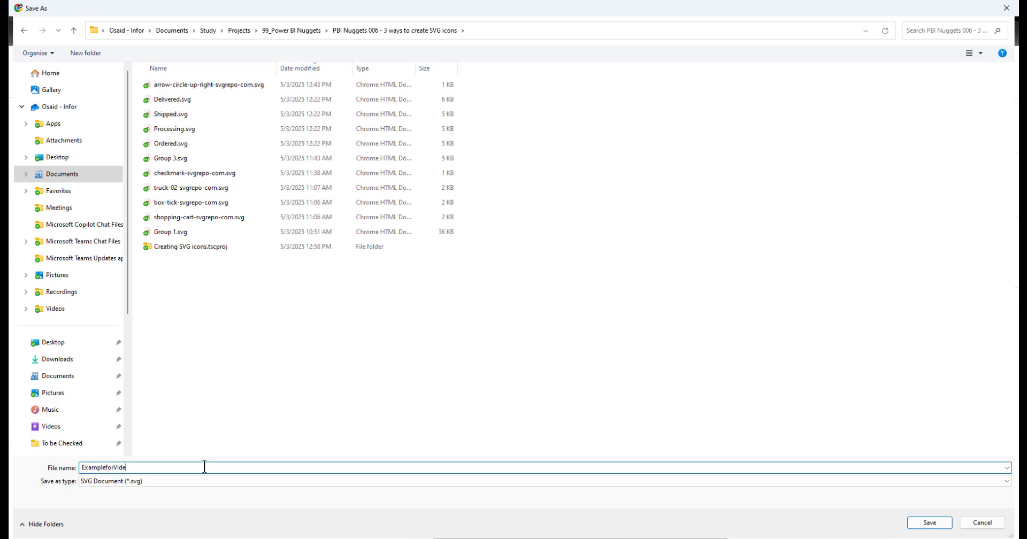
{"action": "type", "text": "o"}
{"action": "key", "text": "Return"}
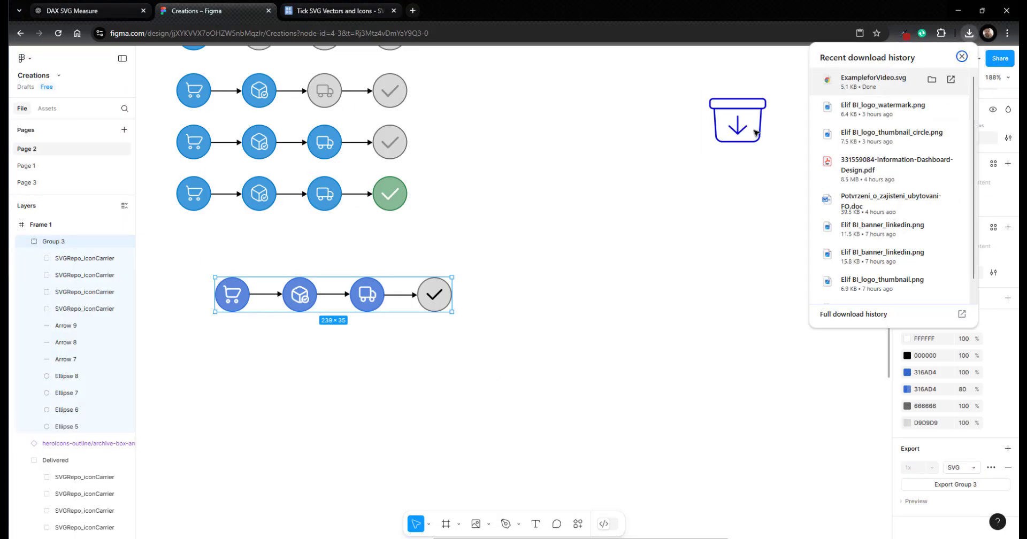
Step: Preview the exported ExampleforVideo.svg in the browser, close it, and open the file in Notepad++ to review its code
{"action": "left_click", "coordinate": [882, 78]}
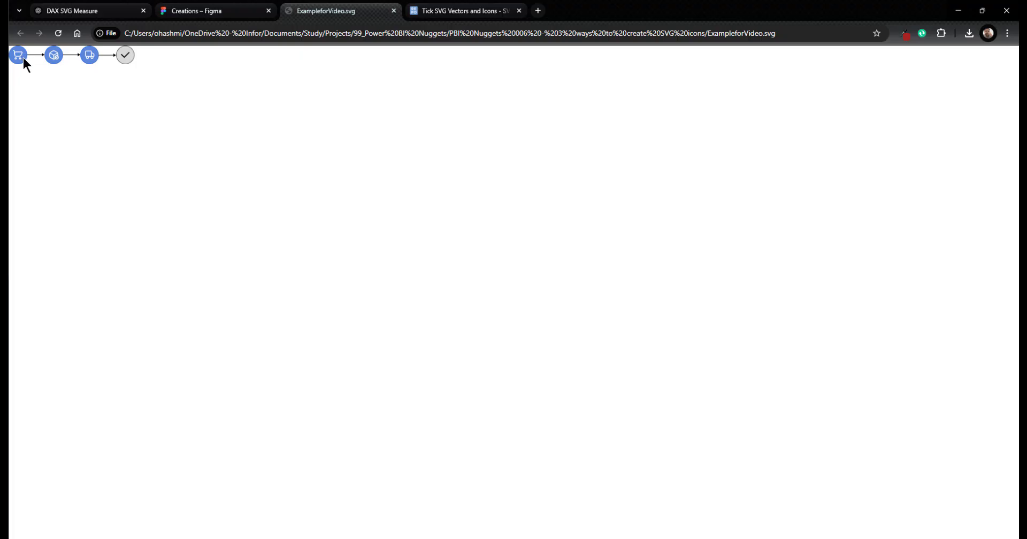
{"action": "left_click", "coordinate": [393, 11]}
{"action": "right_click", "coordinate": [226, 95]}
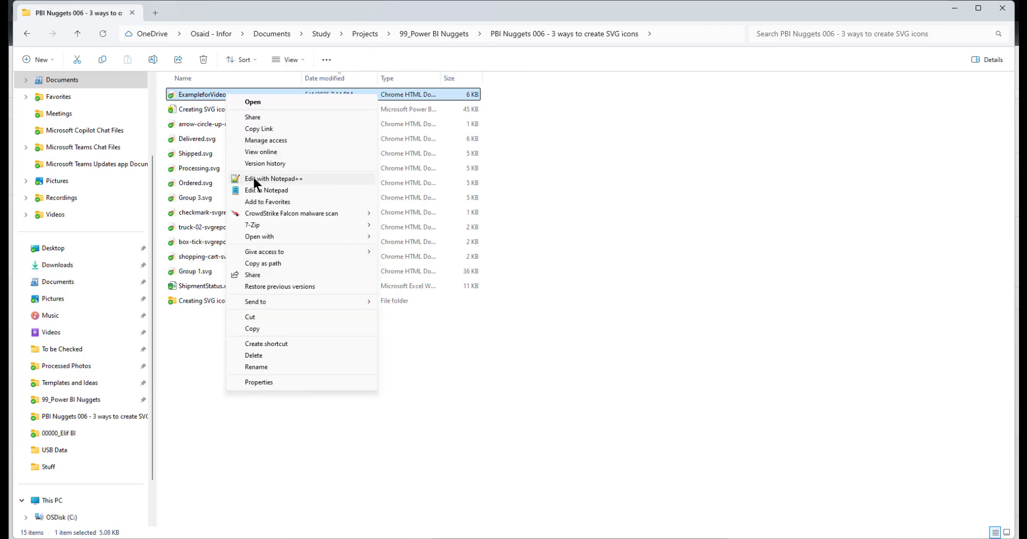
{"action": "left_click", "coordinate": [254, 178]}
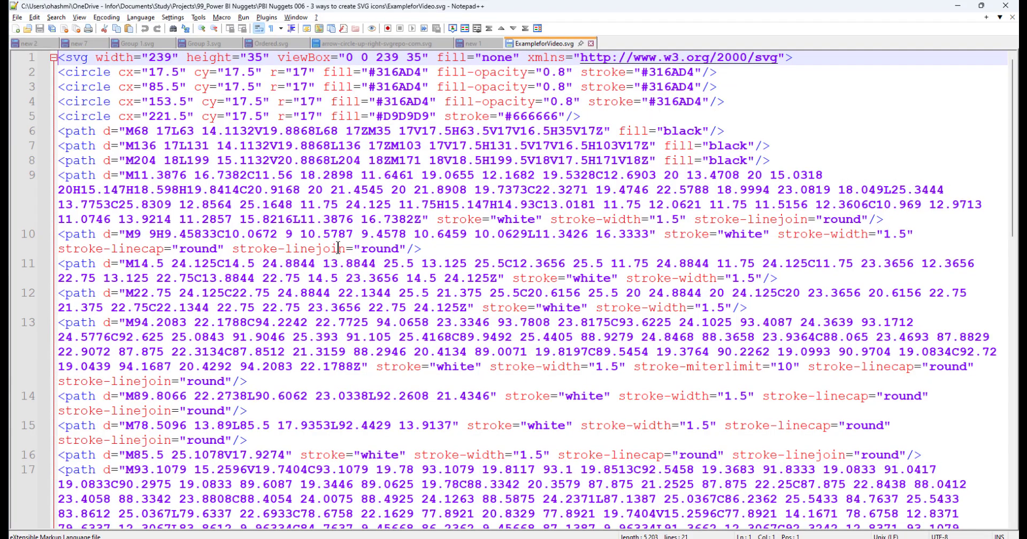
{"action": "scroll", "coordinate": [135, 125], "scroll_direction": "down", "scroll_amount": 15}
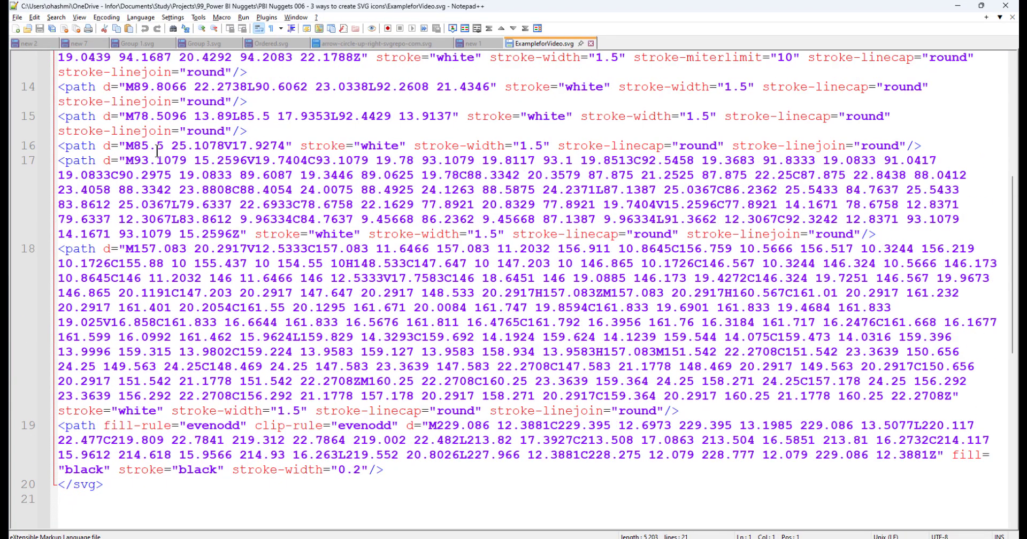
{"action": "scroll", "coordinate": [140, 276], "scroll_direction": "up", "scroll_amount": 15}
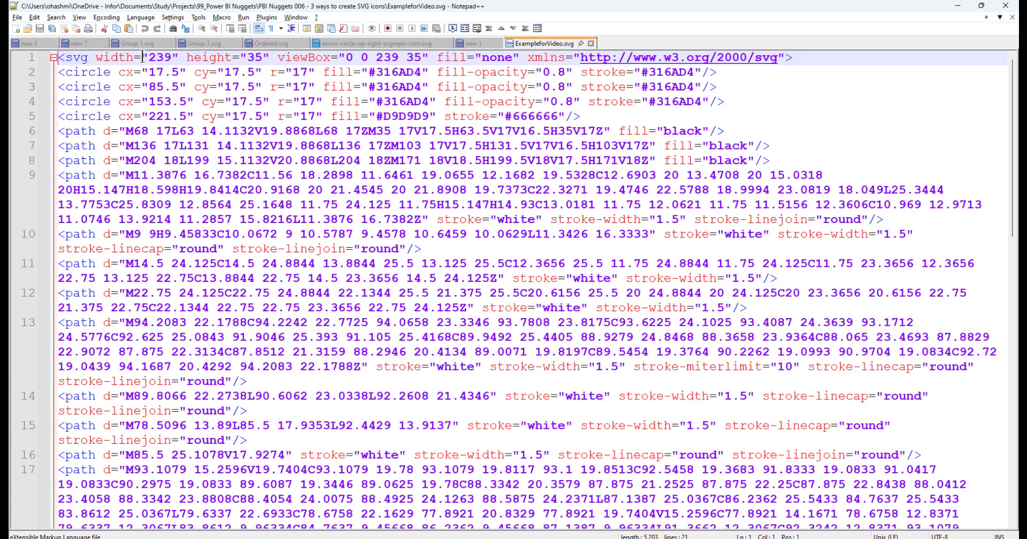
Step: Replace all double quotes in the SVG code with single quotes
{"action": "left_click_drag", "start_coordinate": [142, 57], "coordinate": [149, 58]}
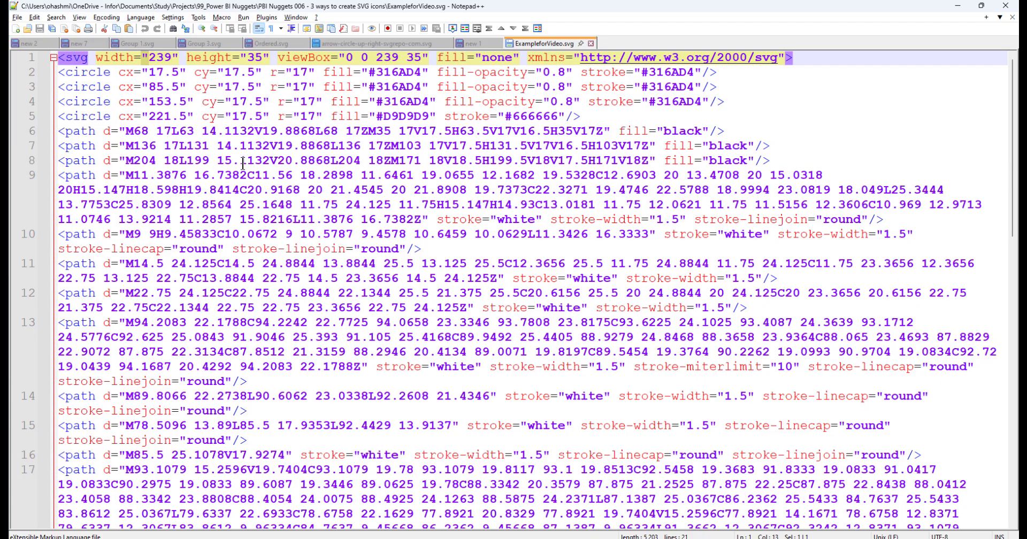
{"action": "key", "text": "ctrl+h"}
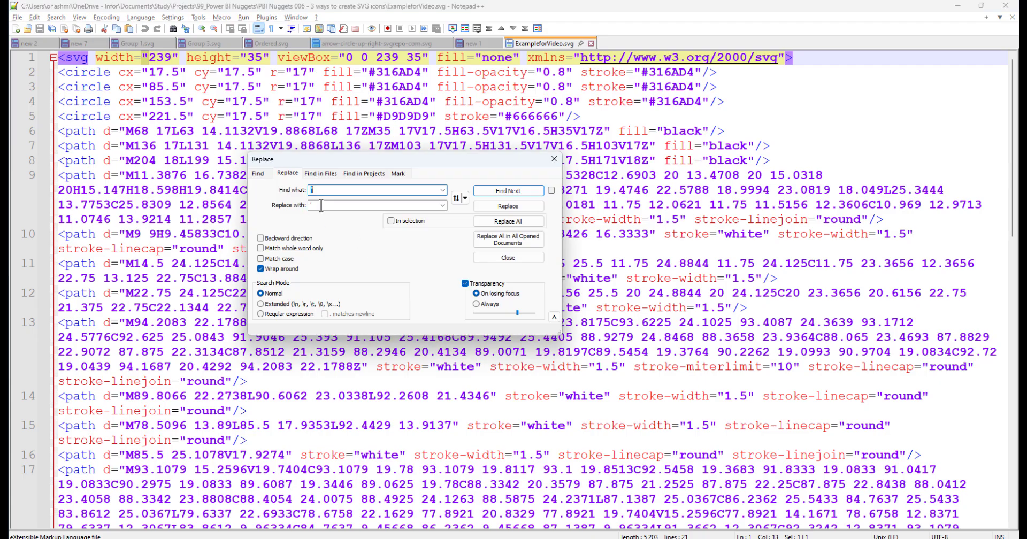
{"action": "left_click", "coordinate": [504, 221]}
{"action": "left_click", "coordinate": [554, 158]}
Step: Copy the entire SVG code of ExampleforVideo.svg
{"action": "left_click", "coordinate": [203, 116]}
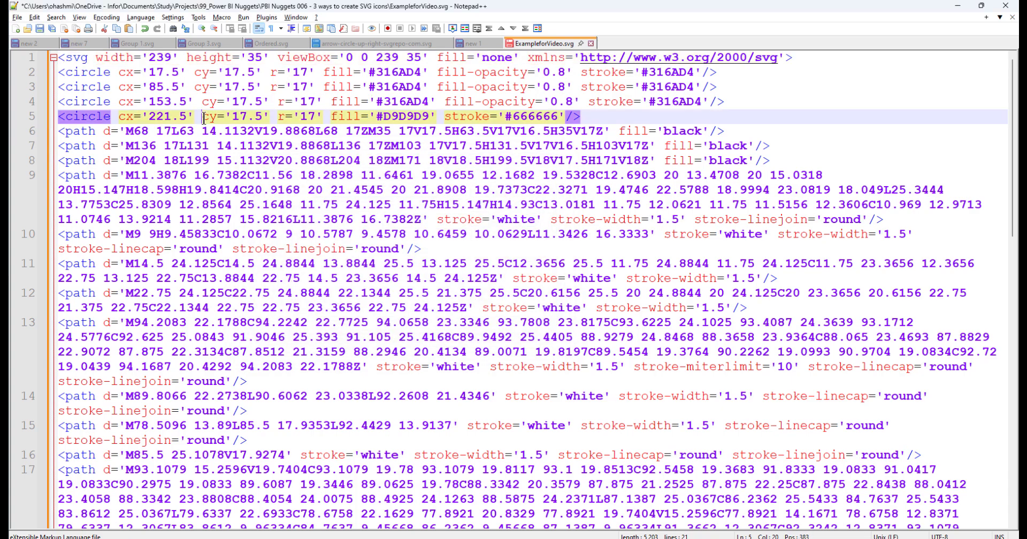
{"action": "key", "text": "ctrl+a"}
{"action": "key", "text": "ctrl+c"}
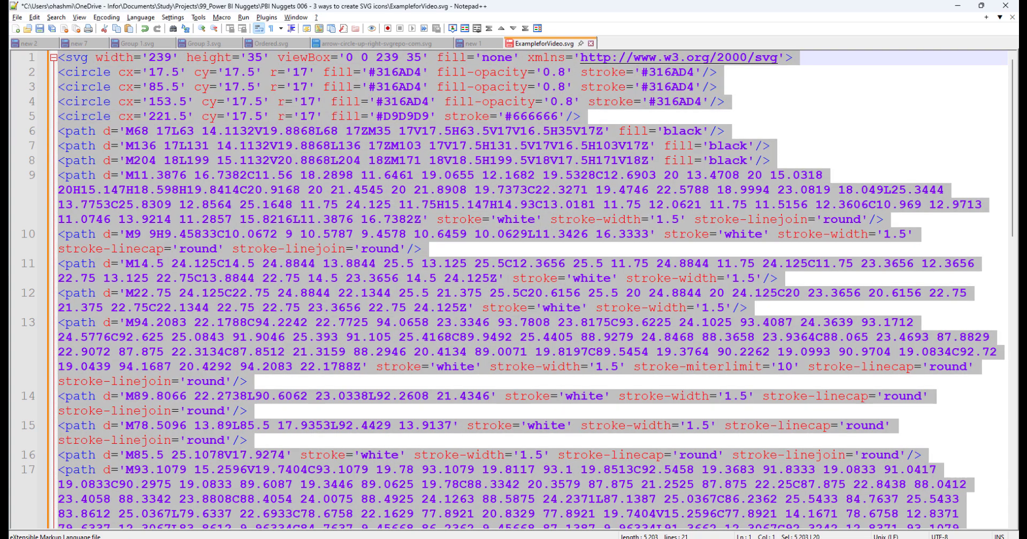
Step: Switch to the Creating SVG icons report in Power BI and widen the shipment table visual to reveal its SVG_BaggageIcon column
{"action": "key", "text": "alt+Tab"}
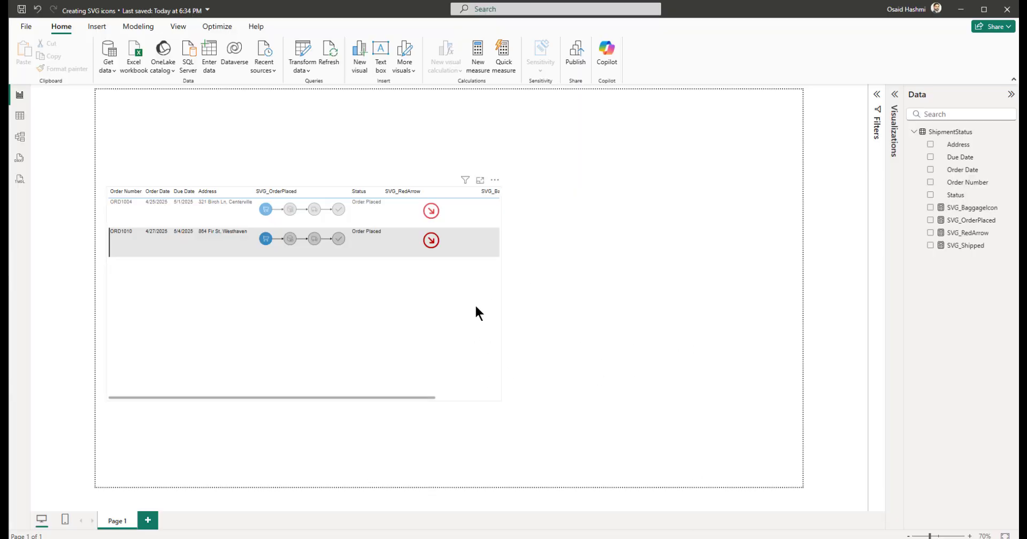
{"action": "left_click", "coordinate": [492, 301]}
{"action": "left_click_drag", "start_coordinate": [500, 294], "coordinate": [737, 293]}
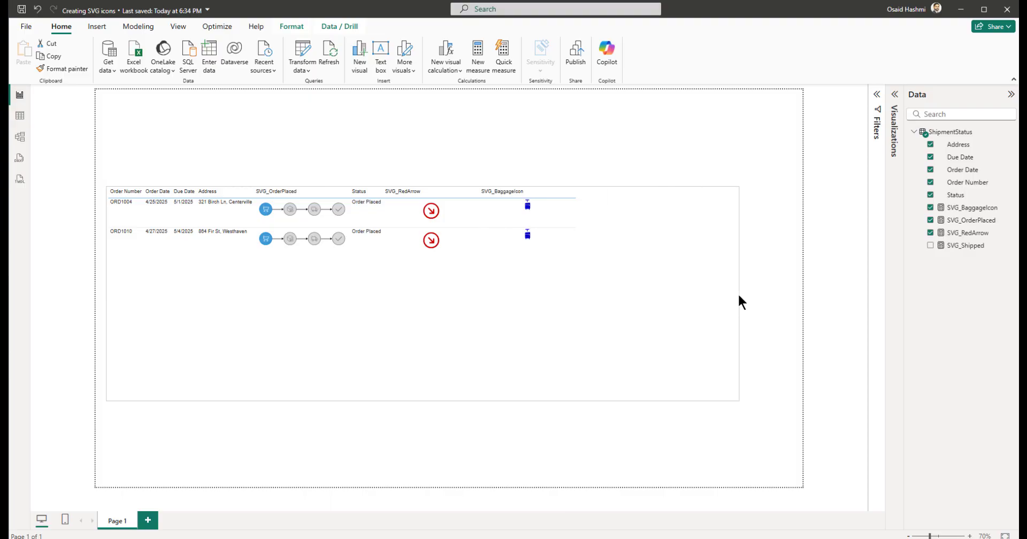
Step: Create a new measure in ShipmentStatus, paste the SVG code as its formula and remove the trailing empty line
{"action": "right_click", "coordinate": [971, 209]}
{"action": "left_click", "coordinate": [898, 243]}
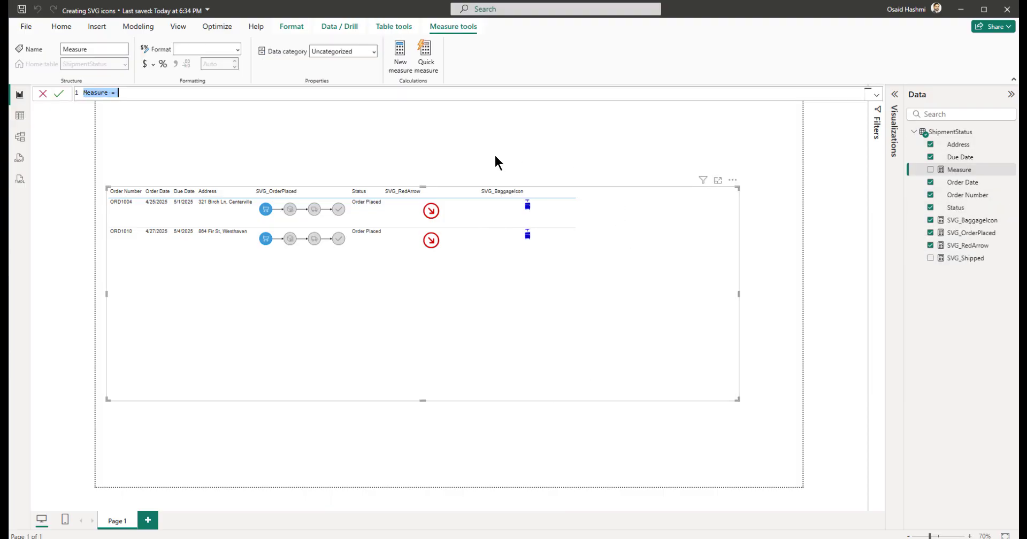
{"action": "key", "text": "ctrl+v"}
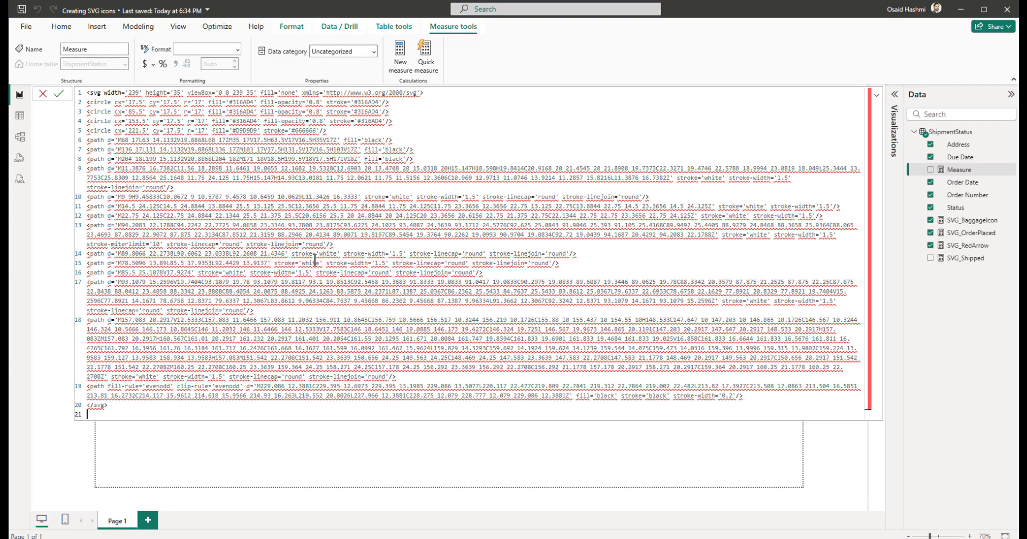
{"action": "key", "text": "BackSpace"}
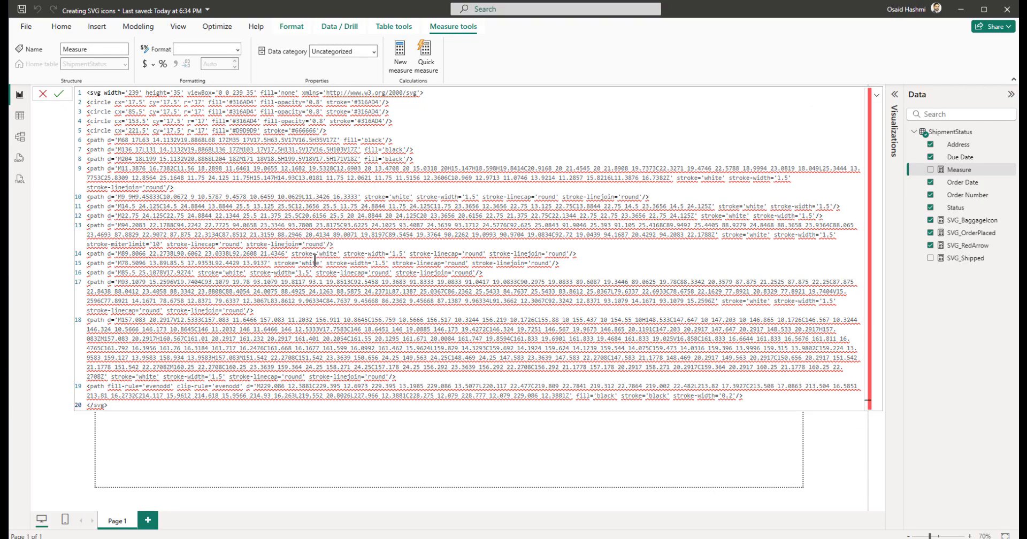
Step: Enclose the pasted SVG code in double quotes, name the measure SVG_Example above it, and commit the formula
{"action": "left_click", "coordinate": [88, 93]}
{"action": "type", "text": "\""}
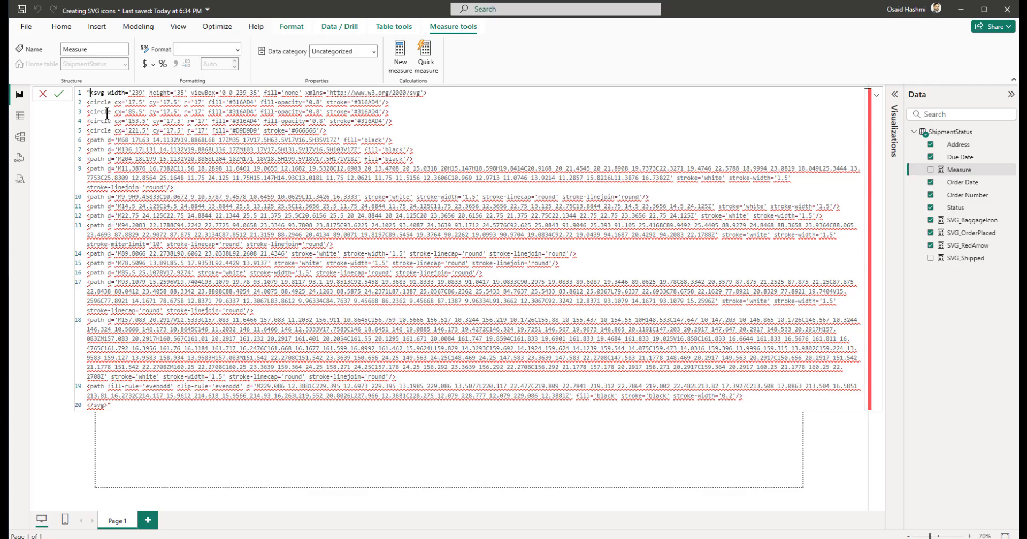
{"action": "key", "text": "Return"}
{"action": "key", "text": "Return"}
{"action": "key", "text": "Return"}
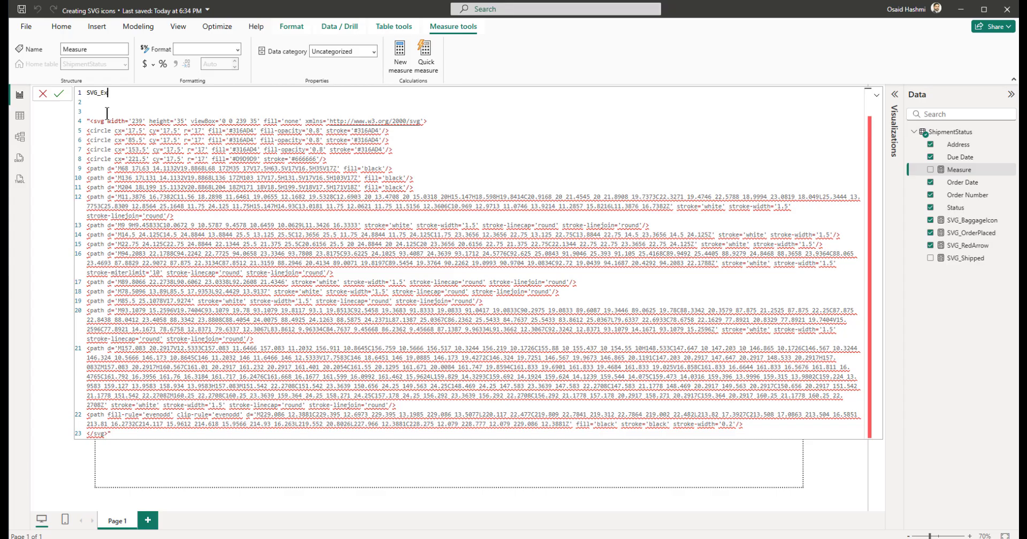
{"action": "type", "text": "="}
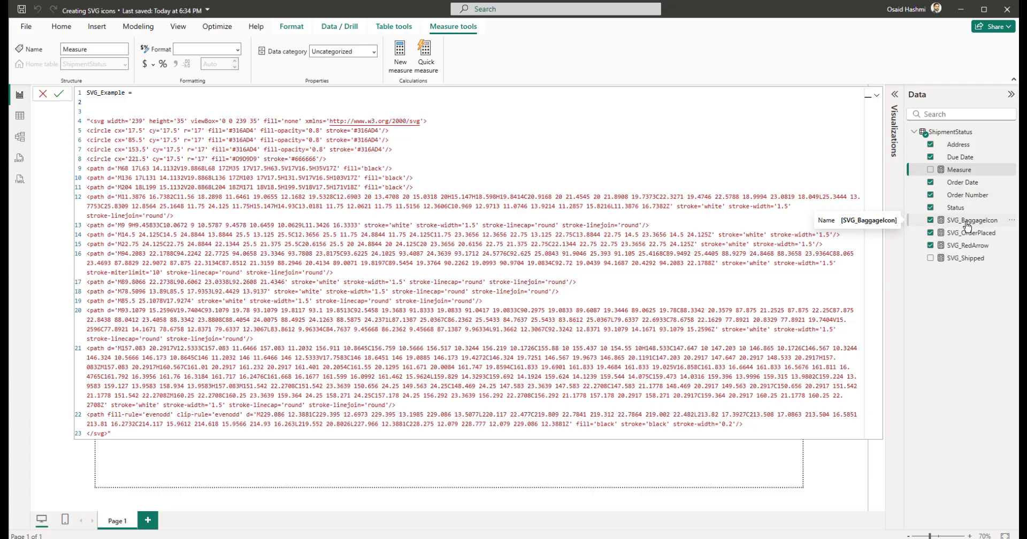
{"action": "key", "text": "Return"}
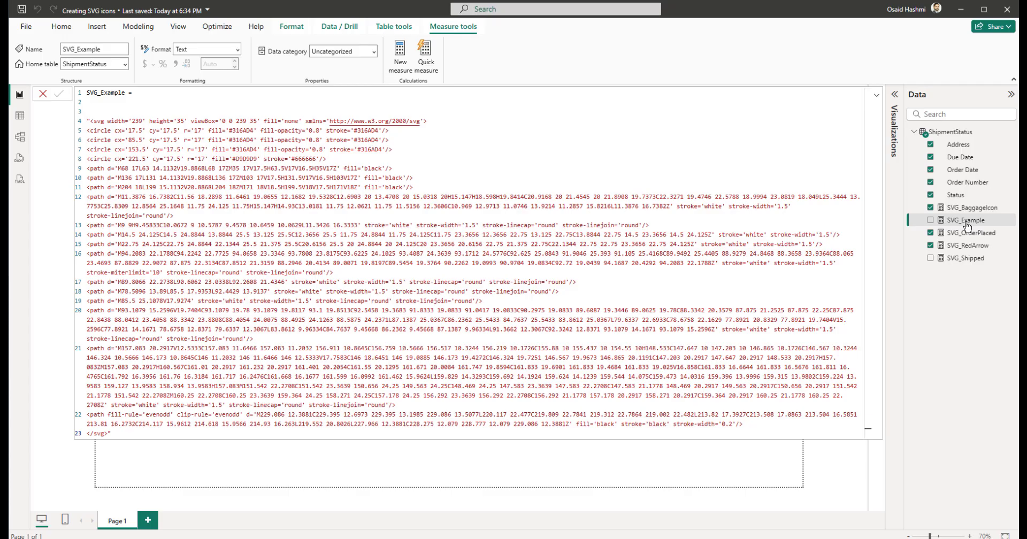
Step: Copy the "data:image/svg+xml;utf8," & prefix from SVG_BaggageIcon into SVG_Example directly before the SVG string and remove the spare blank line
{"action": "left_click", "coordinate": [969, 208]}
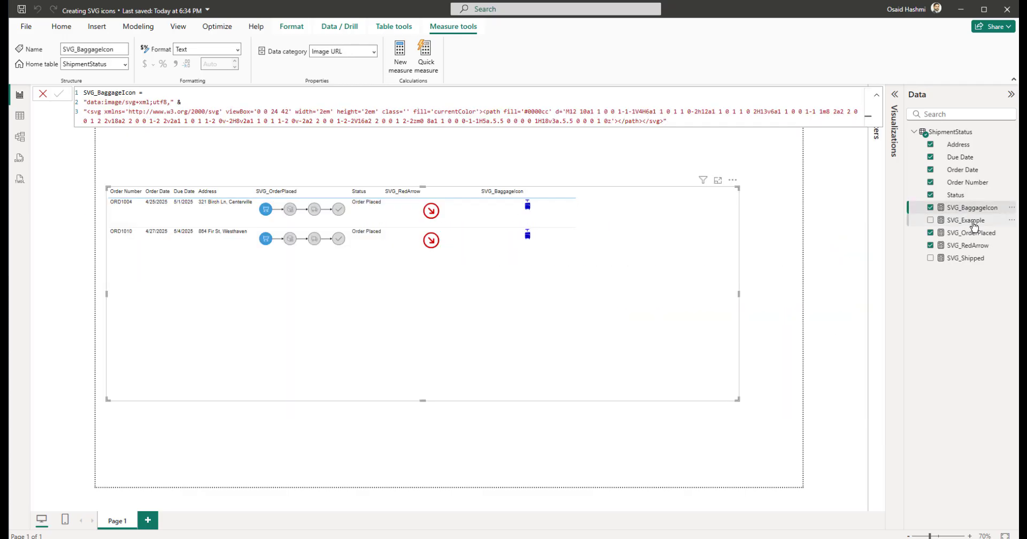
{"action": "left_click_drag", "start_coordinate": [194, 103], "coordinate": [65, 104]}
{"action": "key", "text": "ctrl+c"}
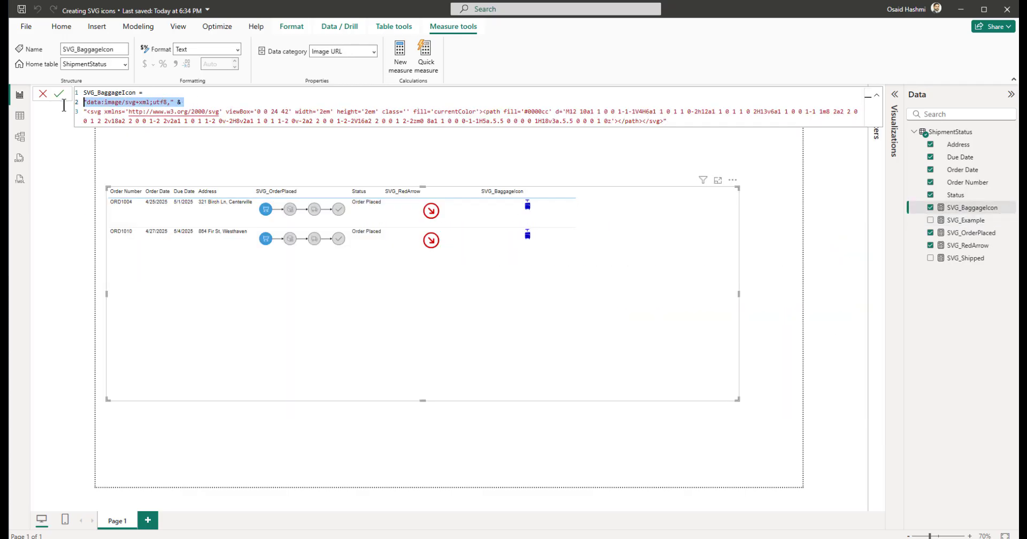
{"action": "left_click", "coordinate": [963, 221]}
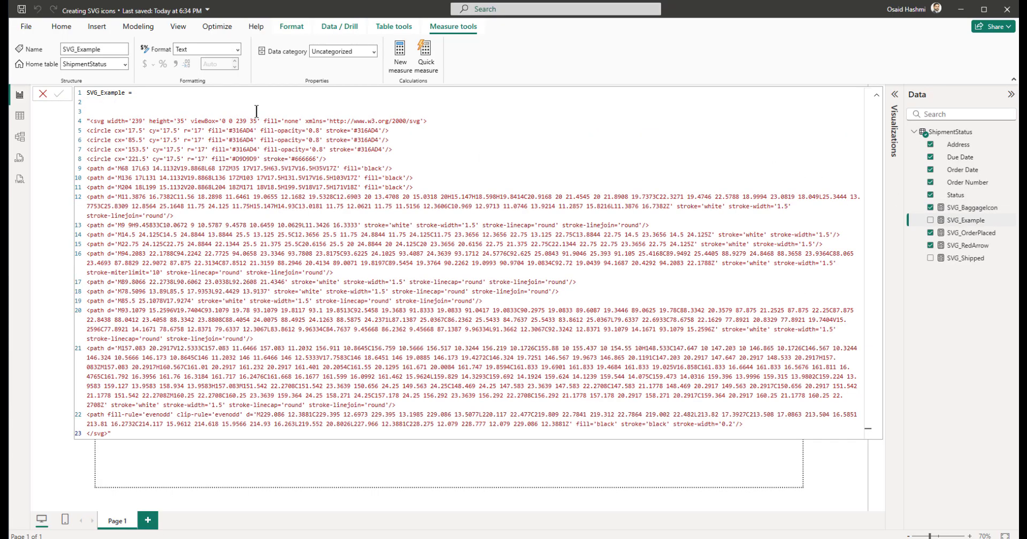
{"action": "left_click", "coordinate": [121, 107]}
{"action": "key", "text": "ctrl+v"}
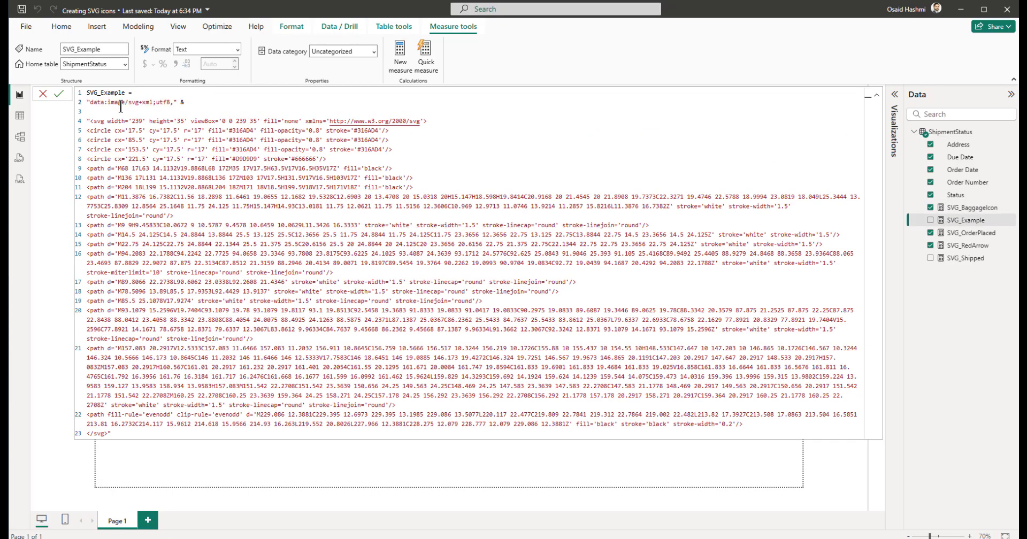
{"action": "key", "text": "Delete"}
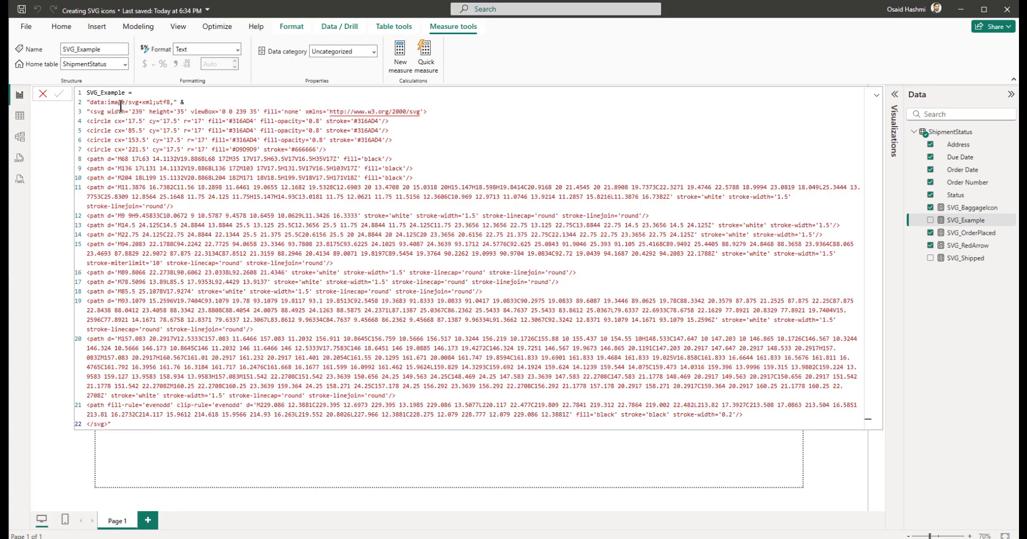
{"action": "left_click", "coordinate": [876, 96]}
{"action": "left_click", "coordinate": [576, 161]}
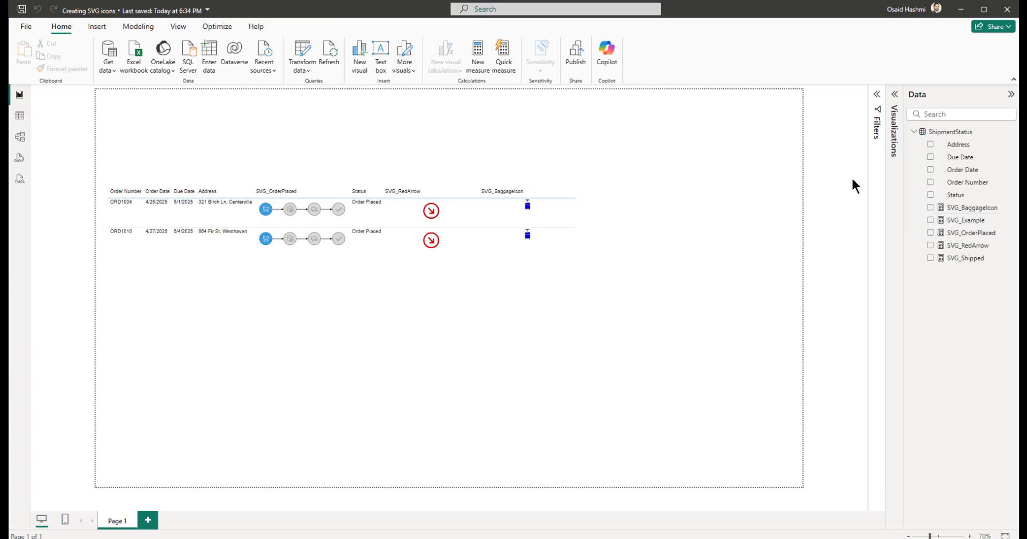
Step: Set the SVG_Example measure's data category to Image URL and add the measure to the table visual
{"action": "left_click", "coordinate": [969, 222]}
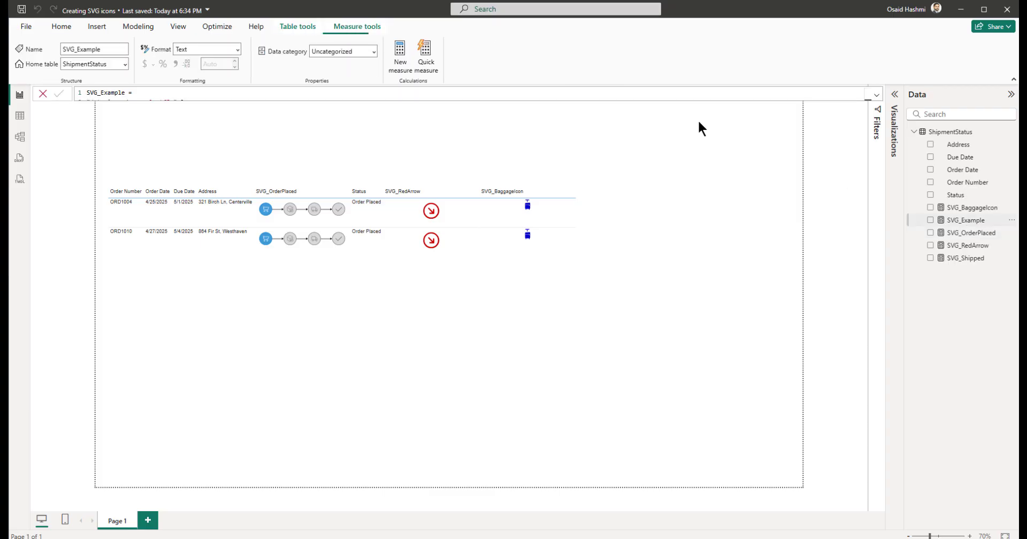
{"action": "left_click", "coordinate": [374, 51]}
{"action": "left_click", "coordinate": [346, 247]}
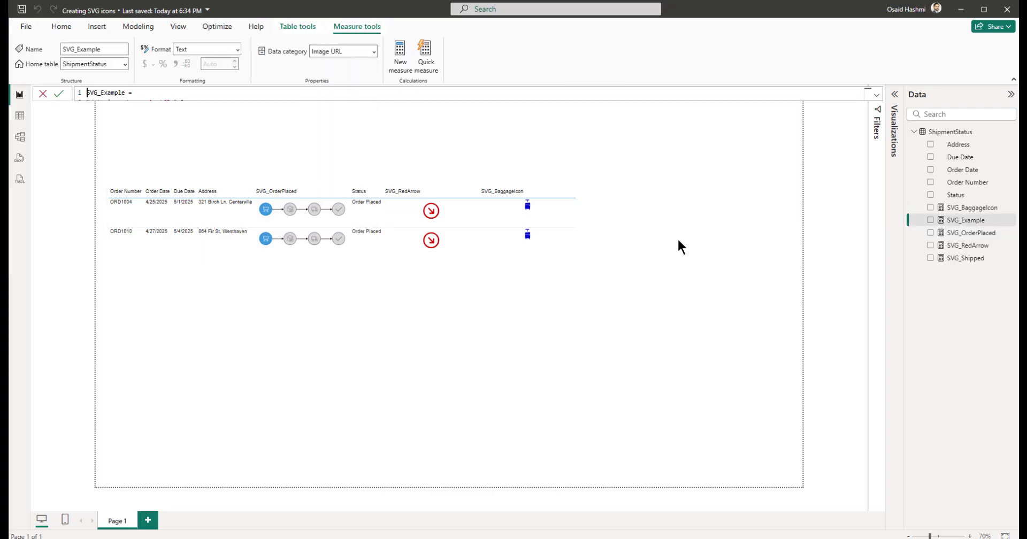
{"action": "left_click", "coordinate": [717, 244]}
{"action": "left_click", "coordinate": [930, 221]}
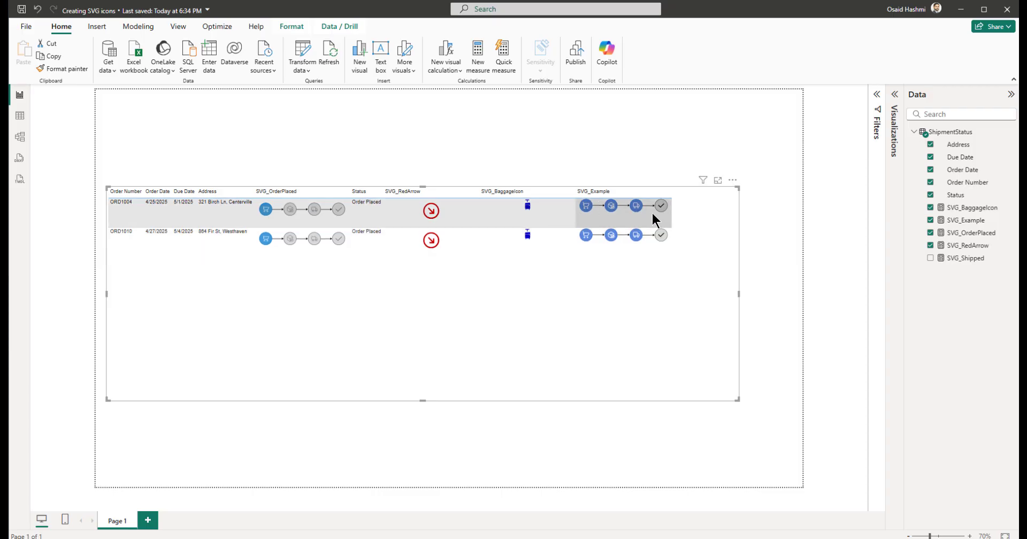
Step: Expand the SVG_Example measure's formula and select all of its code
{"action": "left_click", "coordinate": [967, 222]}
{"action": "left_click", "coordinate": [875, 95]}
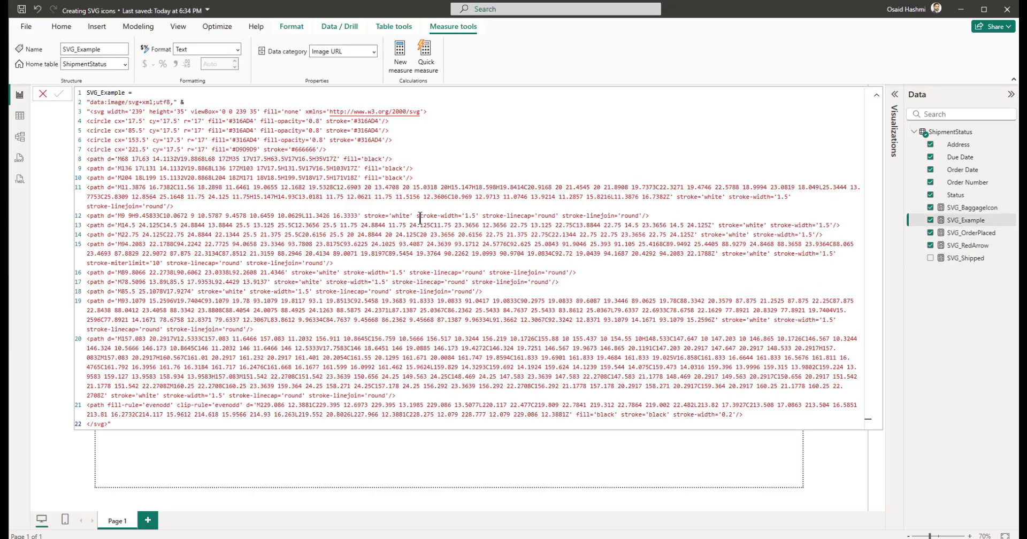
{"action": "left_click_drag", "start_coordinate": [117, 425], "coordinate": [82, 93]}
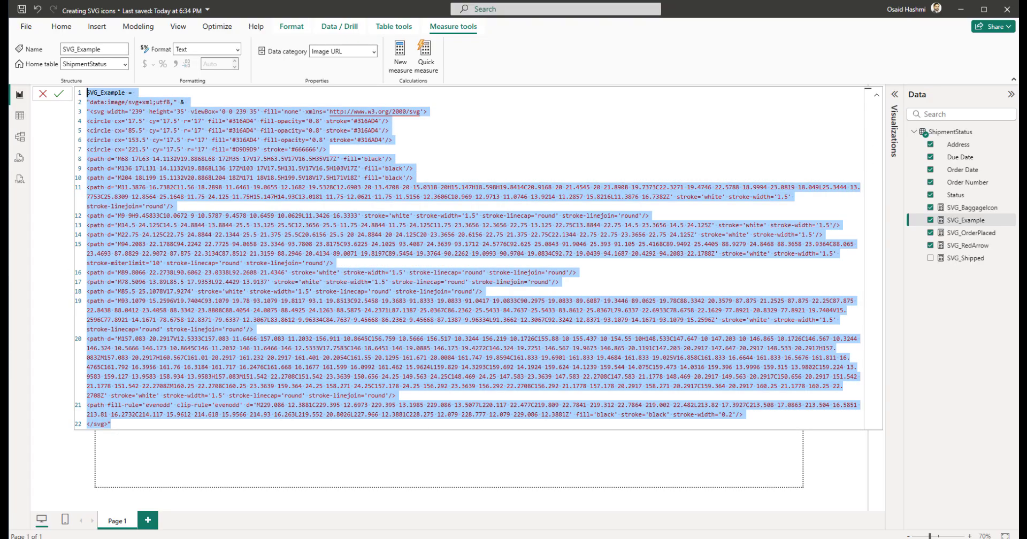
{"action": "left_click", "coordinate": [374, 498]}
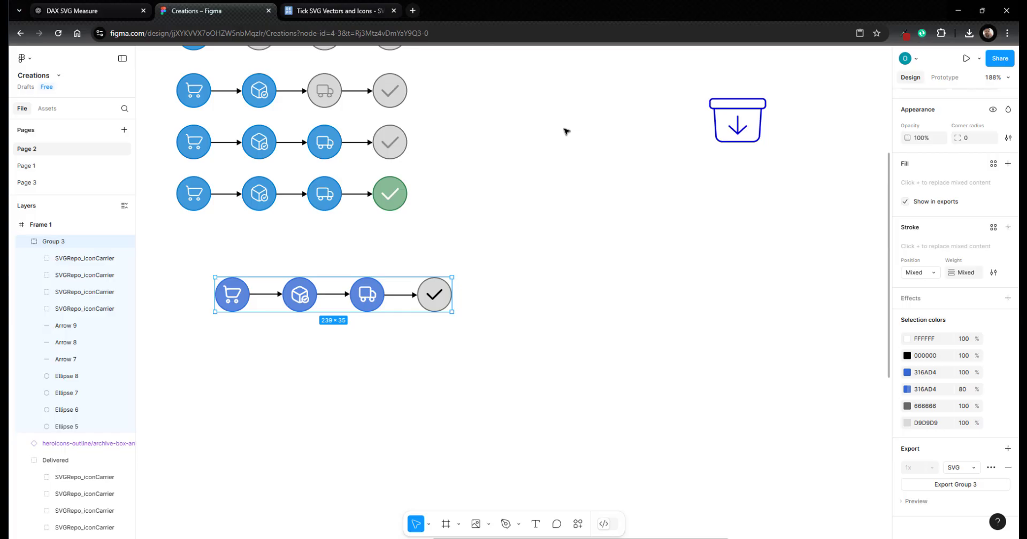
Step: Switch to ChatGPT and draft the request "Can you modify this DAX measure for SVG, so that the SVG is shifted downwards by 10 pixels?"
{"action": "left_click", "coordinate": [86, 10]}
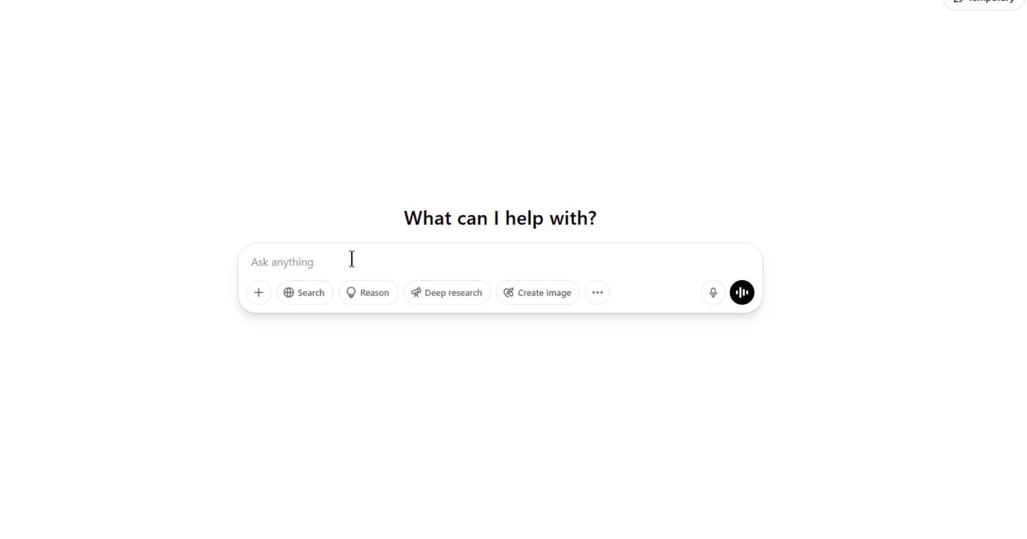
{"action": "type", "text": "Can you modify this D"}
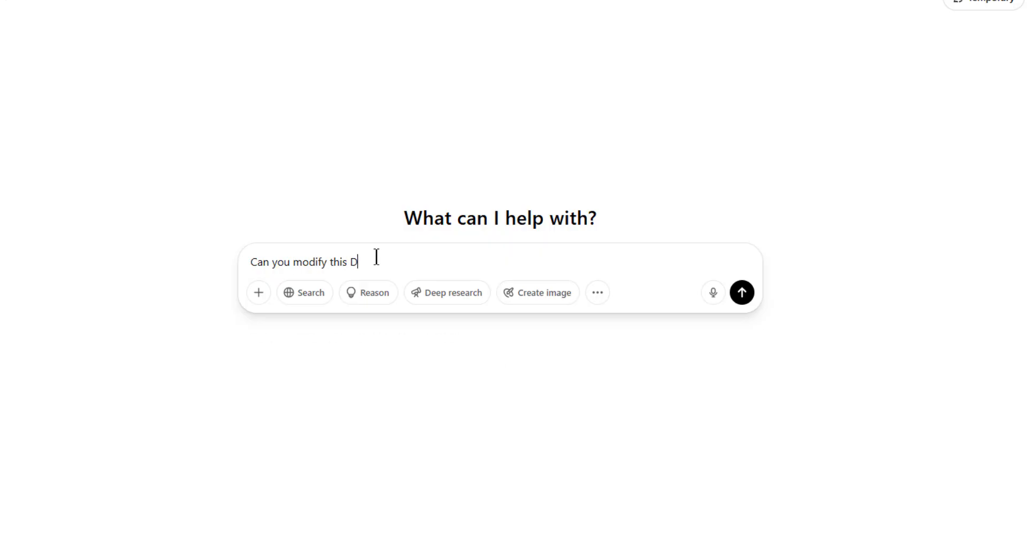
{"action": "type", "text": "AX SVG"}
{"action": "key", "text": "BackSpace"}
{"action": "key", "text": "BackSpace"}
{"action": "key", "text": "BackSpace"}
{"action": "type", "text": "measure for SVG, so that "}
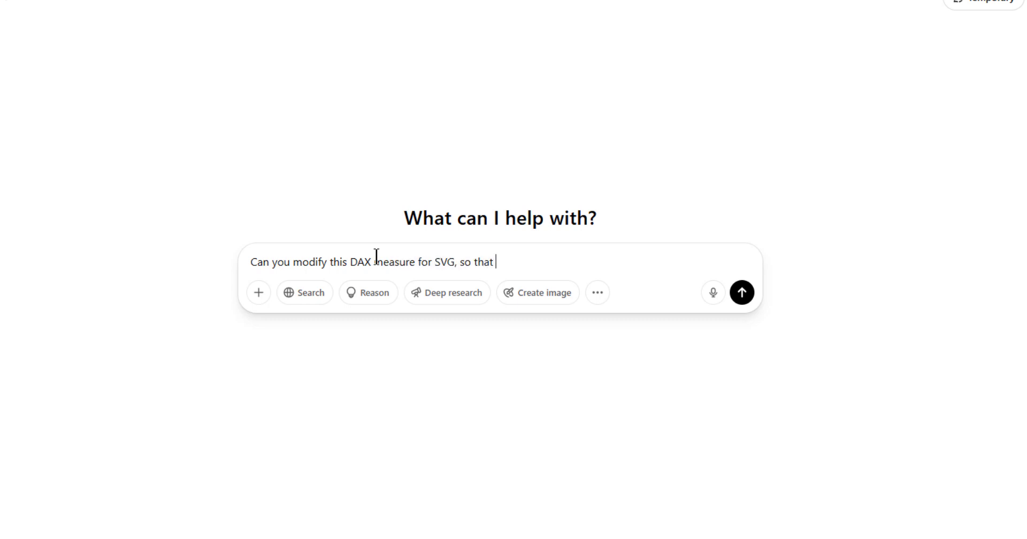
{"action": "type", "text": "the SVG is shifted by "}
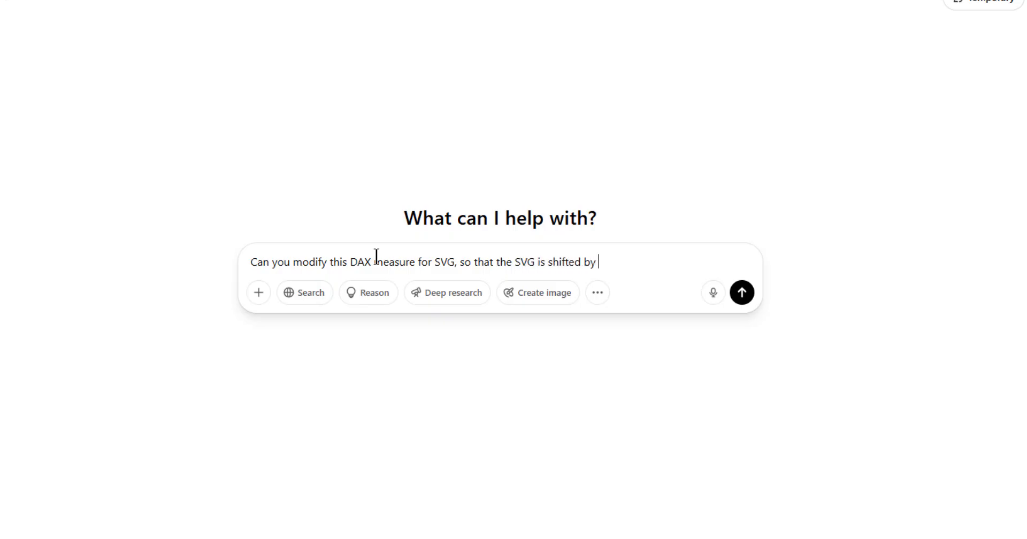
{"action": "type", "text": "10"}
{"action": "type", "text": "ed"}
{"action": "type", "text": "s."}
{"action": "key", "text": "BackSpace"}
{"action": "type", "text": "?"}
{"action": "left_click", "coordinate": [585, 262]}
{"action": "type", "text": "downwards"}
Step: Add the line "Do not change the SVG at all, only move it downwards." to the request, followed by a blank line
{"action": "left_click", "coordinate": [713, 266]}
{"action": "key", "text": "shift+Return"}
{"action": "type", "text": "Do"}
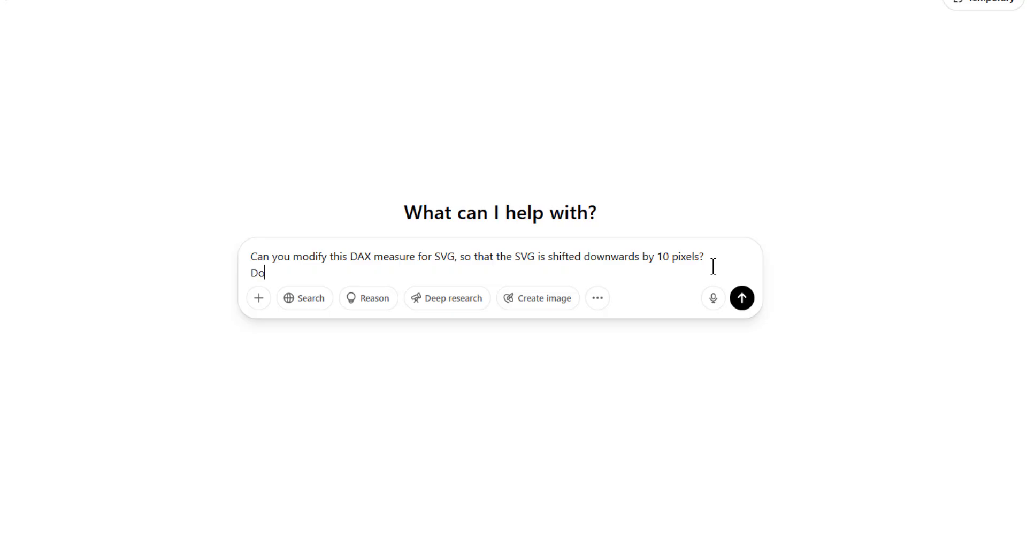
{"action": "type", "text": " not dhange the SVG at all"}
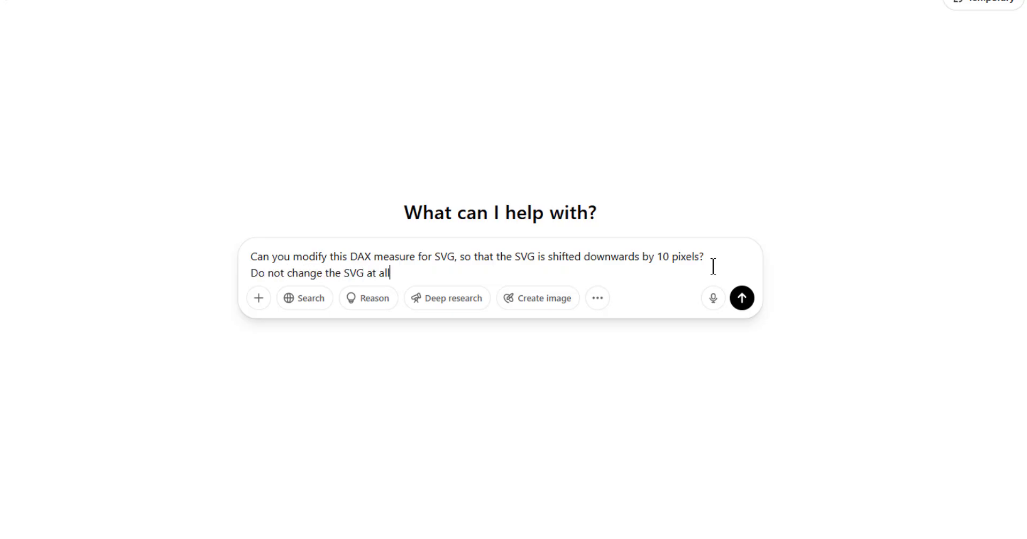
{"action": "type", "text": ", only move it toward"}
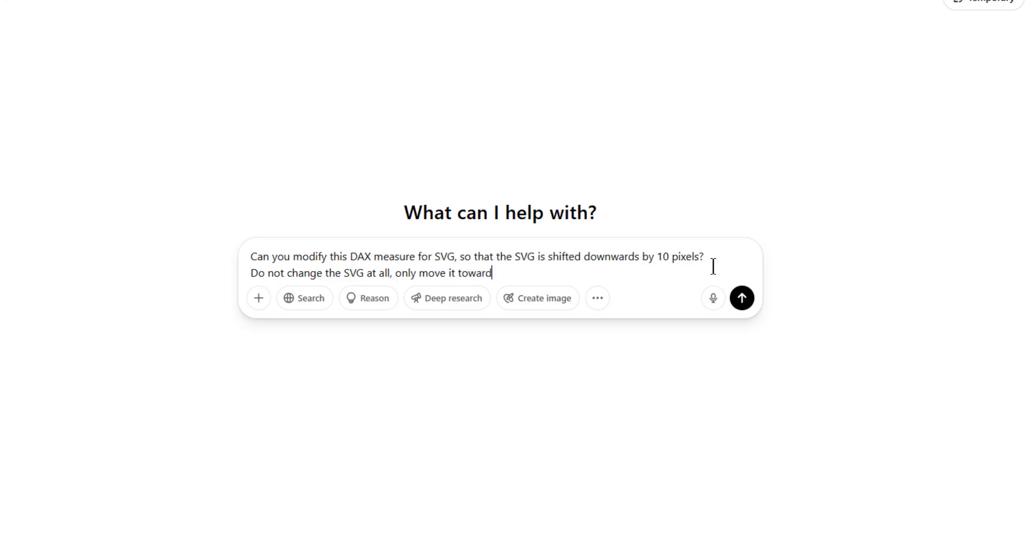
{"action": "key", "text": "BackSpace"}
{"action": "key", "text": "BackSpace"}
{"action": "key", "text": "BackSpace"}
{"action": "key", "text": "BackSpace"}
{"action": "key", "text": "BackSpace"}
{"action": "key", "text": "BackSpace"}
{"action": "key", "text": "BackSpace"}
{"action": "key", "text": "BackSpace"}
{"action": "key", "text": "BackSpace"}
{"action": "key", "text": "BackSpace"}
{"action": "type", "text": "it w"}
{"action": "key", "text": "BackSpace"}
{"action": "type", "text": "downwa"}
{"action": "key", "text": "BackSpace"}
{"action": "type", "text": "wards."}
{"action": "key", "text": "shift+Return"}
{"action": "key", "text": "shift+Return"}
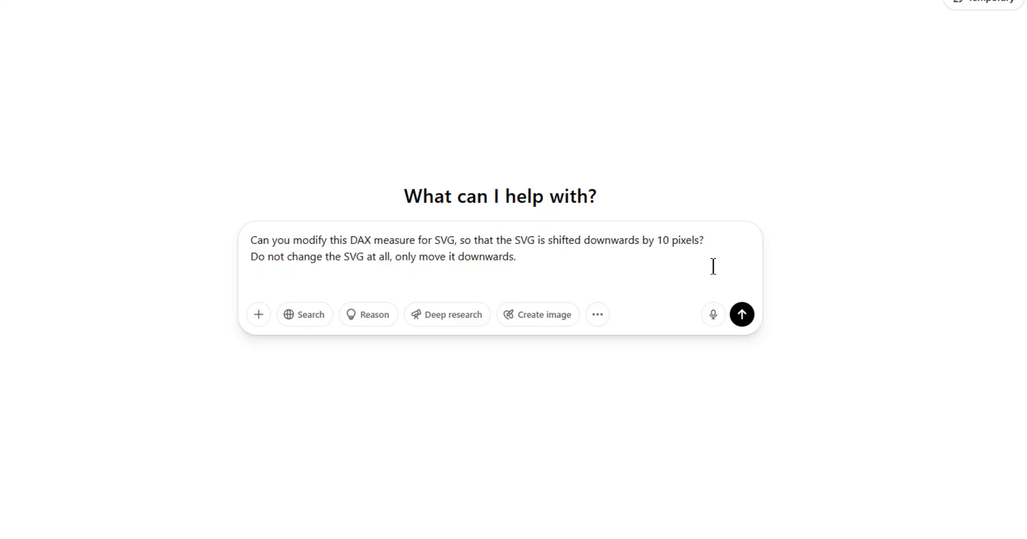
Step: Copy the full SVG_Example formula from Power BI, paste it below the ChatGPT request and submit the prompt
{"action": "key", "text": "alt+Tab"}
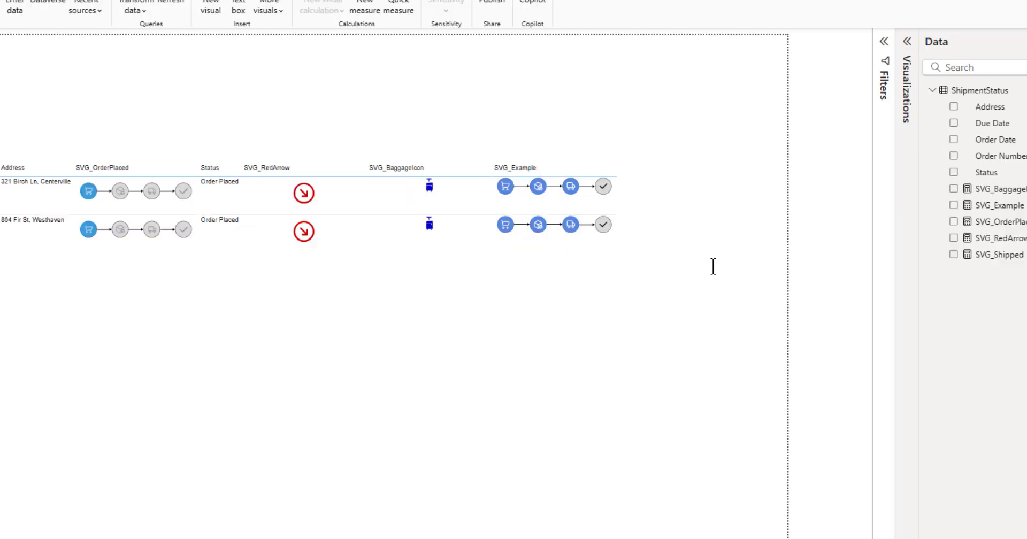
{"action": "left_click", "coordinate": [1000, 206]}
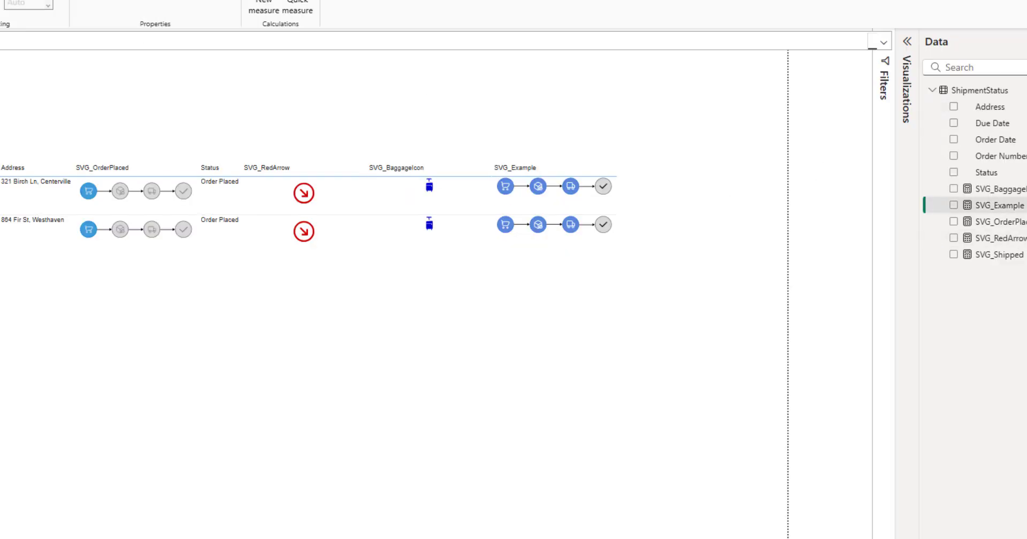
{"action": "left_click", "coordinate": [883, 42]}
{"action": "left_click", "coordinate": [434, 110]}
{"action": "key", "text": "ctrl+a"}
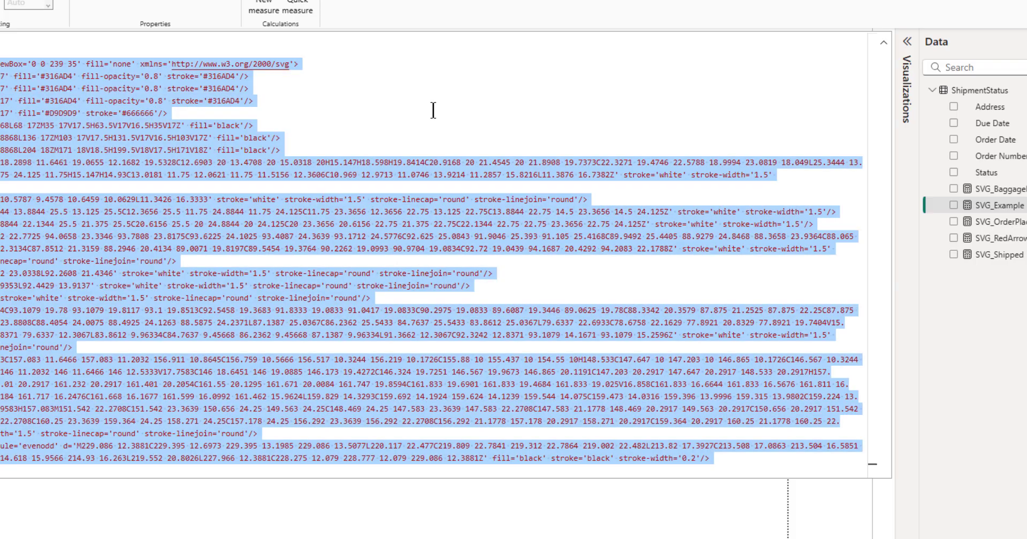
{"action": "key", "text": "ctrl+c"}
{"action": "key", "text": "alt+Tab"}
{"action": "key", "text": "ctrl+v"}
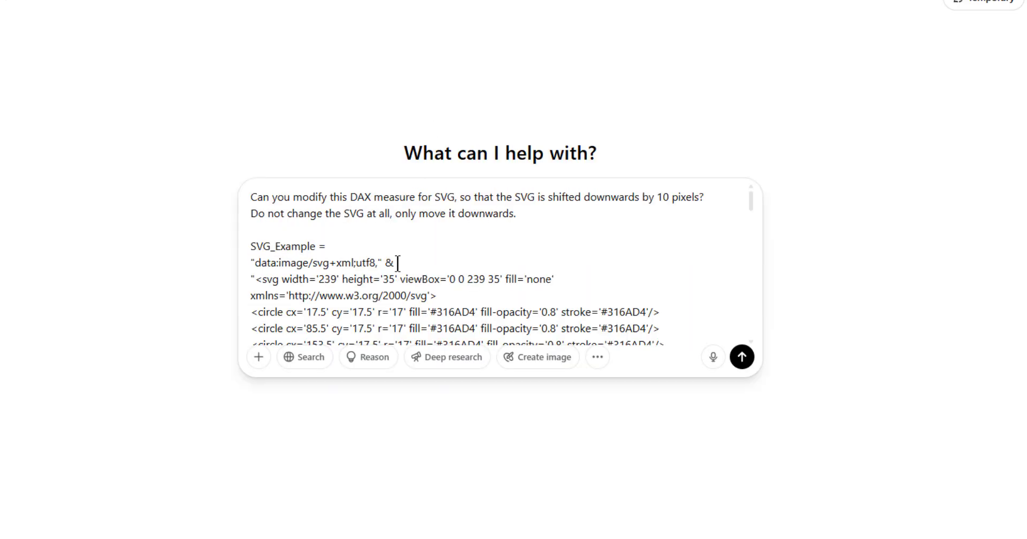
{"action": "left_click", "coordinate": [744, 357]}
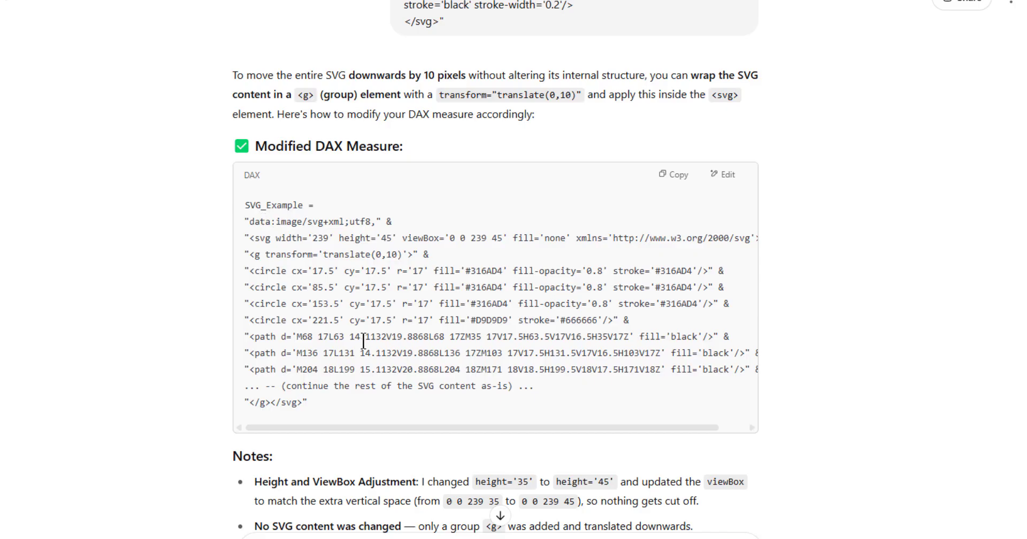
Step: Review ChatGPT's modified DAX measure, including its omitted section and closing tags, against the original code and the notes
{"action": "left_click_drag", "start_coordinate": [515, 428], "coordinate": [430, 428]}
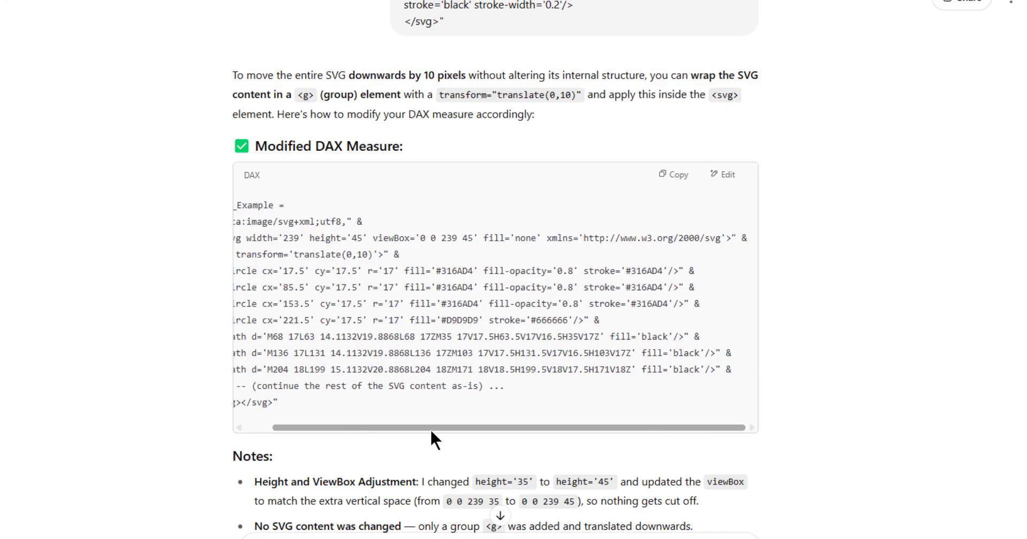
{"action": "left_click_drag", "start_coordinate": [281, 385], "coordinate": [512, 386]}
{"action": "left_click", "coordinate": [558, 387]}
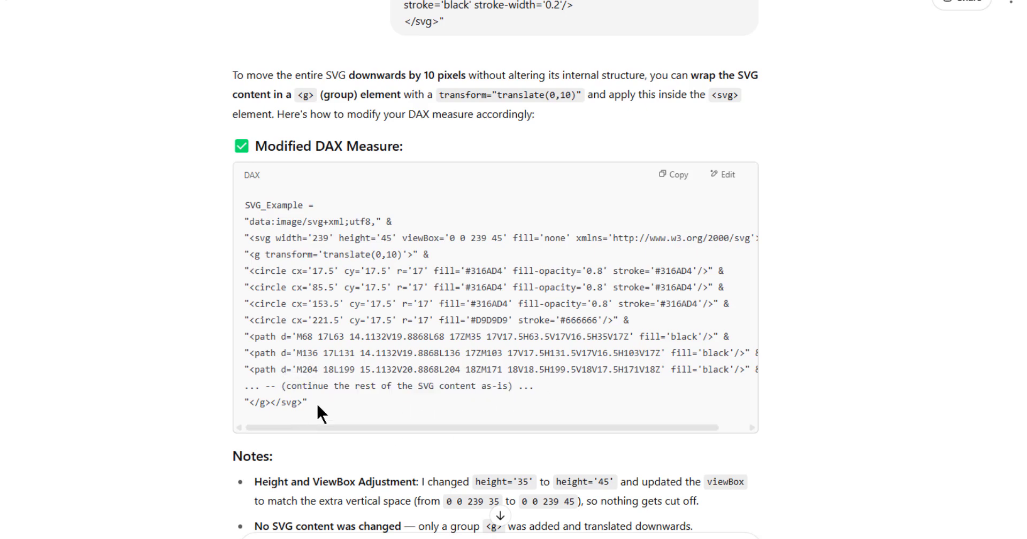
{"action": "left_click_drag", "start_coordinate": [316, 402], "coordinate": [254, 403]}
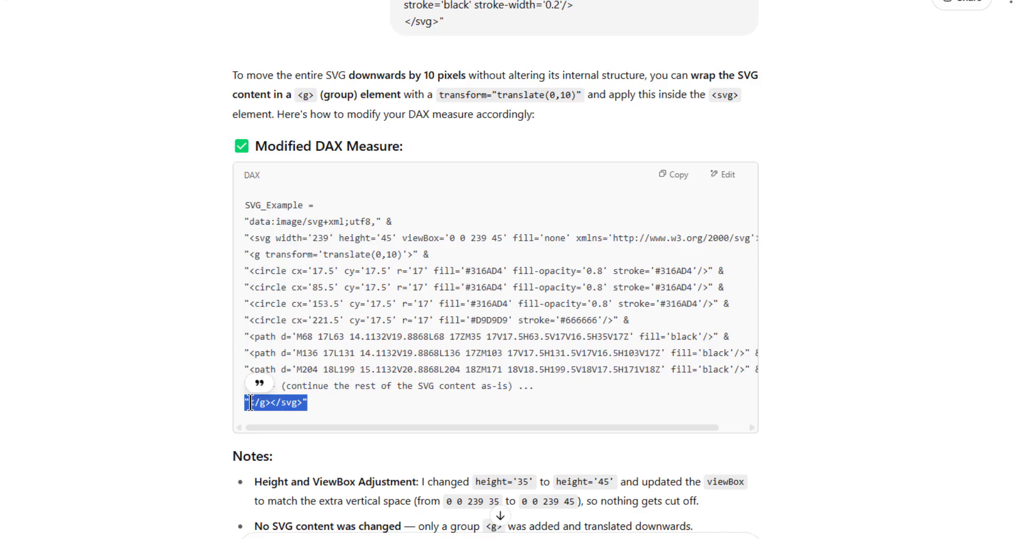
{"action": "left_click", "coordinate": [255, 403]}
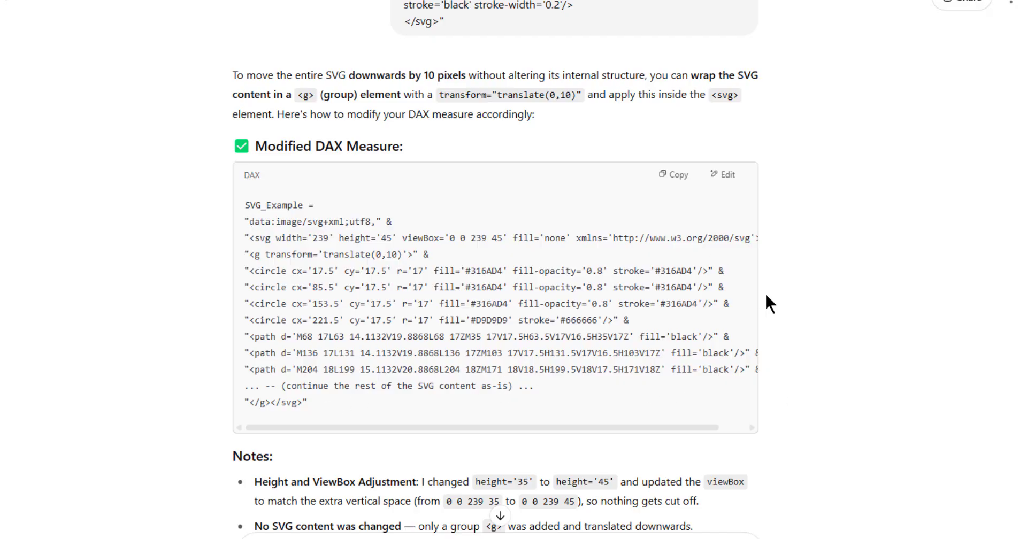
{"action": "scroll", "coordinate": [766, 298], "scroll_direction": "up", "scroll_amount": 15}
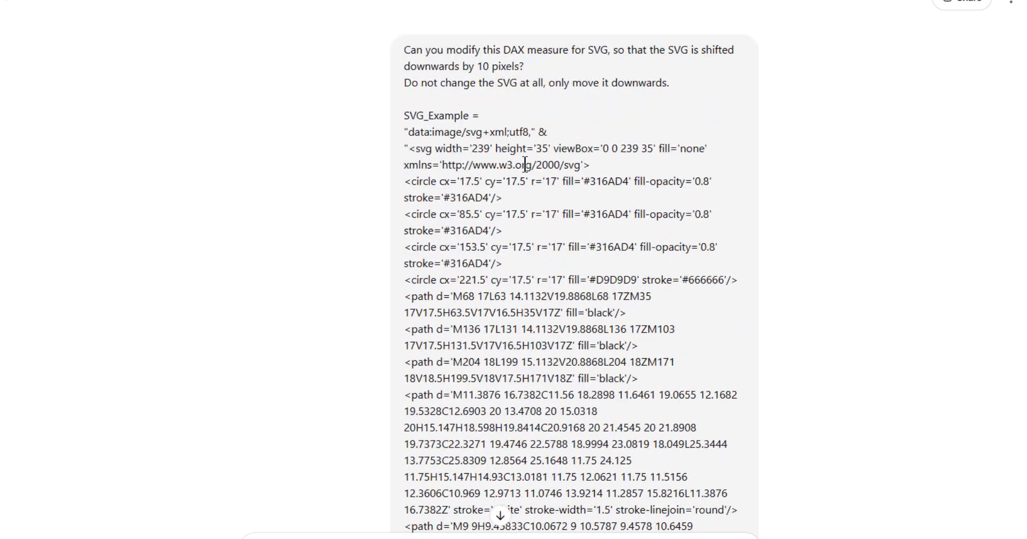
{"action": "scroll", "coordinate": [525, 165], "scroll_direction": "down", "scroll_amount": 15}
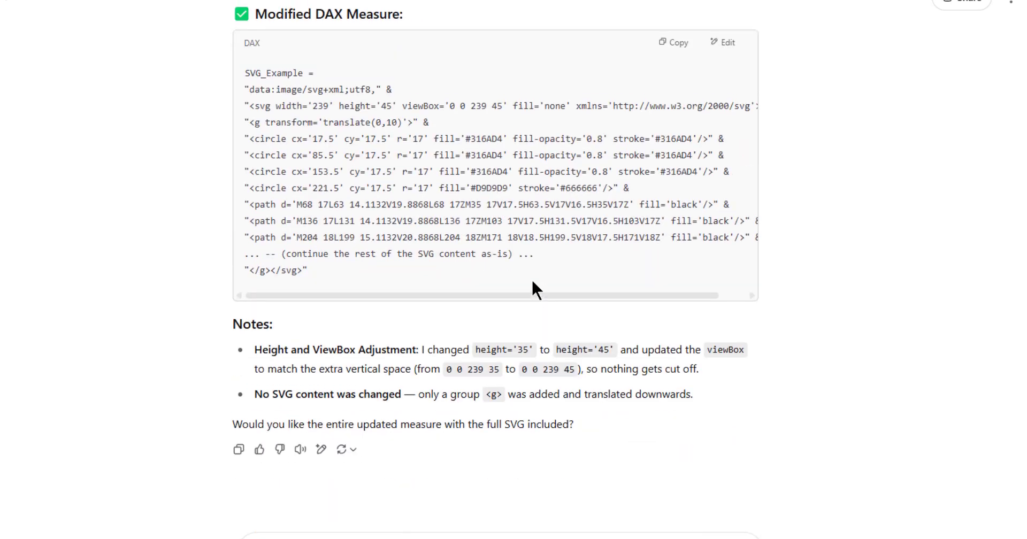
{"action": "scroll", "coordinate": [534, 283], "scroll_direction": "up", "scroll_amount": 8}
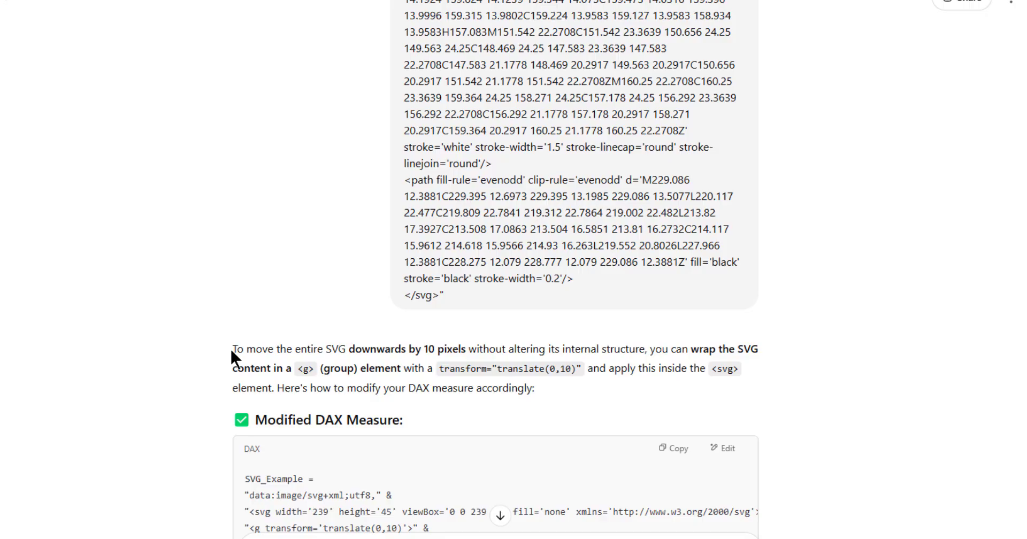
Step: Examine how the answer shifts the SVG with a translate(0,10) group, including the group's opening and closing tag lines
{"action": "left_click_drag", "start_coordinate": [231, 349], "coordinate": [483, 349]}
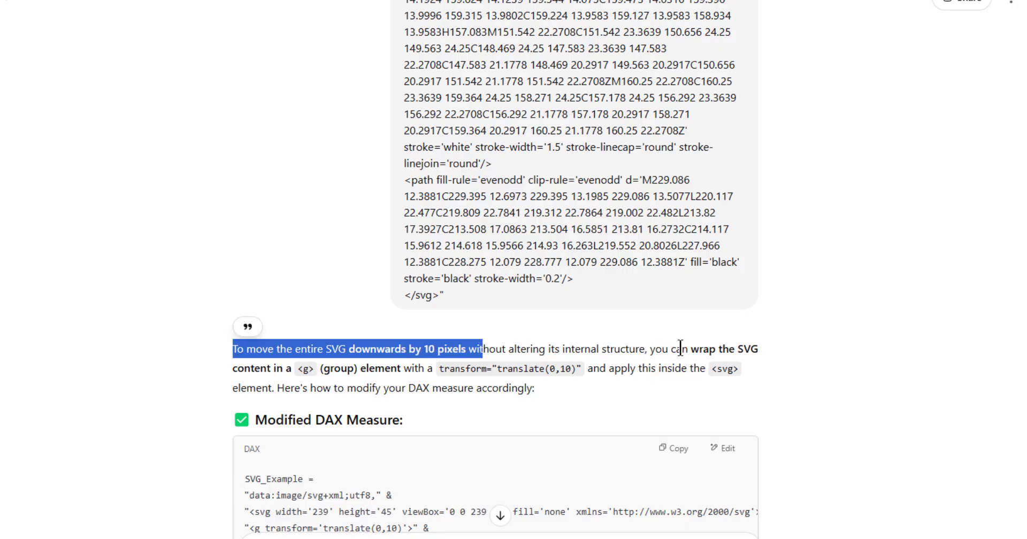
{"action": "left_click_drag", "start_coordinate": [701, 349], "coordinate": [769, 349]}
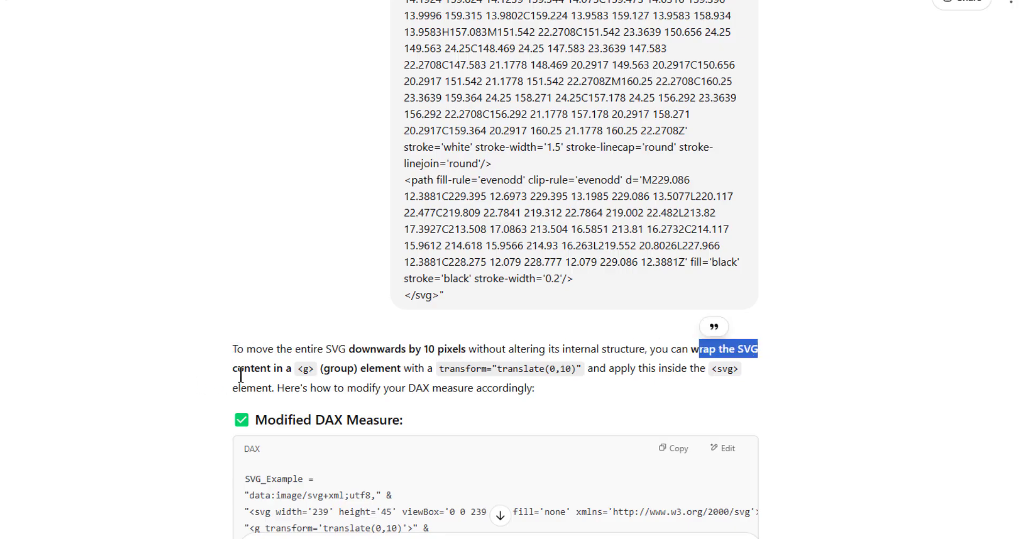
{"action": "left_click_drag", "start_coordinate": [244, 368], "coordinate": [413, 371]}
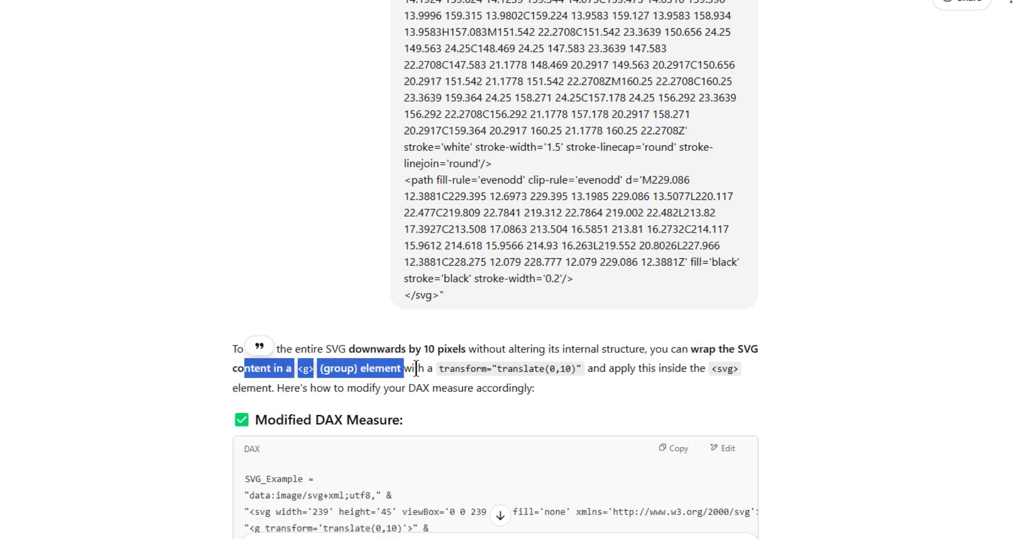
{"action": "scroll", "coordinate": [467, 300], "scroll_direction": "down", "scroll_amount": 1}
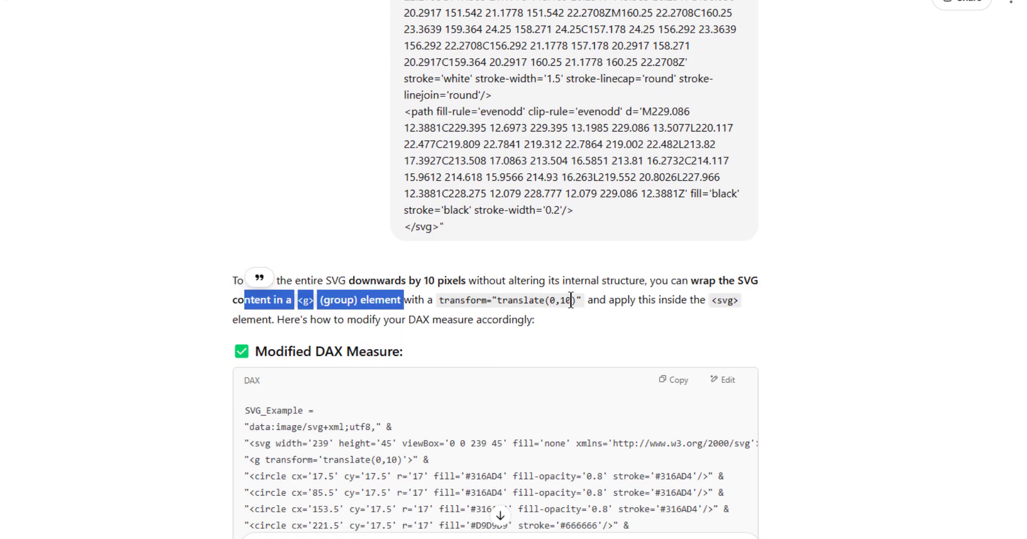
{"action": "left_click_drag", "start_coordinate": [571, 300], "coordinate": [560, 300]}
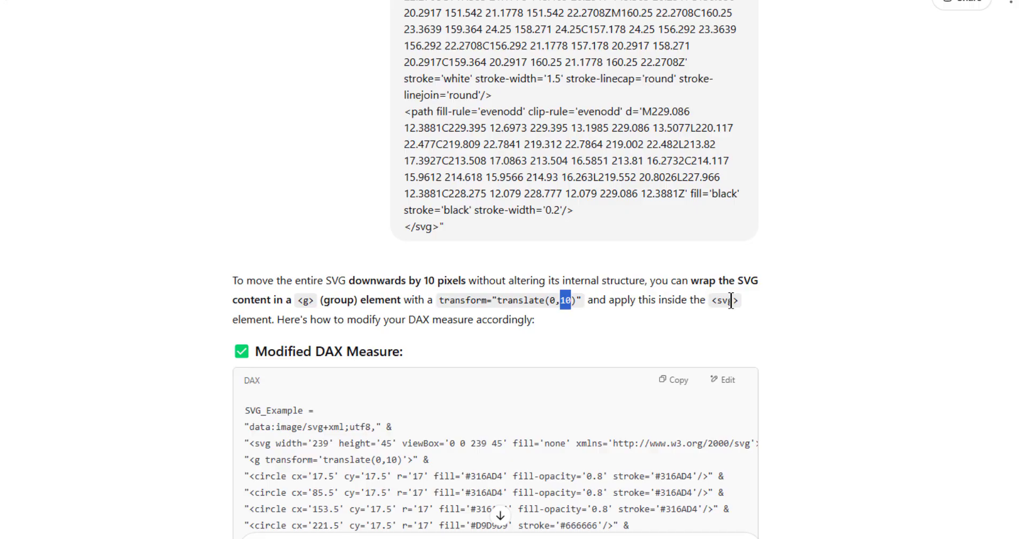
{"action": "scroll", "coordinate": [687, 305], "scroll_direction": "down", "scroll_amount": 3}
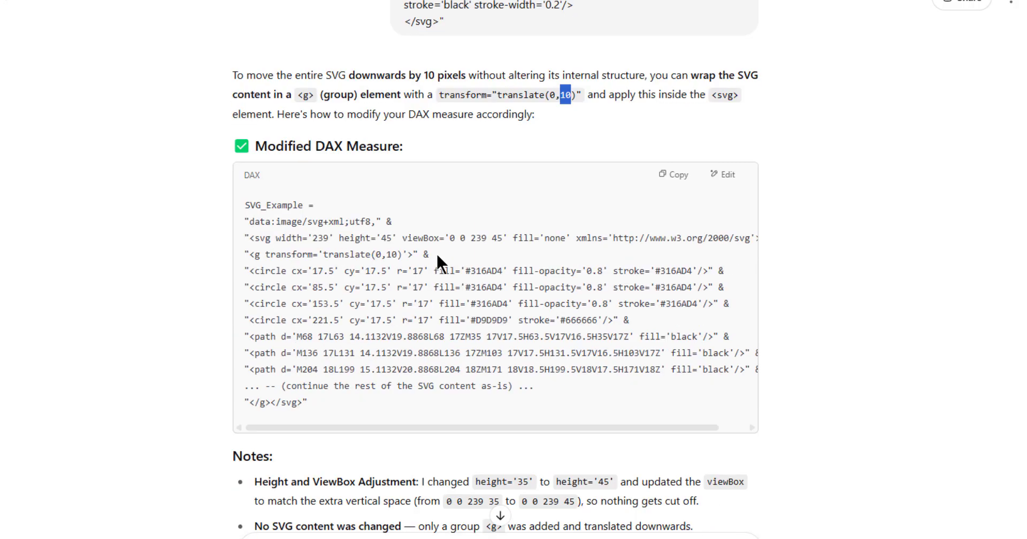
{"action": "left_click_drag", "start_coordinate": [433, 252], "coordinate": [243, 257]}
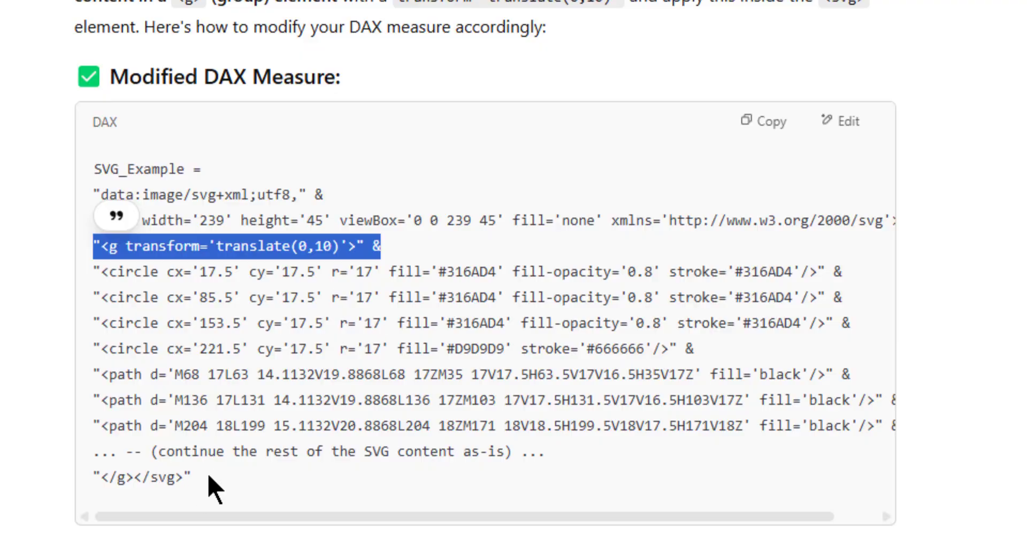
{"action": "left_click_drag", "start_coordinate": [214, 481], "coordinate": [100, 477]}
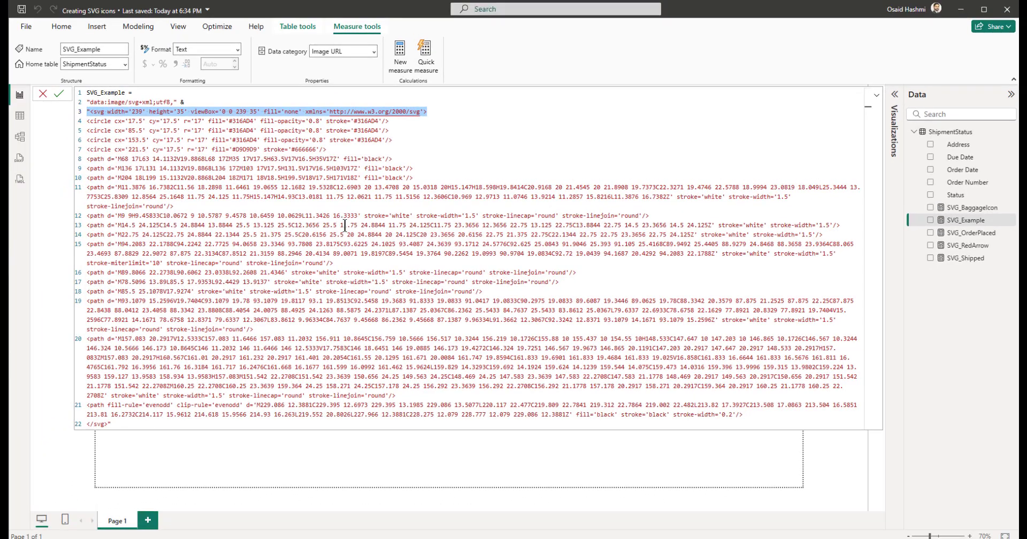
Step: Add the line "<g transform='translate(0,10)'>" & after the SVG_Example formula's opening svg tag, with joining ampersand and a quote before the first circle
{"action": "key", "text": "Right"}
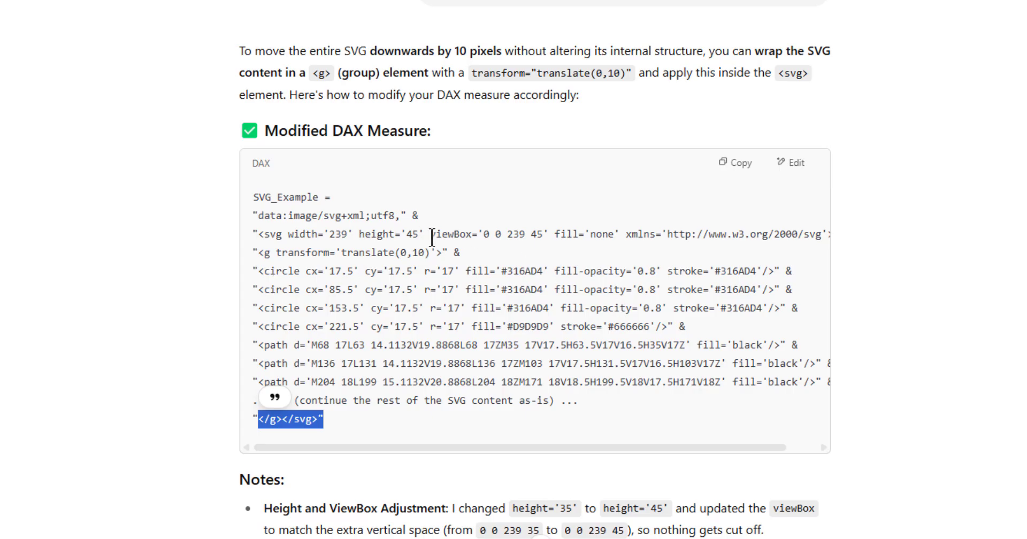
{"action": "scroll", "coordinate": [575, 449], "scroll_direction": "right", "scroll_amount": 2}
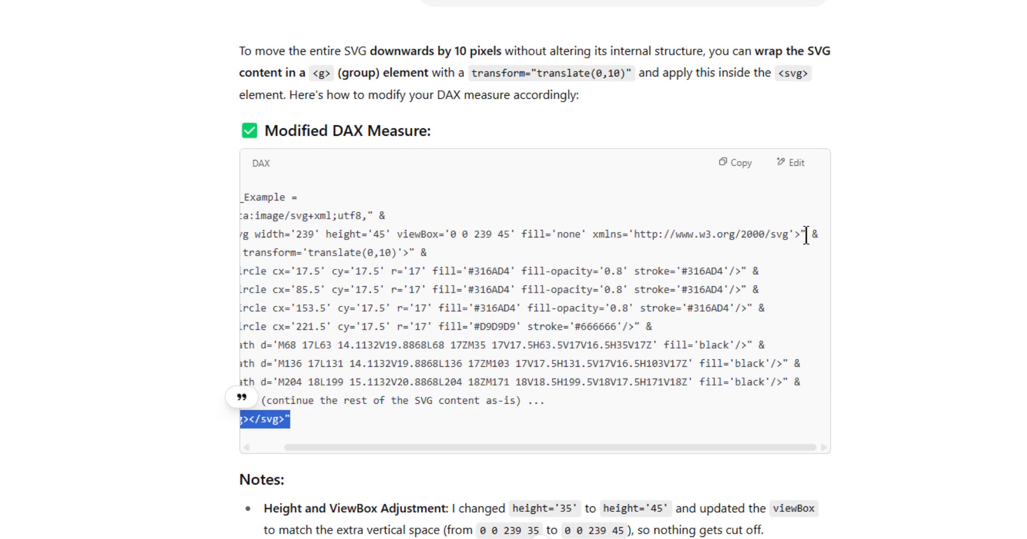
{"action": "left_click_drag", "start_coordinate": [808, 234], "coordinate": [462, 248]}
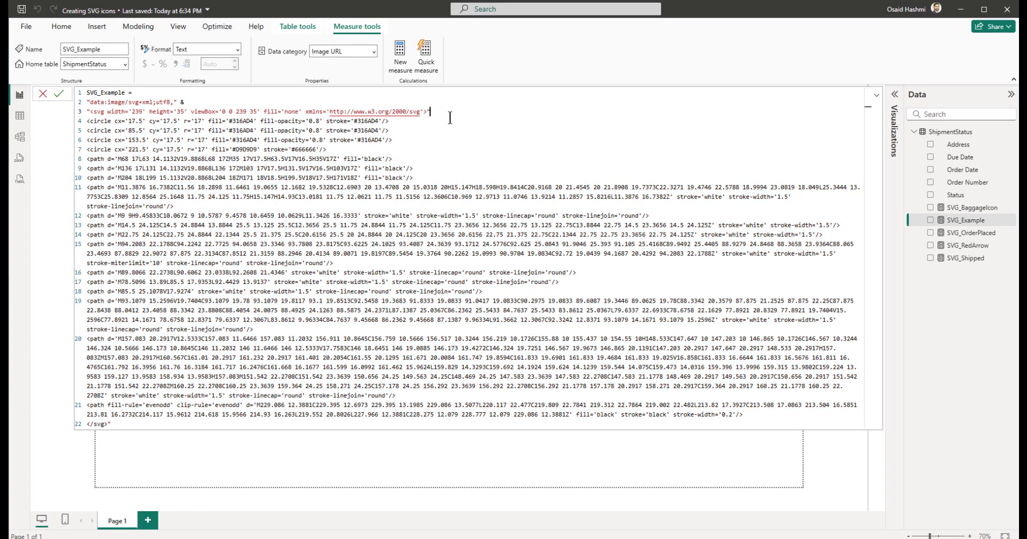
{"action": "key", "text": "shift+Return"}
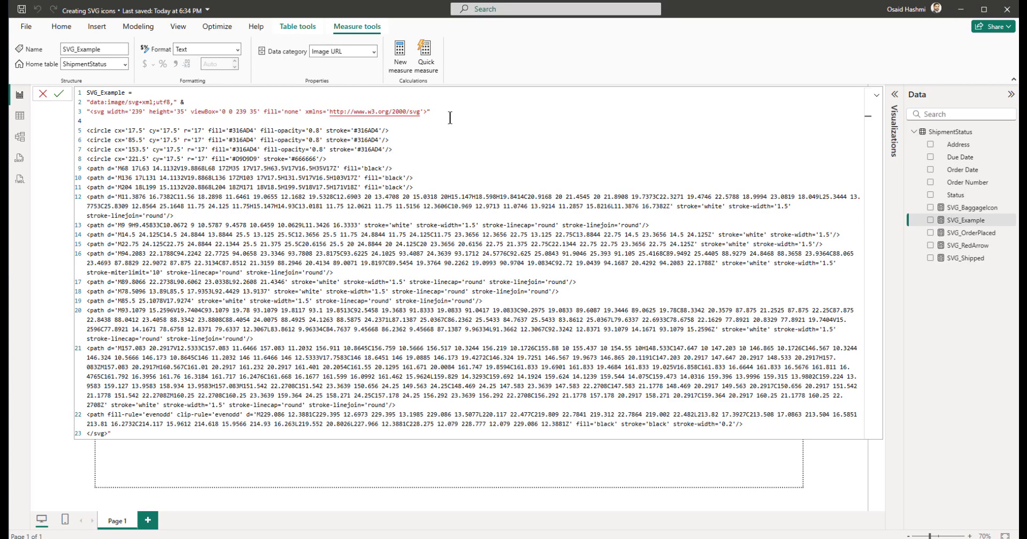
{"action": "type", "text": "&"}
{"action": "key", "text": "shift+Return"}
{"action": "type", "text": "\"<g transform='translate(0,10)'>\" &"}
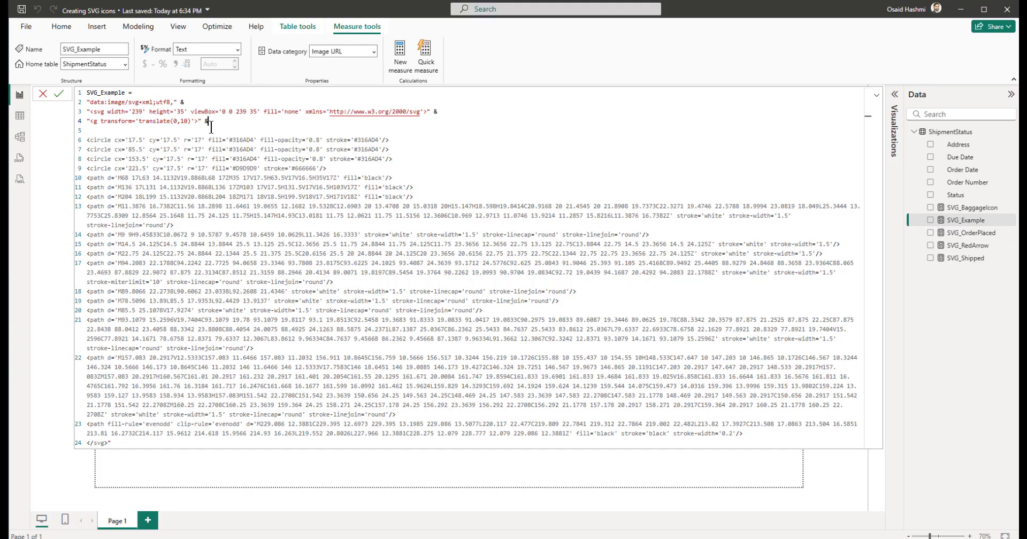
{"action": "key", "text": "BackSpace"}
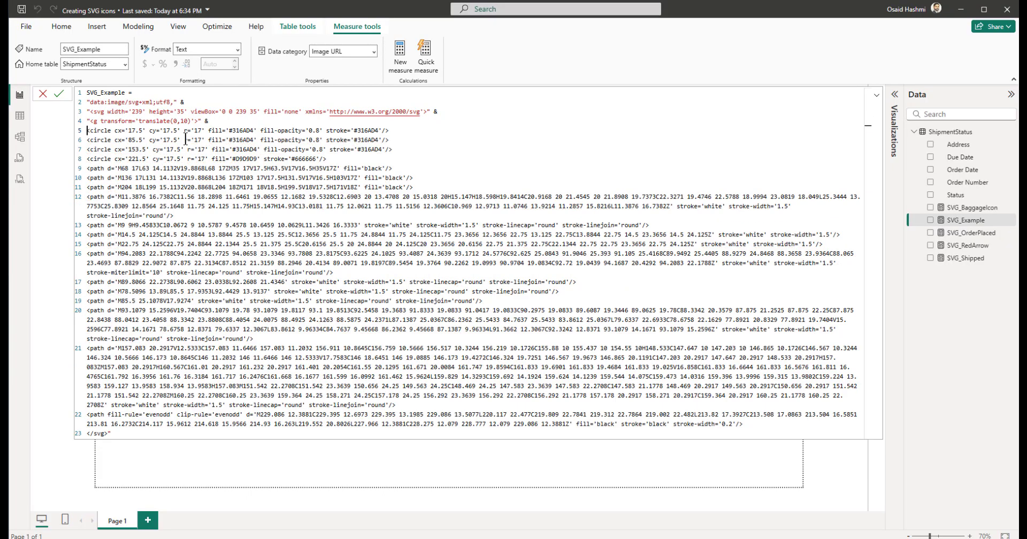
{"action": "type", "text": "\""}
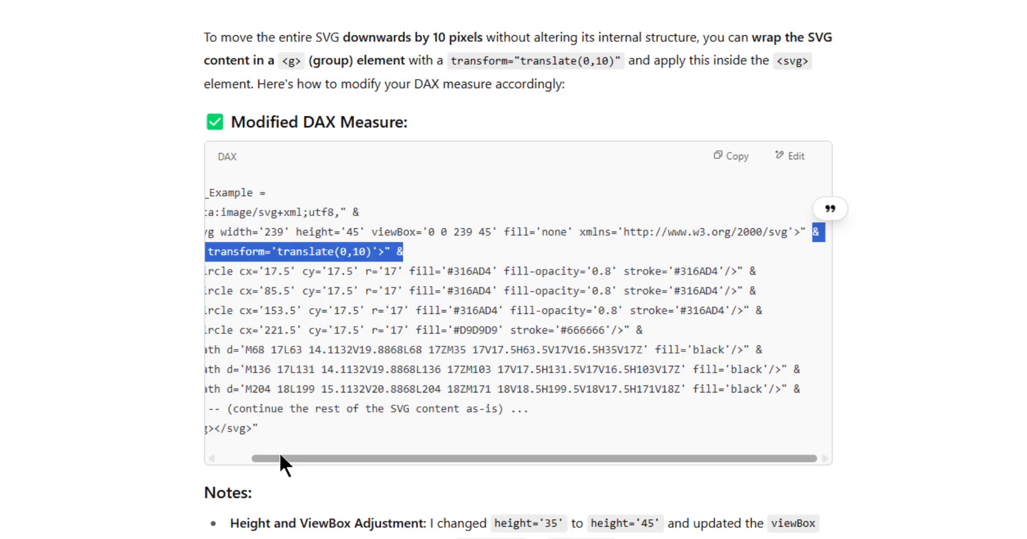
Step: Copy the closing tags from ChatGPT's code and end the SVG_Example formula with </g></svg>" in place of the old closing tag
{"action": "left_click_drag", "start_coordinate": [281, 459], "coordinate": [140, 464]}
{"action": "left_click", "coordinate": [286, 428]}
{"action": "left_click_drag", "start_coordinate": [287, 428], "coordinate": [218, 429]}
{"action": "key", "text": "ctrl+c"}
{"action": "key", "text": "alt+Tab"}
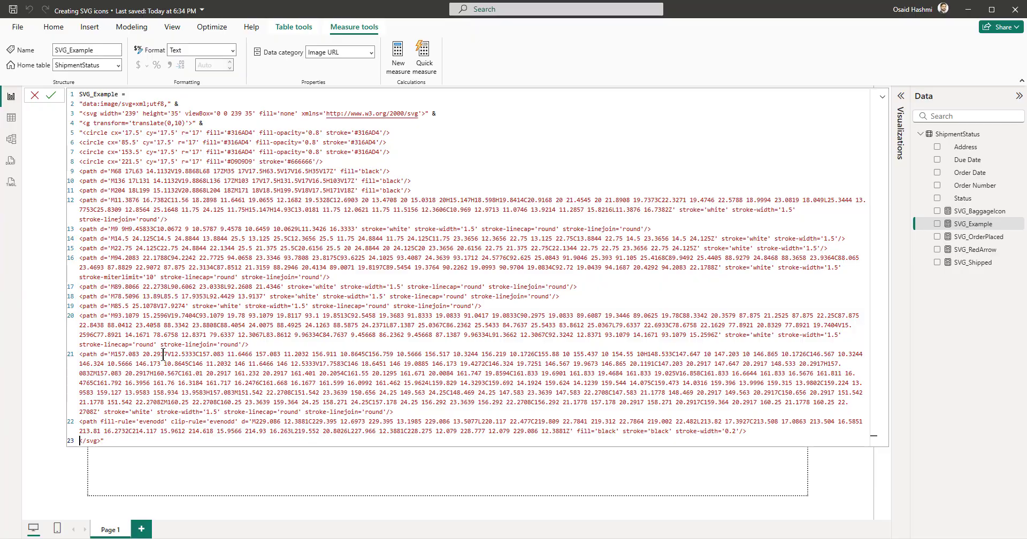
{"action": "left_click", "coordinate": [102, 441]}
{"action": "key", "text": "shift+Left"}
{"action": "key", "text": "shift+Left"}
{"action": "key", "text": "shift+Left"}
{"action": "key", "text": "shift+Left"}
{"action": "key", "text": "shift+Left"}
{"action": "key", "text": "shift+Left"}
{"action": "key", "text": "ctrl+v"}
{"action": "key", "text": "Left"}
{"action": "key", "text": "Left"}
{"action": "key", "text": "Left"}
{"action": "key", "text": "Left"}
{"action": "key", "text": "Left"}
{"action": "key", "text": "Left"}
{"action": "key", "text": "Left"}
{"action": "key", "text": "Left"}
{"action": "key", "text": "Left"}
{"action": "key", "text": "Left"}
{"action": "key", "text": "BackSpace"}
{"action": "key", "text": "End"}
{"action": "left_click", "coordinate": [884, 97]}
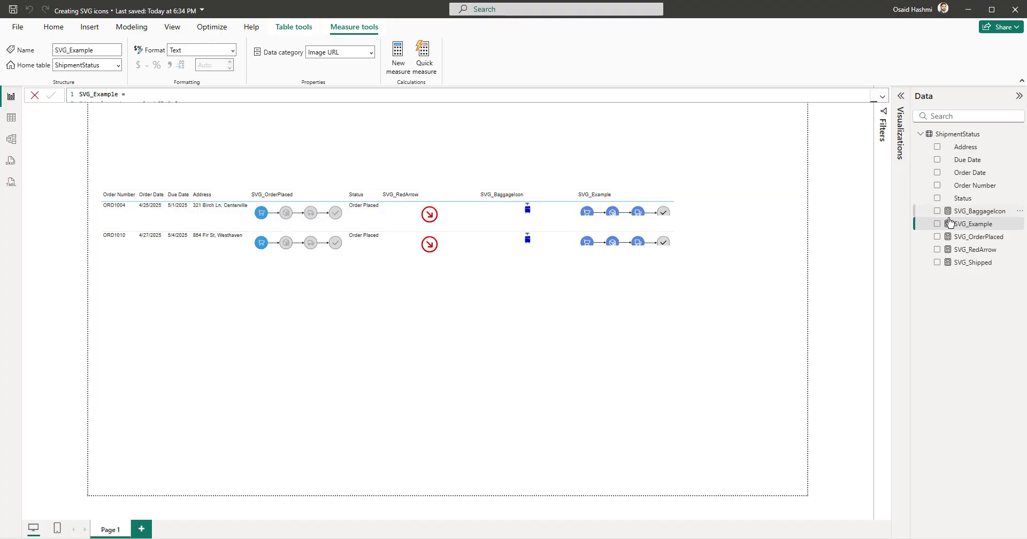
Step: Set both the SVG height and the viewBox height to 45 in the SVG_Example formula
{"action": "left_click", "coordinate": [883, 101]}
{"action": "double_click", "coordinate": [174, 114]}
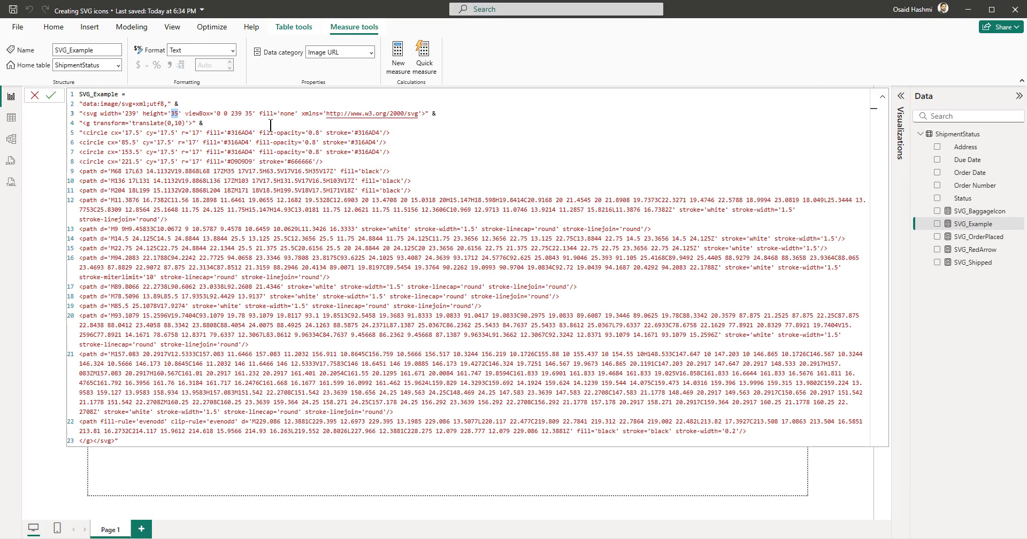
{"action": "type", "text": "45"}
{"action": "type", "text": "45"}
{"action": "left_click", "coordinate": [883, 97]}
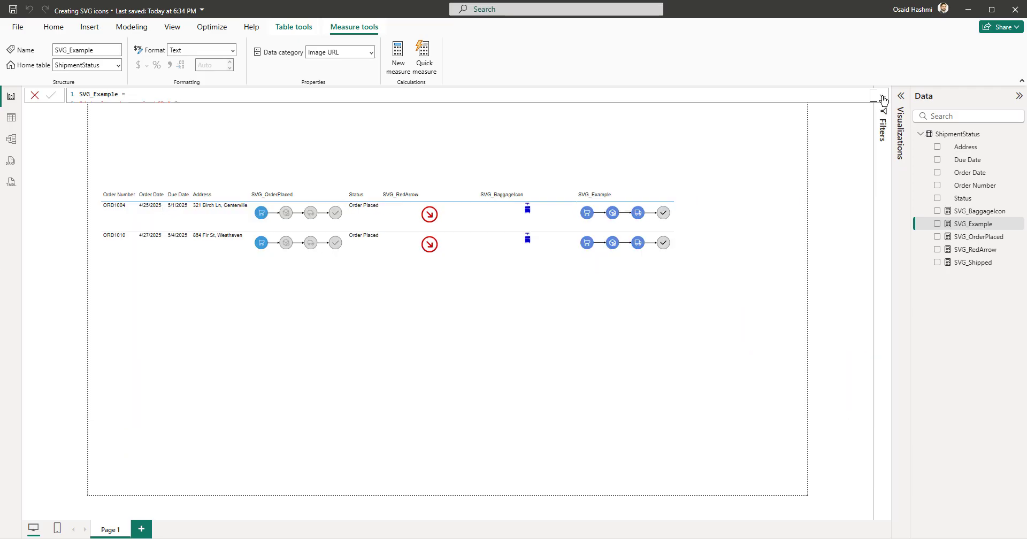
Step: Review the svg, group and closing tag lines in ChatGPT's answer against the edited SVG_Example formula in Power BI
{"action": "key", "text": "alt+Tab"}
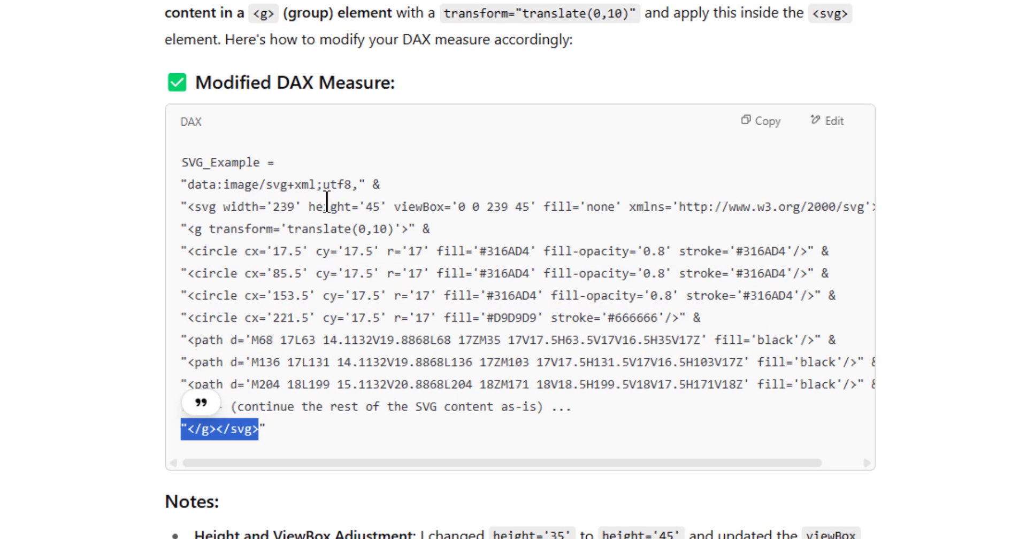
{"action": "left_click", "coordinate": [457, 246]}
{"action": "left_click_drag", "start_coordinate": [543, 258], "coordinate": [416, 245]}
{"action": "left_click_drag", "start_coordinate": [257, 203], "coordinate": [169, 211]}
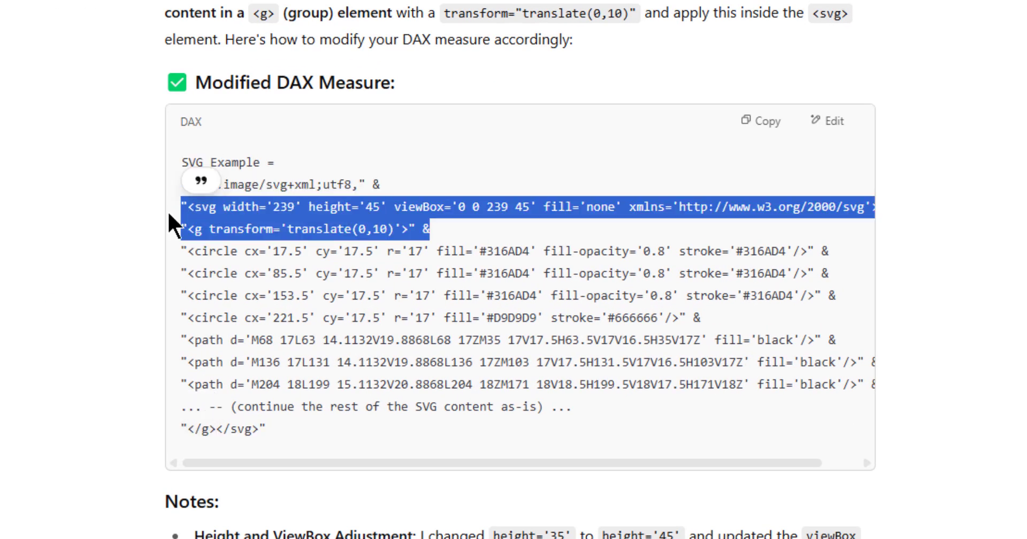
{"action": "scroll", "coordinate": [284, 235], "scroll_direction": "down", "scroll_amount": 3}
{"action": "left_click_drag", "start_coordinate": [286, 241], "coordinate": [182, 244]}
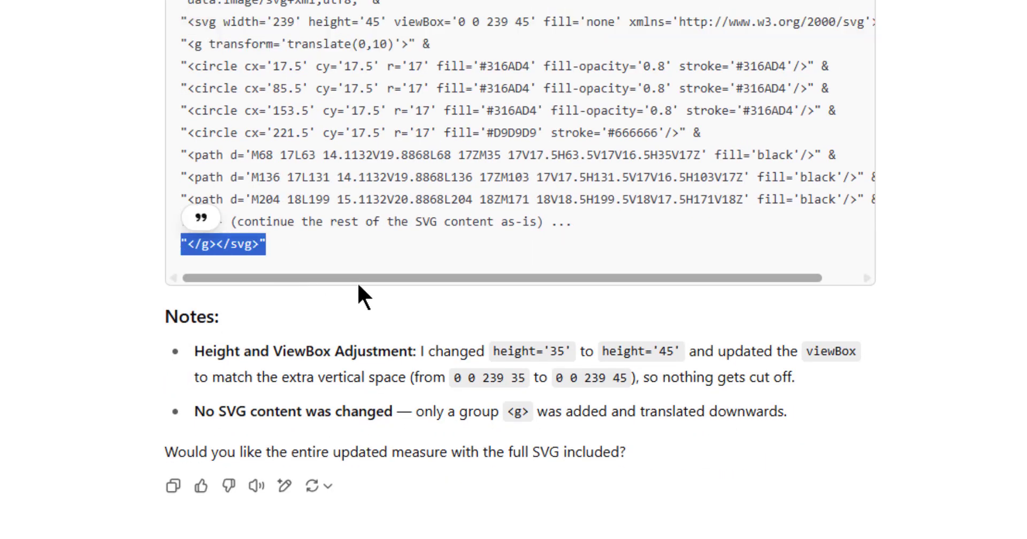
{"action": "key", "text": "alt+Tab"}
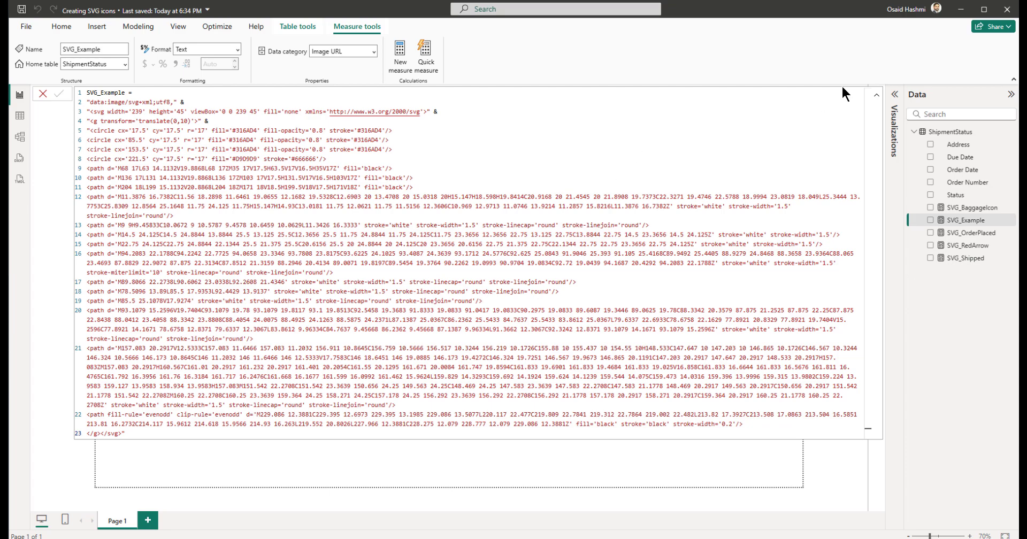
{"action": "left_click", "coordinate": [876, 95]}
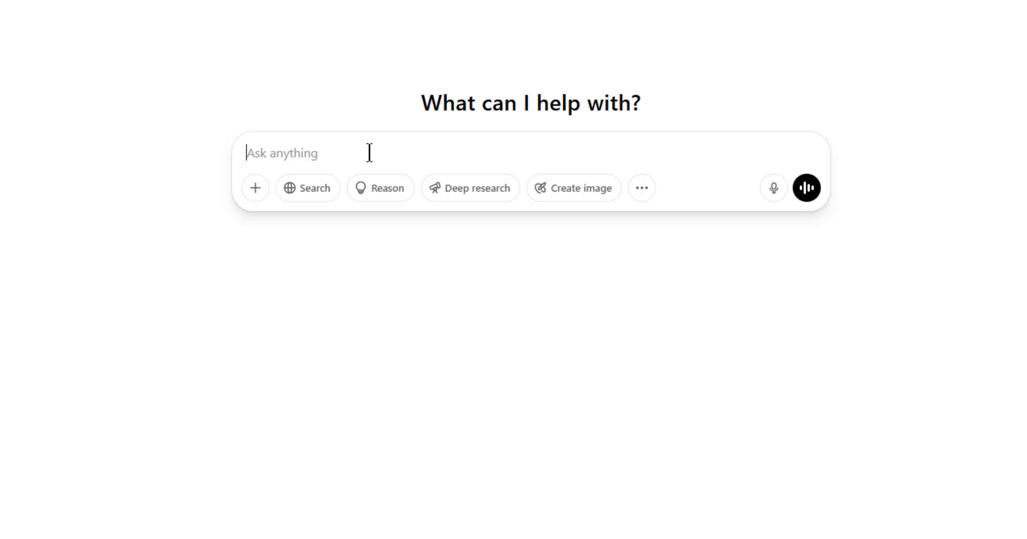
Step: Begin a new ChatGPT prompt with "Could you write an SVG code which displays the text "Delivered"? I want"
{"action": "type", "text": "Could you write an"}
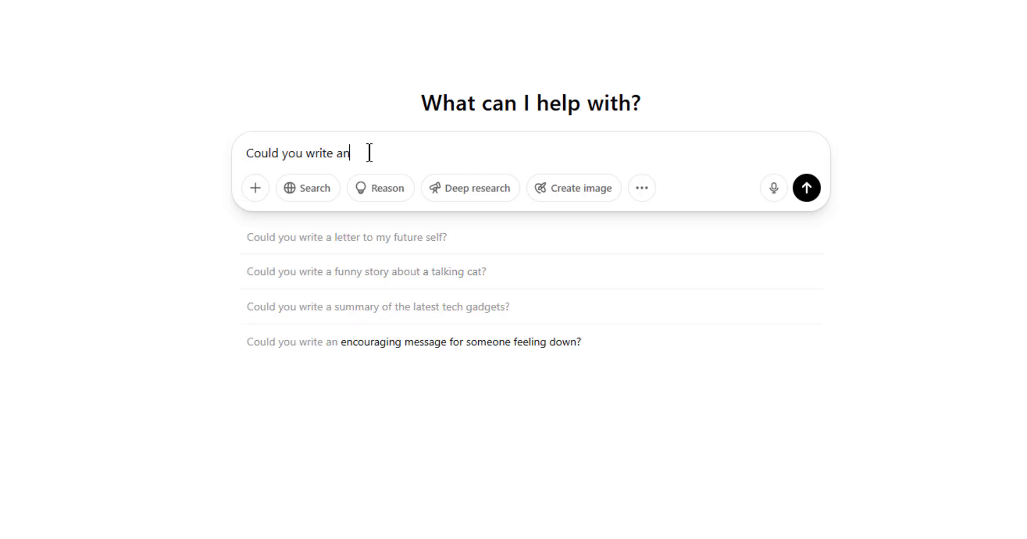
{"action": "type", "text": " SVG code fo"}
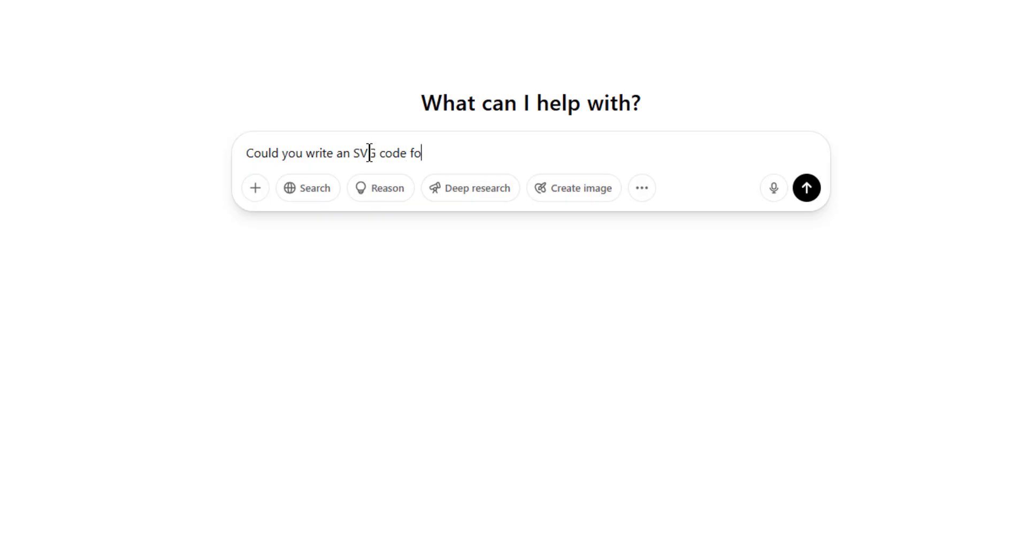
{"action": "key", "text": "BackSpace"}
{"action": "key", "text": "BackSpace"}
{"action": "type", "text": "consisting of t"}
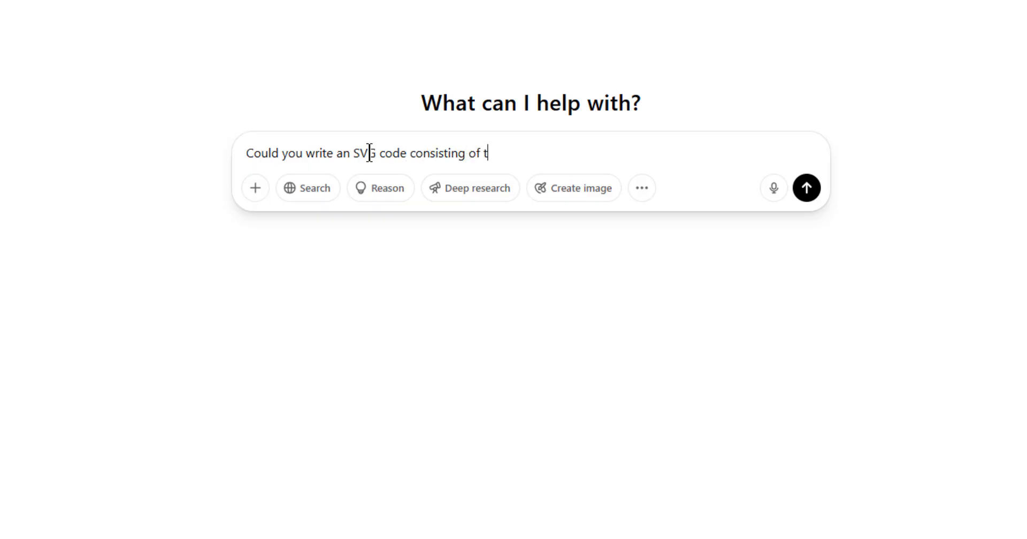
{"action": "type", "text": "ex"}
{"action": "key", "text": "BackSpace"}
{"action": "key", "text": "BackSpace"}
{"action": "key", "text": "BackSpace"}
{"action": "key", "text": "BackSpace"}
{"action": "key", "text": "BackSpace"}
{"action": "key", "text": "BackSpace"}
{"action": "key", "text": "BackSpace"}
{"action": "key", "text": "BackSpace"}
{"action": "key", "text": "BackSpace"}
{"action": "key", "text": "BackSpace"}
{"action": "key", "text": "BackSpace"}
{"action": "key", "text": "BackSpace"}
{"action": "key", "text": "BackSpace"}
{"action": "key", "text": "BackSpace"}
{"action": "key", "text": "BackSpace"}
{"action": "key", "text": "BackSpace"}
{"action": "type", "text": "which display"}
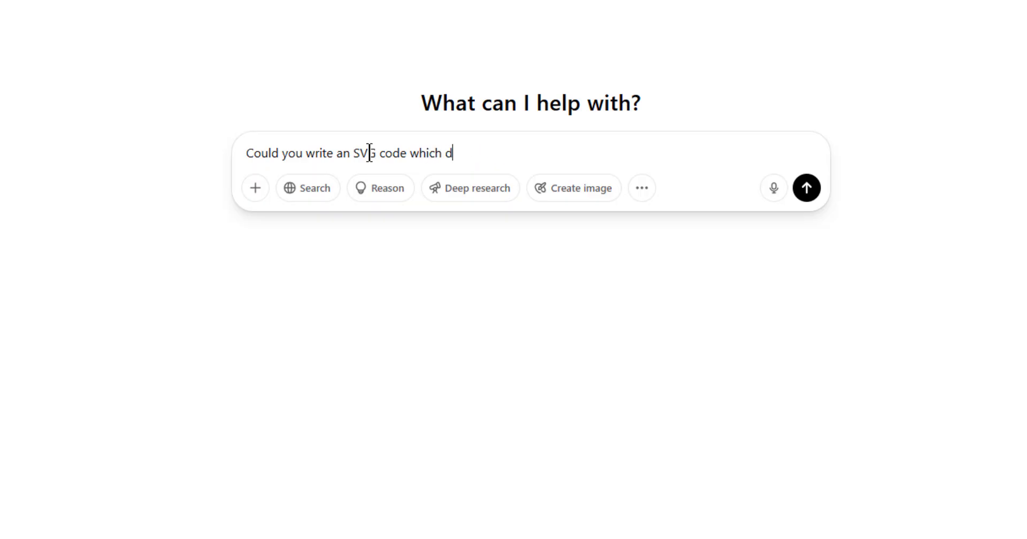
{"action": "type", "text": "the text \"D"}
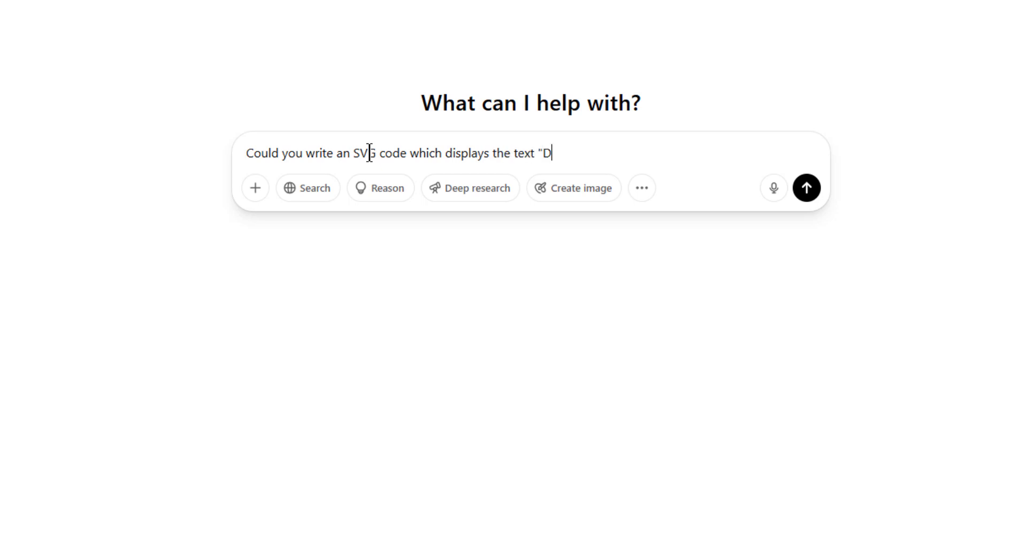
{"action": "type", "text": "elivered\"? I want "}
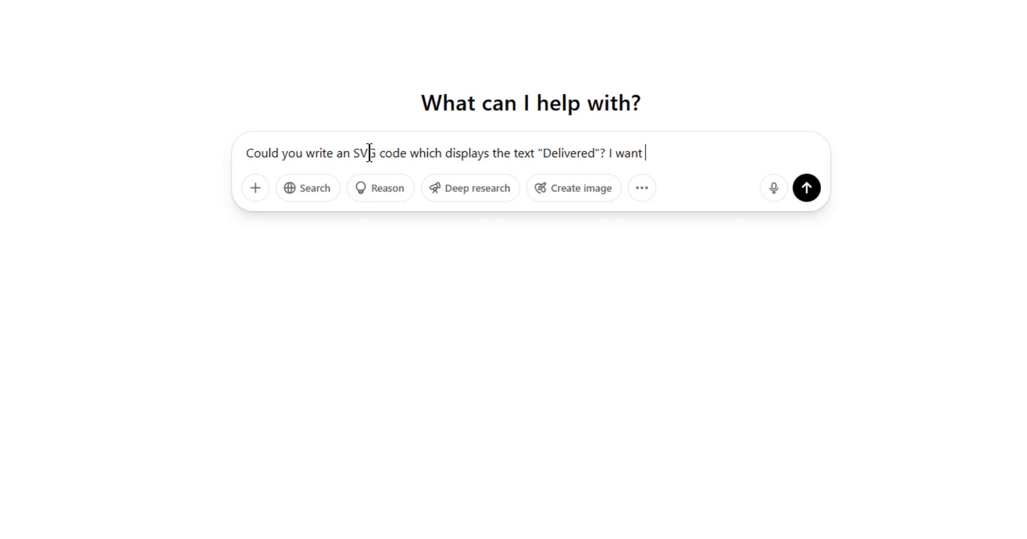
Step: Finish the prompt with "to use this SVG code in DAX in Power BI." and submit it
{"action": "type", "text": "to use this SV"}
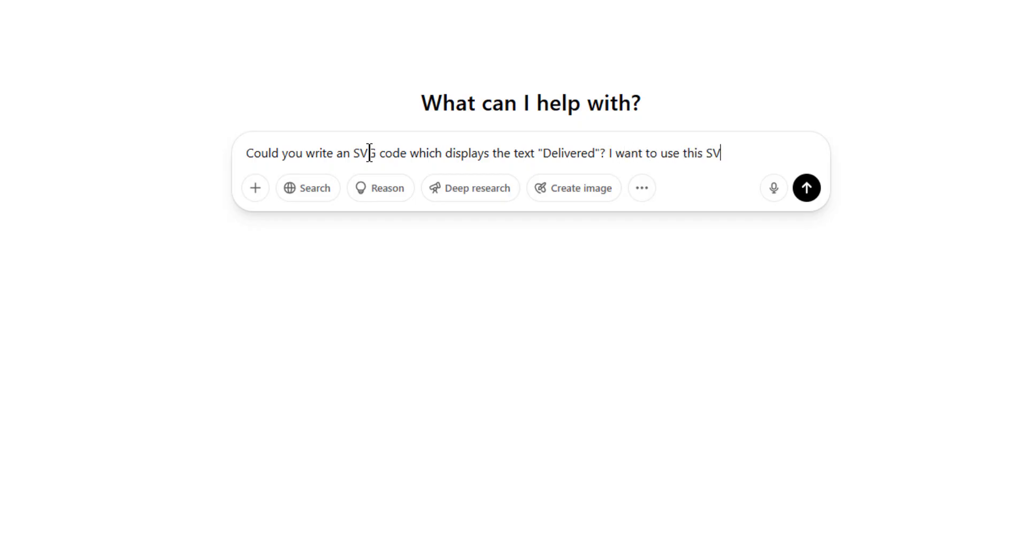
{"action": "type", "text": "G code in DAX in Power b"}
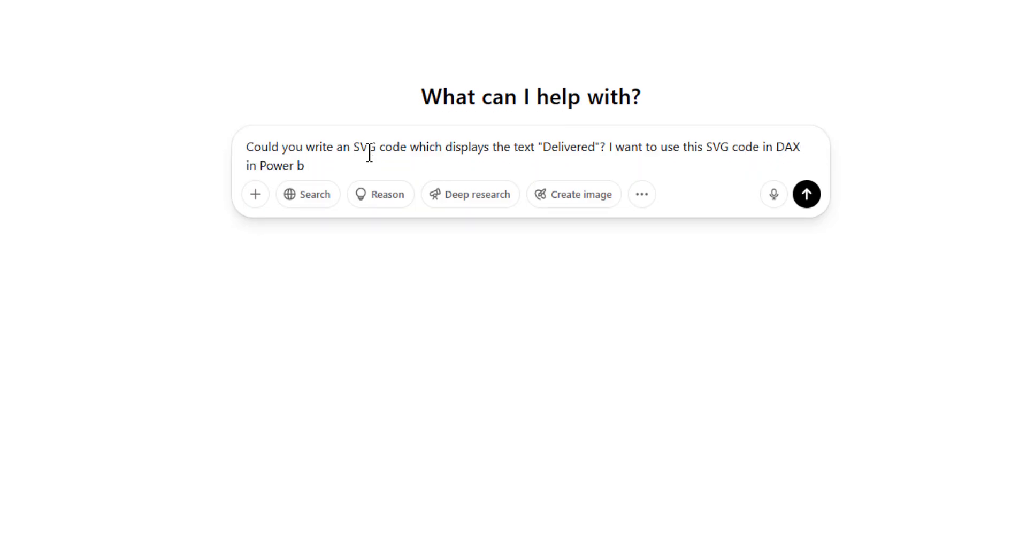
{"action": "type", "text": "i"}
{"action": "key", "text": "BackSpace"}
{"action": "key", "text": "BackSpace"}
{"action": "type", "text": "BI."}
{"action": "key", "text": "Return"}
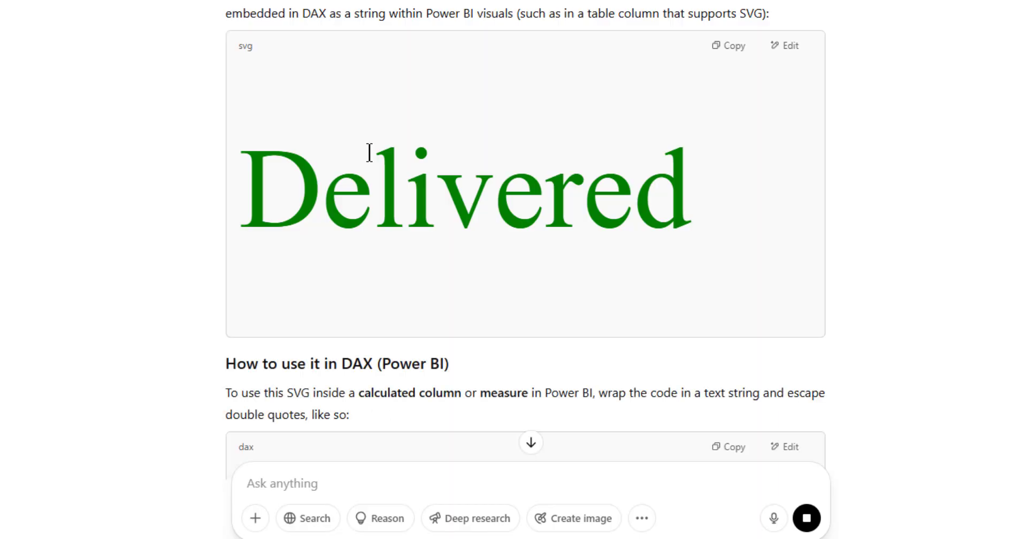
Step: Copy the "Delivered" text element line from the DAX code in ChatGPT's answer
{"action": "scroll", "coordinate": [377, 174], "scroll_direction": "down", "scroll_amount": 3}
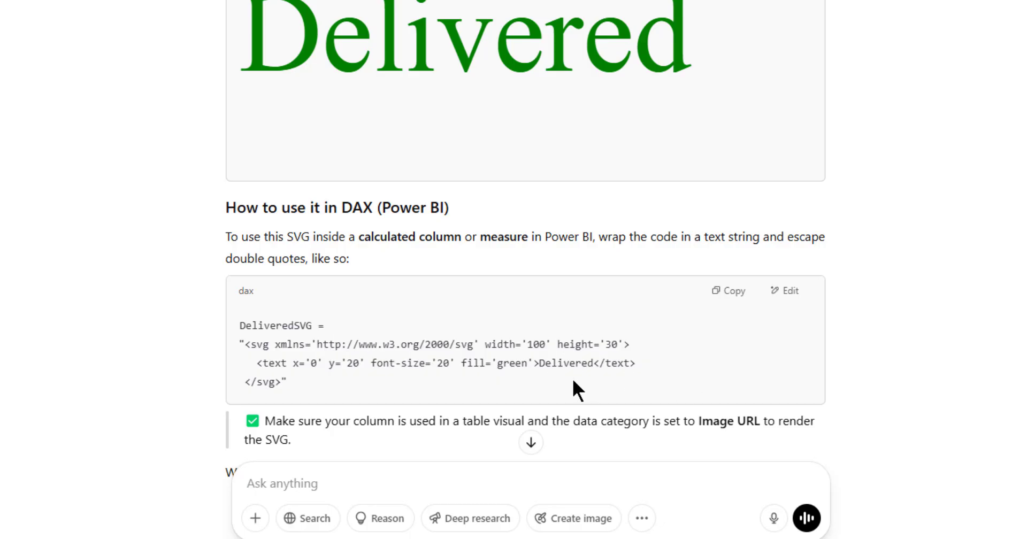
{"action": "left_click_drag", "start_coordinate": [256, 363], "coordinate": [644, 364]}
{"action": "key", "text": "ctrl+c"}
{"action": "right_click", "coordinate": [575, 364]}
{"action": "left_click", "coordinate": [624, 164]}
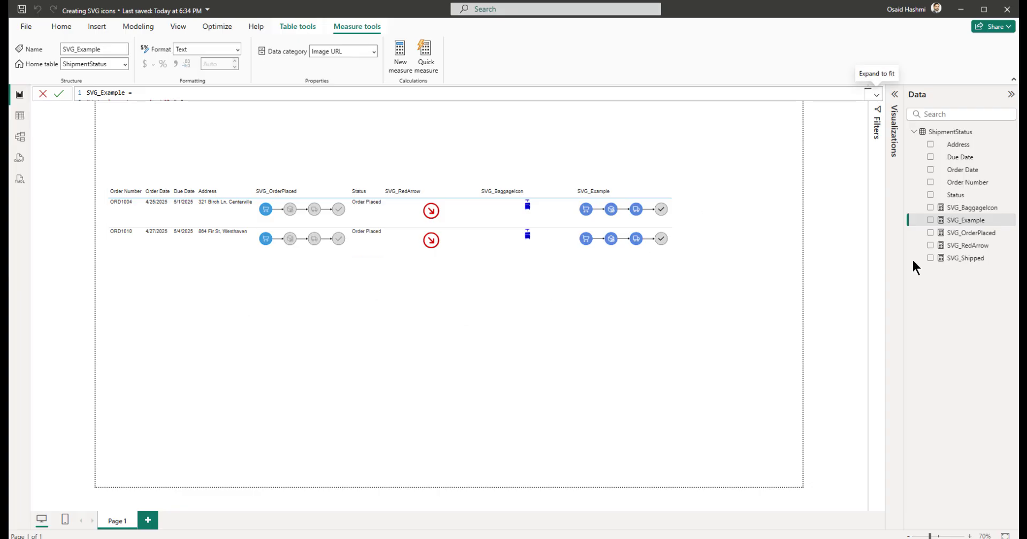
Step: In Power BI, paste the "Delivered" text element on a new line before the closing tags of SVG_Example and apply the formula
{"action": "left_click", "coordinate": [876, 93]}
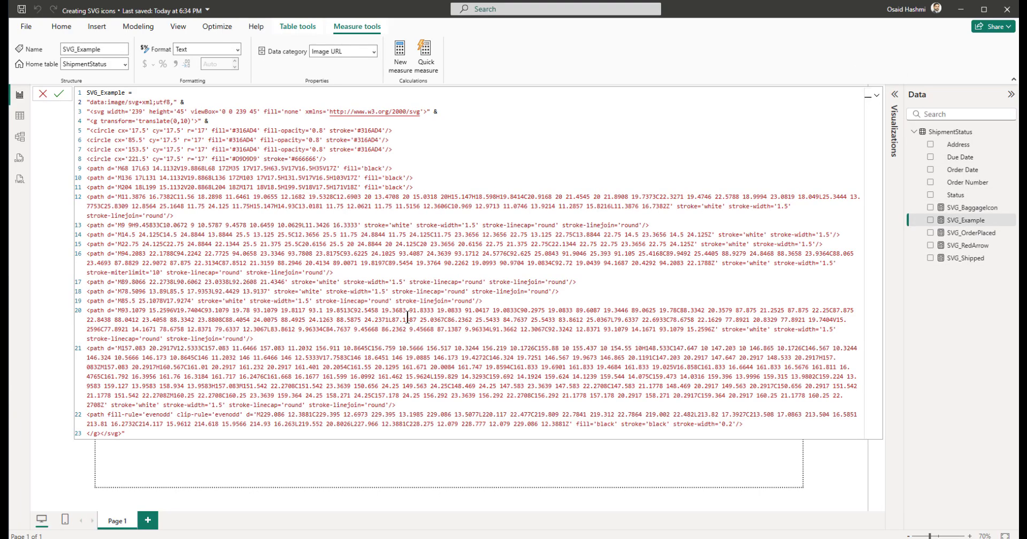
{"action": "left_click", "coordinate": [762, 427]}
{"action": "key", "text": "Return"}
{"action": "key", "text": "ctrl+v"}
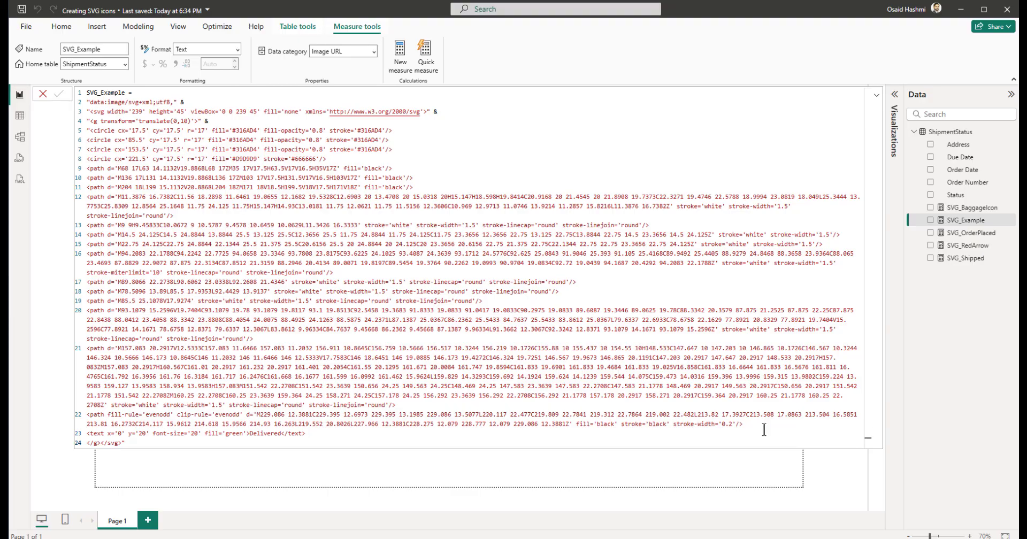
{"action": "left_click", "coordinate": [876, 96]}
{"action": "left_click", "coordinate": [877, 95]}
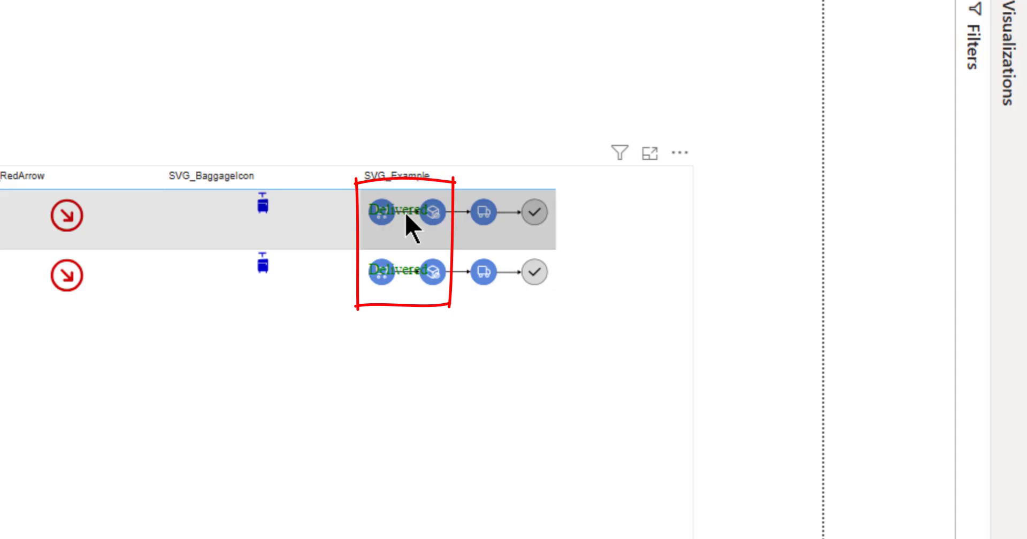
{"action": "left_click_drag", "start_coordinate": [562, 511], "coordinate": [856, 511]}
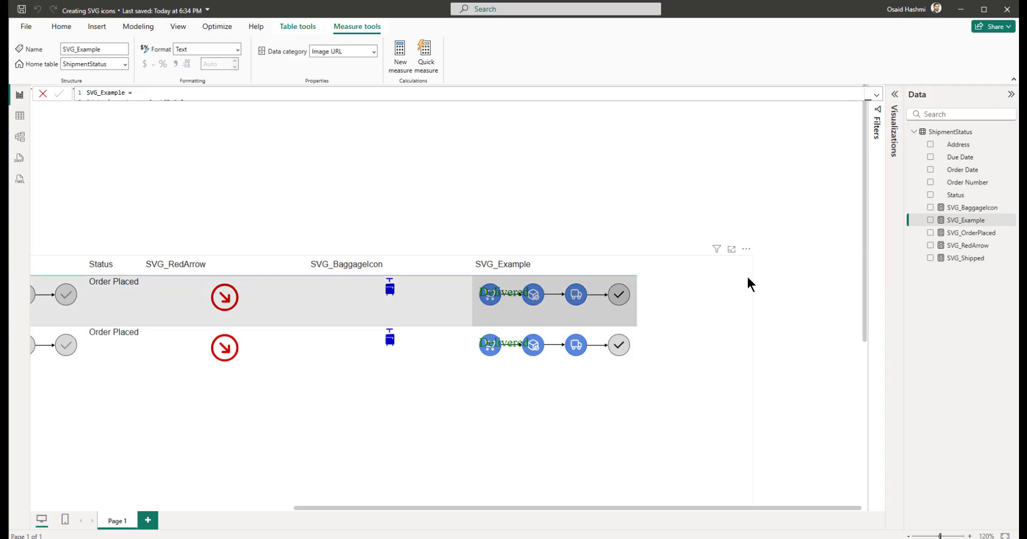
Step: Set both the SVG width and the viewBox width to 300 in the SVG_Example formula
{"action": "left_click", "coordinate": [877, 95]}
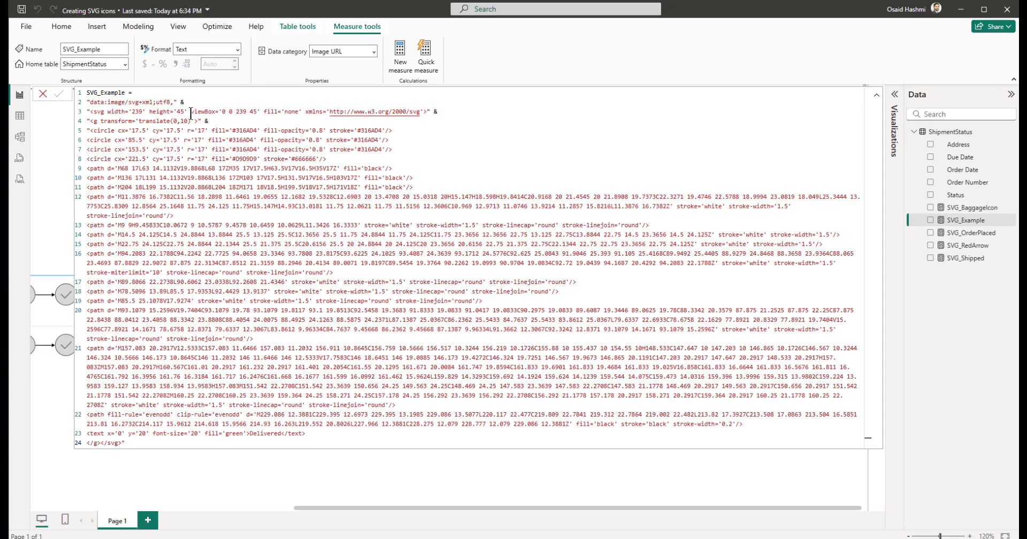
{"action": "double_click", "coordinate": [137, 111]}
{"action": "type", "text": "300"}
{"action": "double_click", "coordinate": [241, 111]}
{"action": "type", "text": "300"}
Step: Set the "Delivered" text element's x position to 245 and its font size to 15, then apply the formula
{"action": "left_click", "coordinate": [119, 434]}
{"action": "type", "text": "245"}
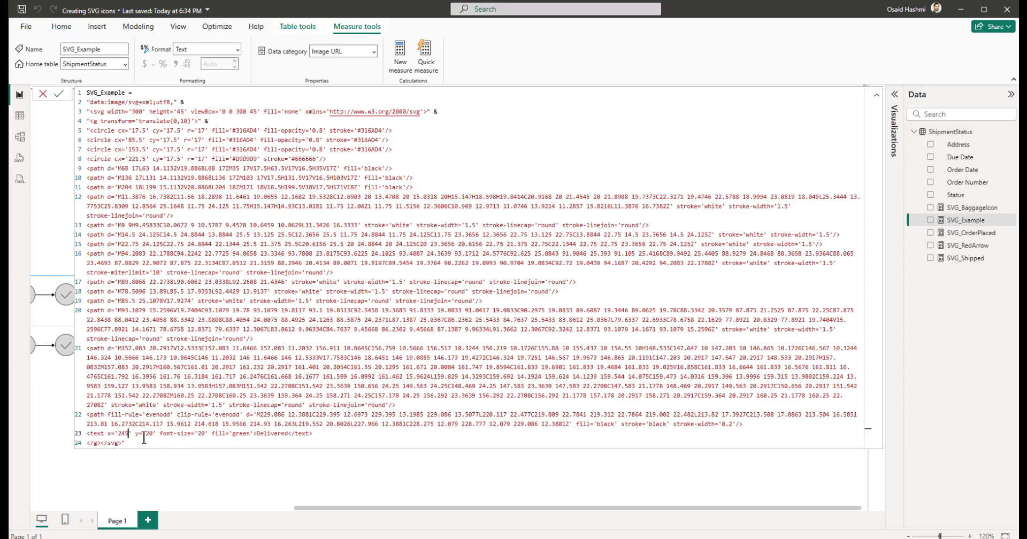
{"action": "double_click", "coordinate": [149, 434]}
{"action": "double_click", "coordinate": [200, 433]}
{"action": "type", "text": "15"}
{"action": "left_click", "coordinate": [876, 95]}
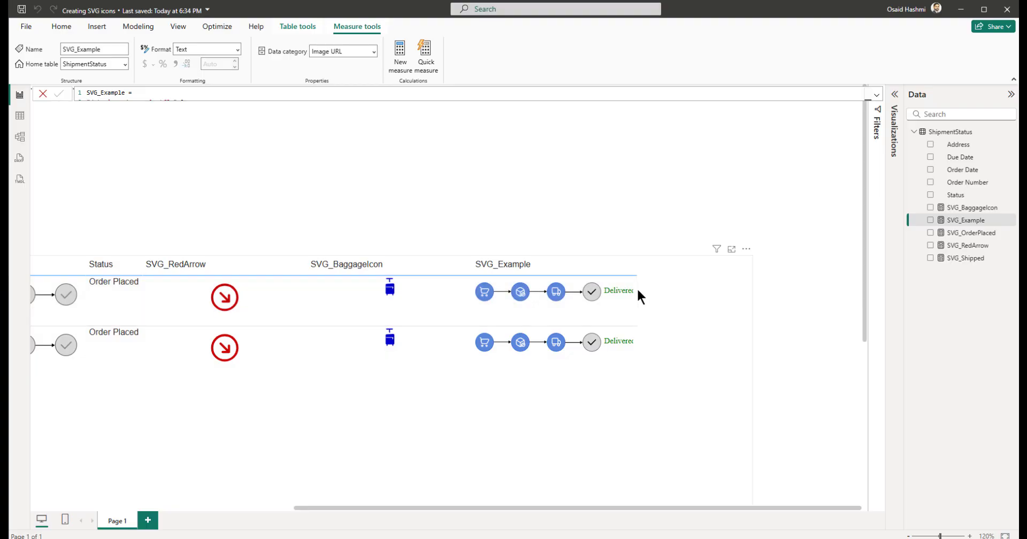
Step: Set both the SVG width and the viewBox width to 325 in the SVG_Example formula and apply it
{"action": "left_click", "coordinate": [877, 94]}
{"action": "double_click", "coordinate": [139, 111]}
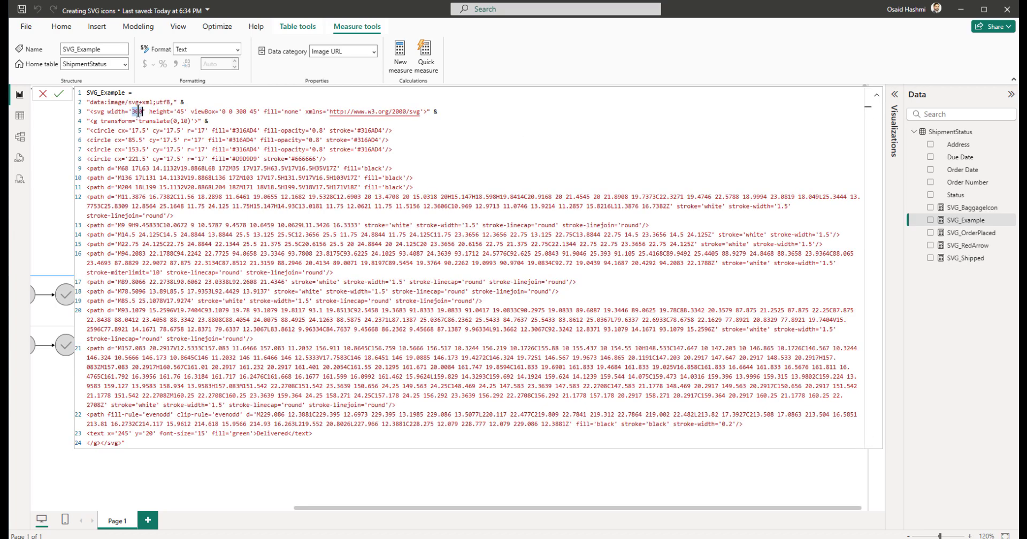
{"action": "type", "text": "325"}
{"action": "double_click", "coordinate": [241, 111]}
{"action": "type", "text": "325"}
{"action": "left_click", "coordinate": [877, 94]}
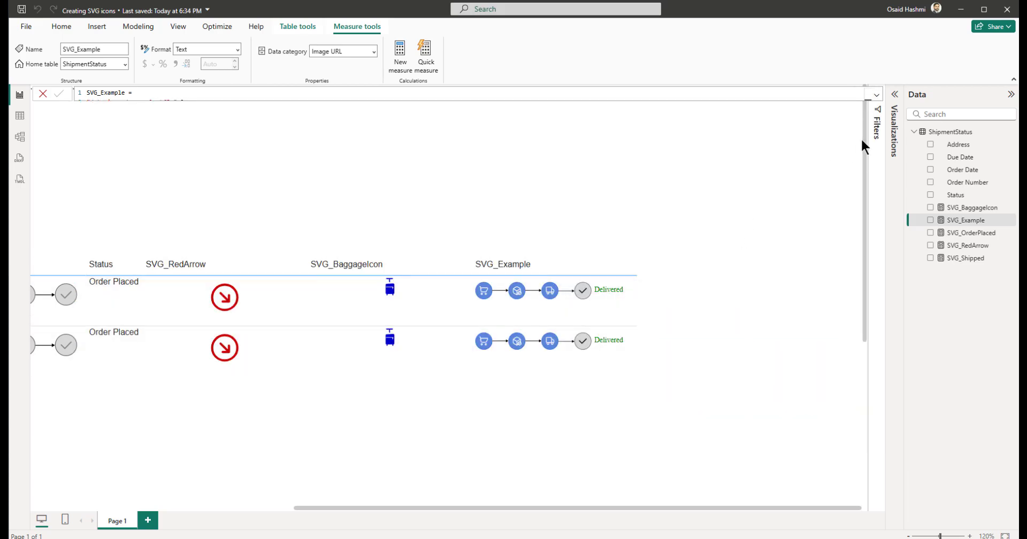
Step: Set the "Delivered" text element's y position to 22 in SVG_Example and apply the formula
{"action": "left_click", "coordinate": [876, 95]}
{"action": "left_click", "coordinate": [151, 434]}
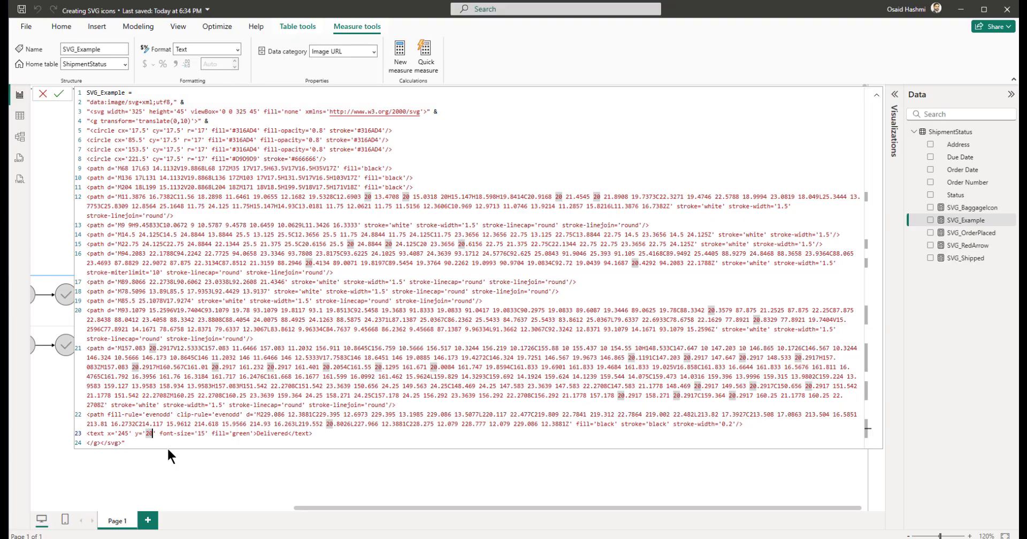
{"action": "key", "text": "BackSpace"}
{"action": "type", "text": "2"}
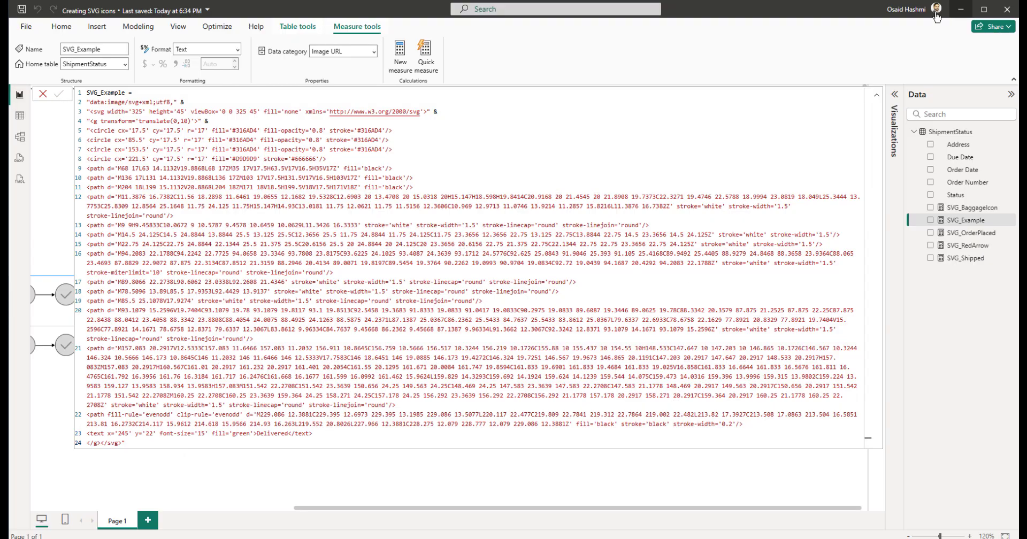
{"action": "left_click", "coordinate": [876, 95]}
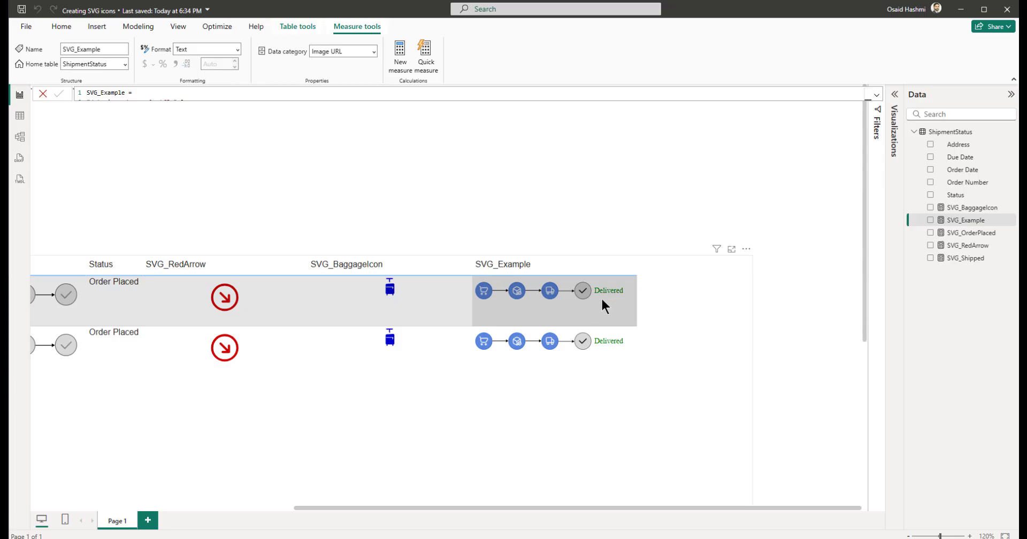
Step: Set the "Delivered" text element's y position to 23 in SVG_Example and apply the formula
{"action": "left_click", "coordinate": [876, 94]}
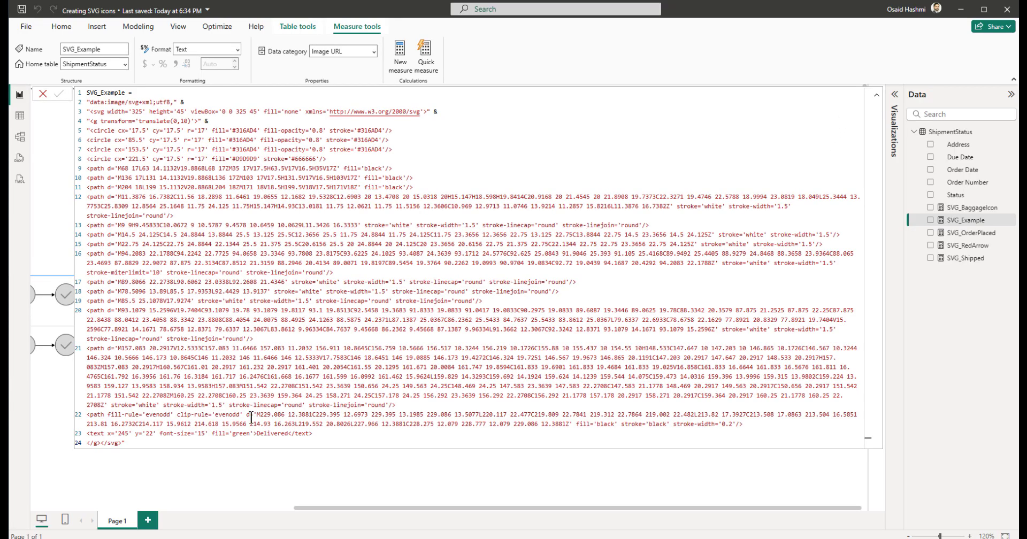
{"action": "left_click", "coordinate": [152, 434]}
{"action": "key", "text": "BackSpace"}
{"action": "type", "text": "3"}
{"action": "left_click", "coordinate": [876, 95]}
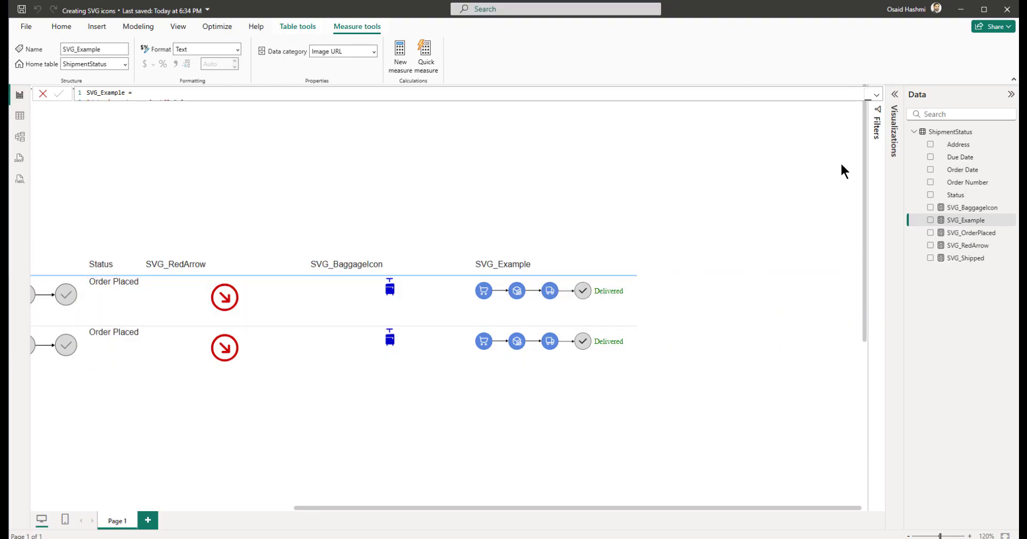
Step: Add font-family = 'Arial' before the fill attribute of the "Delivered" text element and apply the formula
{"action": "left_click", "coordinate": [875, 97]}
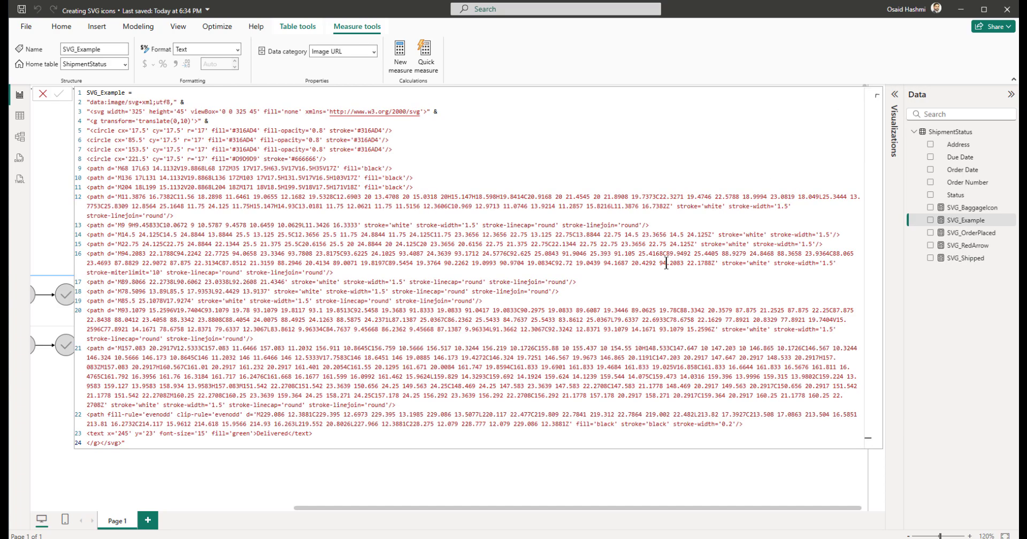
{"action": "left_click", "coordinate": [212, 433]}
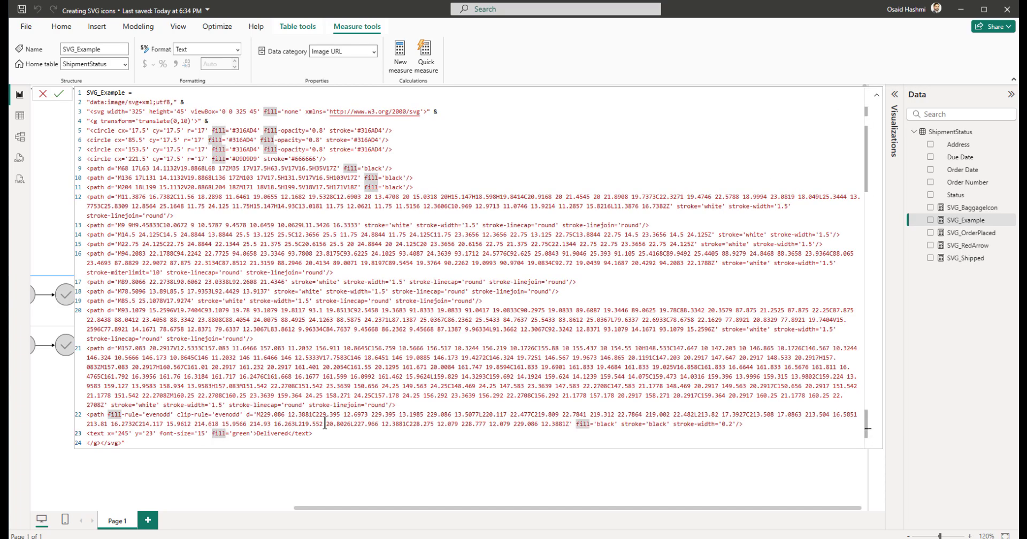
{"action": "type", "text": "fort-family"}
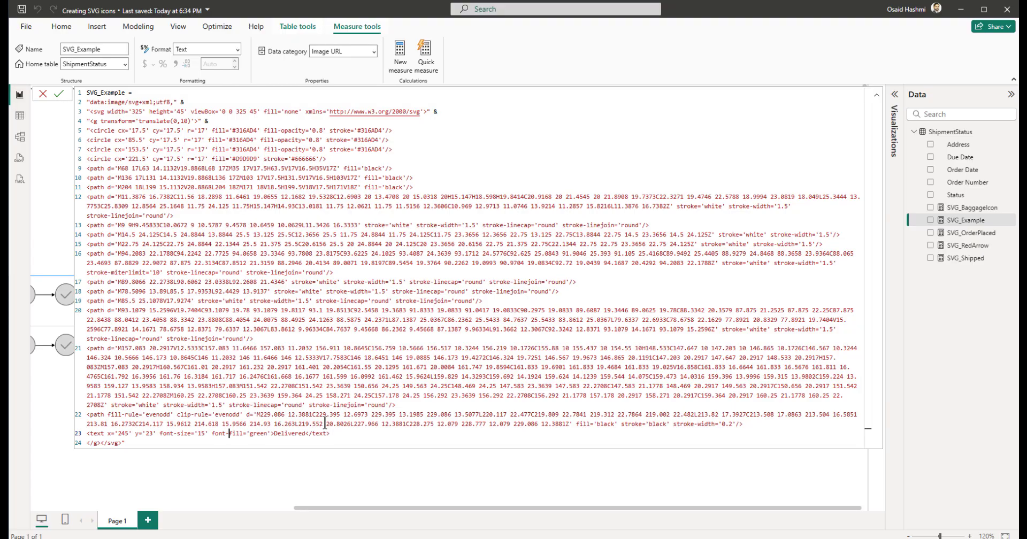
{"action": "type", "text": " = 'Arial"}
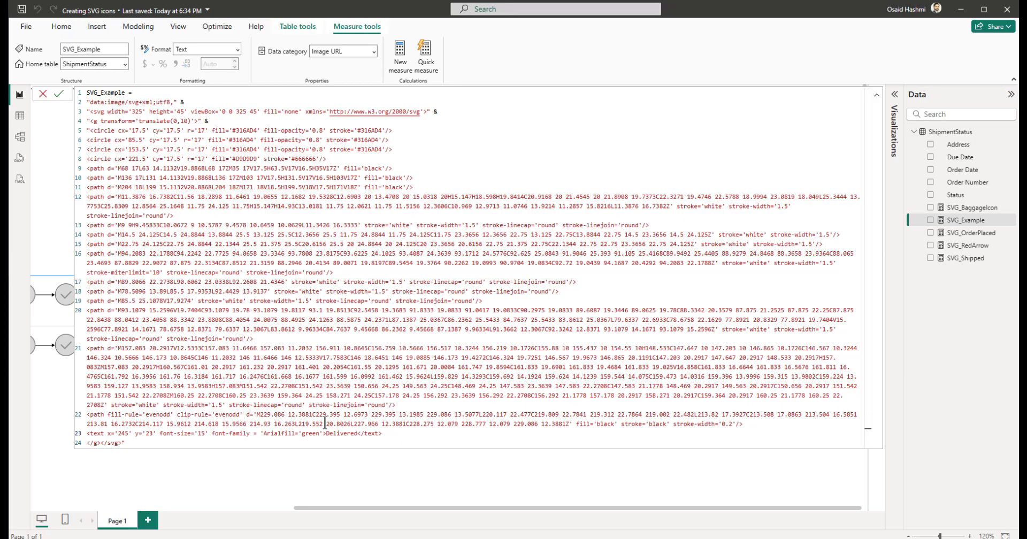
{"action": "type", "text": "'"}
{"action": "left_click", "coordinate": [876, 94]}
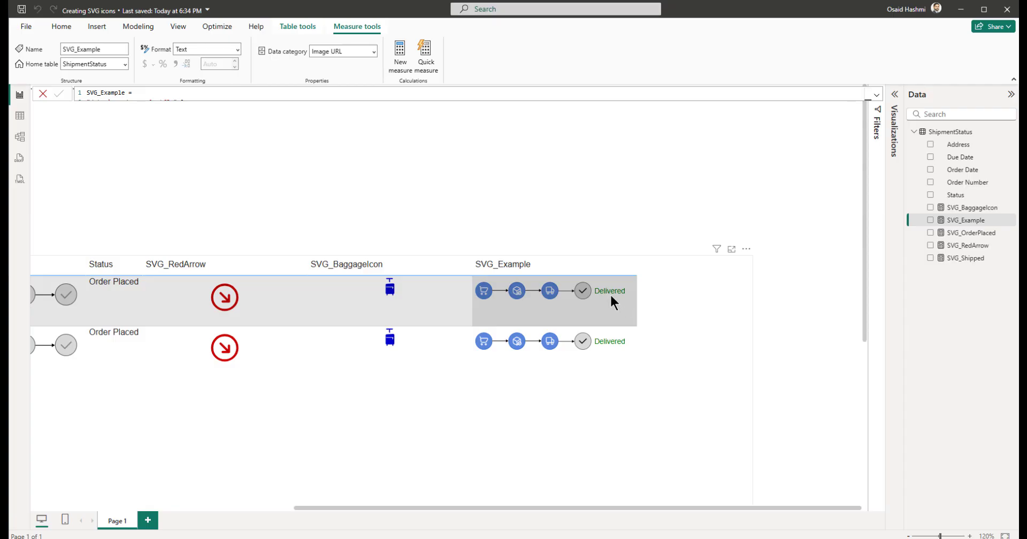
Step: Set the "Delivered" text element's fill color to #666666 and apply the formula
{"action": "left_click", "coordinate": [877, 95]}
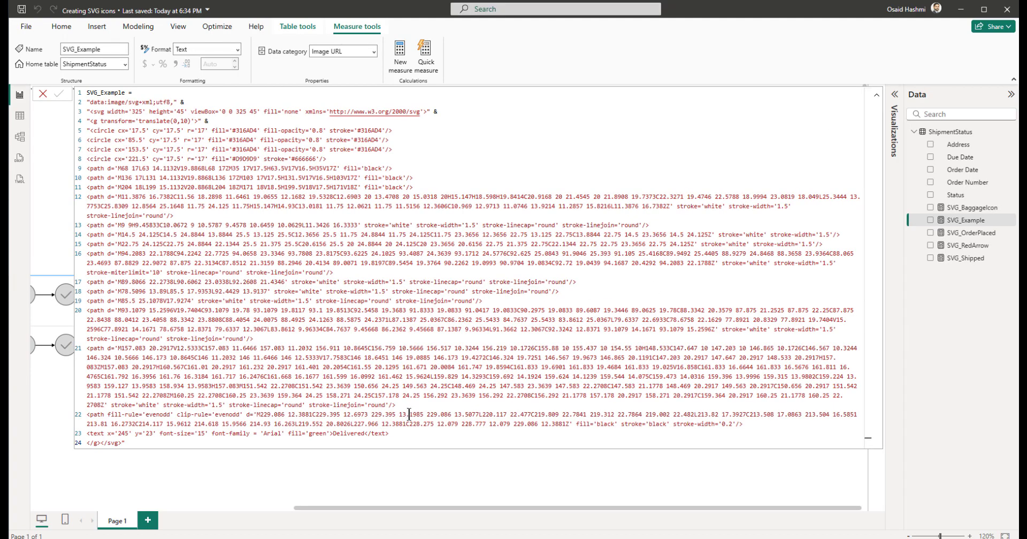
{"action": "double_click", "coordinate": [322, 434]}
{"action": "type", "text": "#666666"}
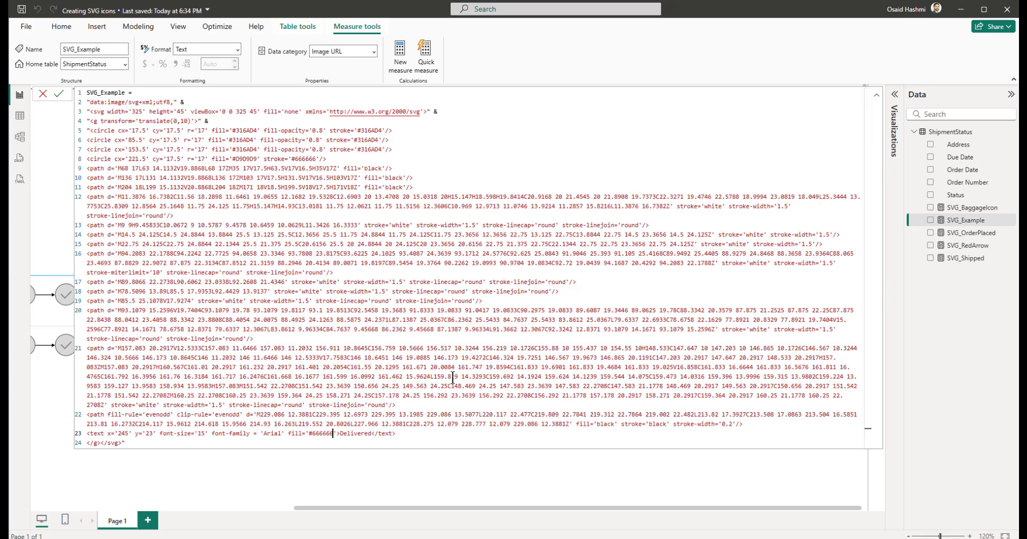
{"action": "left_click", "coordinate": [877, 94]}
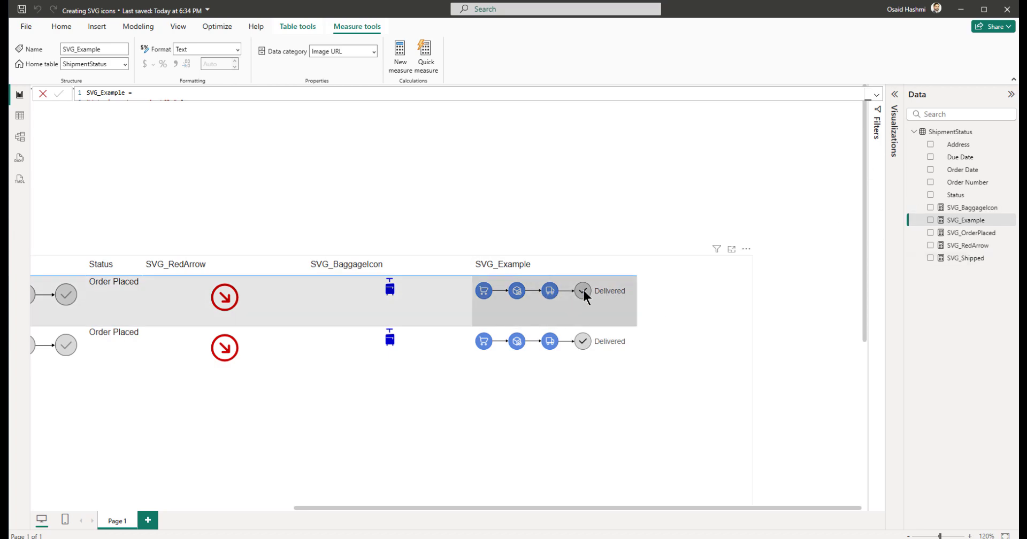
Step: Replace the label wording "Delivered" in the SVG text element with "Shipped" and apply the formula
{"action": "left_click", "coordinate": [876, 95]}
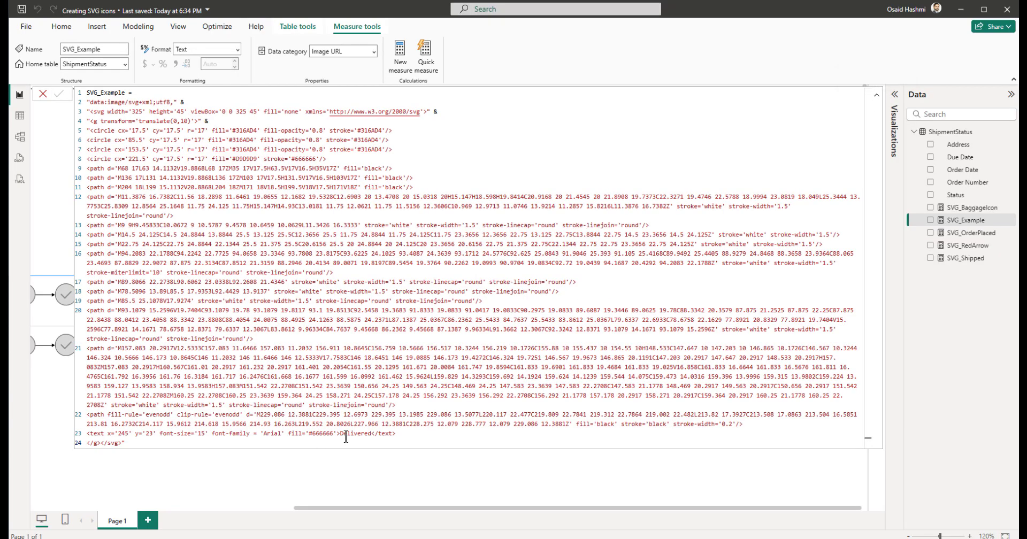
{"action": "double_click", "coordinate": [346, 438]}
{"action": "type", "text": "Shipped"}
{"action": "double_click", "coordinate": [346, 437]}
{"action": "left_click", "coordinate": [876, 96]}
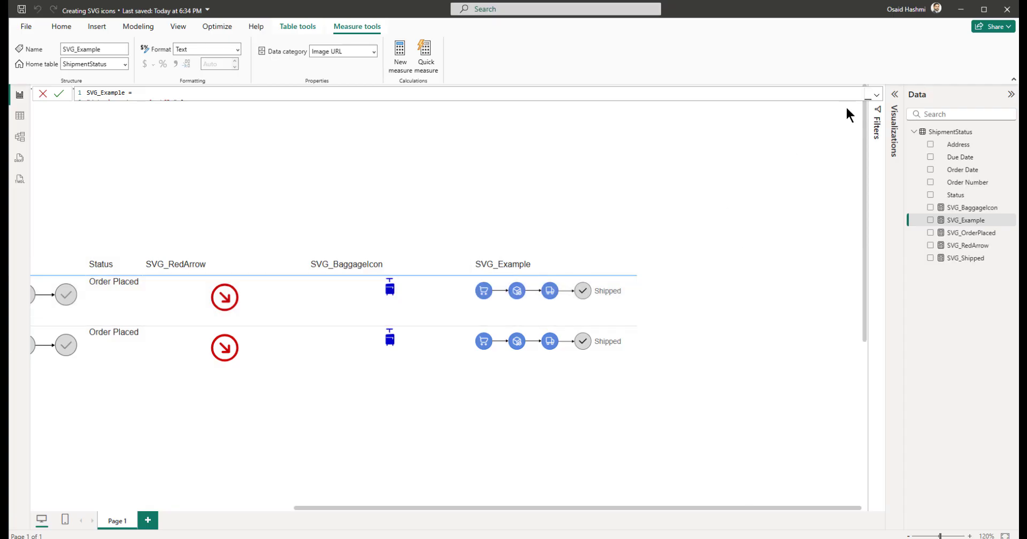
Step: Declare the variable VAR _Text = "Ordered" on a new line directly below the SVG_Example measure name
{"action": "left_click", "coordinate": [876, 94]}
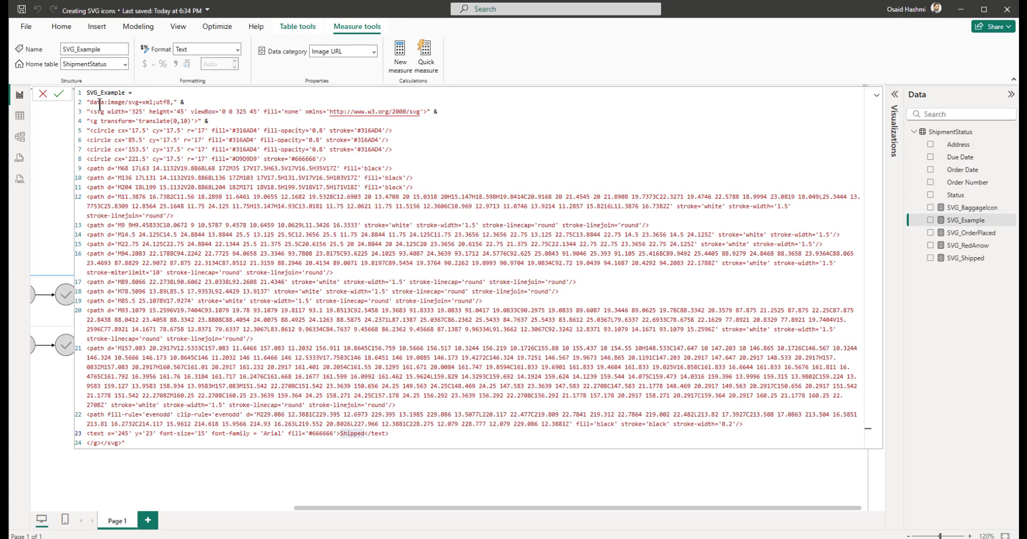
{"action": "left_click", "coordinate": [132, 92]}
{"action": "key", "text": "Return"}
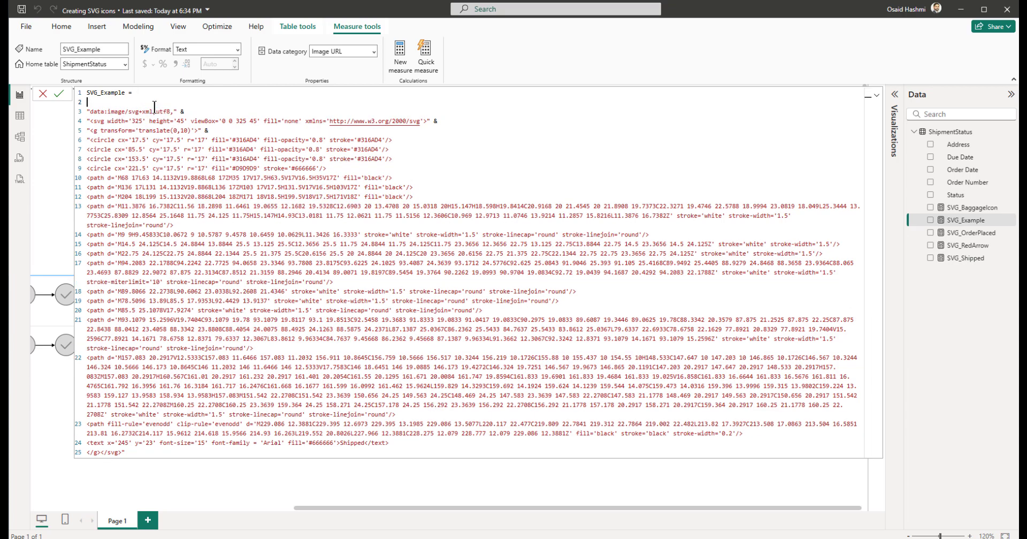
{"action": "type", "text": "VAR _Text = \""}
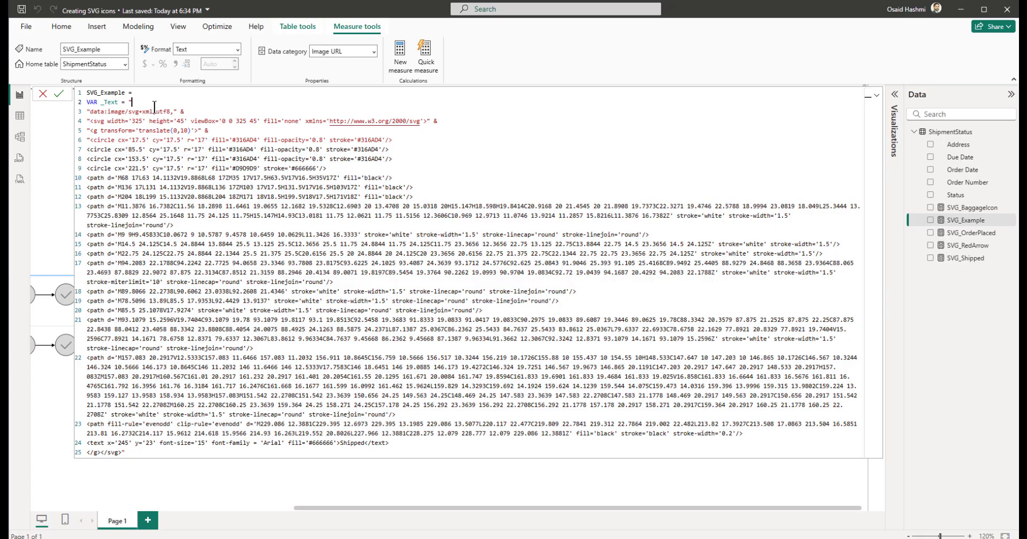
{"action": "type", "text": "Ordered\""}
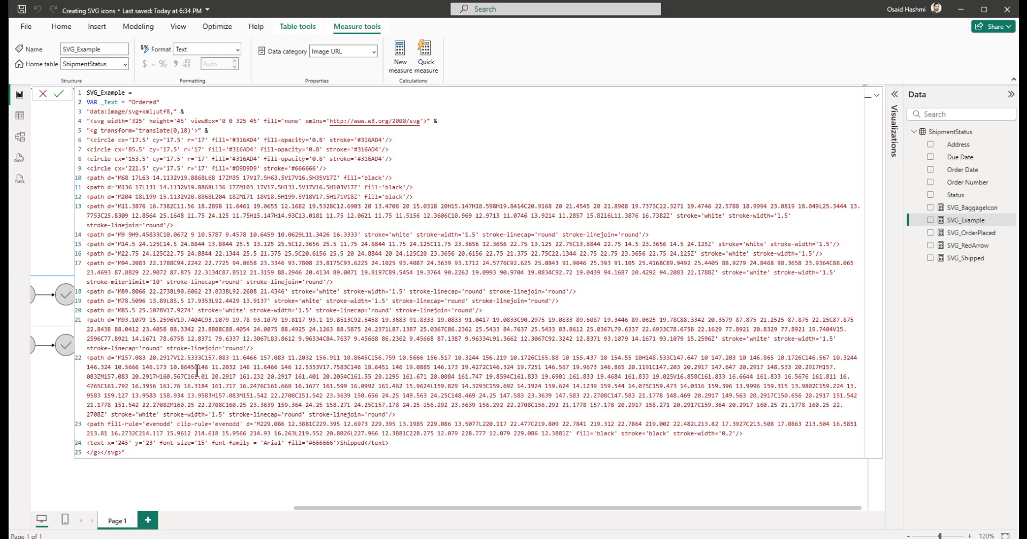
Step: Replace the hardcoded "Shipped" in the SVG text element with the concatenated variable " & _Text & "
{"action": "double_click", "coordinate": [343, 443]}
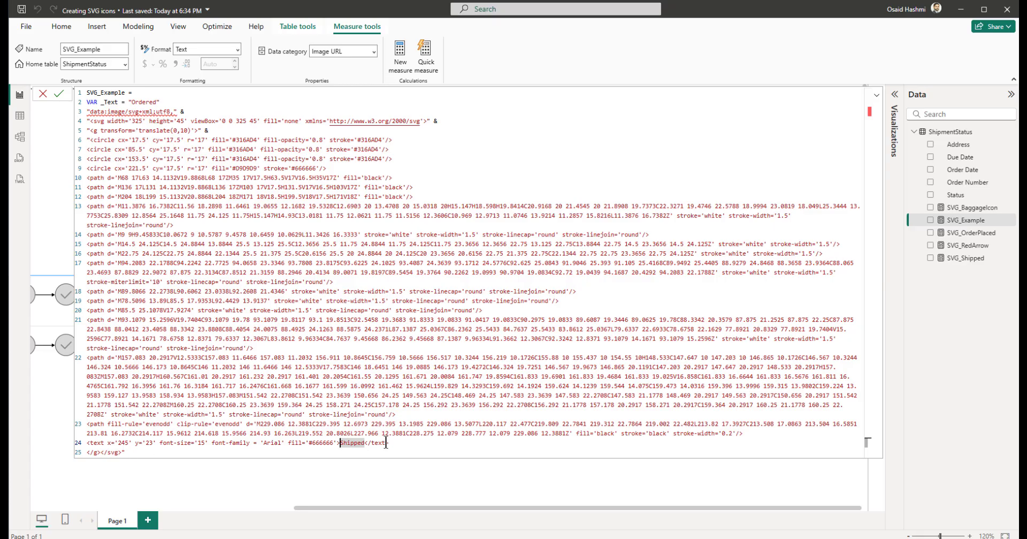
{"action": "type", "text": "\"\""}
{"action": "key", "text": "BackSpace"}
{"action": "type", "text": "\""}
{"action": "type", "text": " &"}
{"action": "type", "text": "&  "}
{"action": "type", "text": " _Text"}
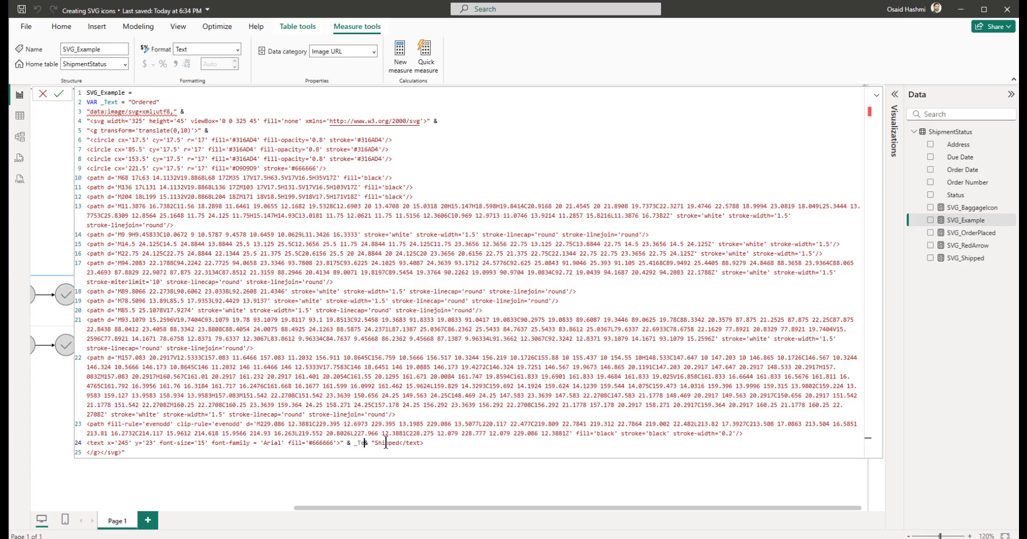
{"action": "double_click", "coordinate": [393, 442]}
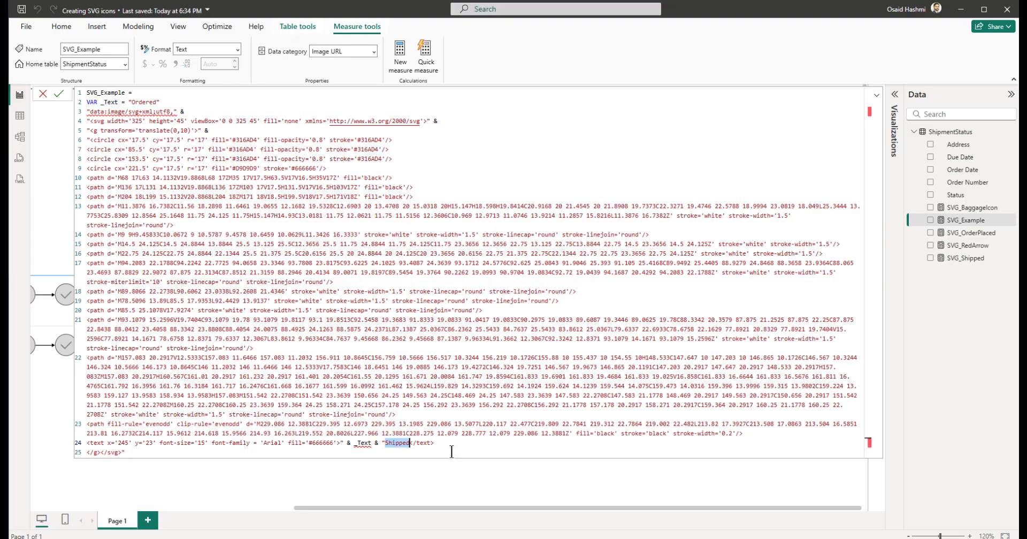
{"action": "key", "text": "BackSpace"}
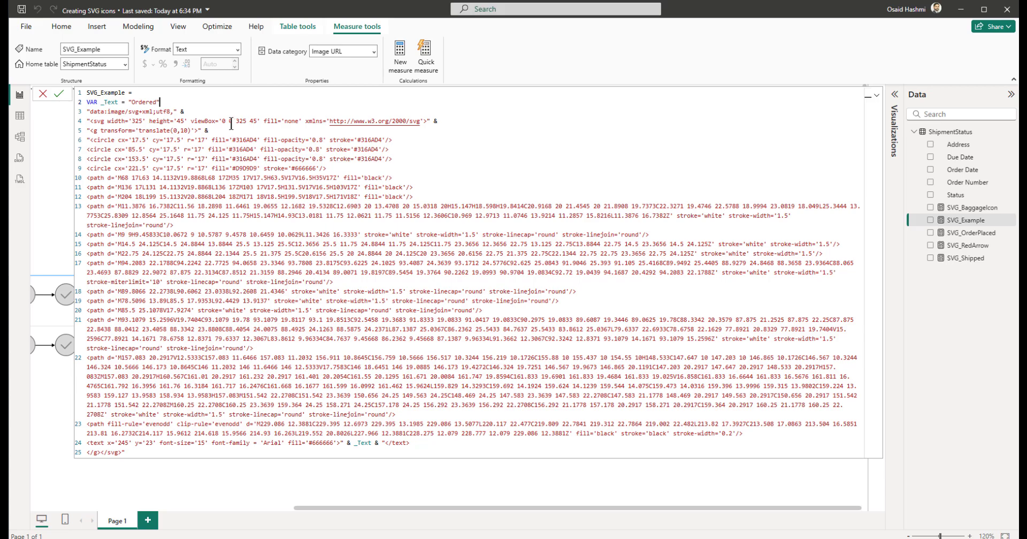
Step: Insert a RETURN line between the _Text variable and the SVG string, apply the formula and view the table
{"action": "key", "text": "Return"}
{"action": "type", "text": "reu"}
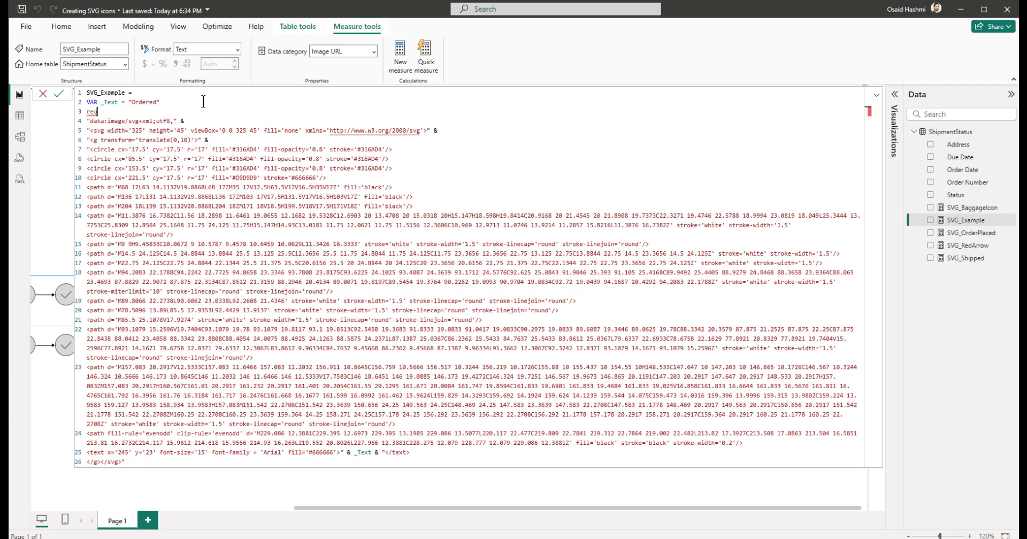
{"action": "key", "text": "Tab"}
{"action": "left_click", "coordinate": [175, 464]}
{"action": "left_click", "coordinate": [876, 95]}
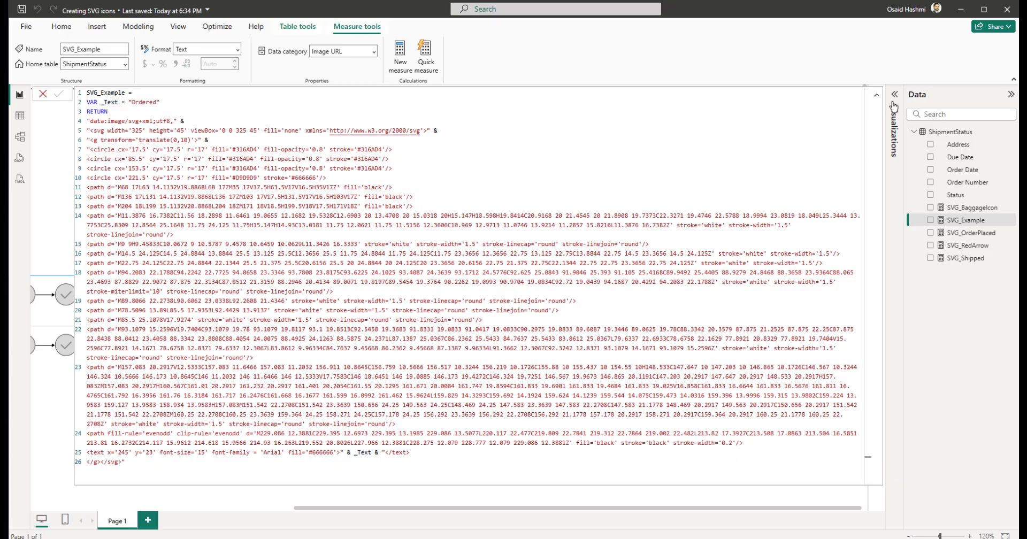
{"action": "left_click", "coordinate": [877, 95]}
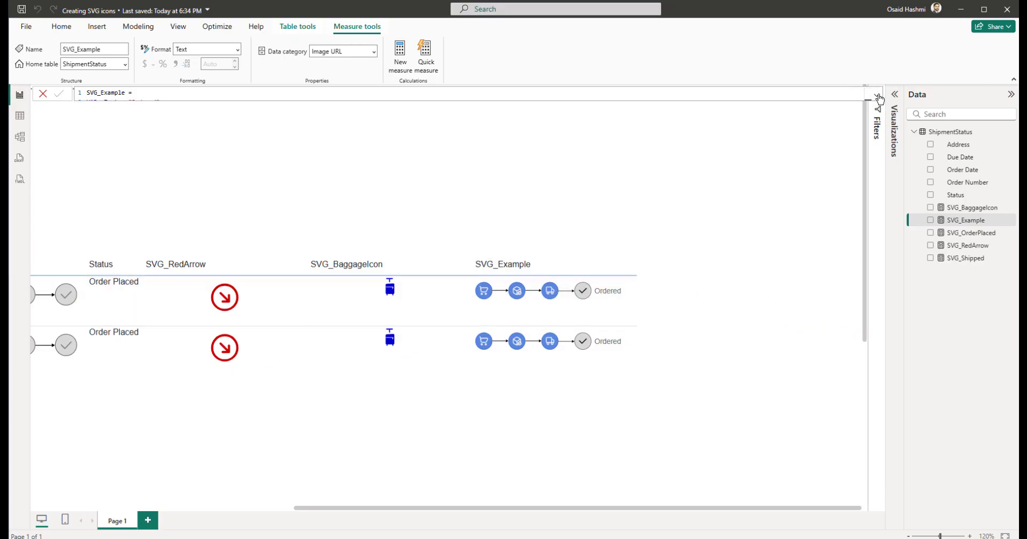
Step: Change the _Text variable's value to "Example" in SVG_Example and apply the formula
{"action": "left_click", "coordinate": [878, 97]}
{"action": "double_click", "coordinate": [148, 102]}
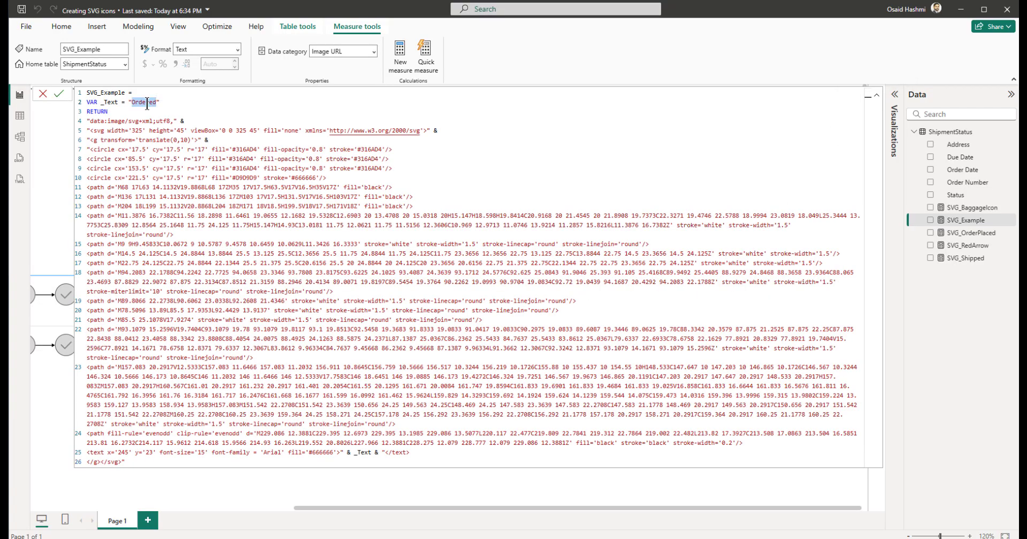
{"action": "type", "text": "Exampl"}
{"action": "left_click", "coordinate": [879, 96]}
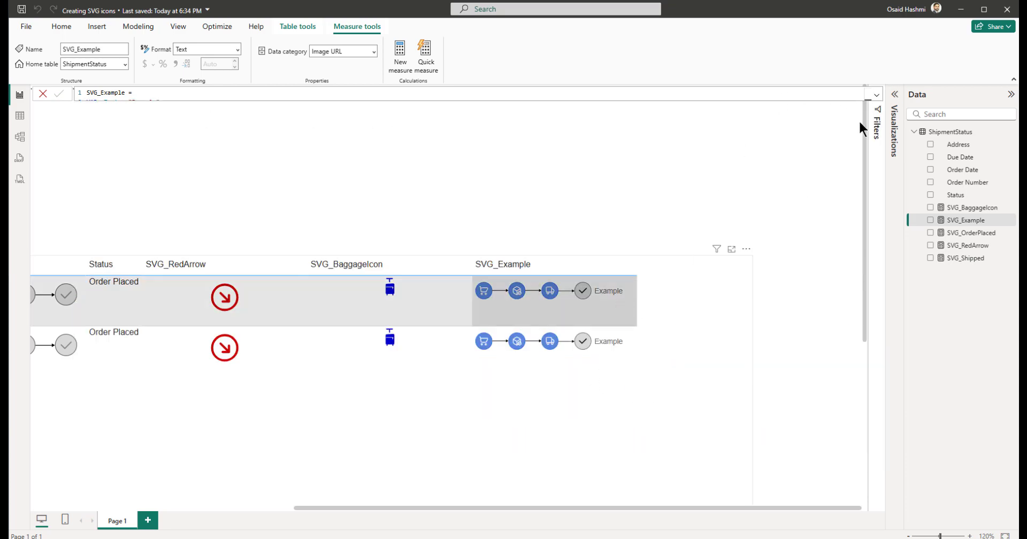
Step: Replace the _Text variable's quoted string with the TODAY() function and return to the table
{"action": "left_click", "coordinate": [876, 95]}
{"action": "left_click_drag", "start_coordinate": [160, 103], "coordinate": [128, 102]}
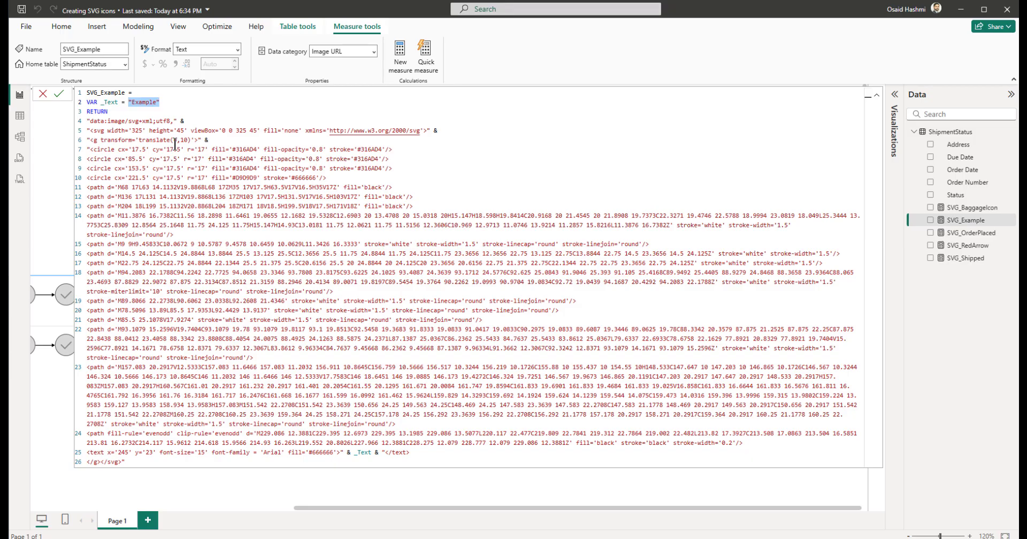
{"action": "type", "text": "TODAY()"}
{"action": "key", "text": "Return"}
{"action": "left_click", "coordinate": [875, 98]}
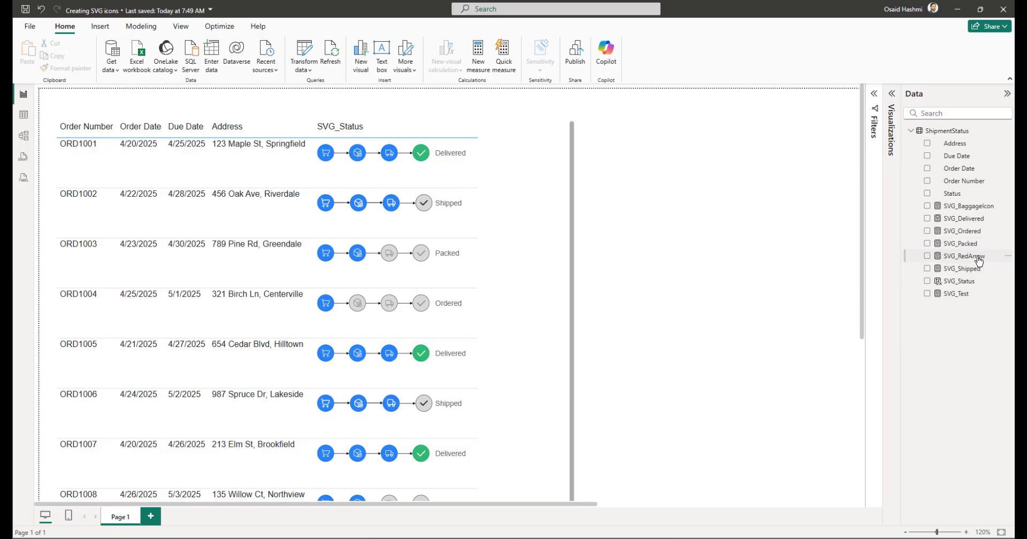
Step: Review the DAX formula of the SVG_Ordered measure and open the SVG_Delivered measure
{"action": "left_click", "coordinate": [964, 232]}
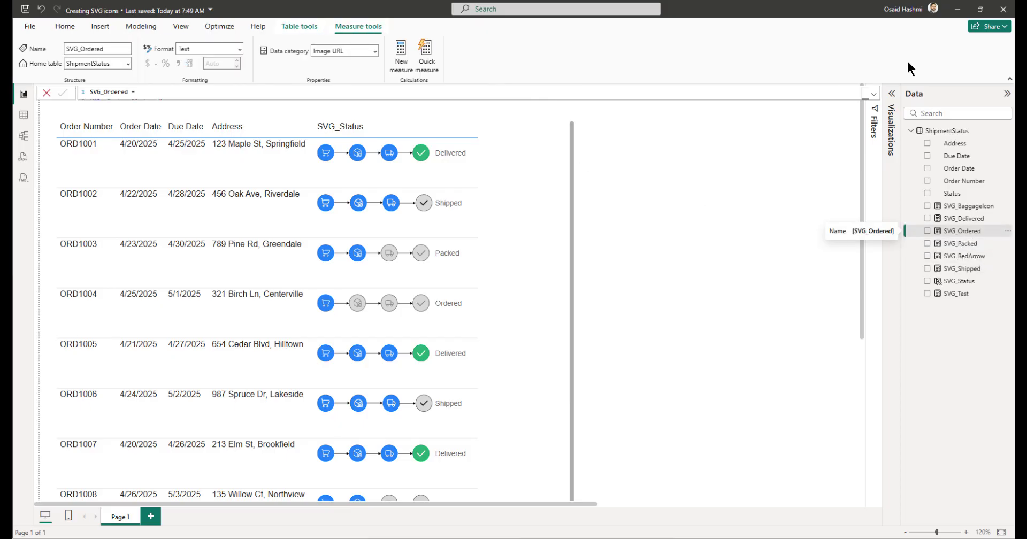
{"action": "left_click", "coordinate": [875, 96]}
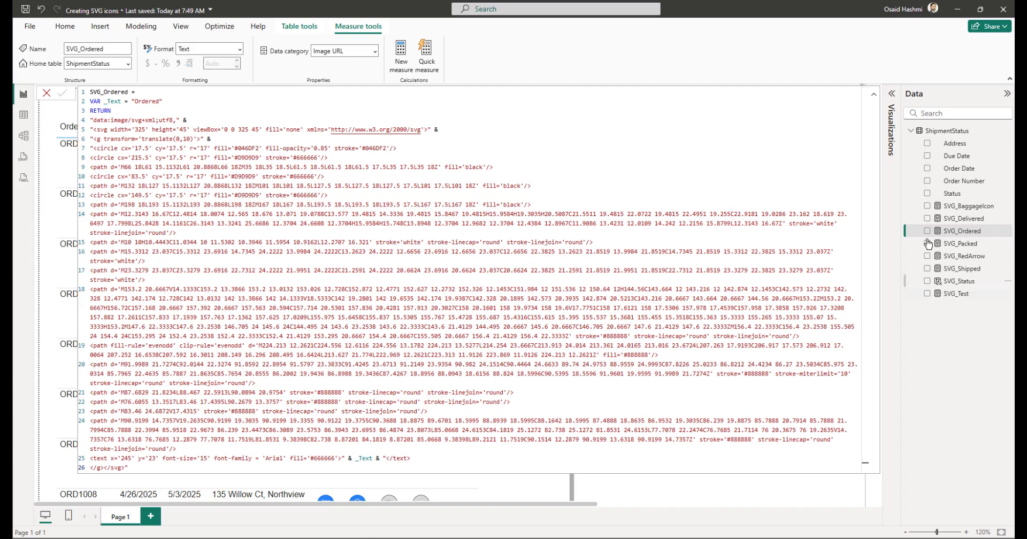
{"action": "left_click", "coordinate": [875, 97]}
{"action": "left_click", "coordinate": [968, 219]}
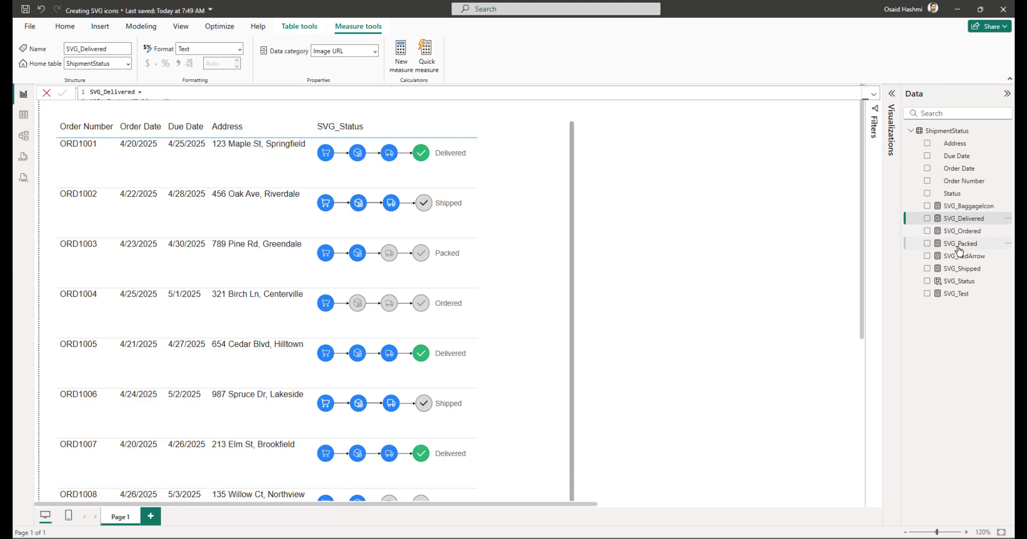
Step: Open the SVG_Shipped and SVG_Packed measures and examine SVG_Packed's full DAX formula, including its SVG shape code and _Text variable
{"action": "left_click", "coordinate": [957, 269]}
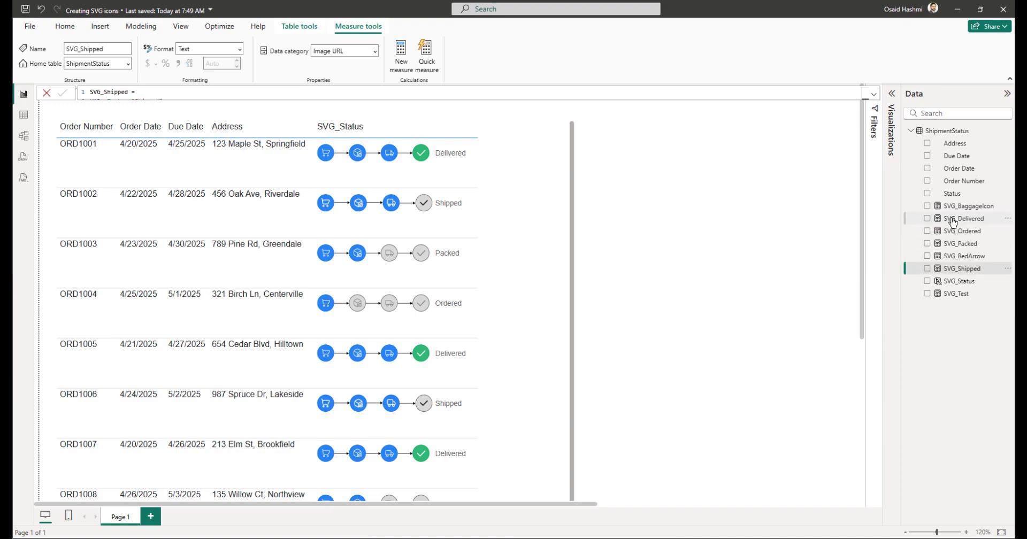
{"action": "left_click", "coordinate": [956, 244]}
{"action": "left_click", "coordinate": [874, 96]}
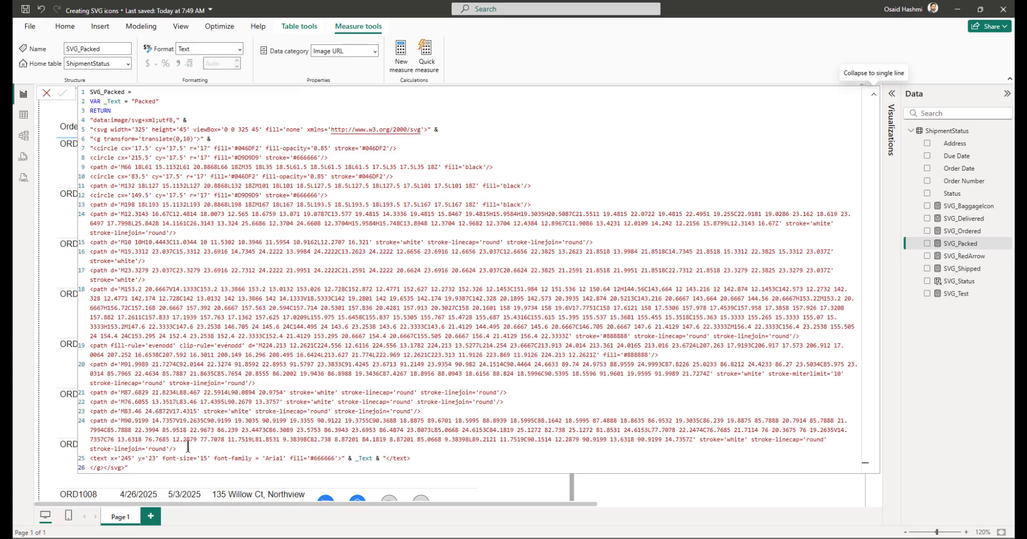
{"action": "left_click", "coordinate": [185, 447], "text": "shift"}
{"action": "left_click_drag", "start_coordinate": [102, 407], "coordinate": [84, 149]}
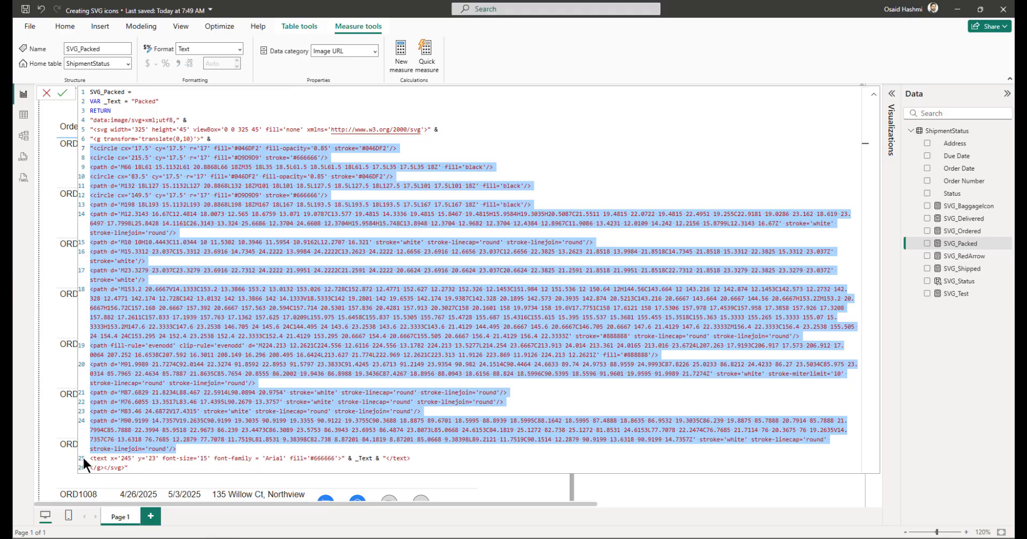
{"action": "double_click", "coordinate": [145, 101]}
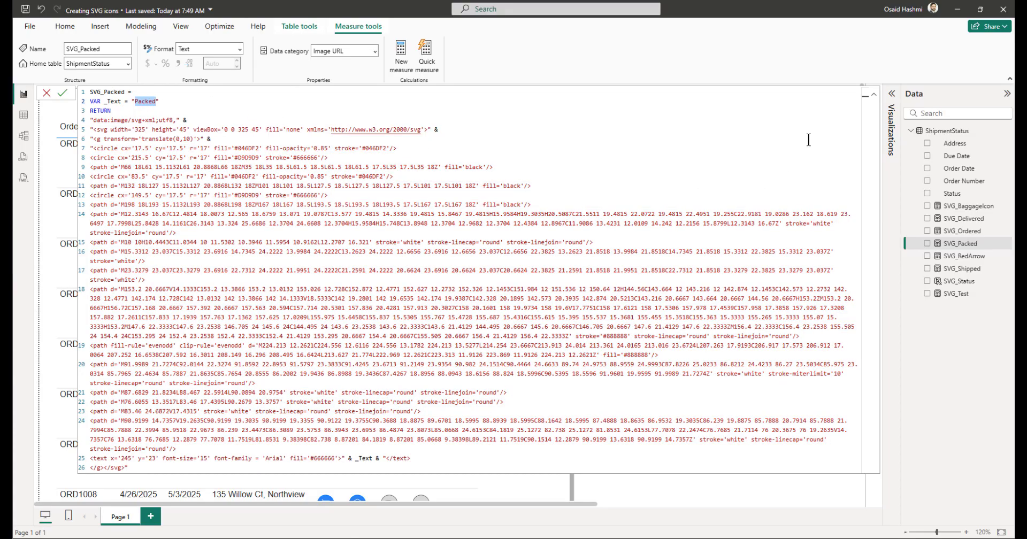
{"action": "left_click", "coordinate": [874, 97]}
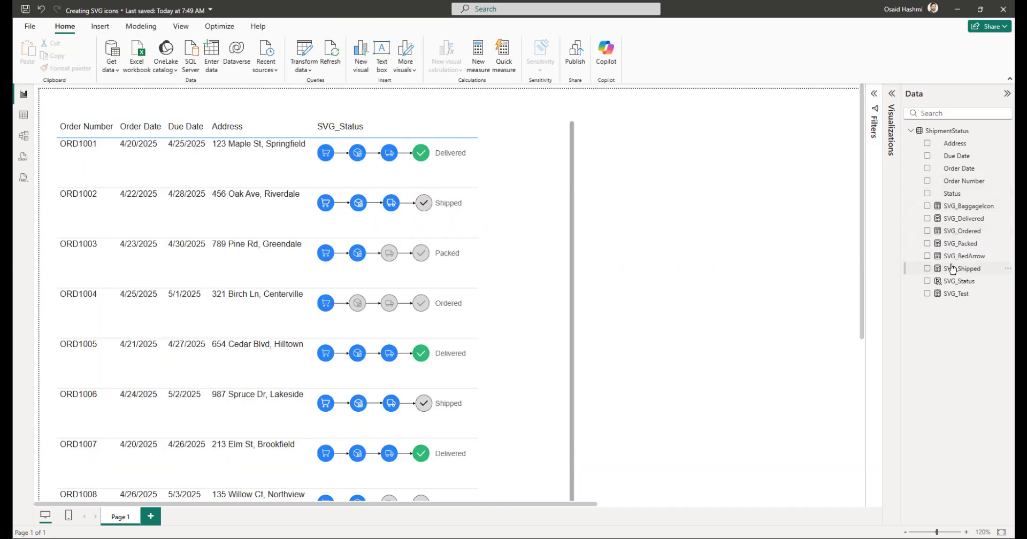
Step: Review the SVG_Status column's SWITCH formula in the data table, and check the report table's status graphics and the fields it uses
{"action": "left_click", "coordinate": [23, 116]}
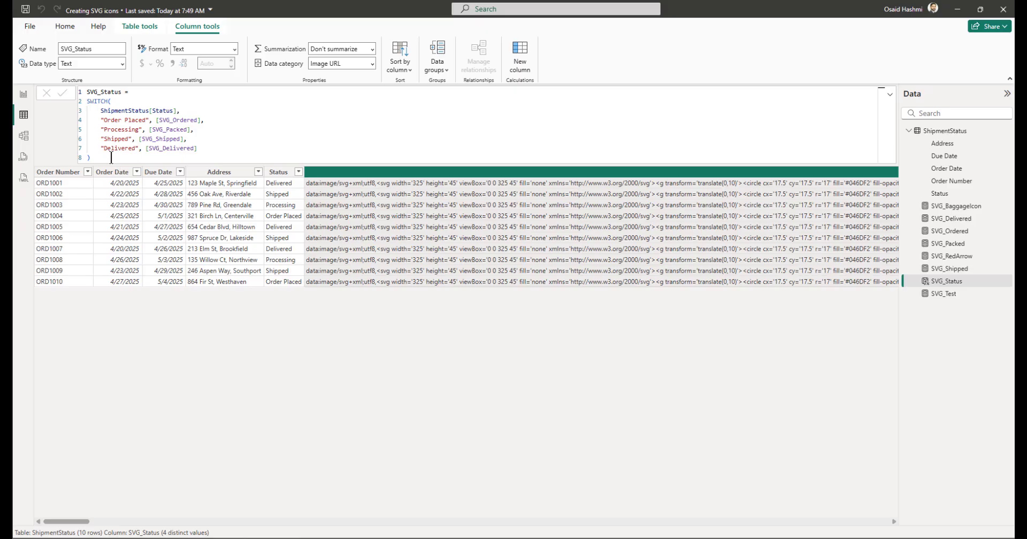
{"action": "left_click", "coordinate": [23, 94]}
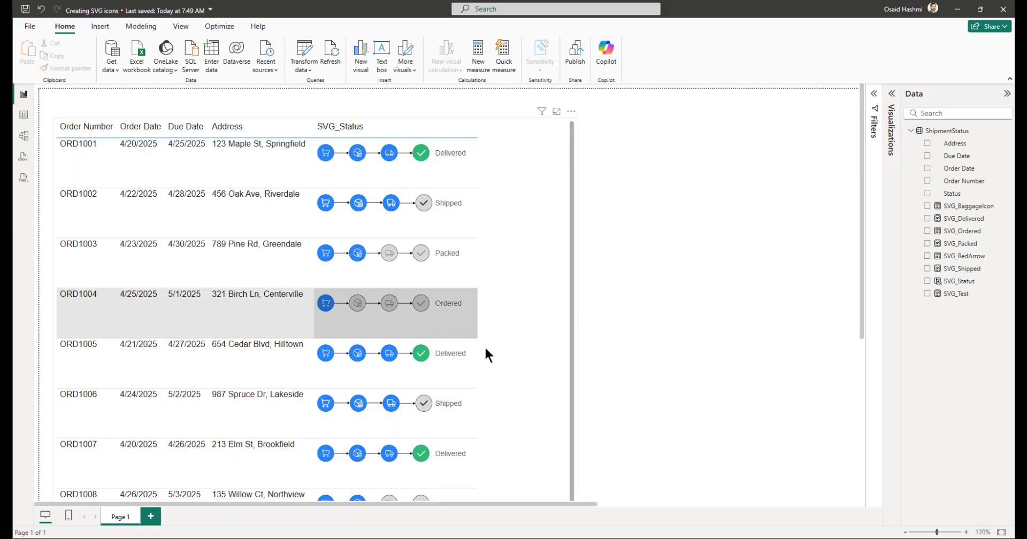
{"action": "left_click", "coordinate": [533, 321]}
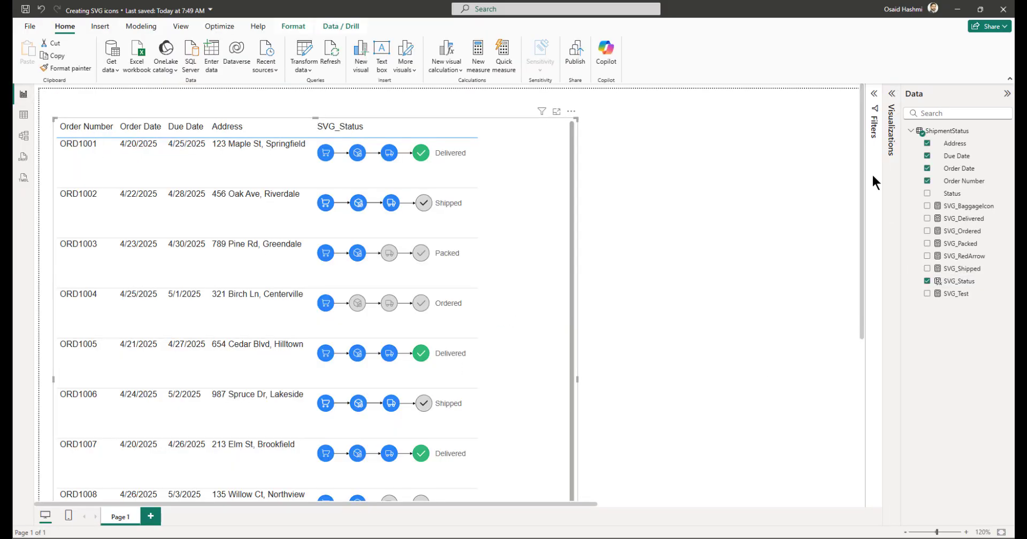
{"action": "left_click", "coordinate": [891, 93]}
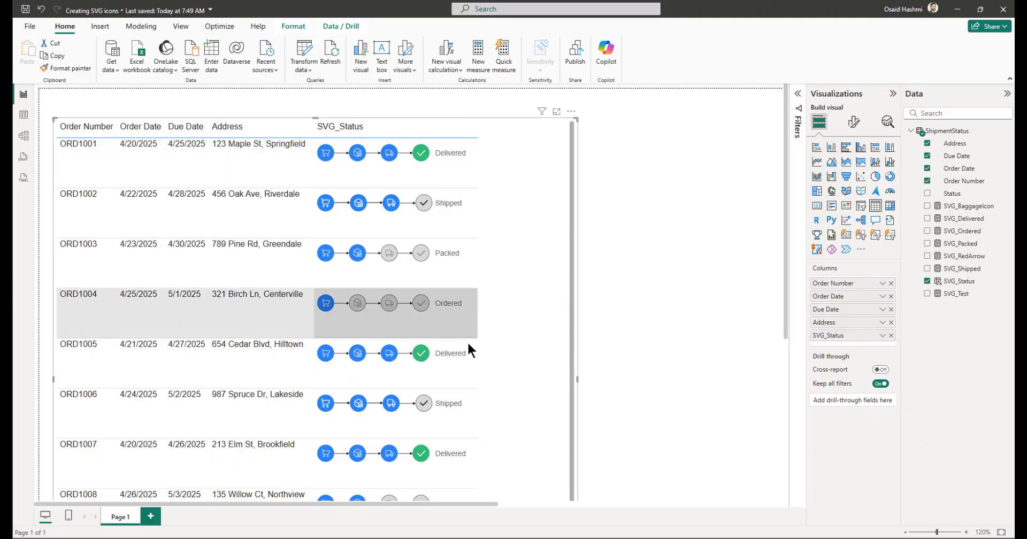
{"action": "scroll", "coordinate": [444, 374], "scroll_direction": "down", "scroll_amount": 5}
{"action": "scroll", "coordinate": [428, 408], "scroll_direction": "up", "scroll_amount": 5}
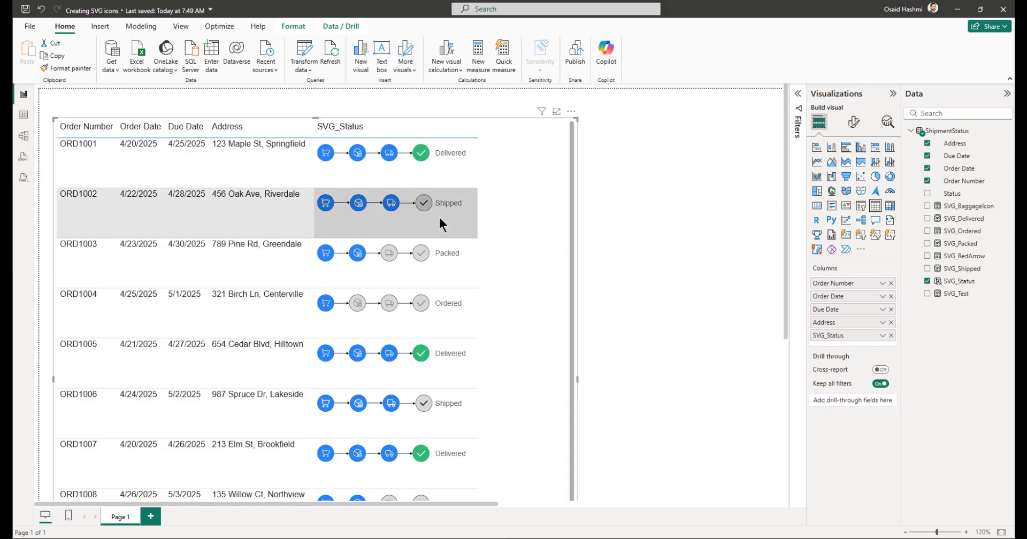